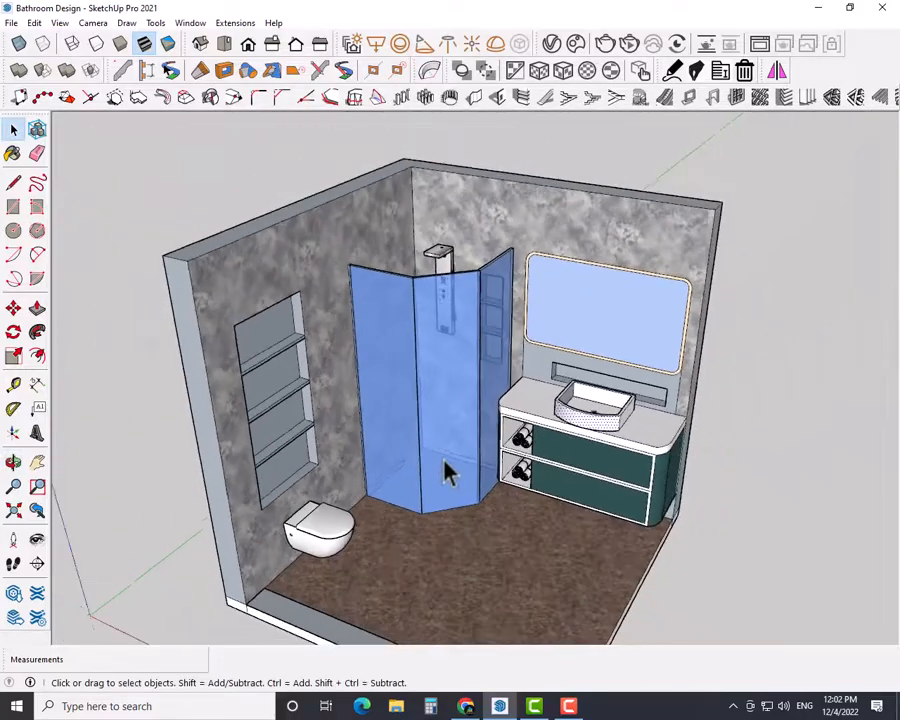
Step: Check the Units settings in the model information, then close them
middle_click_drag(443, 465, 396, 422, "shift")
left_click(187, 23)
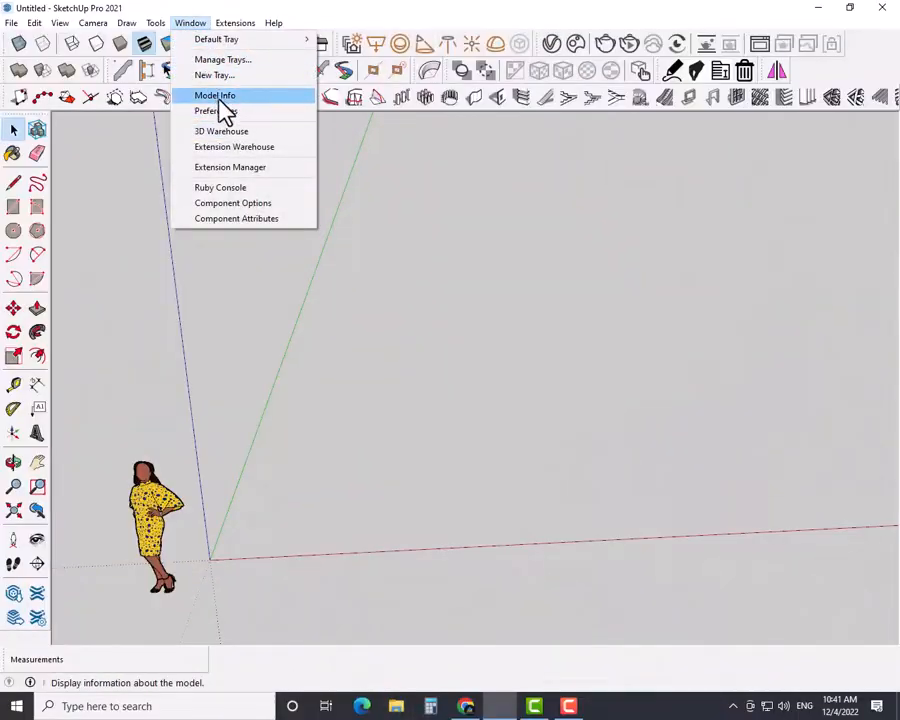
left_click(220, 97)
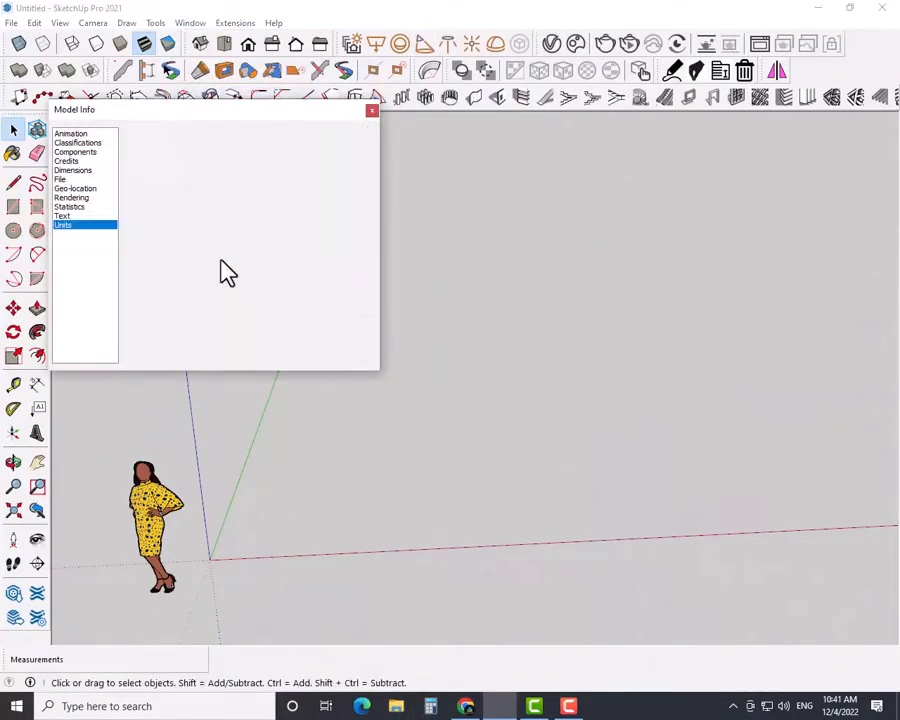
left_click(371, 110)
Step: Draw a rectangle for the bathroom floor on the ground plane near the origin, with the first side set to 10'
key("r")
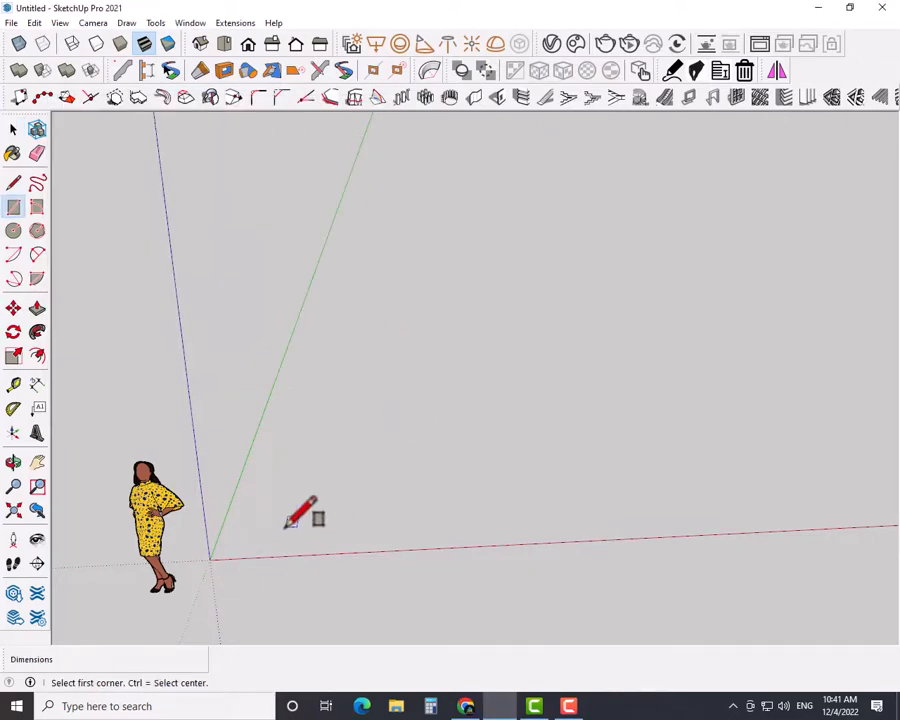
left_click(286, 526)
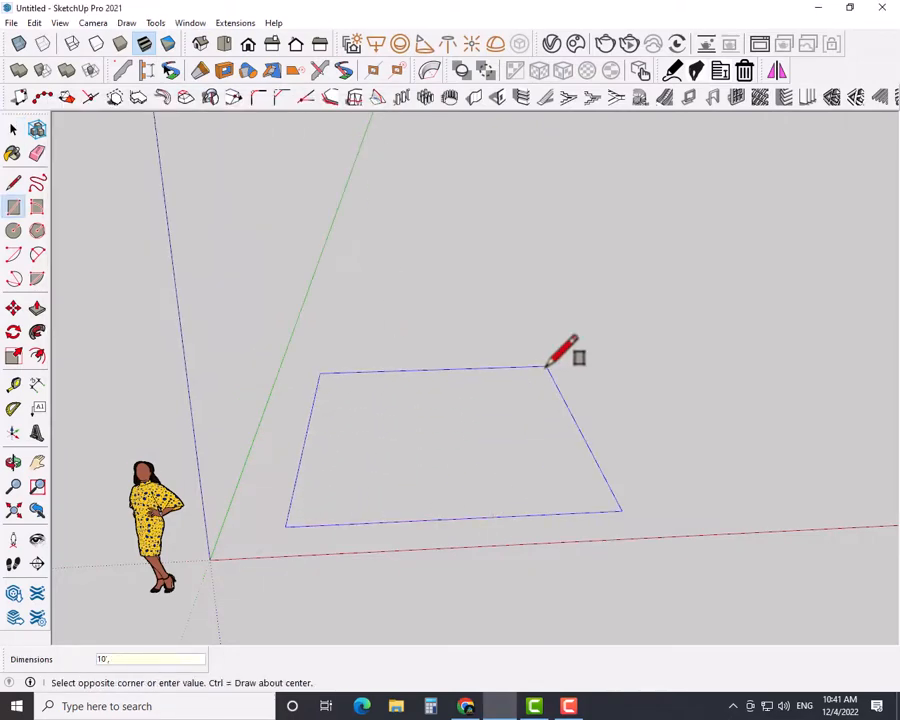
key("Return")
key("space")
Step: Offset the floor rectangle's outline inward by 9" to mark the wall thickness
scroll(395, 483, "up", 3)
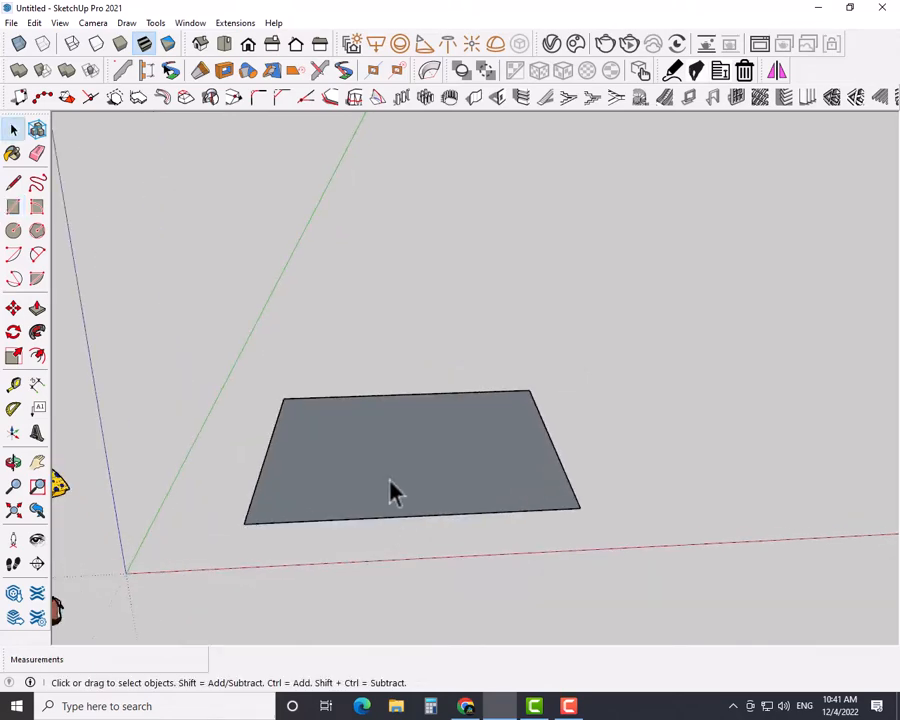
middle_click_drag(391, 481, 357, 466)
left_click(432, 442)
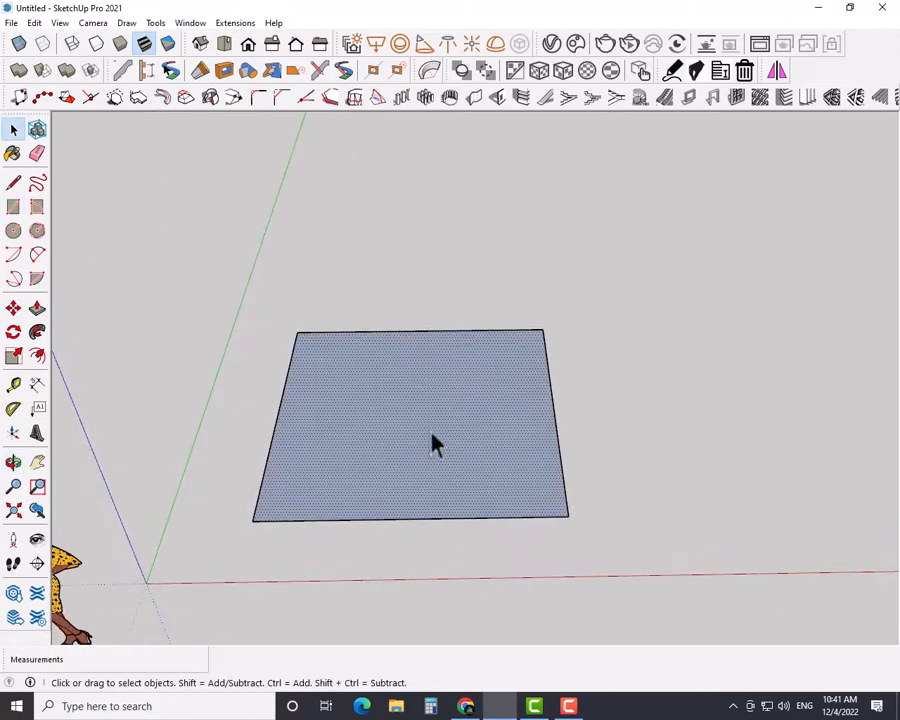
key("f")
left_click(432, 445)
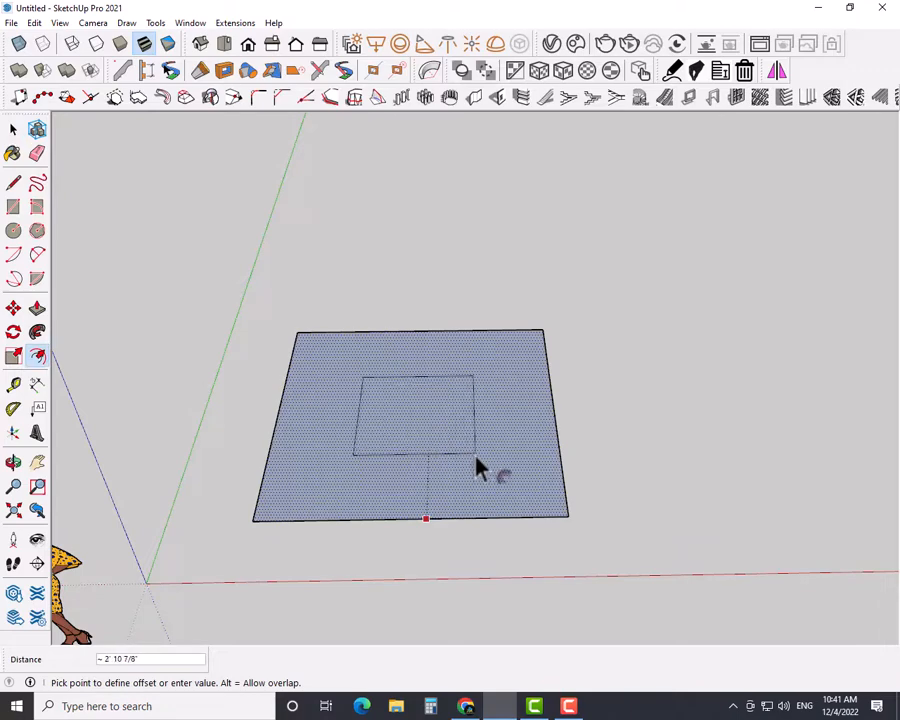
type("9")
key("Return")
Step: Draw short lines extending the inner outline to the outer edge at the front-left and back-right corners
key("l")
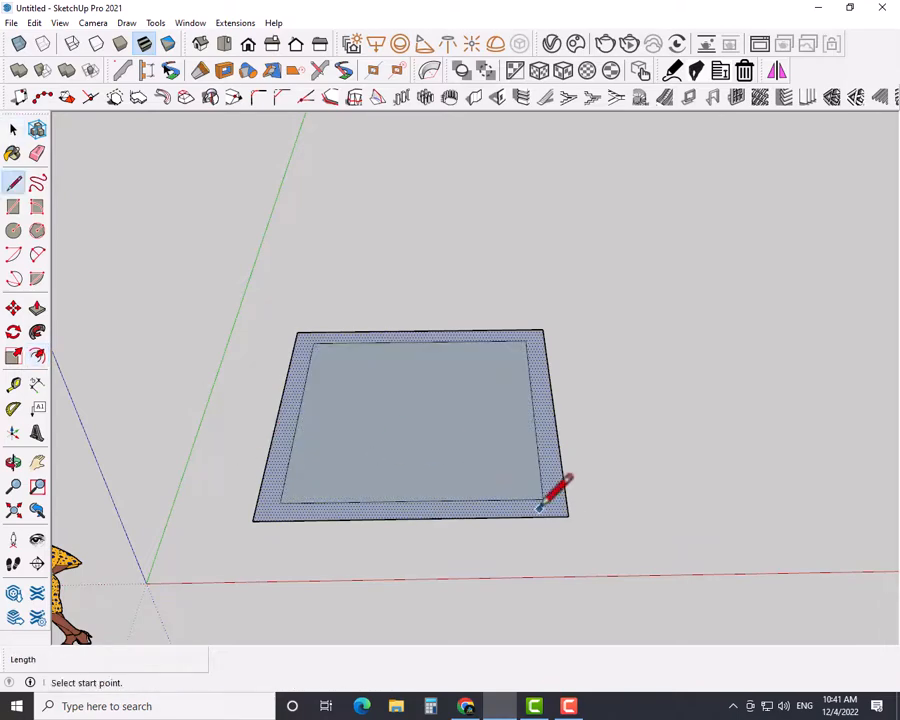
left_click(291, 519)
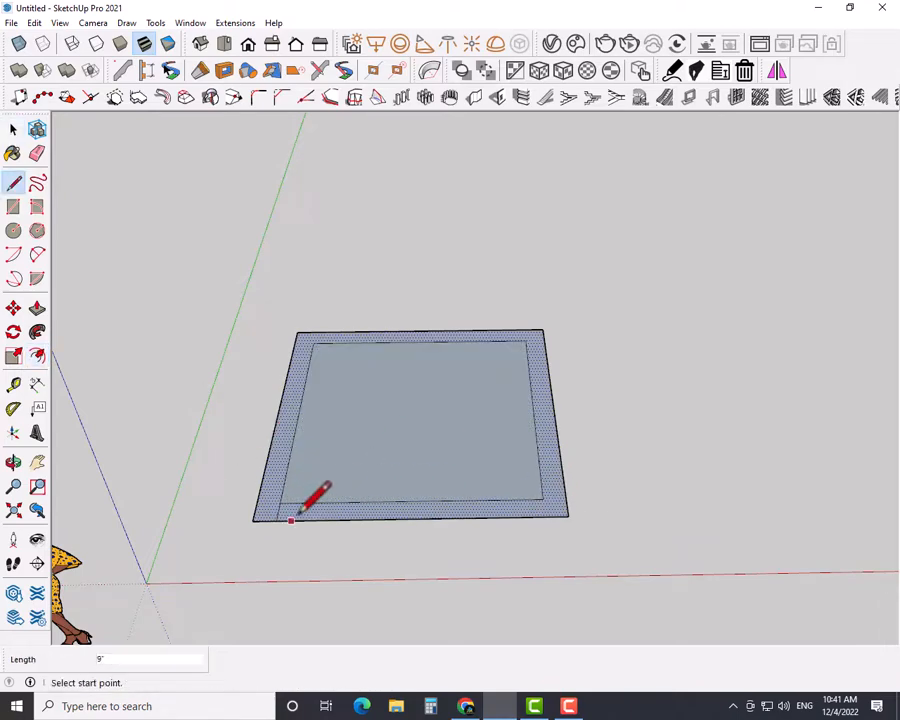
left_click(525, 341)
left_click(544, 340)
key("space")
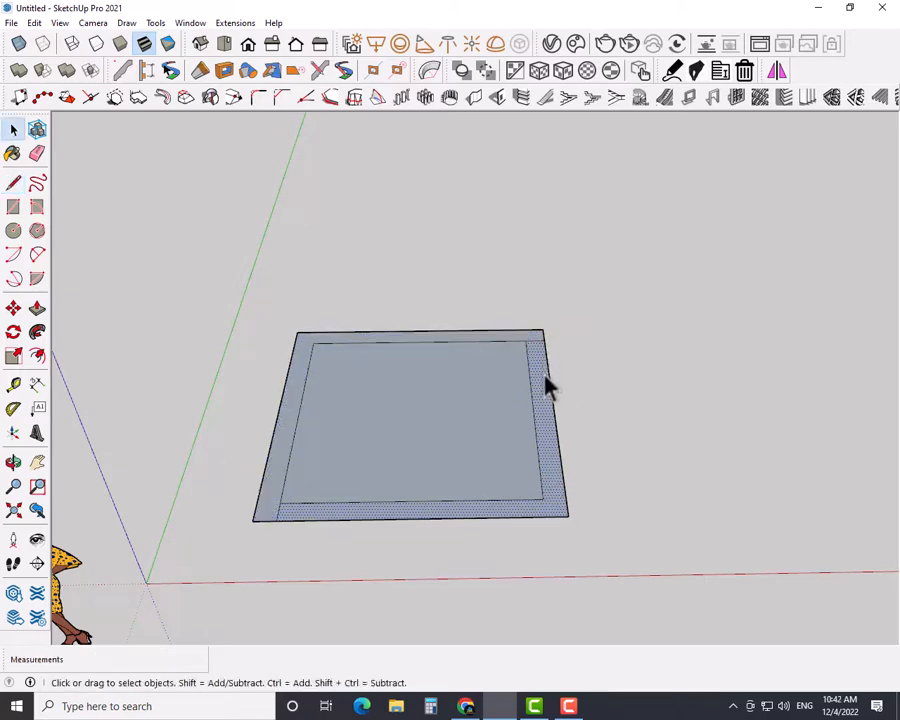
Step: Erase the leftover inner lines along the front and right sides, keeping an L-shaped wall strip
key("e")
mouse_move(543, 376)
left_mouse_down()
mouse_move(526, 402)
mouse_move(541, 492)
mouse_move(528, 482)
left_mouse_up()
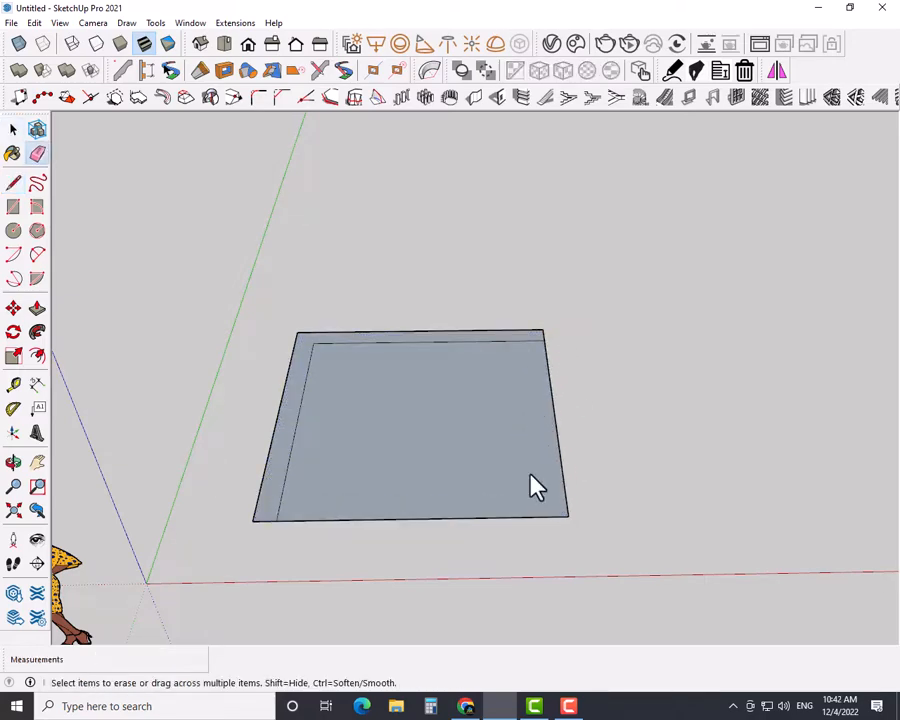
key("alt+space")
key("Escape")
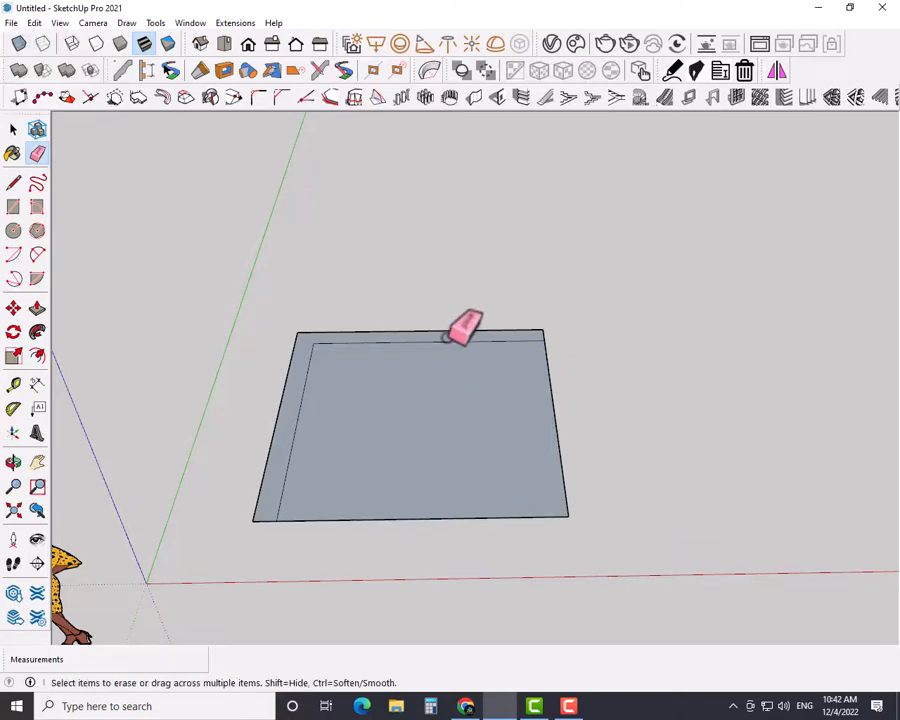
Step: Push/Pull the L-shaped strip upward to form the left and back walls
key("space")
key("p")
left_click_drag(450, 350, 450, 283)
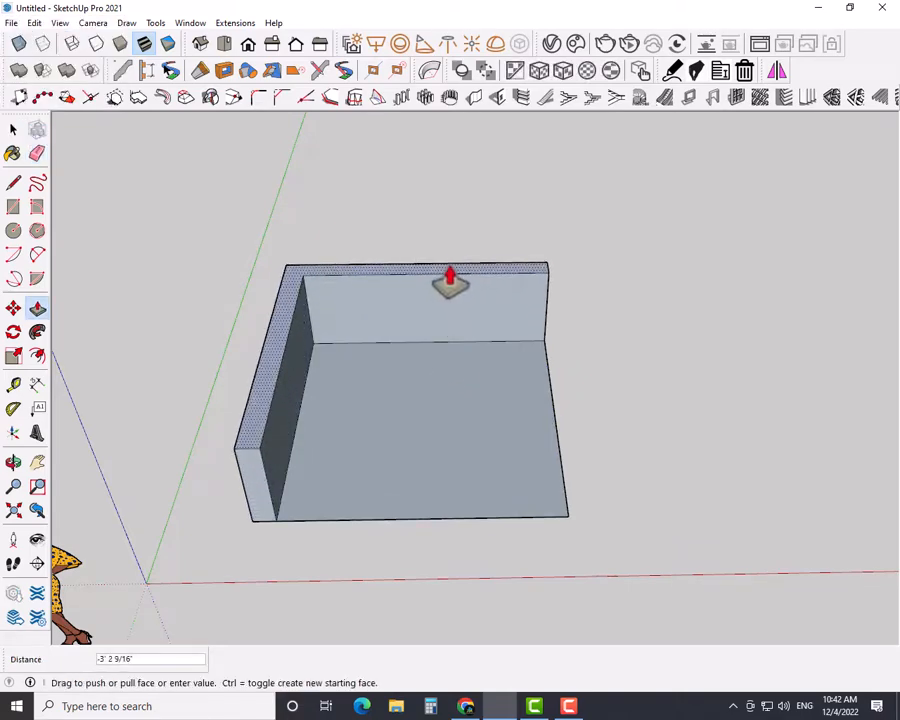
key("Return")
key("space")
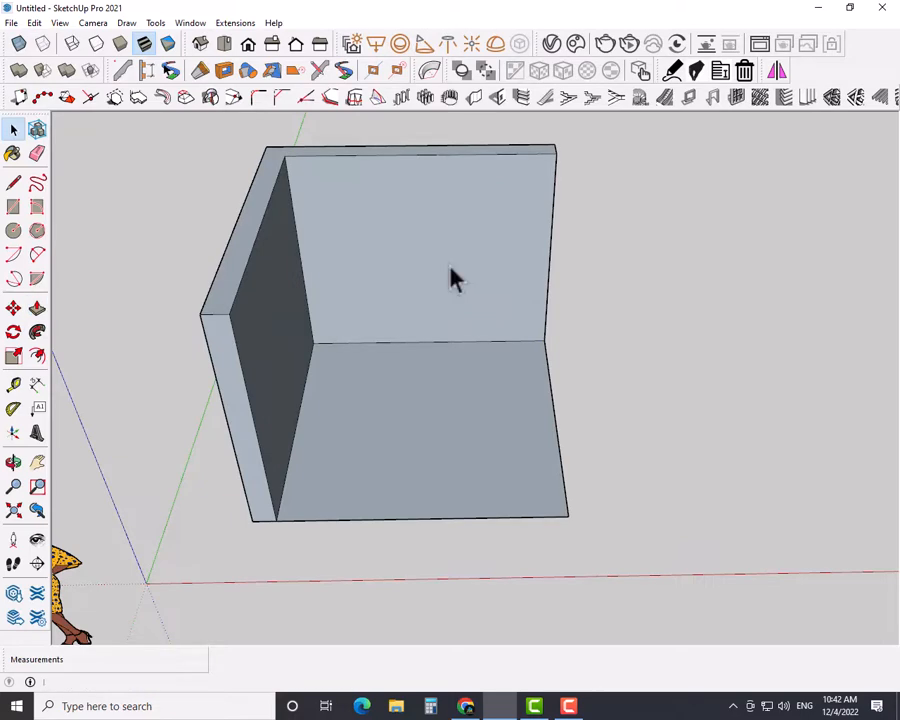
Step: Push/Pull the top face of both walls further upward to a total wall height of 10'
mouse_move(448, 276)
middle_mouse_down()
mouse_move(260, 250)
mouse_move(370, 288)
mouse_move(362, 394)
mouse_move(374, 426)
mouse_move(383, 400)
middle_mouse_up()
key("p")
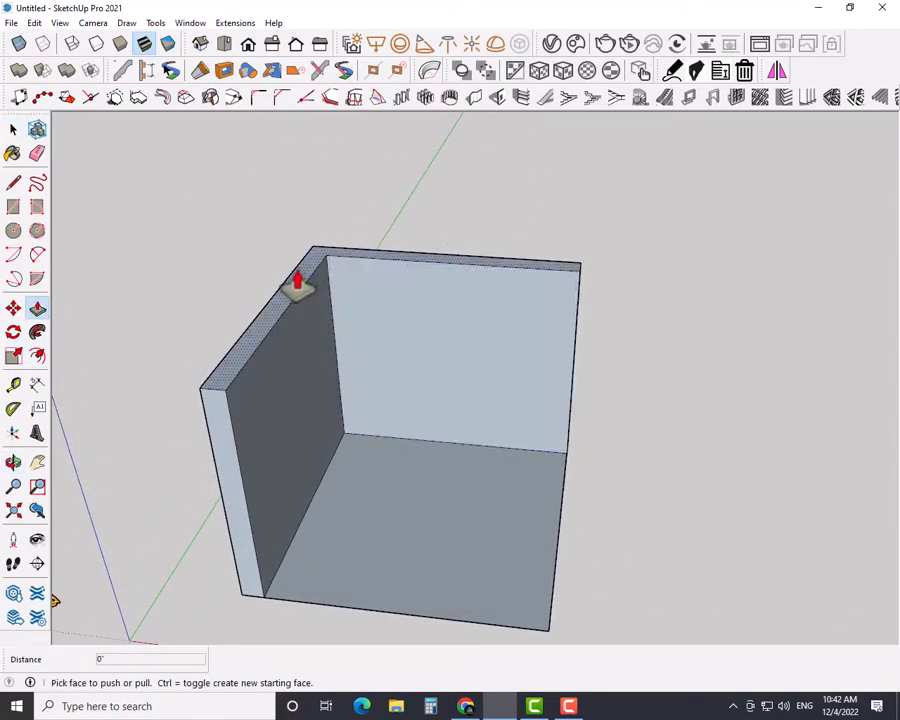
left_click_drag(297, 281, 297, 258)
key("Return")
key("space")
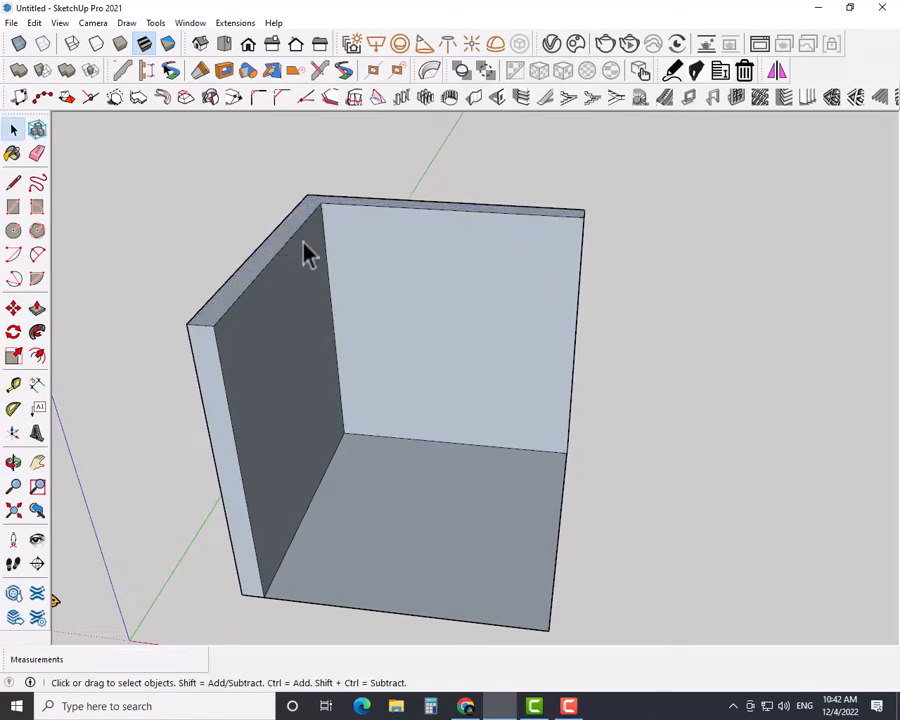
Step: Measure the left wall's height along its inner front edge
key("d")
left_click(212, 326)
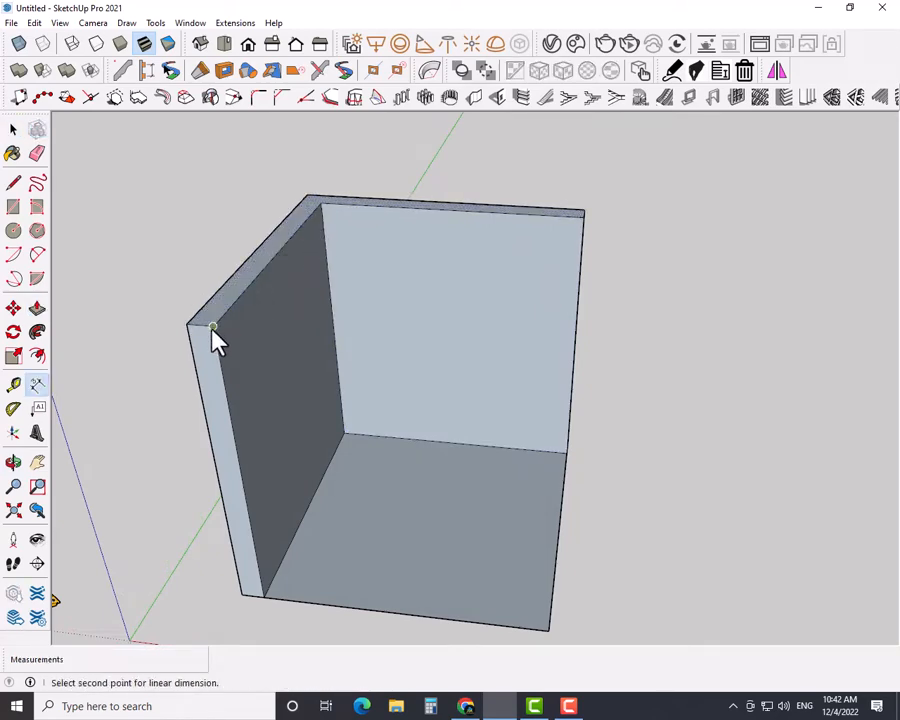
left_click(263, 597)
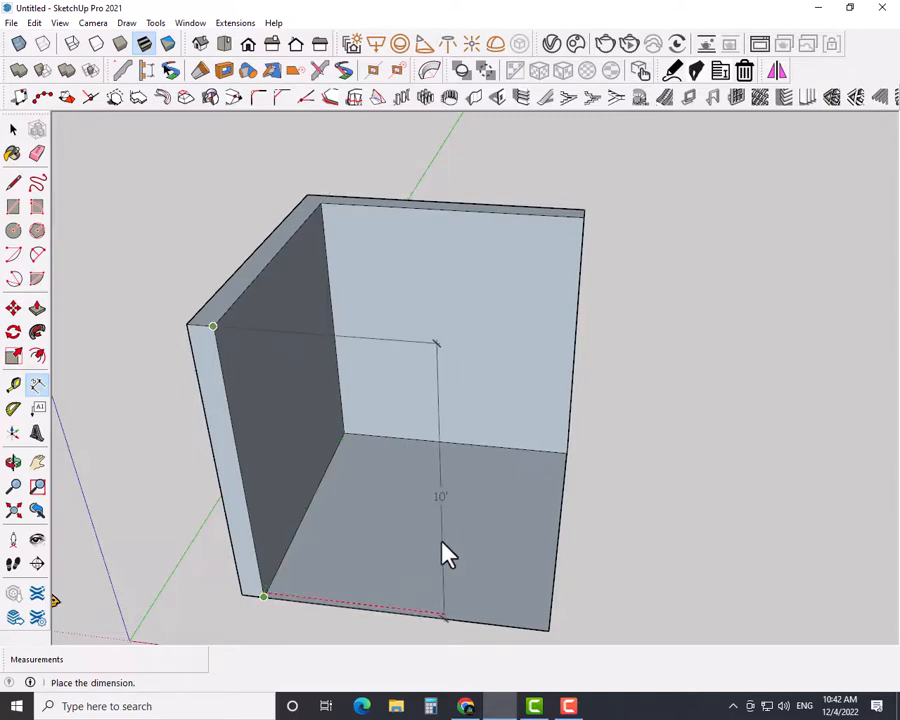
key("Escape")
key("space")
Step: Place a vertical guide on the back wall 4" in from its right edge
middle_click_drag(404, 492, 455, 500)
scroll(540, 456, "up", 1)
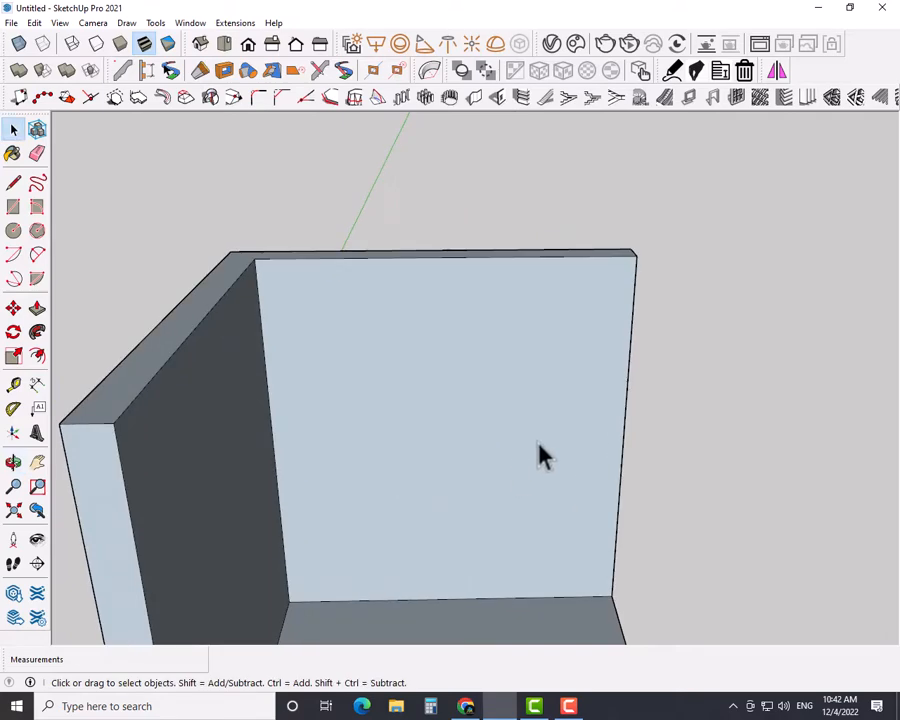
key("t")
left_click(622, 440)
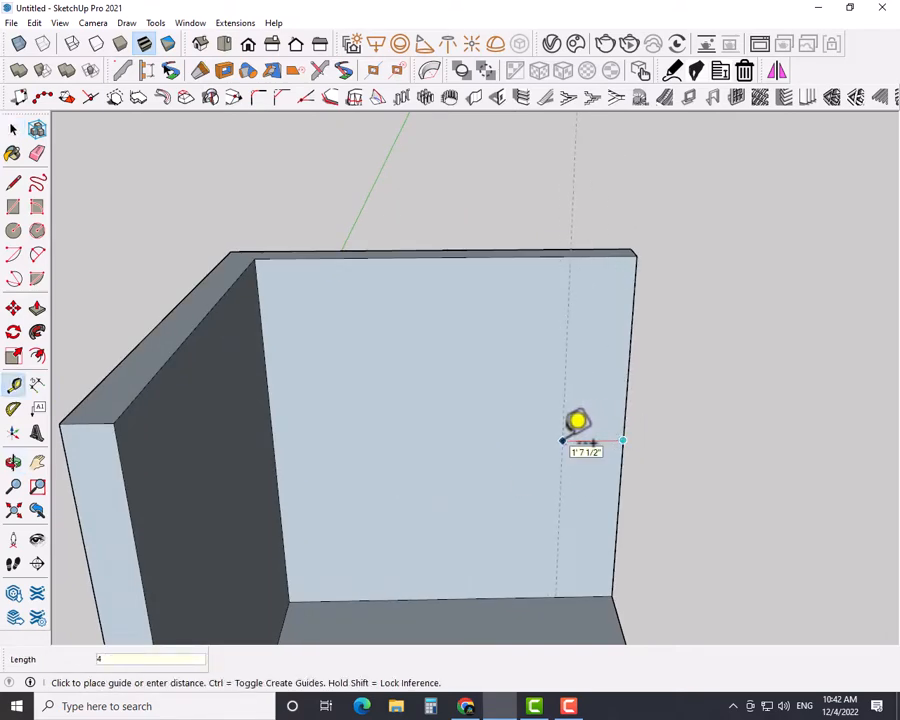
key("Return")
left_click(609, 438)
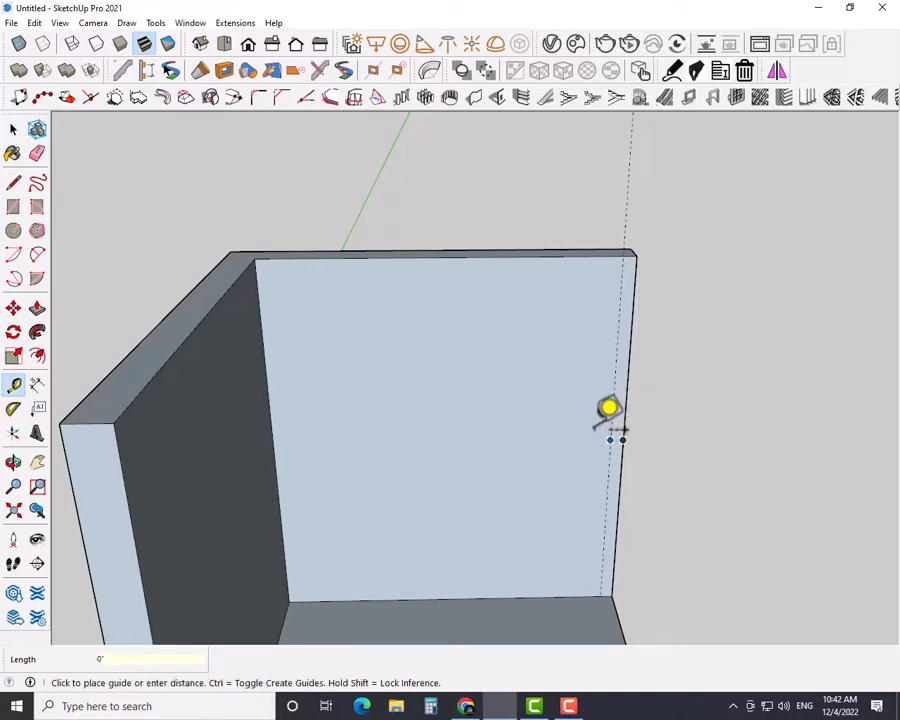
key("Escape")
Step: Place a second vertical guide on the back wall 5' from the first guide, toward the left wall
left_click(614, 389)
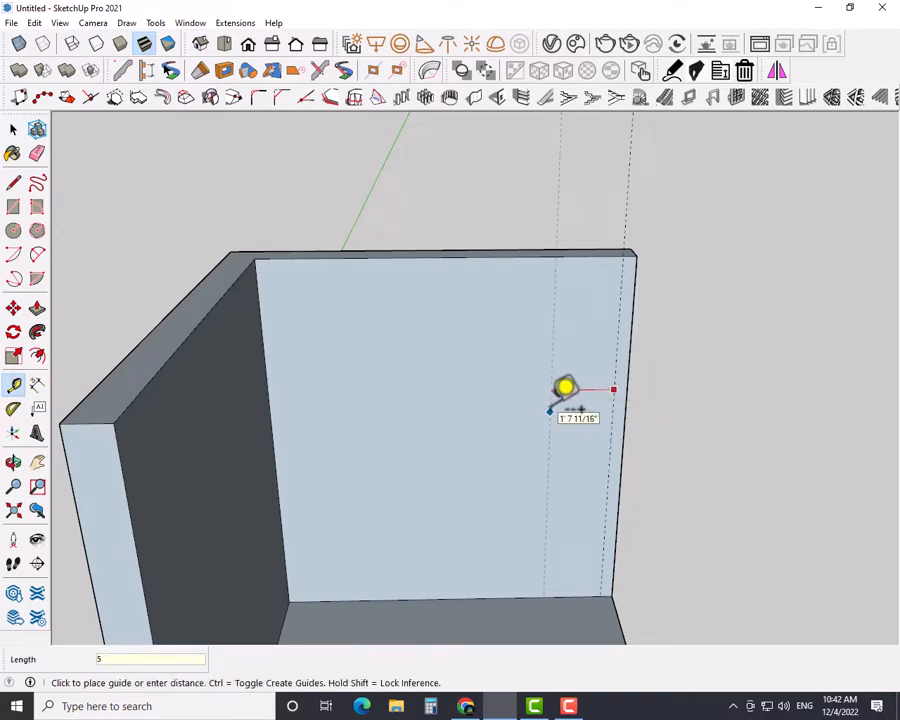
type("5")
key("Return")
key("space")
Step: Place a horizontal guide on the back wall 2' below its top edge
middle_click_drag(476, 458, 406, 446)
left_click(474, 276)
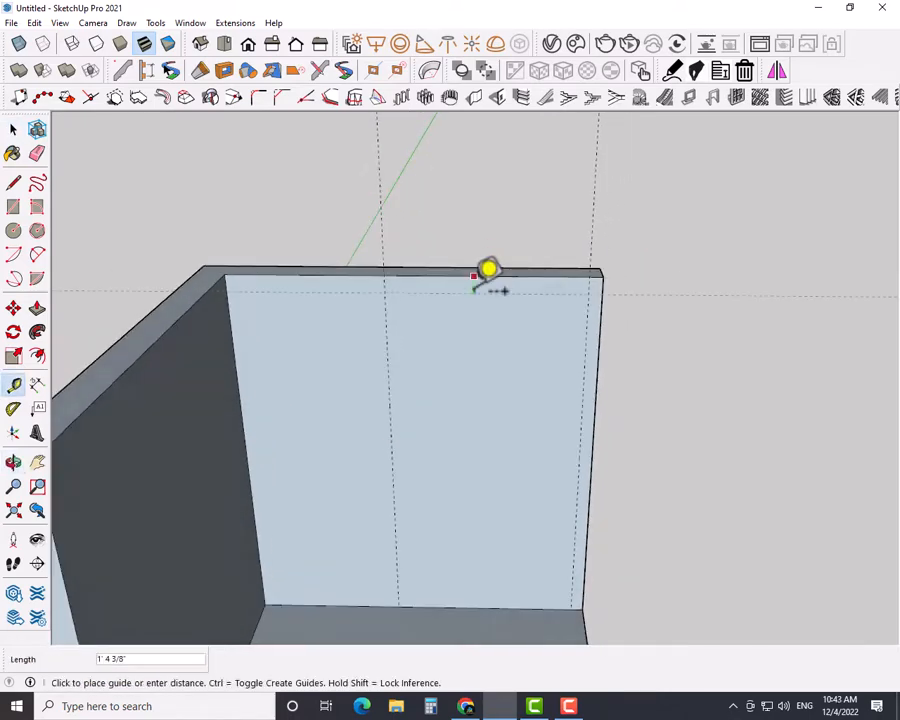
type("2'")
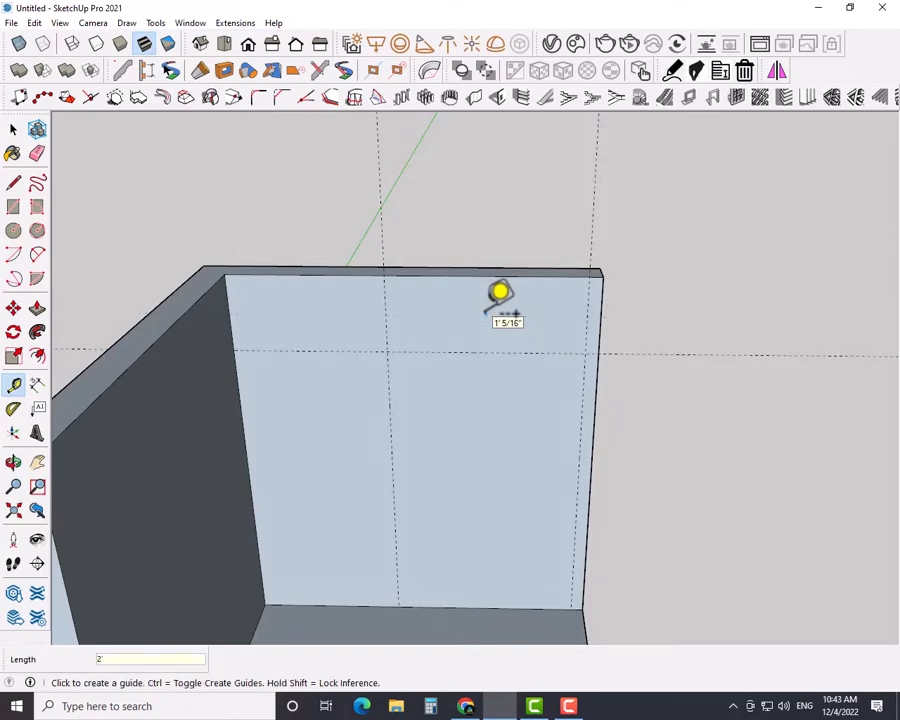
key("Return")
Step: Draw a rectangle on the back wall between the two vertical guides, from the horizontal guide down to the floor
key("r")
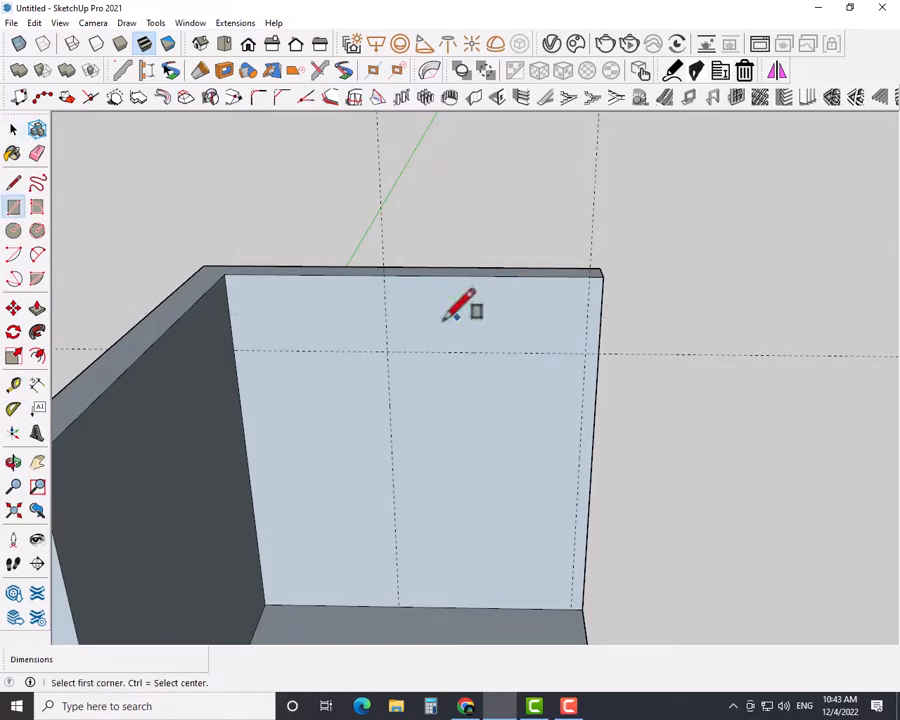
left_click(387, 350)
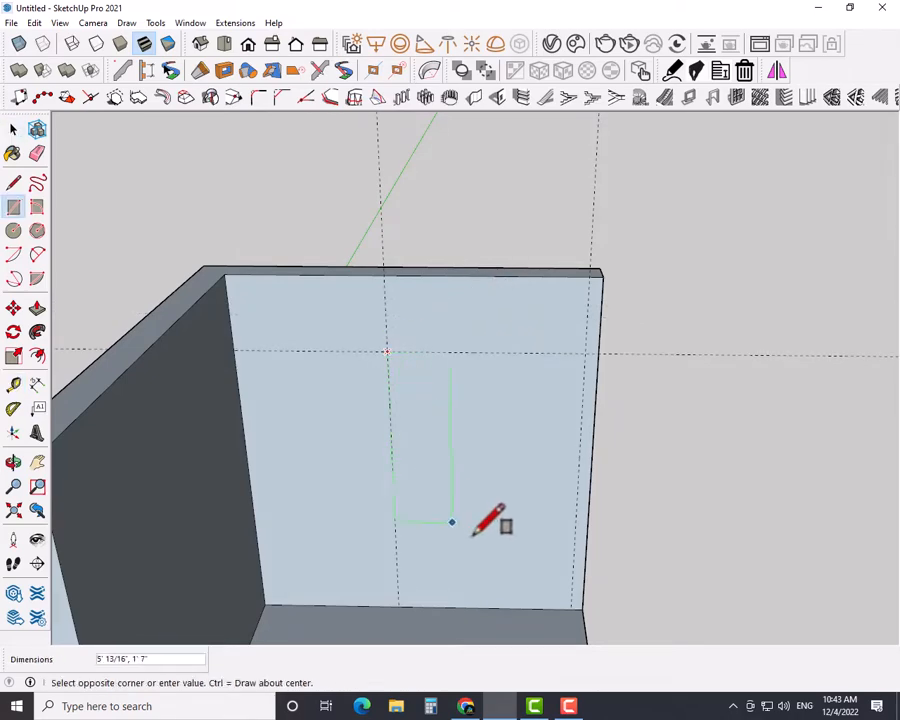
left_click(572, 608)
key("space")
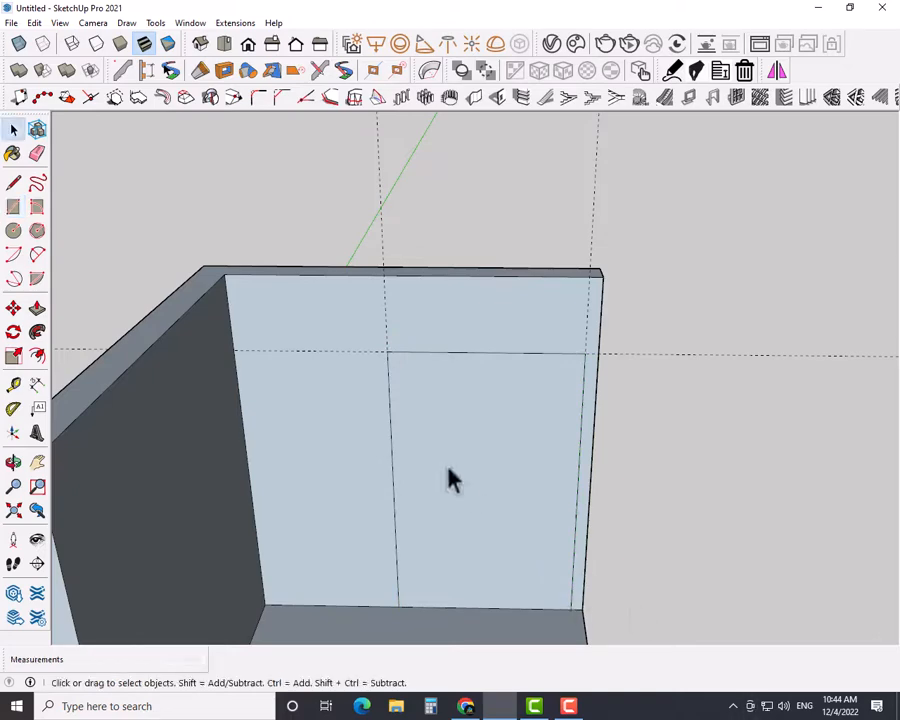
Step: Place a horizontal guide on the back wall 12" above the floor
middle_click_drag(412, 442, 414, 368)
scroll(452, 424, "up", 1)
middle_click_drag(440, 419, 422, 380, "shift")
middle_click_drag(440, 458, 382, 436, "shift")
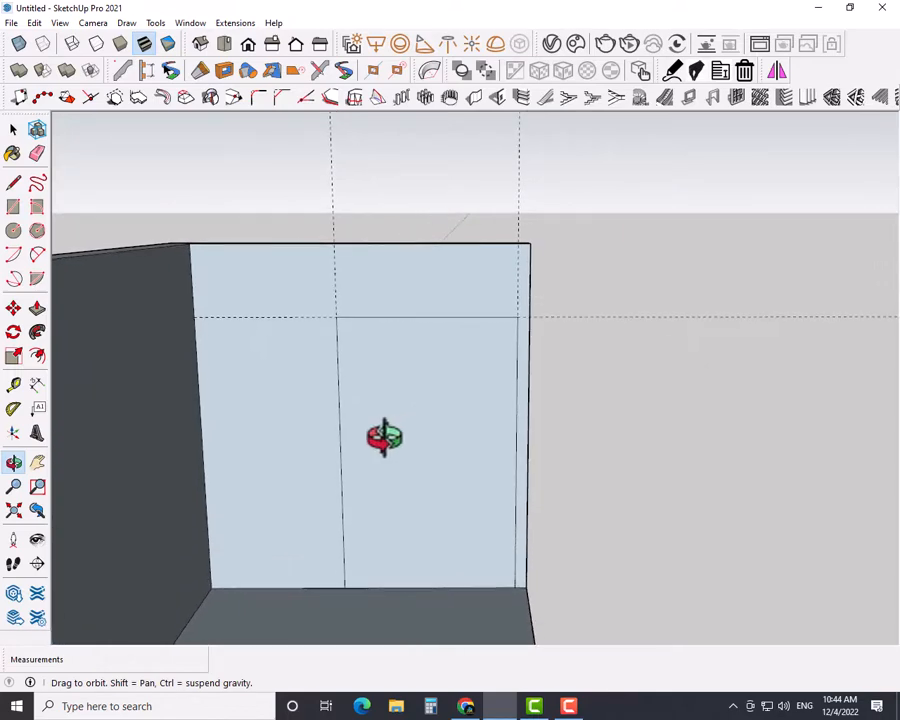
left_click(15, 390)
left_click(429, 587)
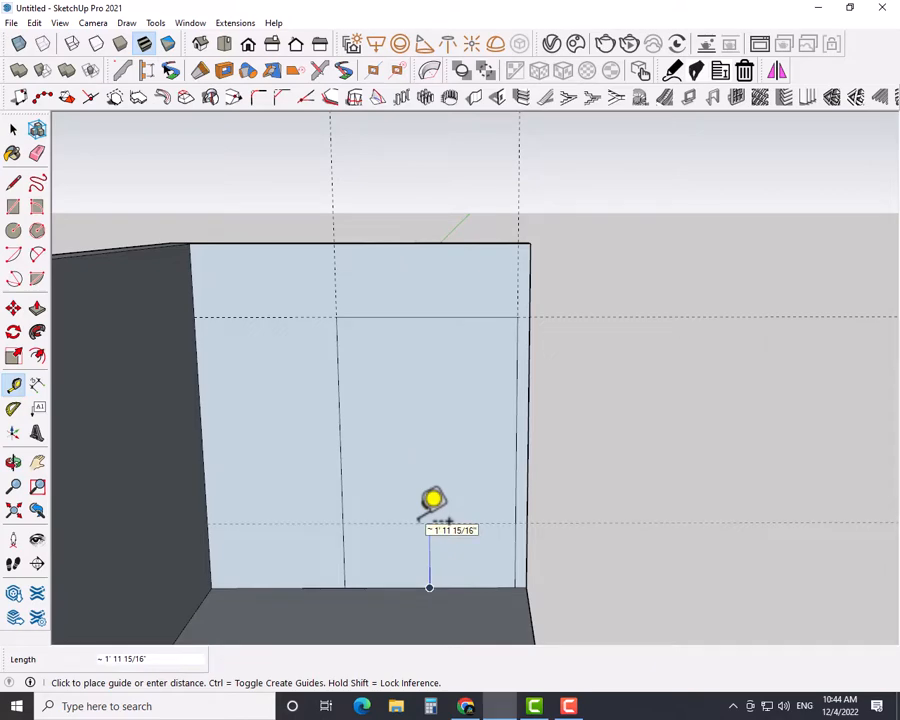
type("12")
key("Return")
Step: Place another horizontal guide 2'6" above the guide nearest the floor
left_click(466, 555)
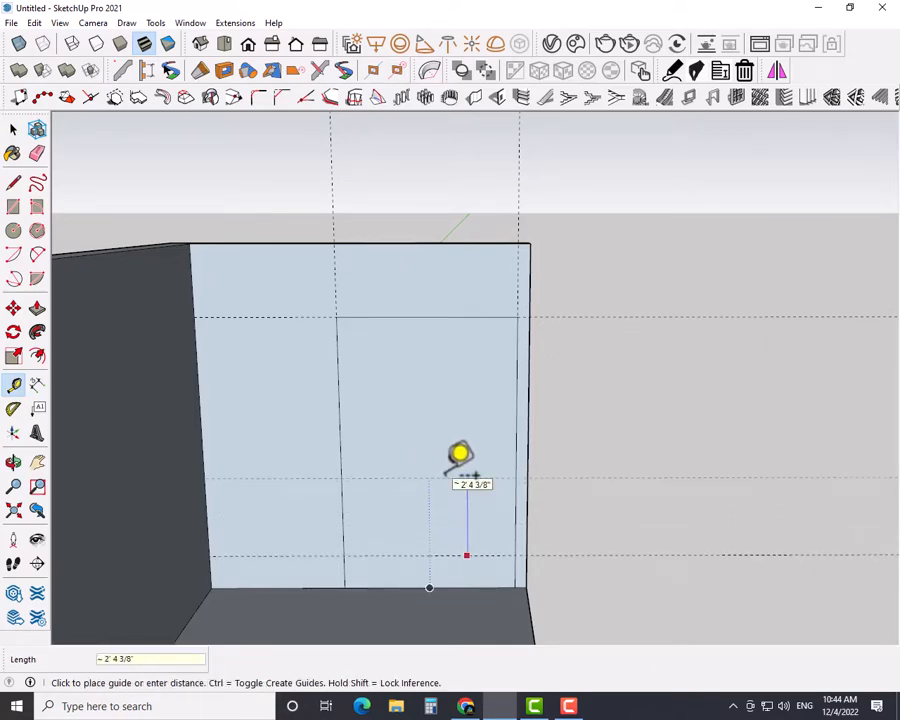
type("2'6")
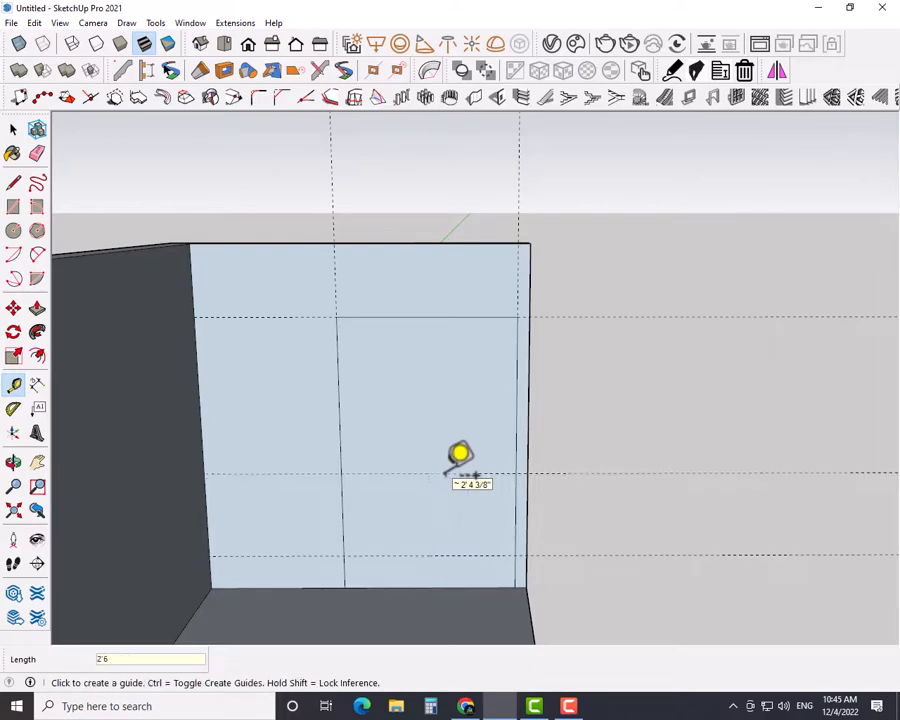
key("Return")
key("space")
Step: Draw the vanity cabinet's rectangle on the back wall between the two lower horizontal guides and the two vertical guides
key("r")
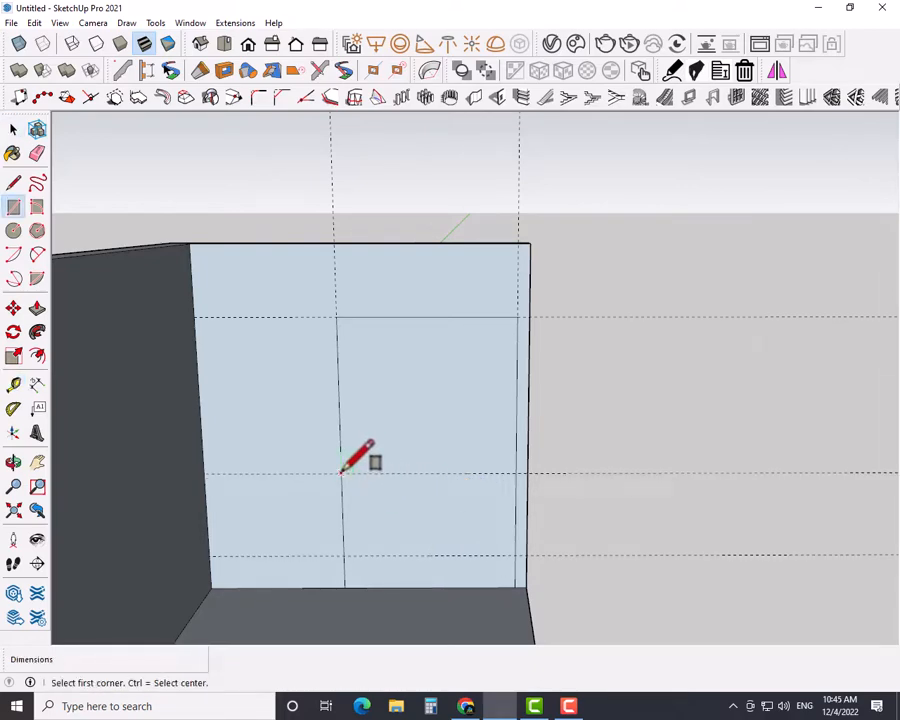
left_click(342, 472)
left_click(517, 555)
key("space")
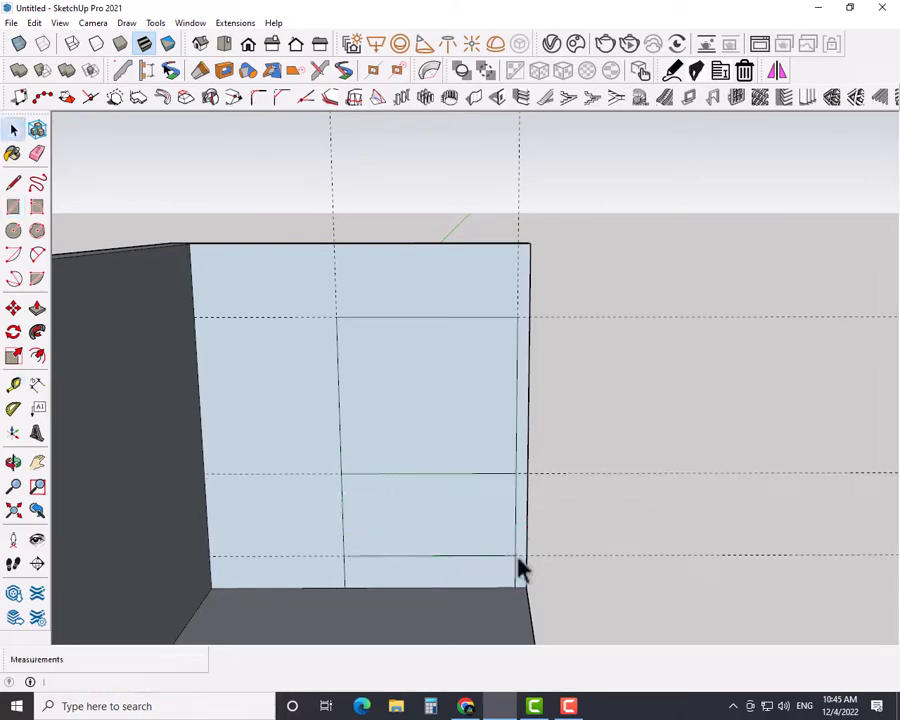
Step: Push/Pull the vanity rectangle 2' out from the back wall to form the cabinet block
middle_click_drag(506, 562, 436, 534)
key("p")
left_click(436, 536)
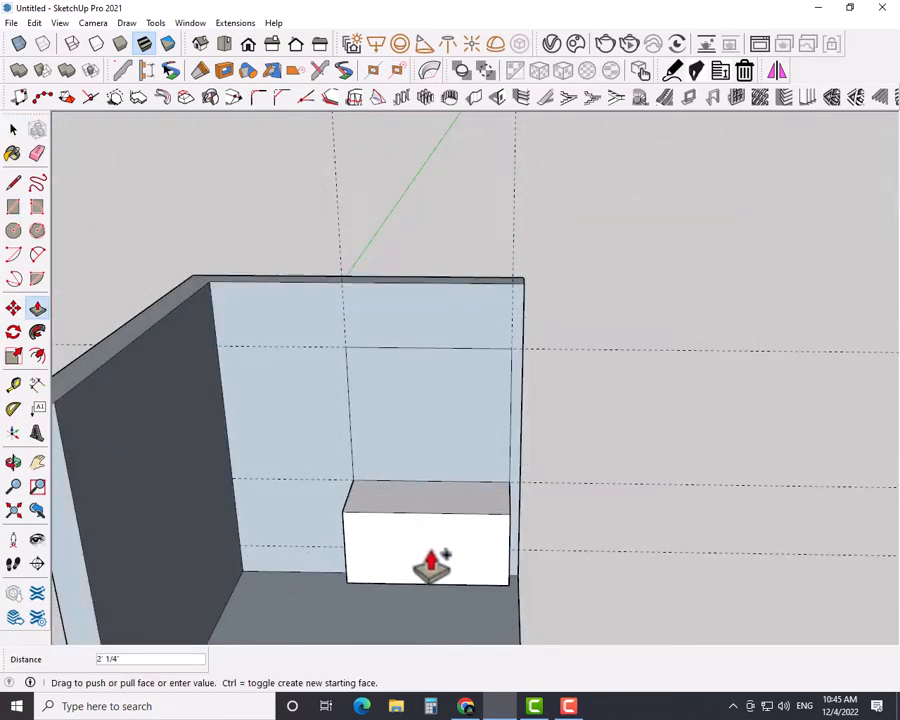
type("2")
key("Return")
key("space")
Step: Draw a small two-point arc across the front-left corner of the vanity block's top face
middle_click_drag(436, 564, 382, 546)
scroll(430, 535, "up", 1)
left_click(414, 528)
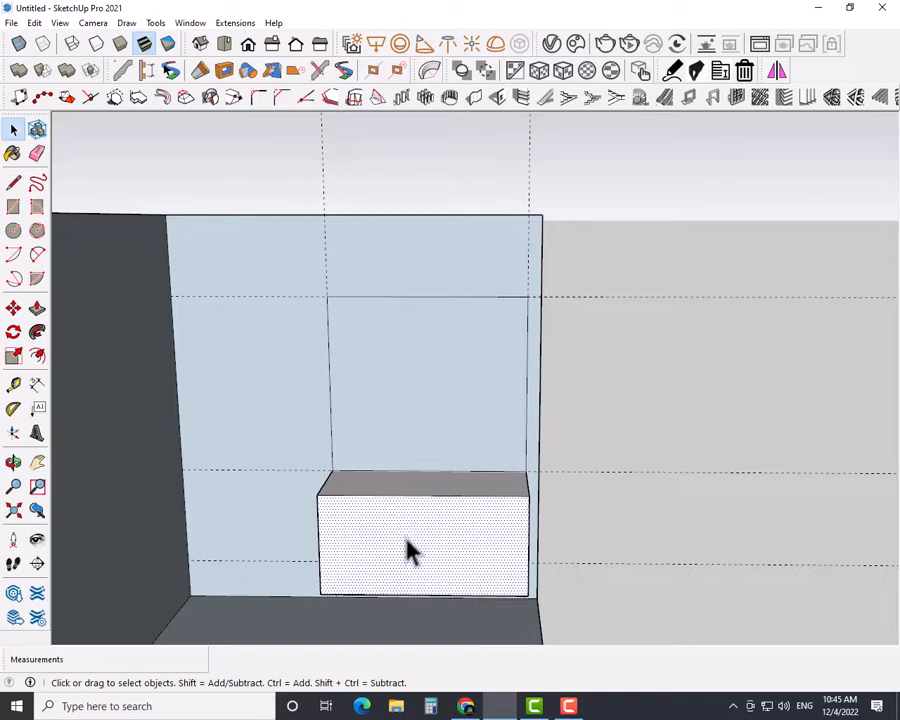
left_click(389, 490)
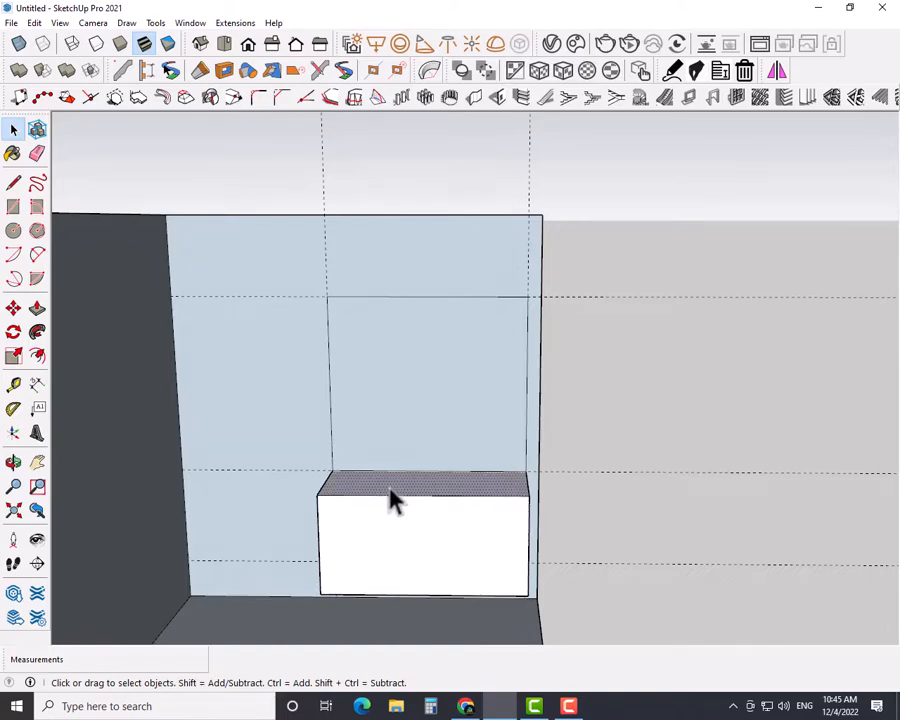
key("p")
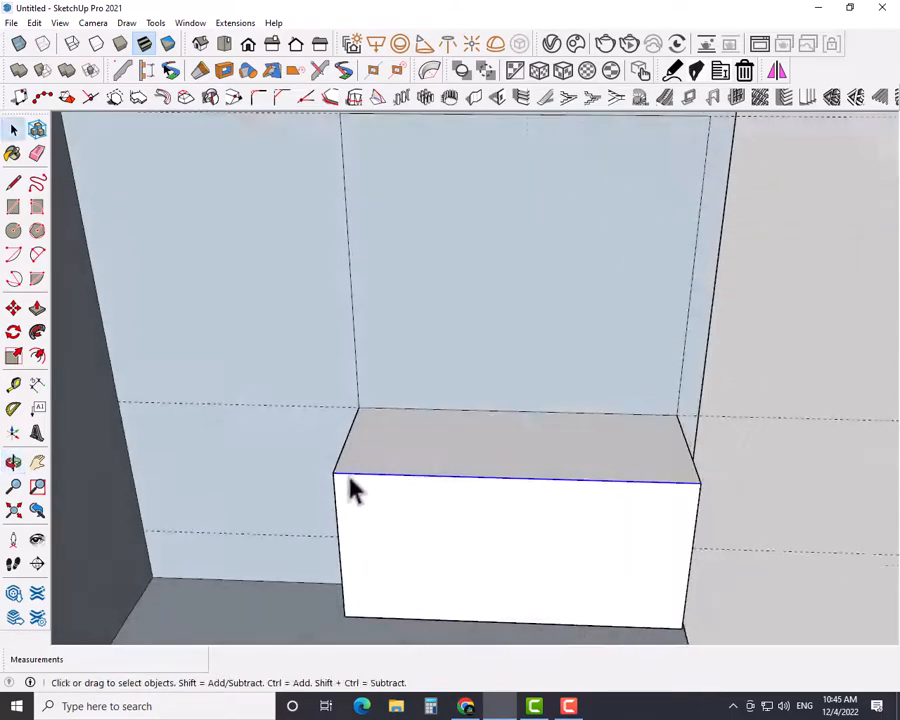
scroll(354, 455, "up", 2)
key("a")
left_click(333, 456)
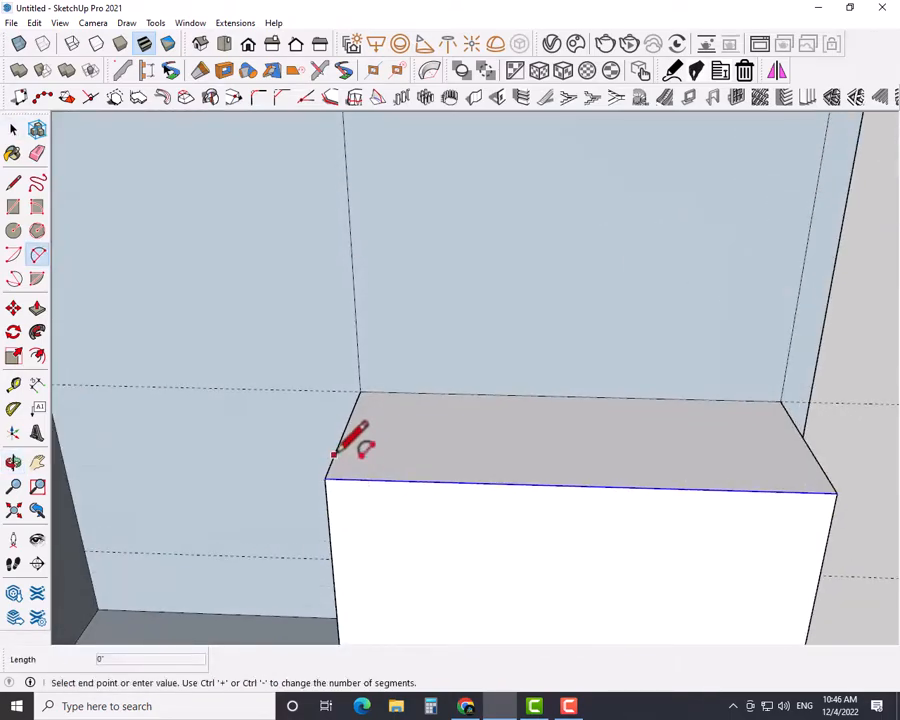
key("space")
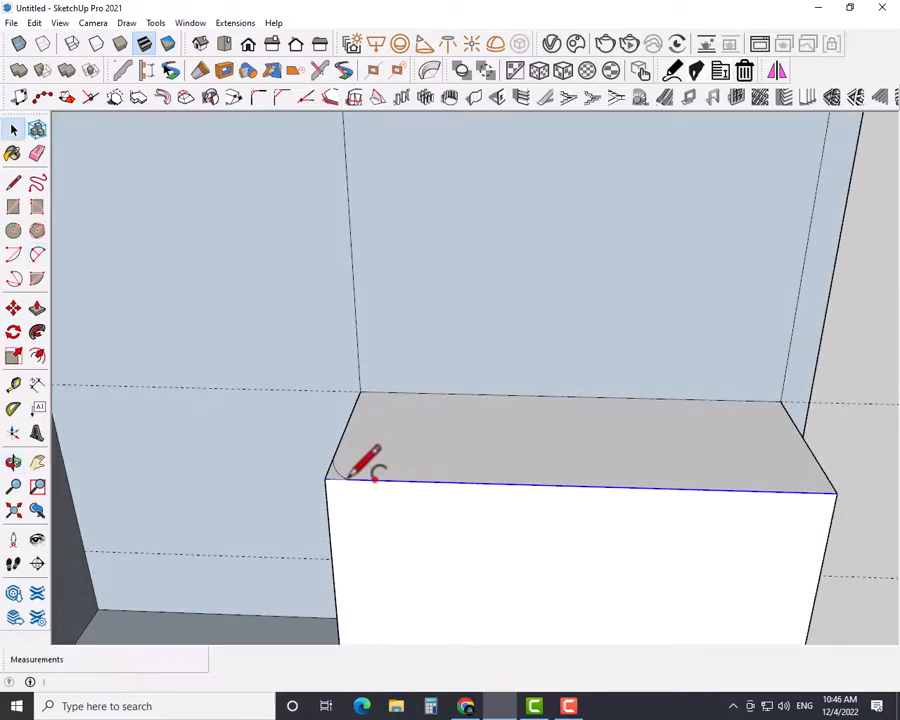
Step: Push/Pull the front-left corner piece down through the full height of the block to round that vertical edge
key("p")
left_click(336, 476)
scroll(354, 545, "down", 4)
middle_click_drag(354, 548, 349, 515, "shift")
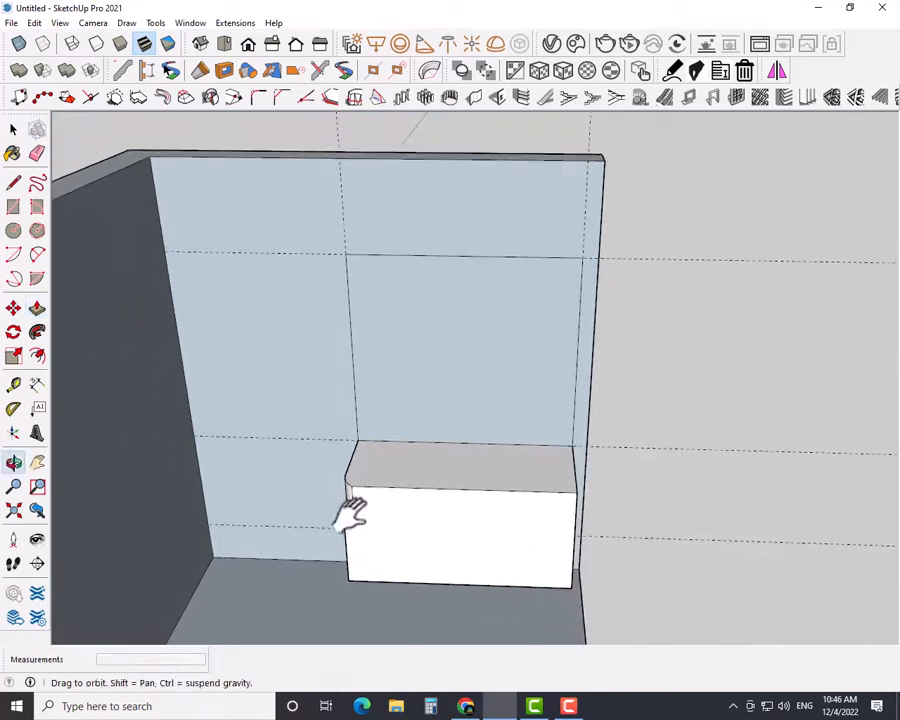
left_click(352, 586)
key("space")
Step: Push/Pull the cabinet's right side face 4" outward to line up with the end of the back wall
scroll(378, 597, "down", 2)
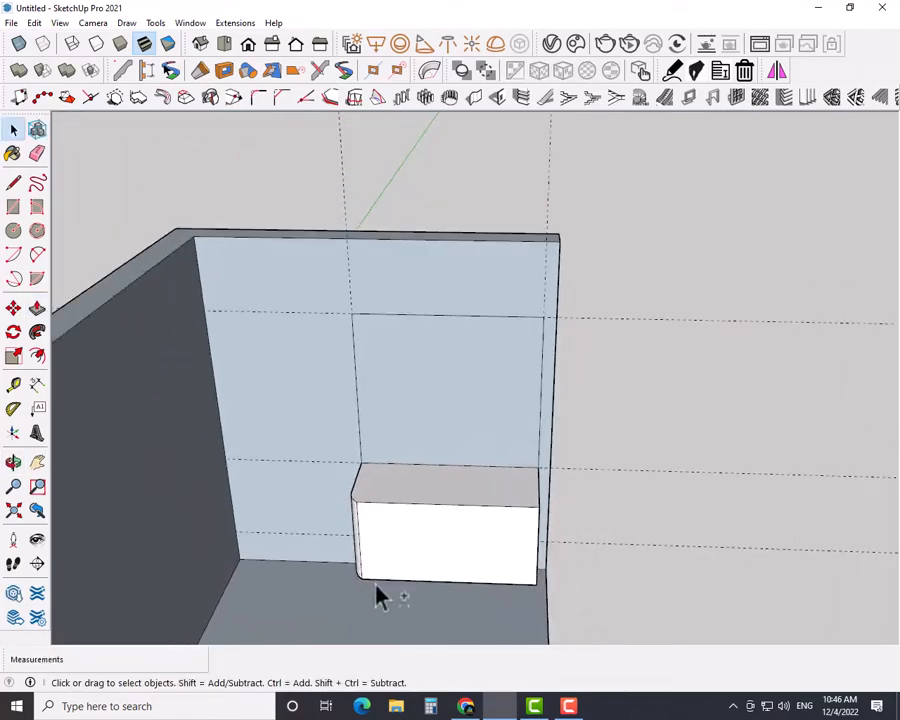
middle_click_drag(378, 597, 346, 577, "shift")
scroll(512, 522, "up", 2)
middle_click_drag(512, 522, 466, 502)
key("p")
left_click(505, 515)
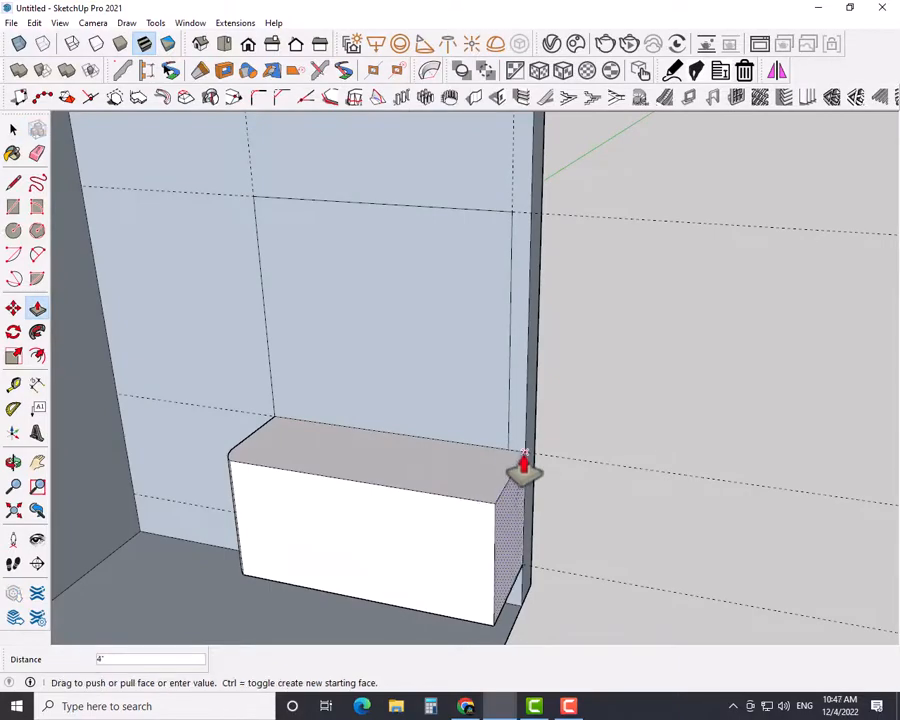
left_click(525, 455)
key("space")
Step: Draw a matching small two-point arc across the front-right corner of the cabinet's top face
middle_click_drag(460, 530, 481, 528)
scroll(481, 528, "up", 2)
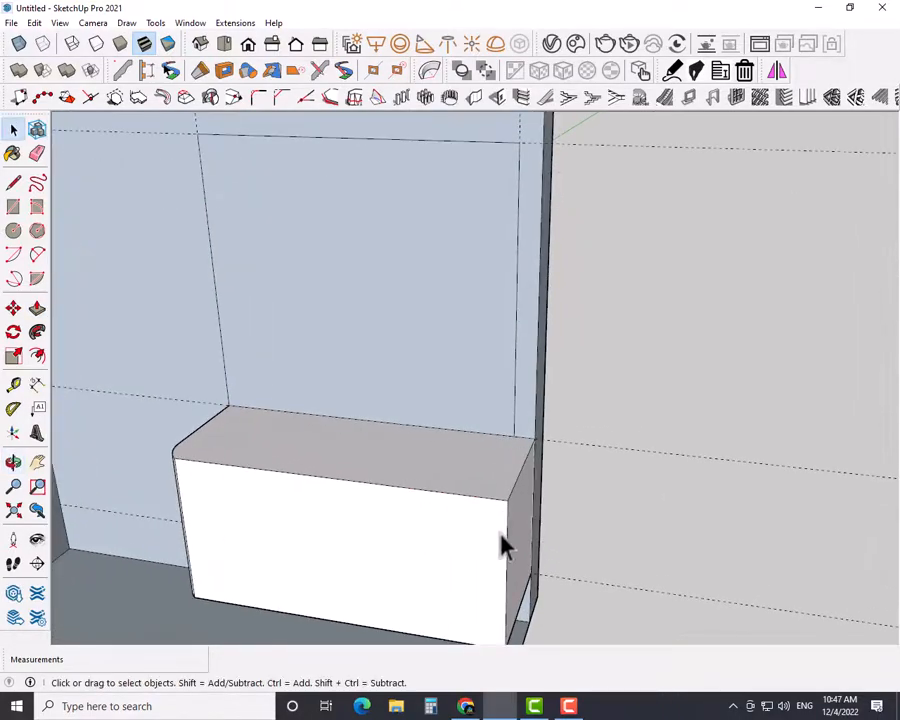
key("a")
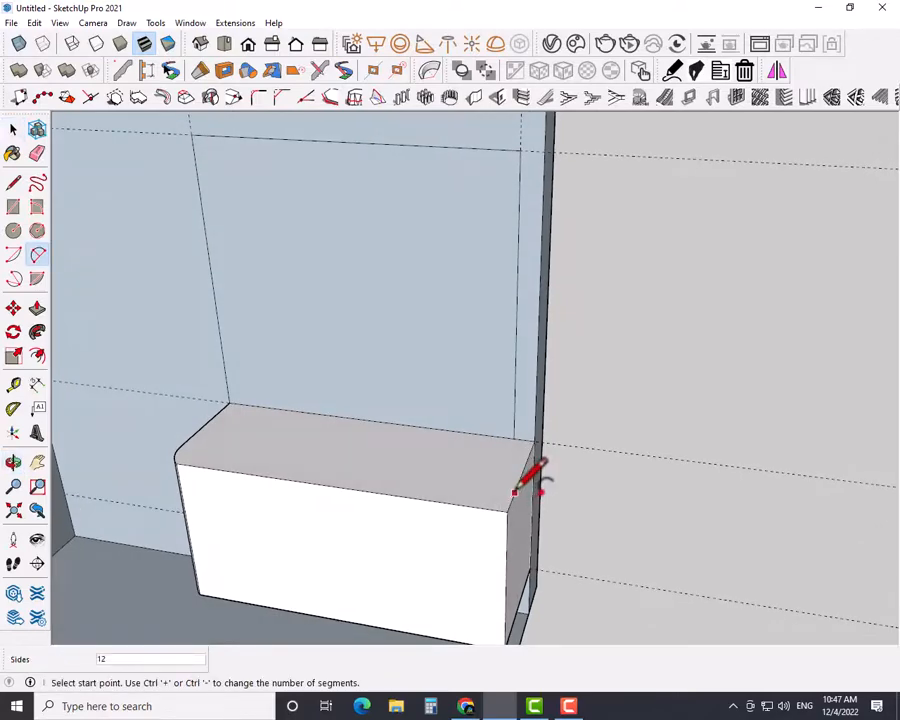
left_click(508, 503)
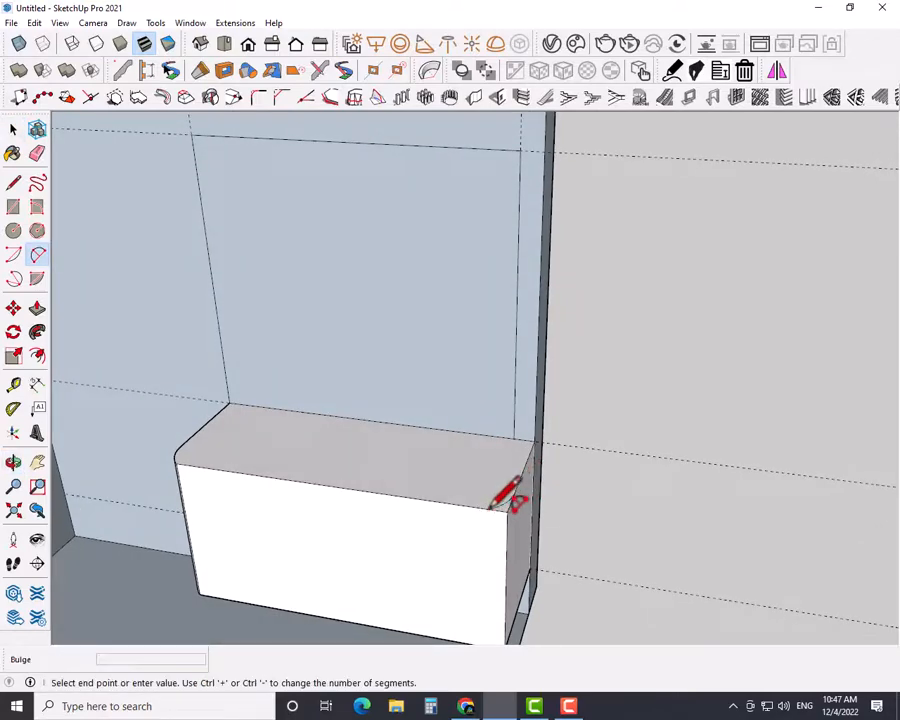
left_click(490, 504)
key("space")
Step: Push/Pull the front-right corner piece 2'6" down through the block to round that vertical edge
key("p")
left_click(505, 516)
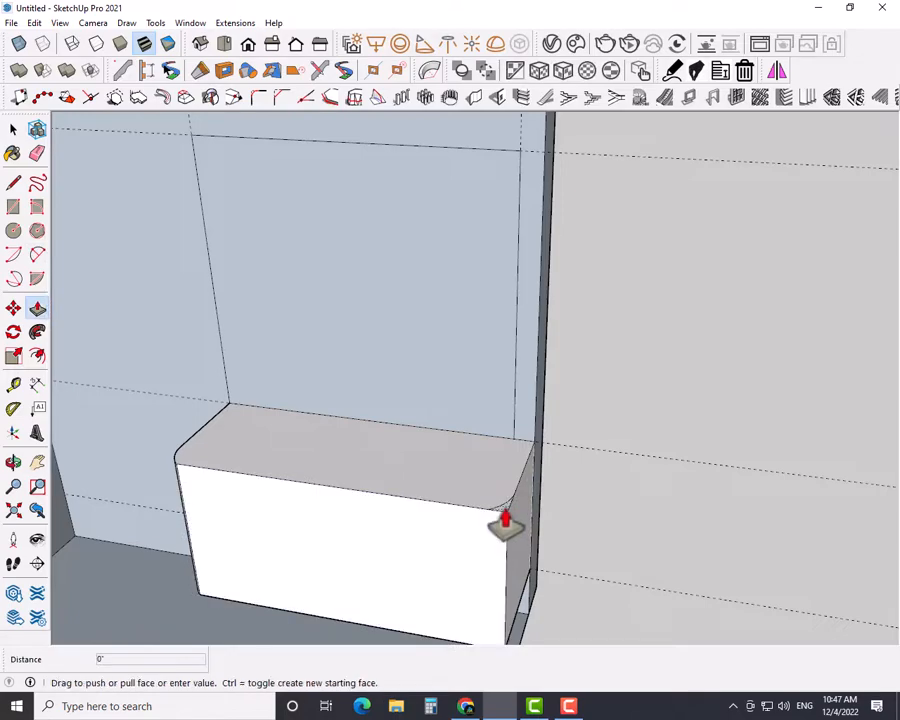
scroll(505, 520, "down", 5)
left_click(517, 600)
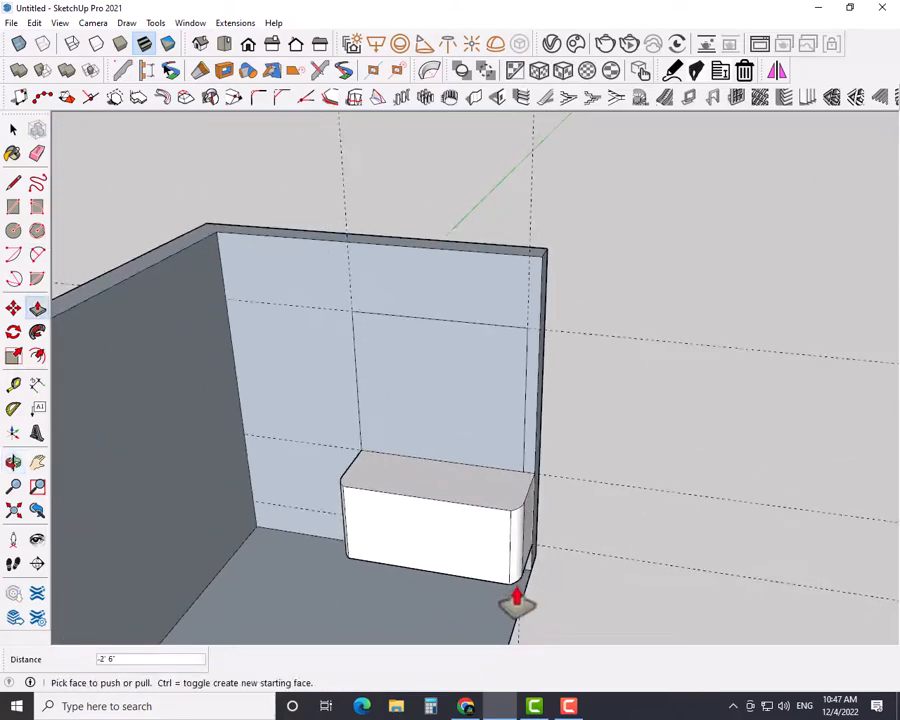
key("space")
Step: Push/Pull the cabinet's top face up 3" from a new starting face to form the countertop slab
middle_click_drag(418, 589, 458, 544)
scroll(518, 572, "up", 1)
scroll(492, 568, "up", 2)
left_click(444, 465)
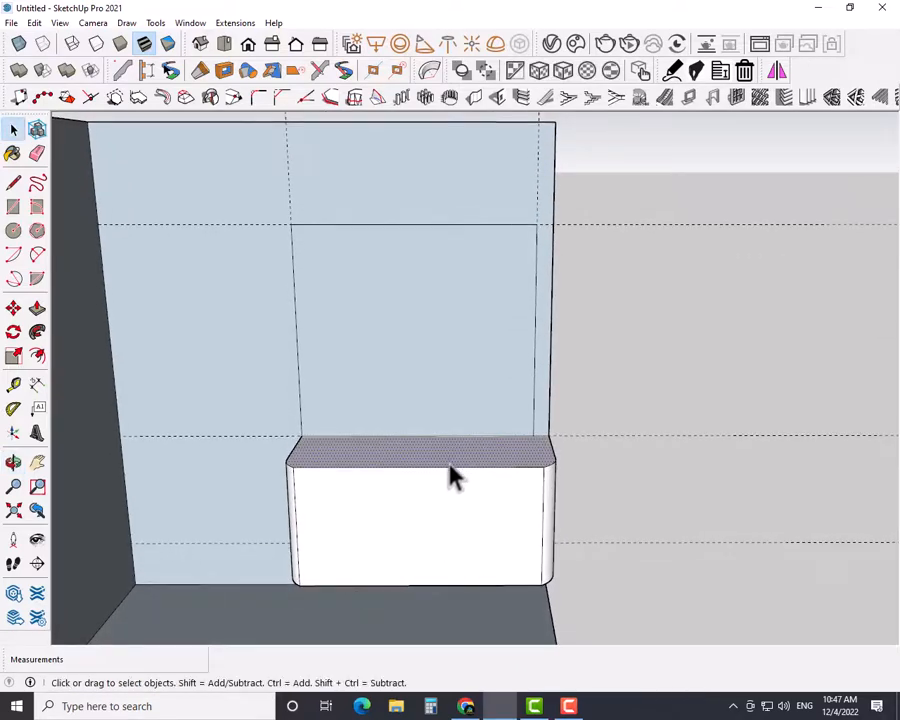
key("p")
left_click(450, 470)
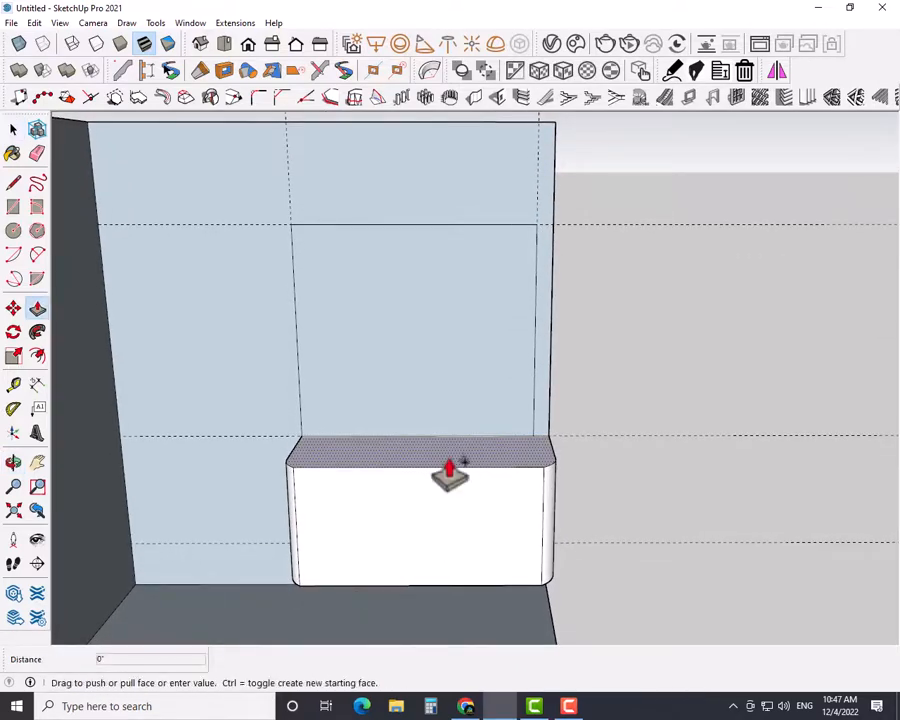
type("7")
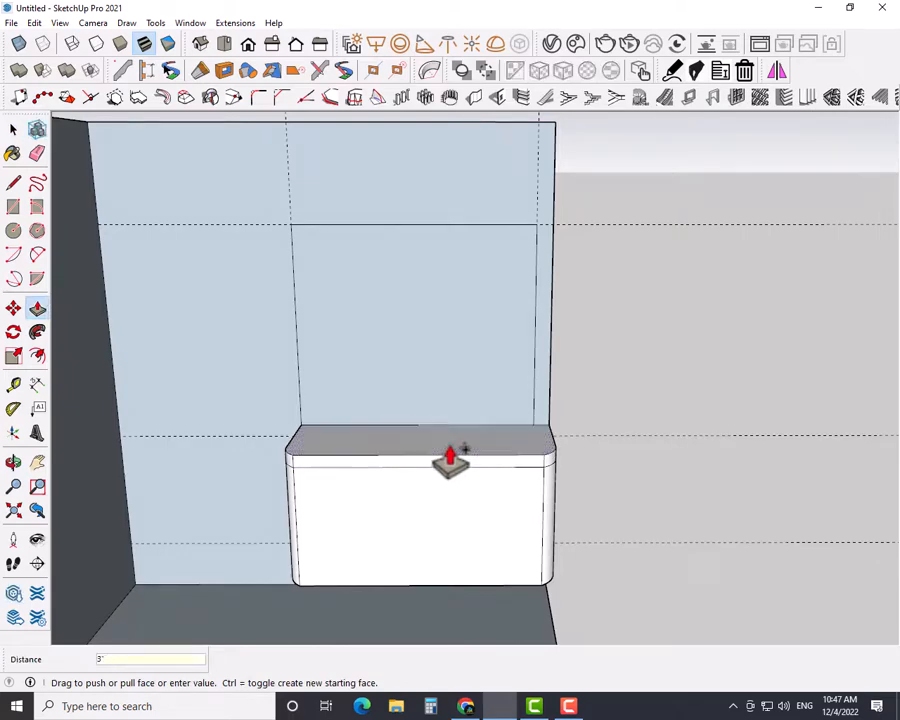
key("Return")
key("space")
Step: Draw a horizontal line across the middle of the cabinet's front face to divide it into two panels
left_click(442, 528)
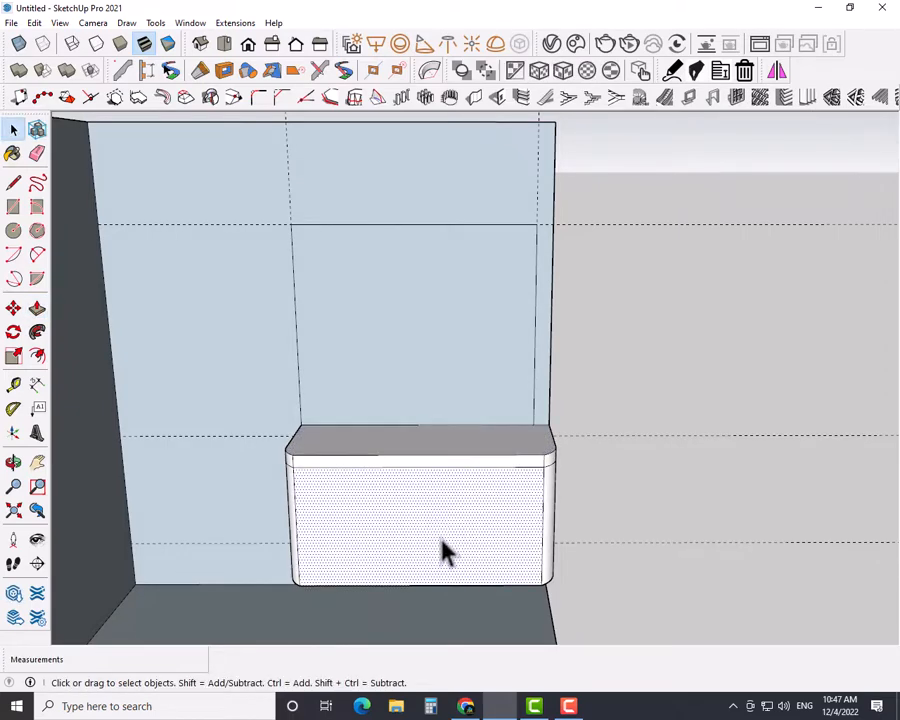
key("l")
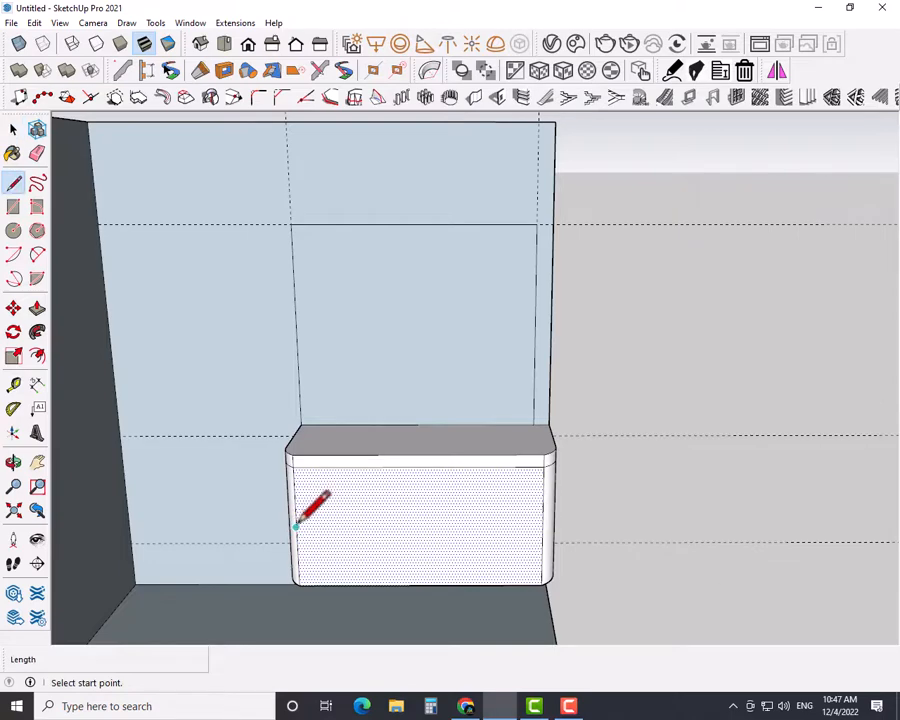
left_click(296, 525)
left_click(542, 525)
key("space")
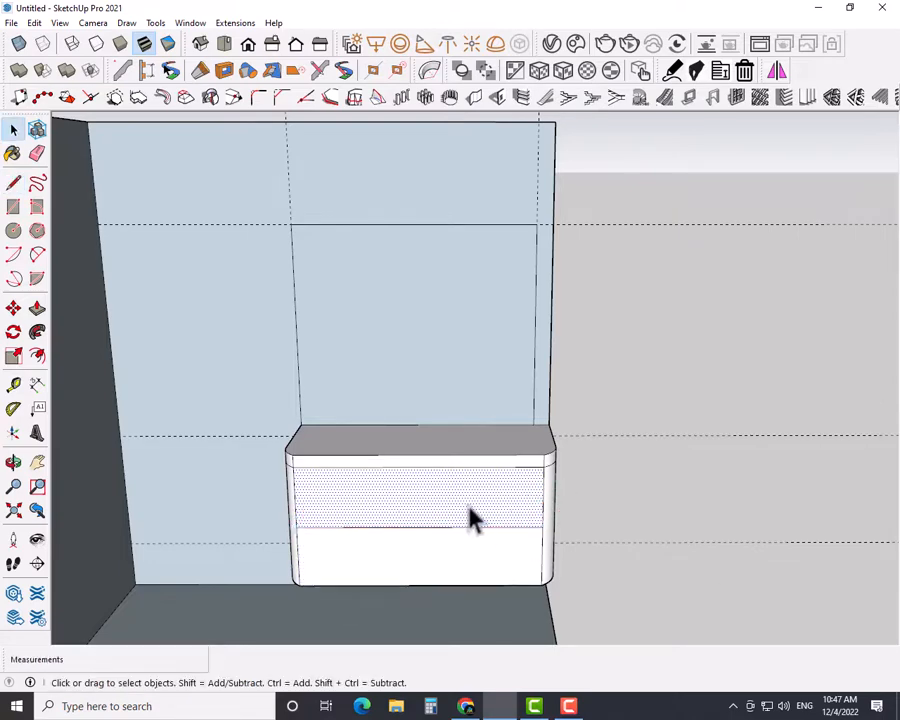
Step: Offset the outline of the upper front panel 1" inward
key("f")
left_click(468, 516)
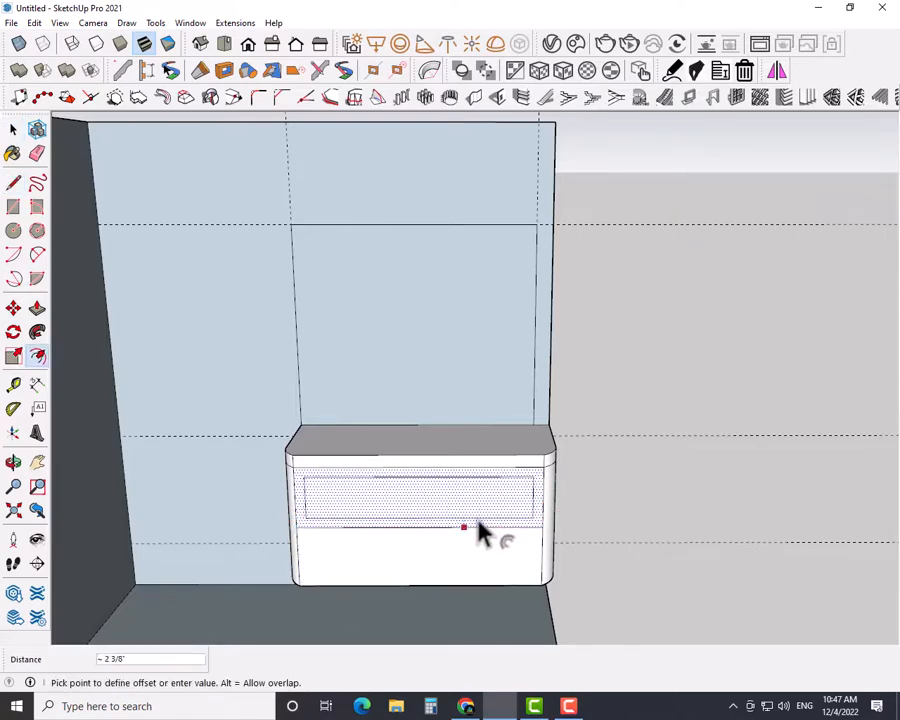
type("1")
key("Return")
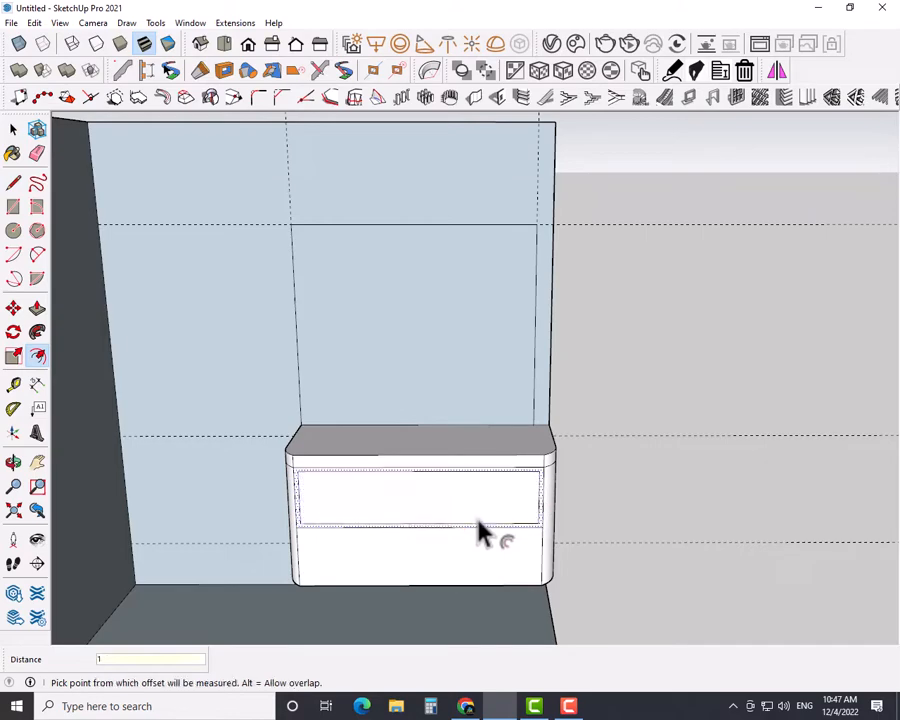
key("space")
Step: Offset the outline of the lower front panel 1" inward
left_click(441, 565)
key("f")
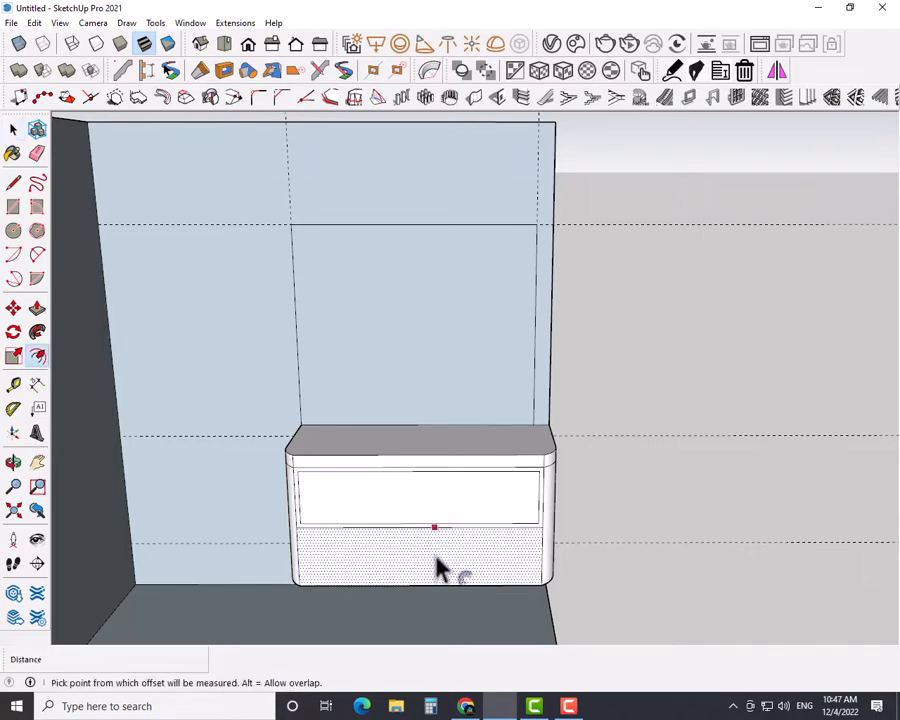
left_click(436, 560)
type("1")
key("Return")
key("space")
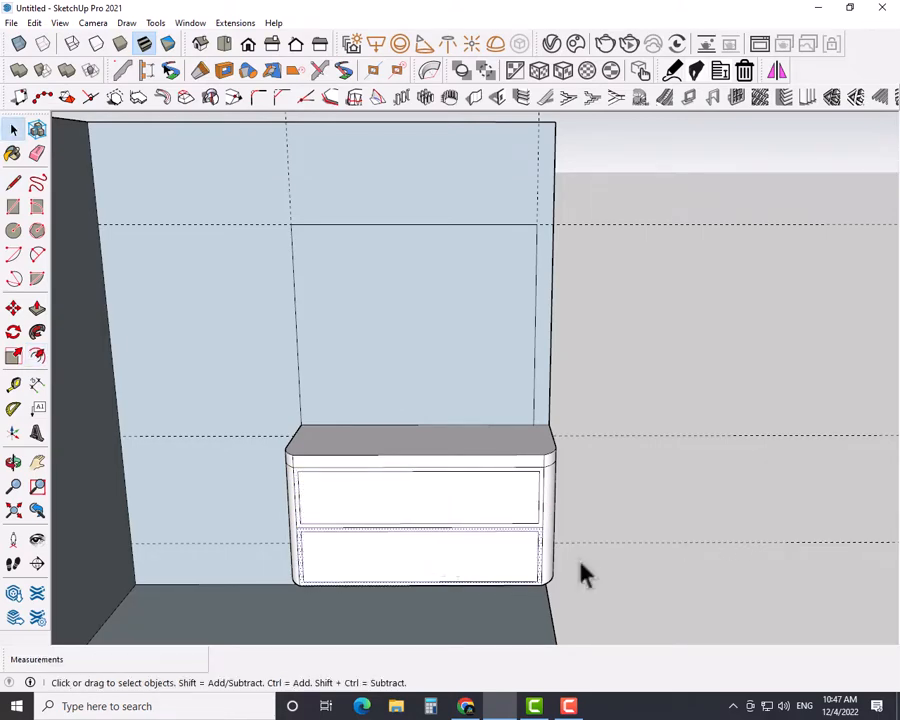
Step: Place a vertical guide 12" in from the left edge of the upper inner panel with the Tape Measure
middle_click_drag(365, 510, 386, 509)
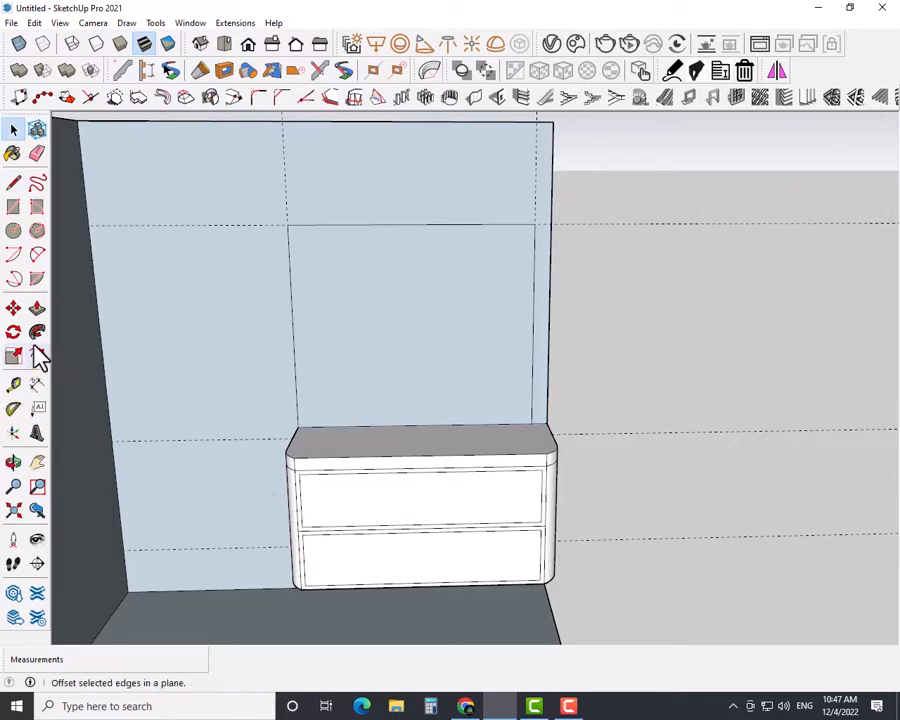
left_click(13, 384)
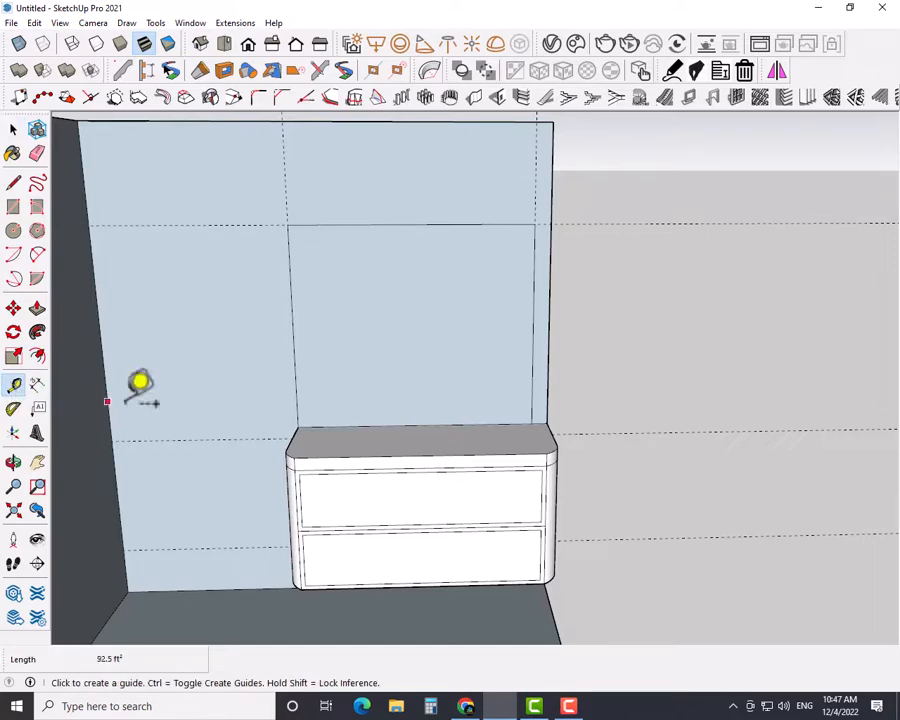
left_click(300, 500)
left_click(353, 498)
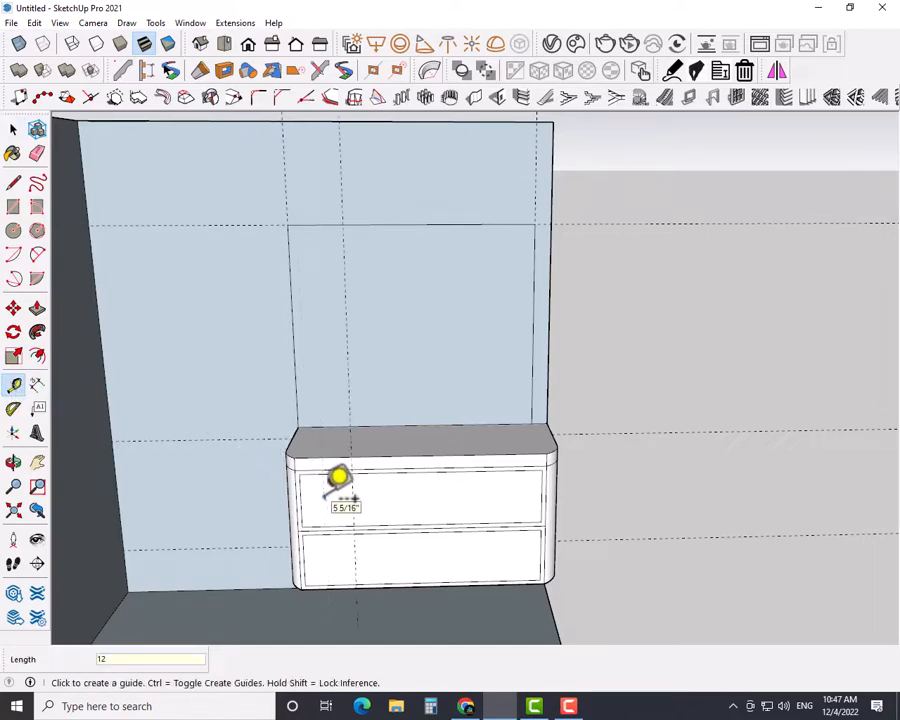
key("space")
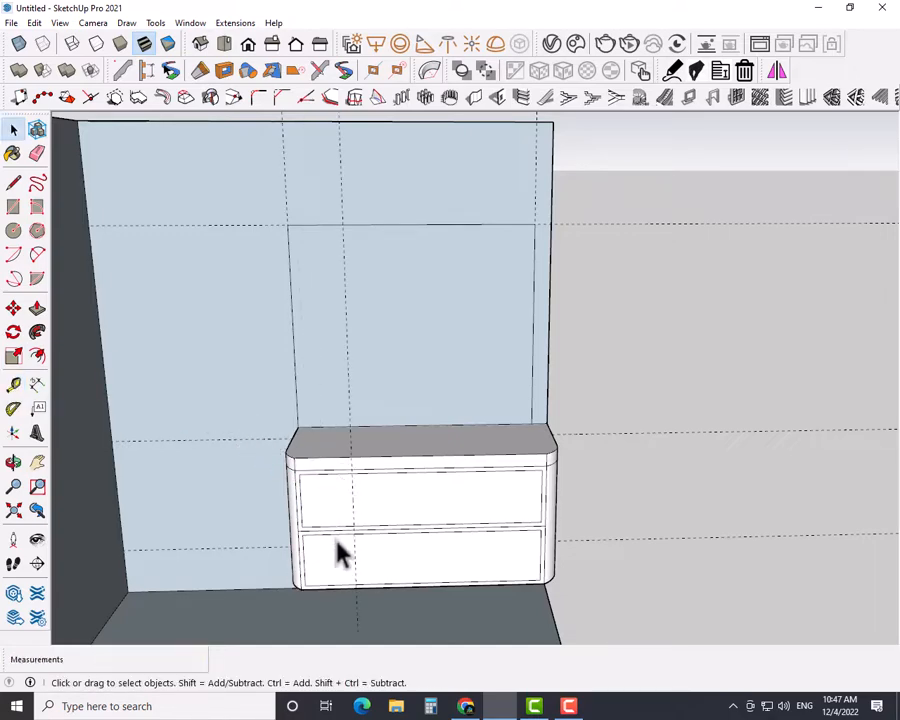
Step: Draw vertical lines along the new guide across the upper and lower inner panels to split each into two parts
key("l")
left_click(353, 524)
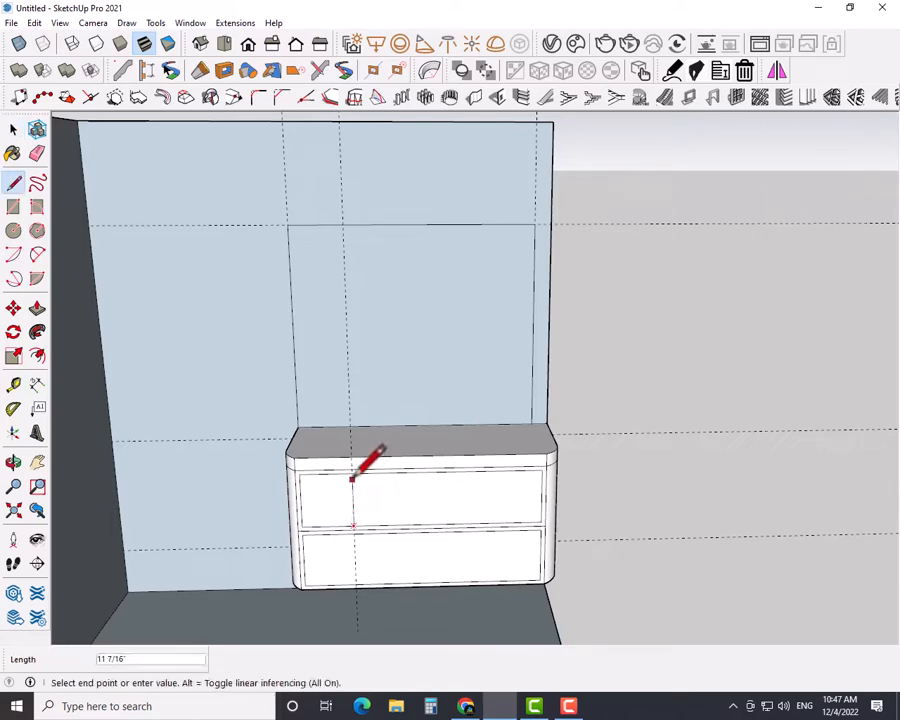
left_click(352, 472)
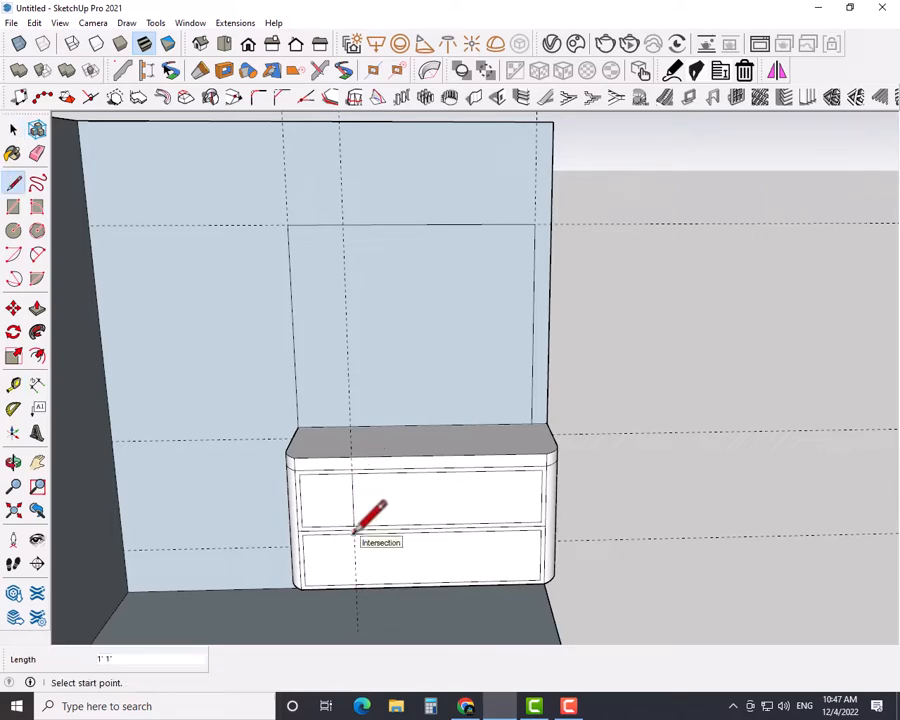
left_click(354, 524)
left_click(355, 584)
key("space")
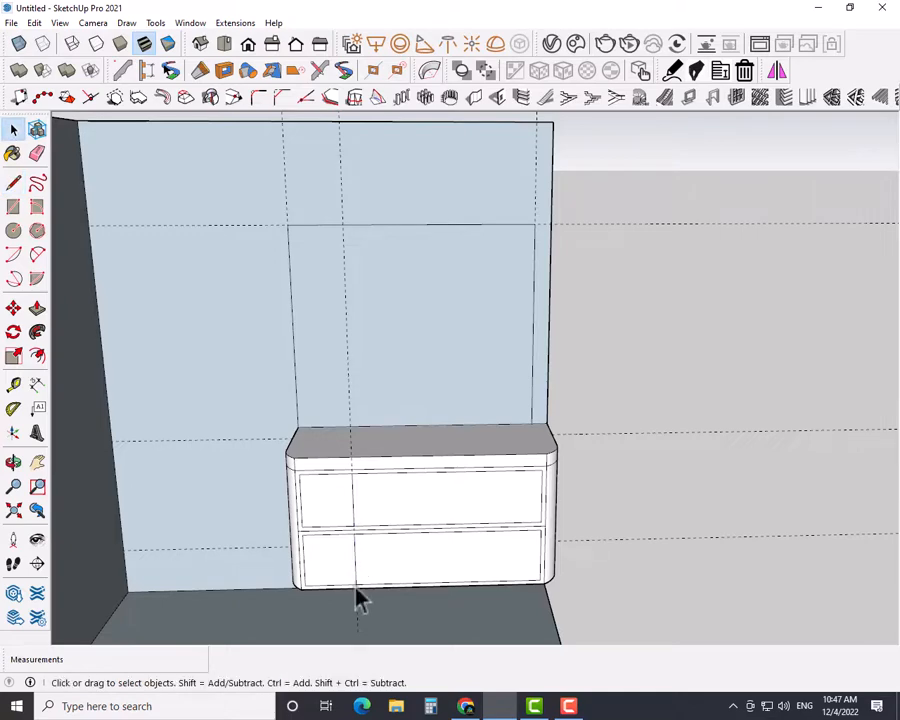
Step: Push the left part of the upper panel into the cabinet to form an open shelf compartment
key("p")
left_click(322, 520)
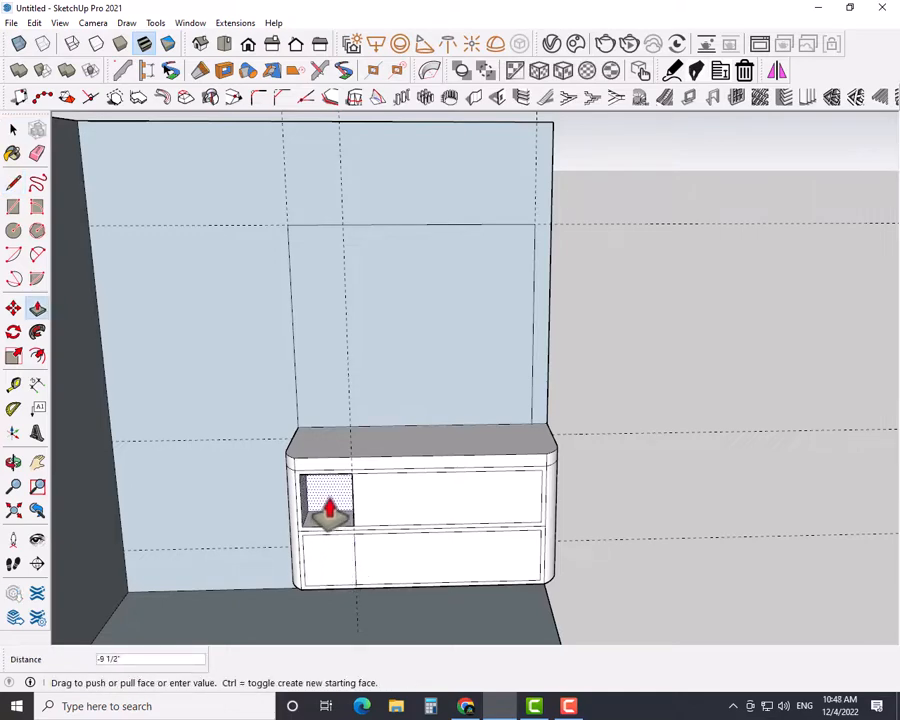
left_click(335, 505)
key("space")
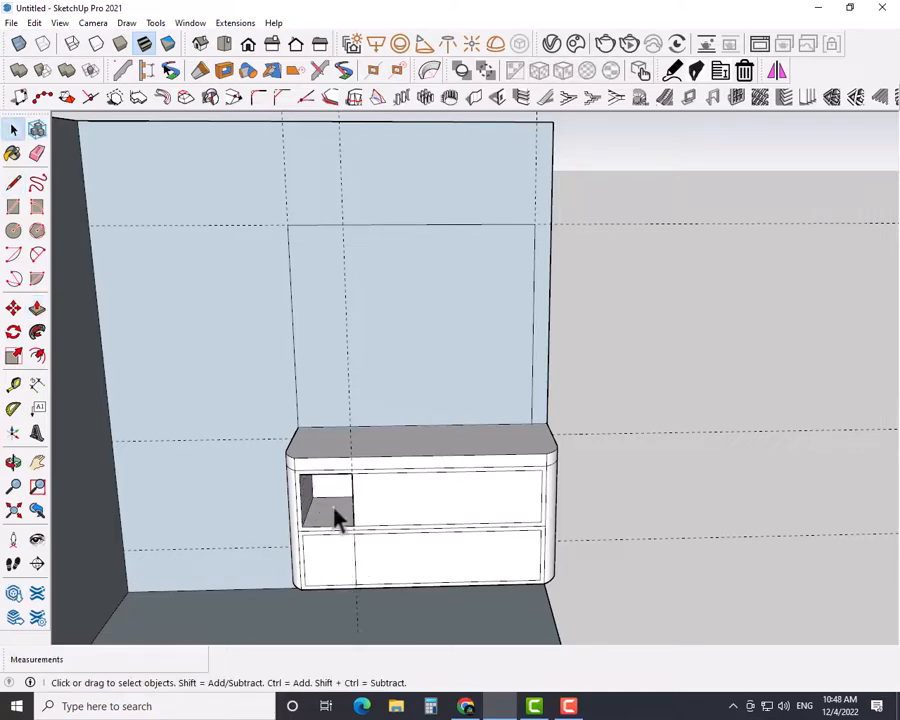
Step: Push the left part of the lower panel into the cabinet to form a second open compartment below the first
key("p")
left_click(328, 578)
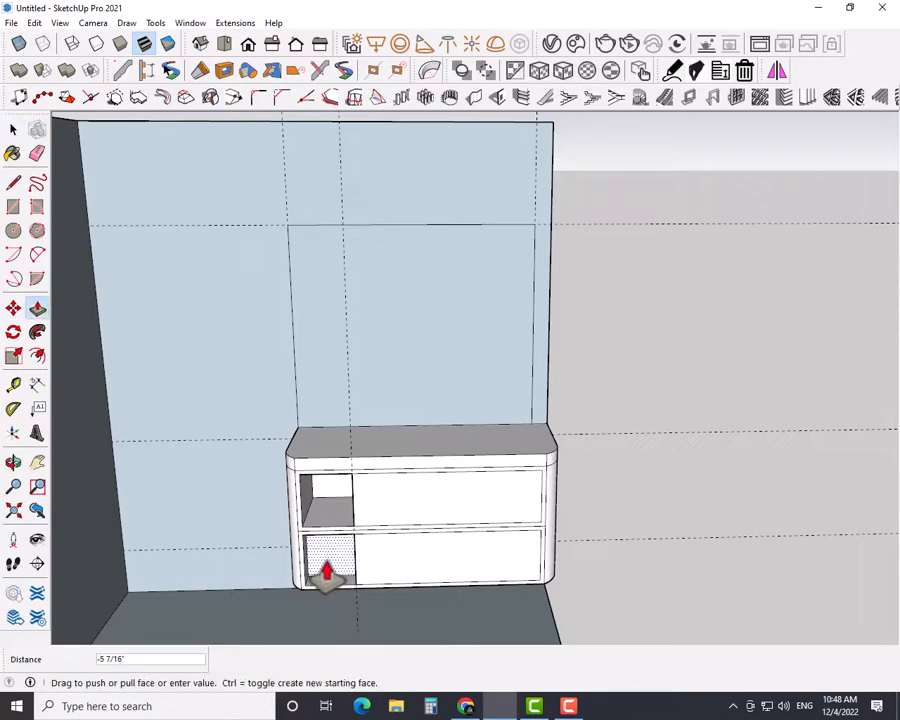
left_click(343, 555)
key("space")
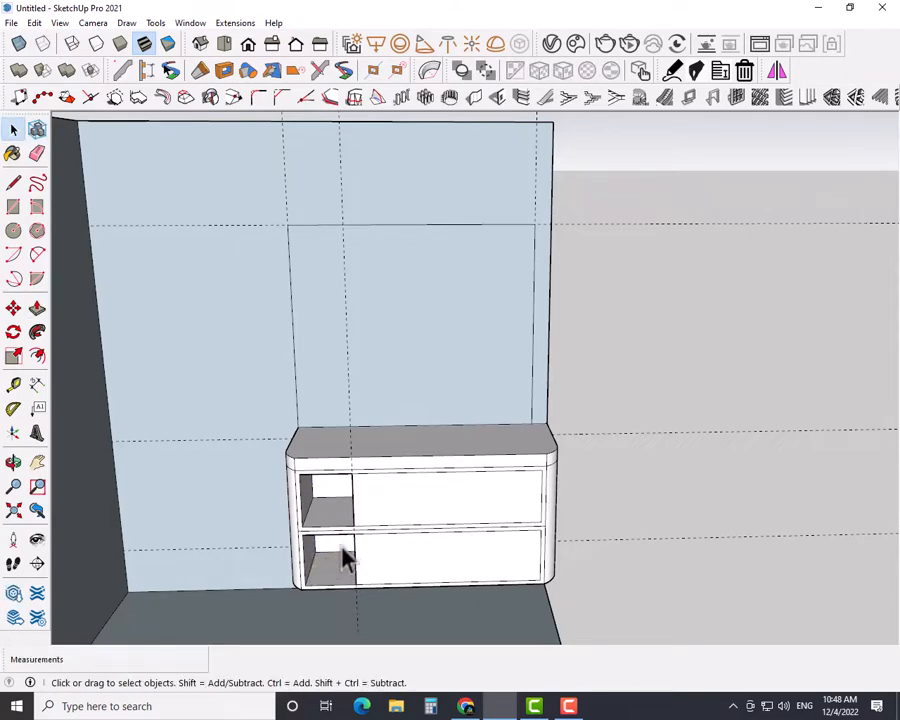
middle_click_drag(344, 560, 315, 522)
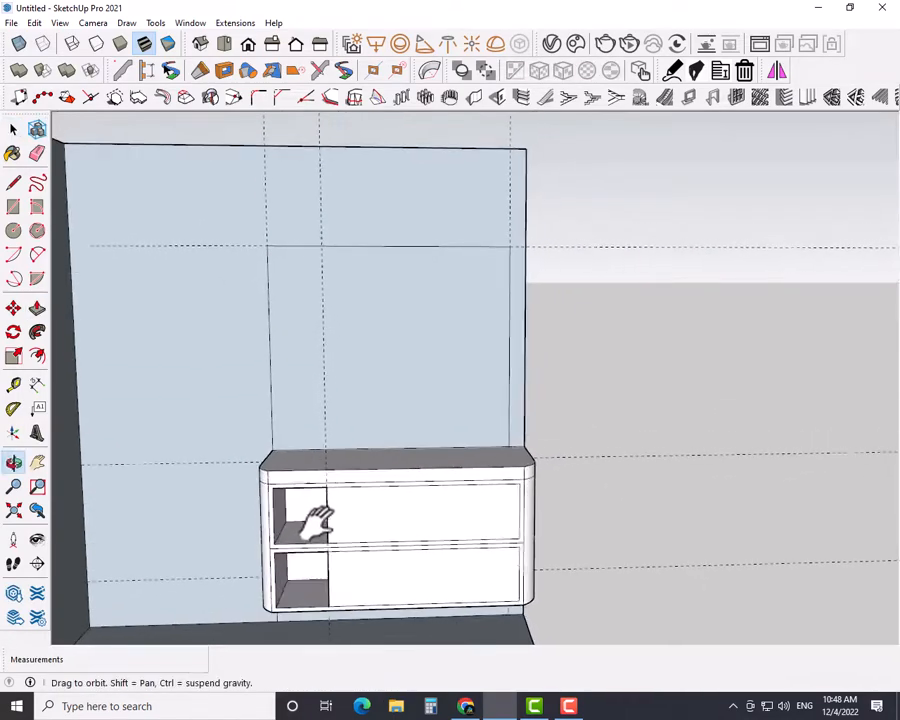
Step: Place a guide on the countertop 1'10" in from its left edge with the Tape Measure
middle_click_drag(315, 522, 311, 526, "shift")
left_click(196, 433)
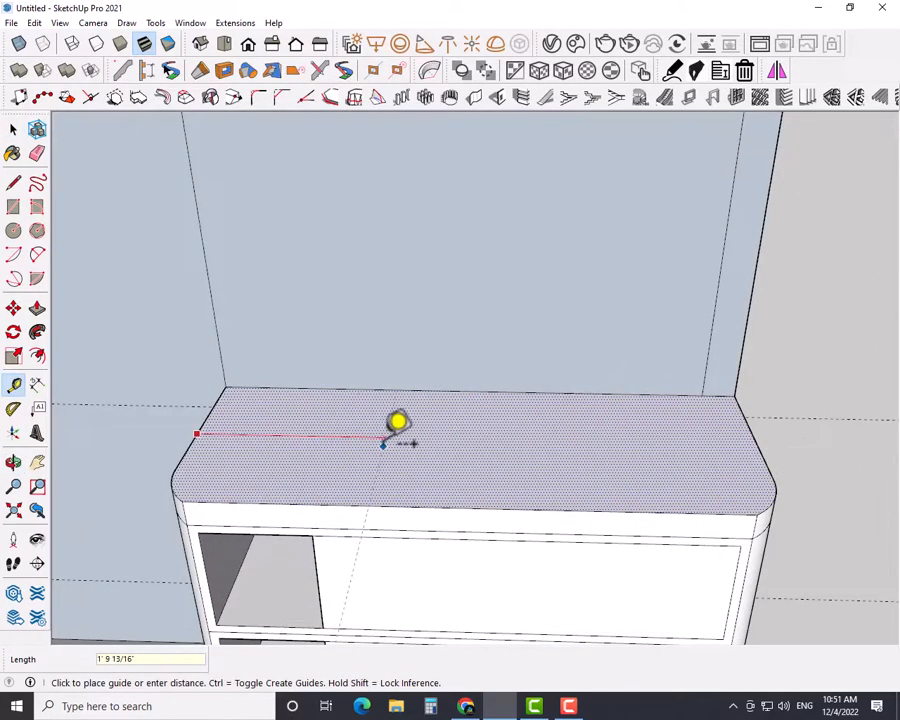
type("1'10")
key("Return")
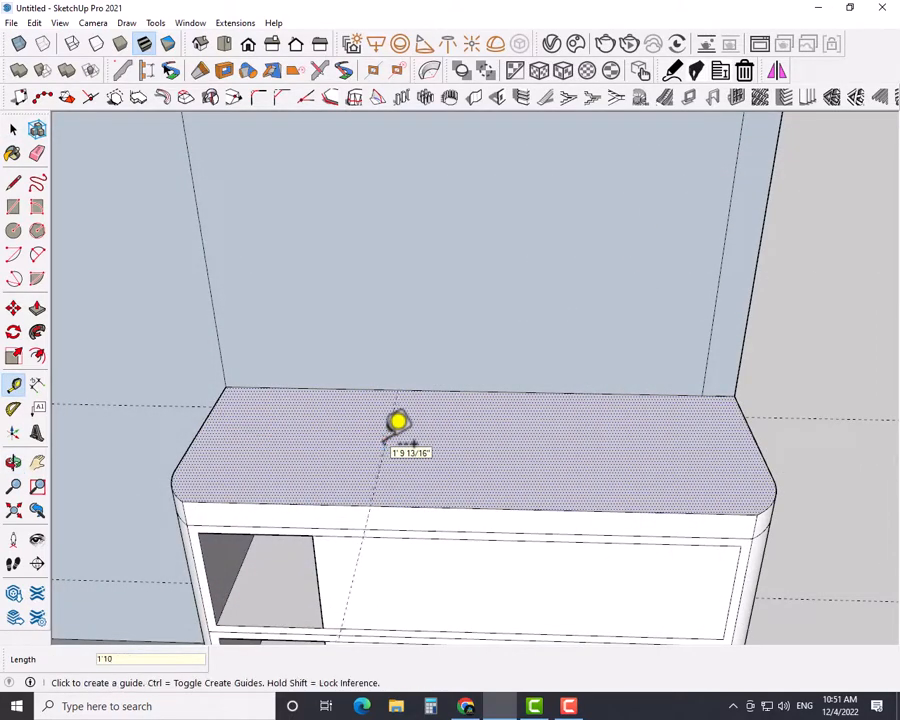
Step: Place a second countertop guide 1'6" in from the right edge
key("space")
key("t")
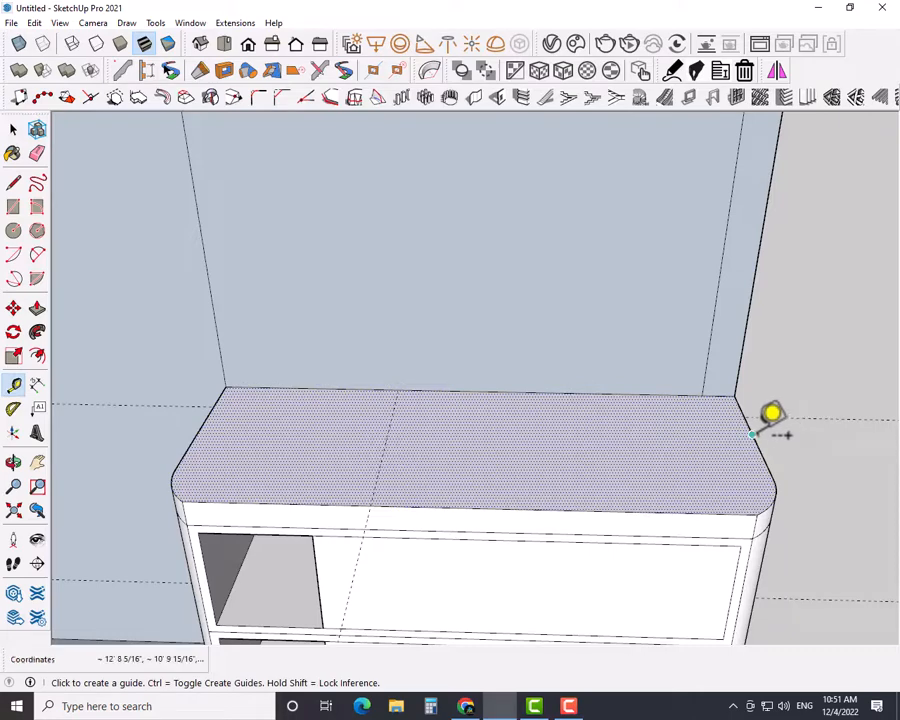
left_click(752, 435)
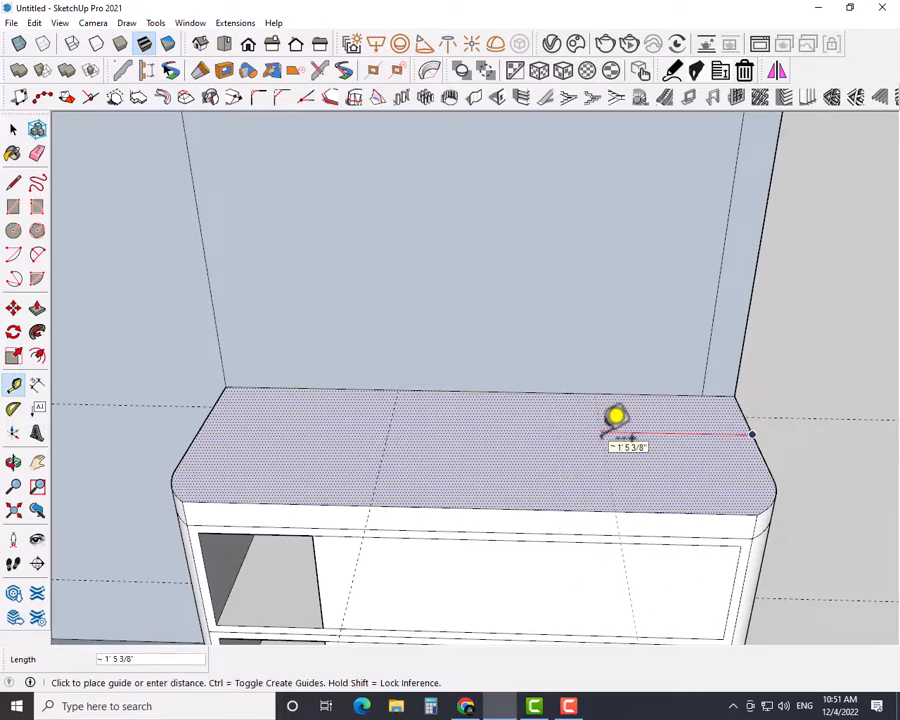
type("18")
key("Return")
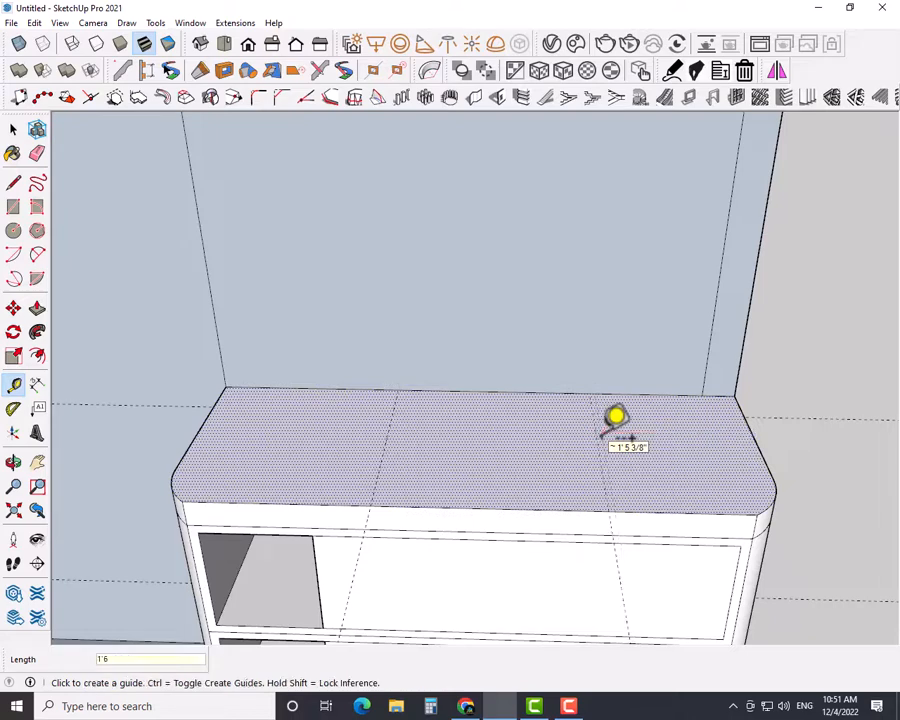
Step: Place two lengthwise countertop guides, one 4" in from the front edge and one 4" in from the back edge
key("space")
key("t")
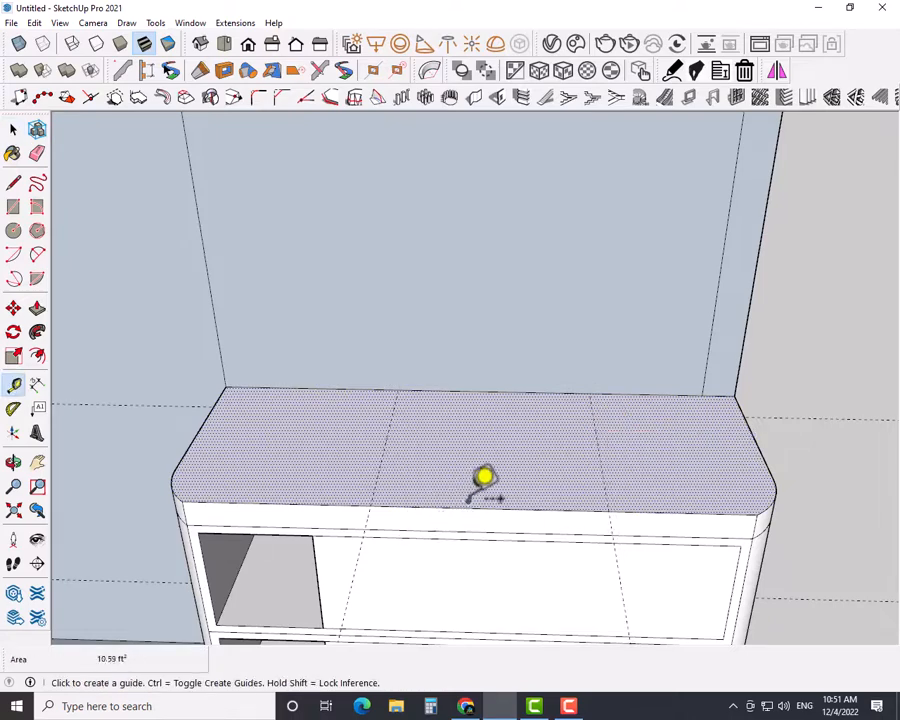
left_click(466, 507)
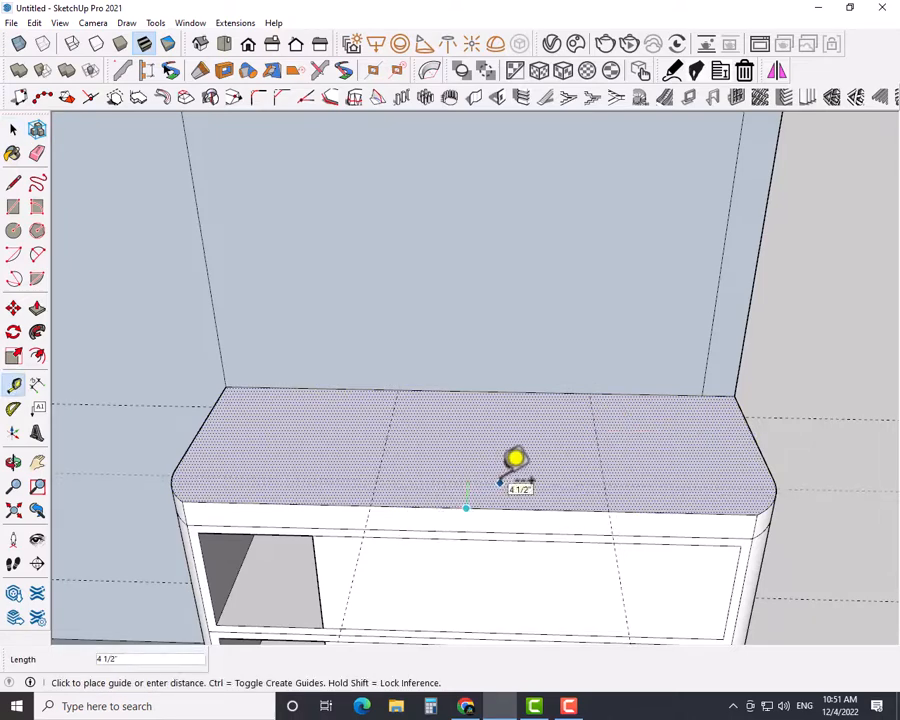
type("4")
key("Return")
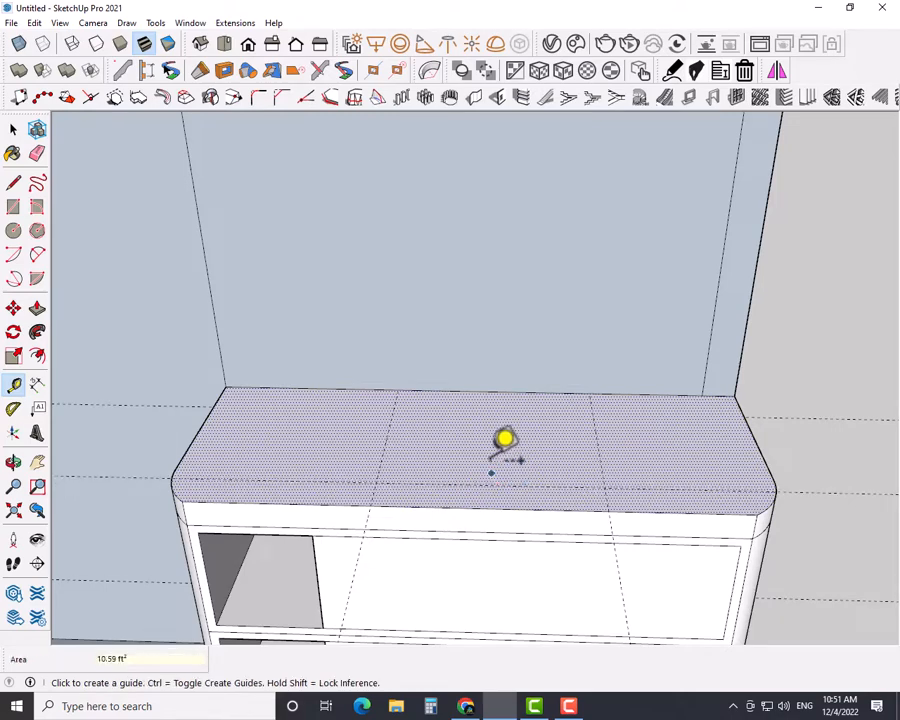
left_click(490, 391)
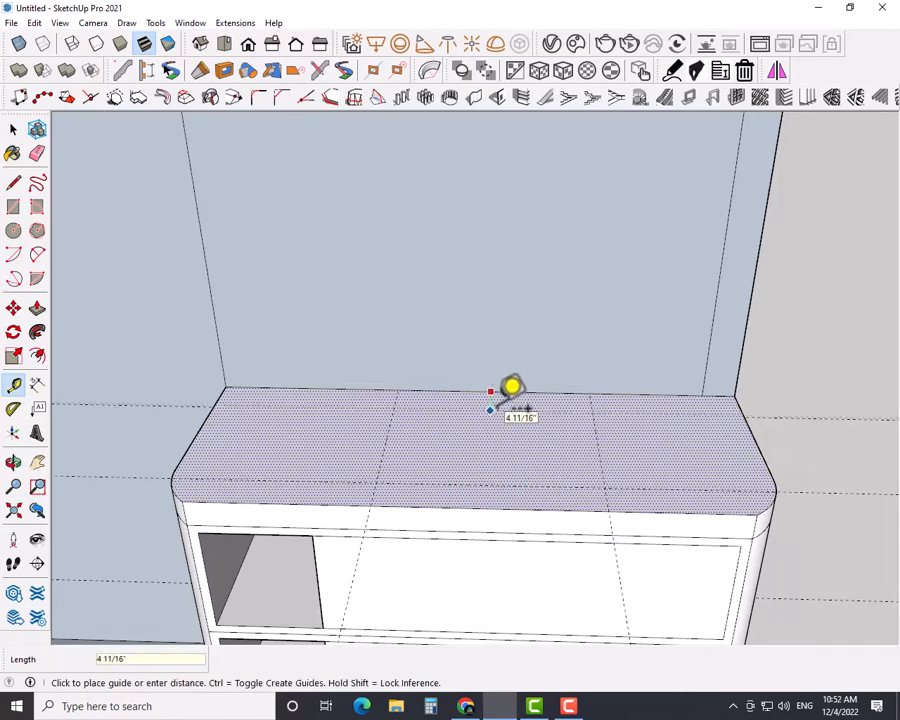
type("4")
key("Return")
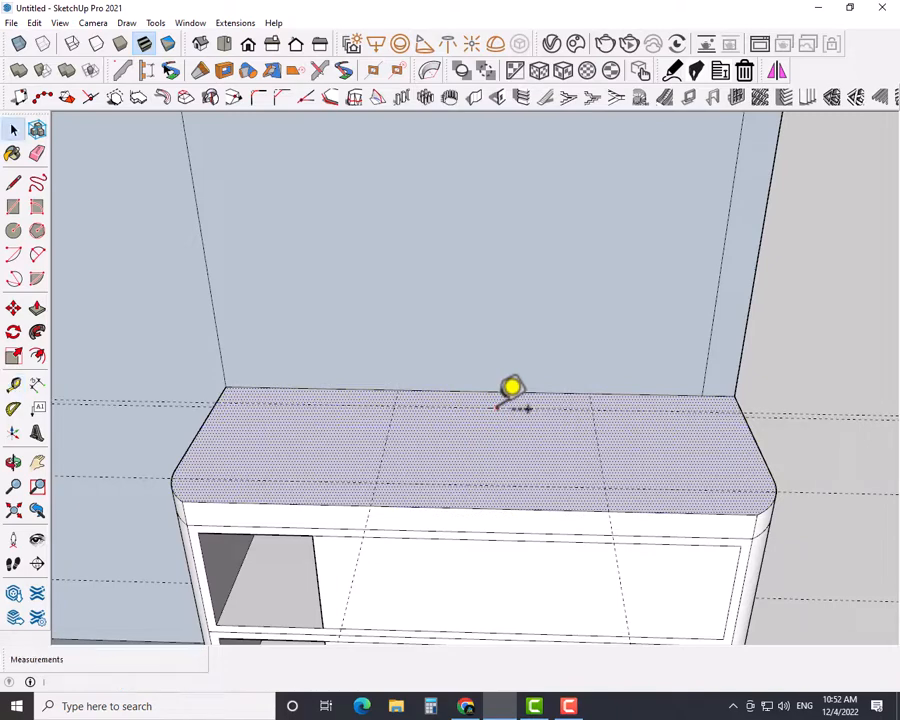
Step: Draw a rectangle for the basin on the countertop between the intersections of the four guides
key("r")
left_click(397, 404)
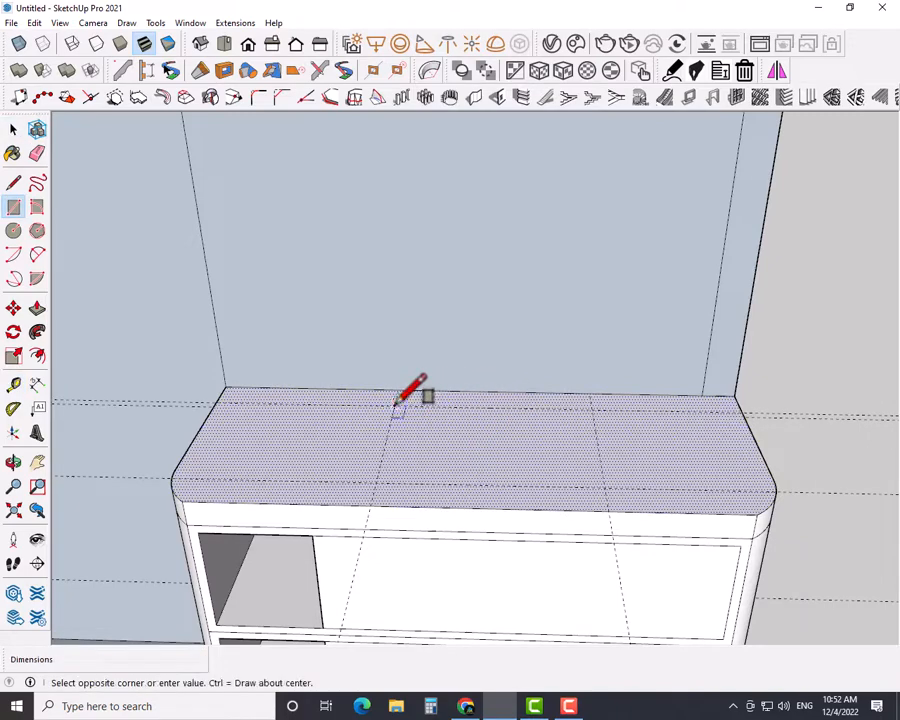
left_click(600, 489)
key("space")
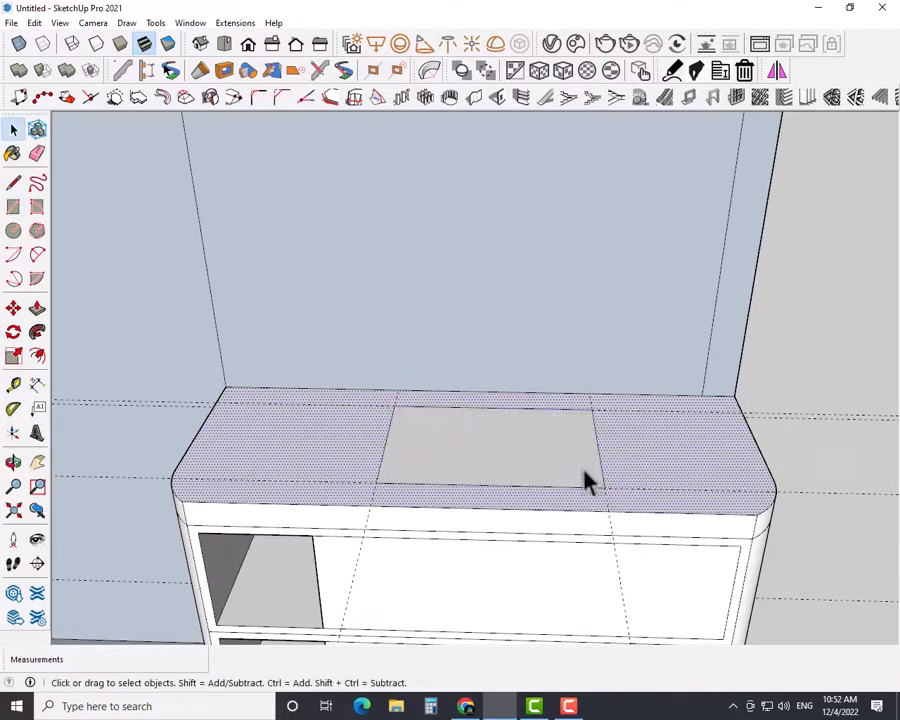
Step: Pull the rectangle on the countertop up 6" to form the basin block
key("p")
key("space")
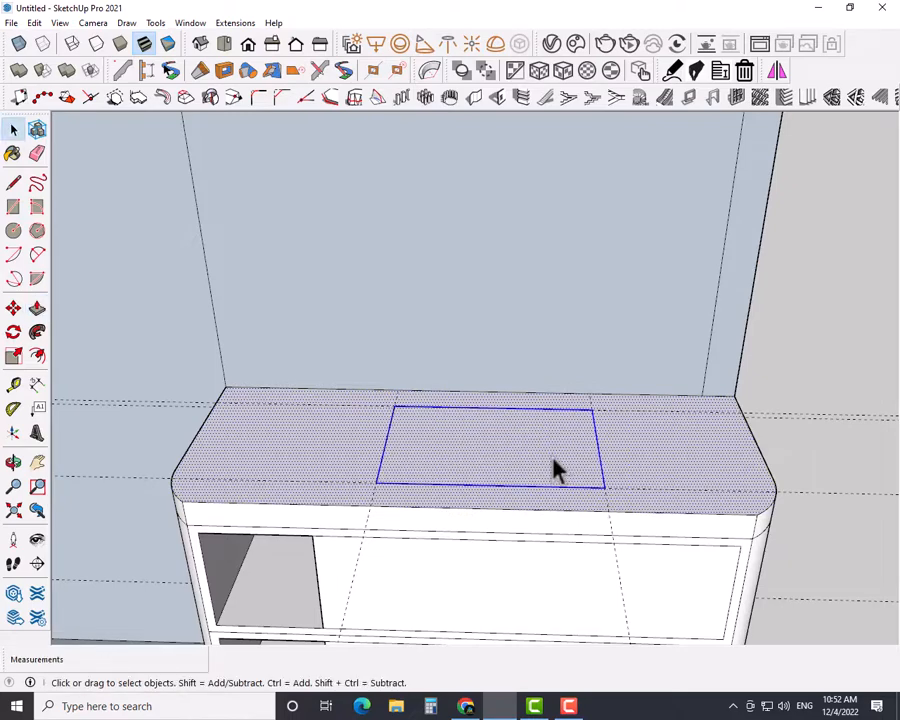
left_click(548, 470)
key("p")
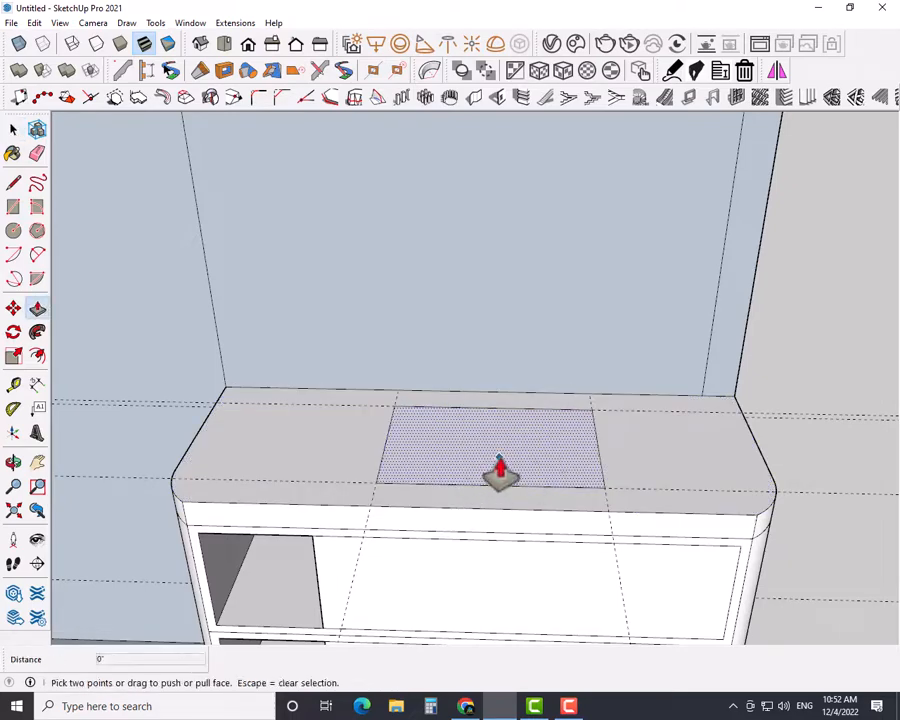
left_click(494, 472)
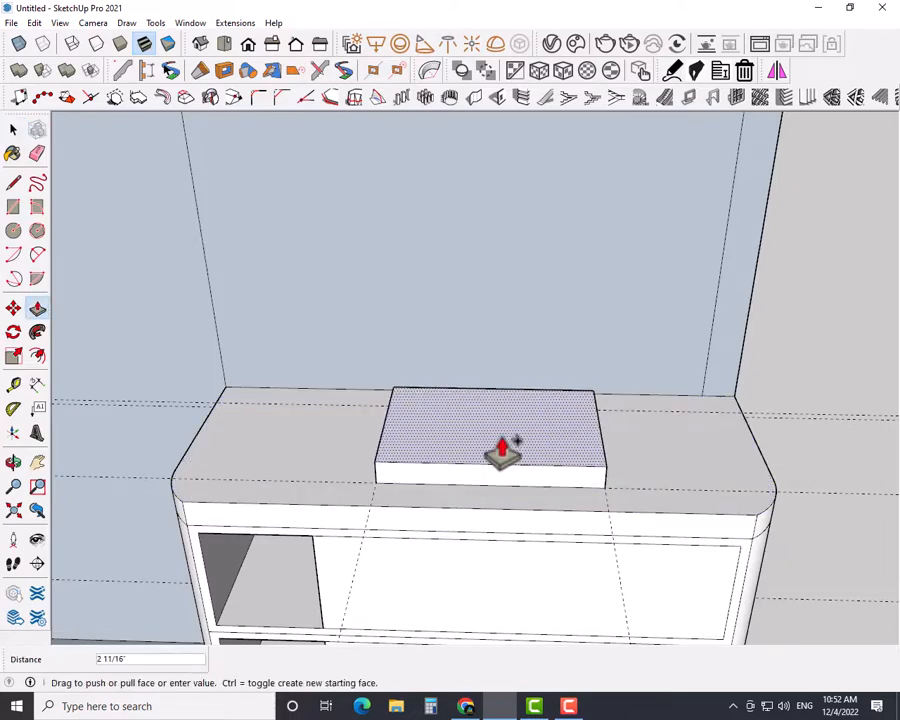
type("6")
key("Return")
key("space")
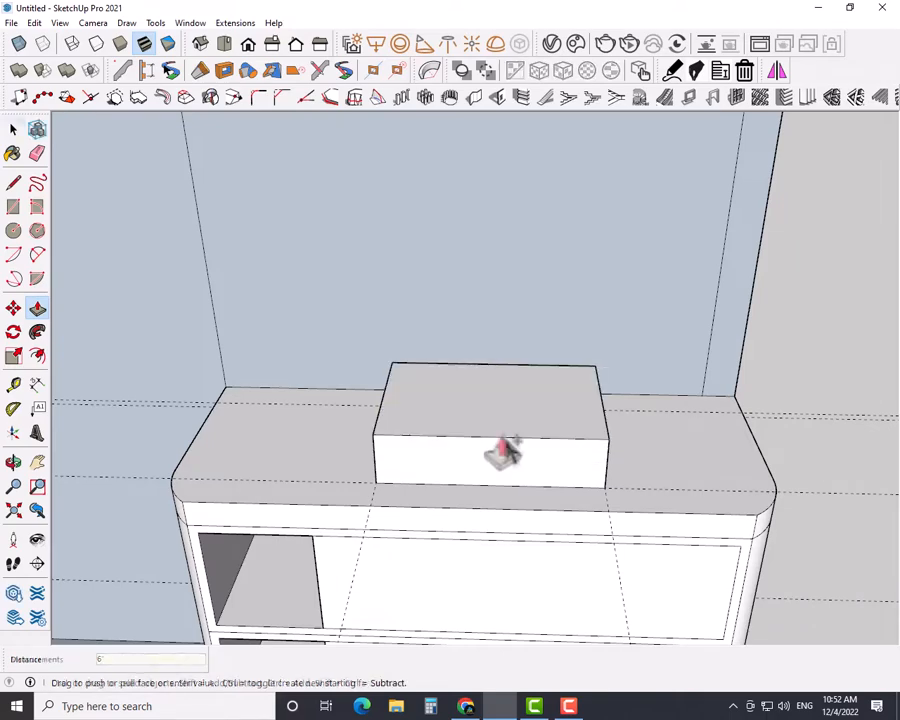
Step: Offset the outline of the basin block's top face 1" inward to form a rim
left_click(509, 401)
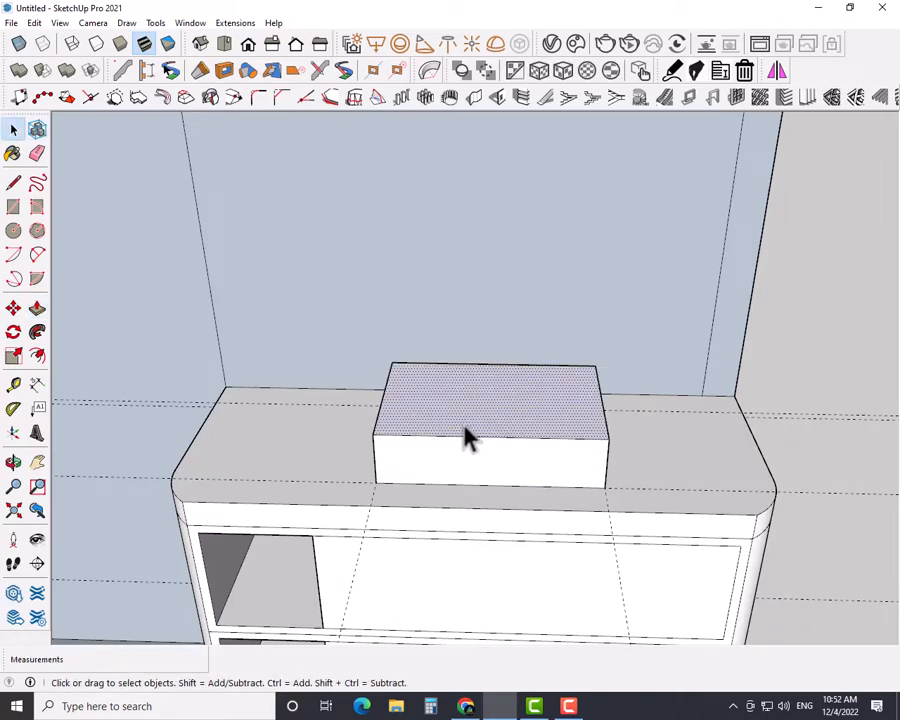
key("f")
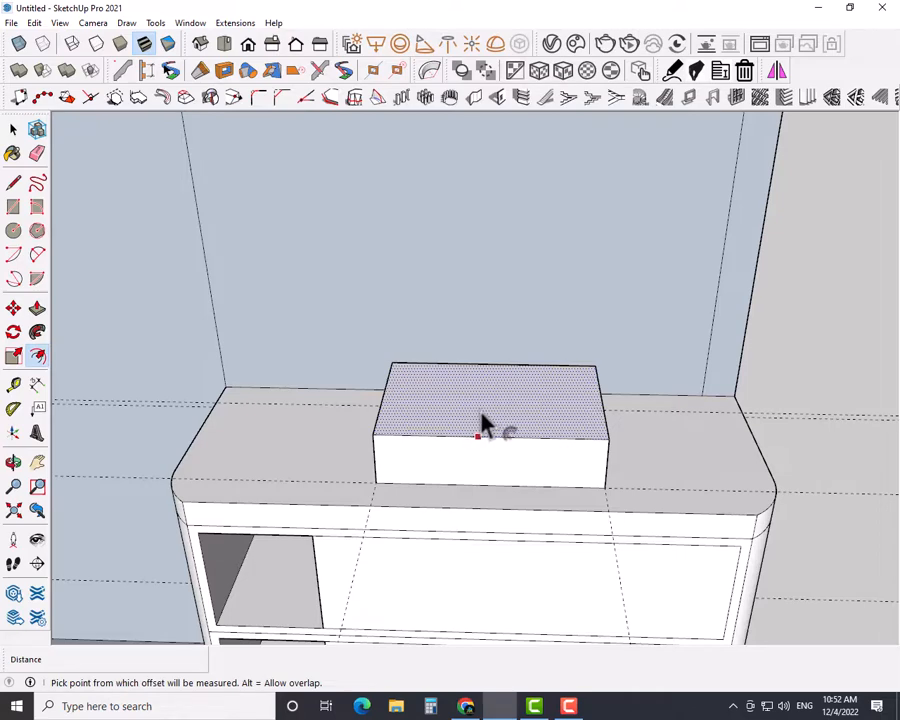
left_click(479, 433)
type("1")
key("Return")
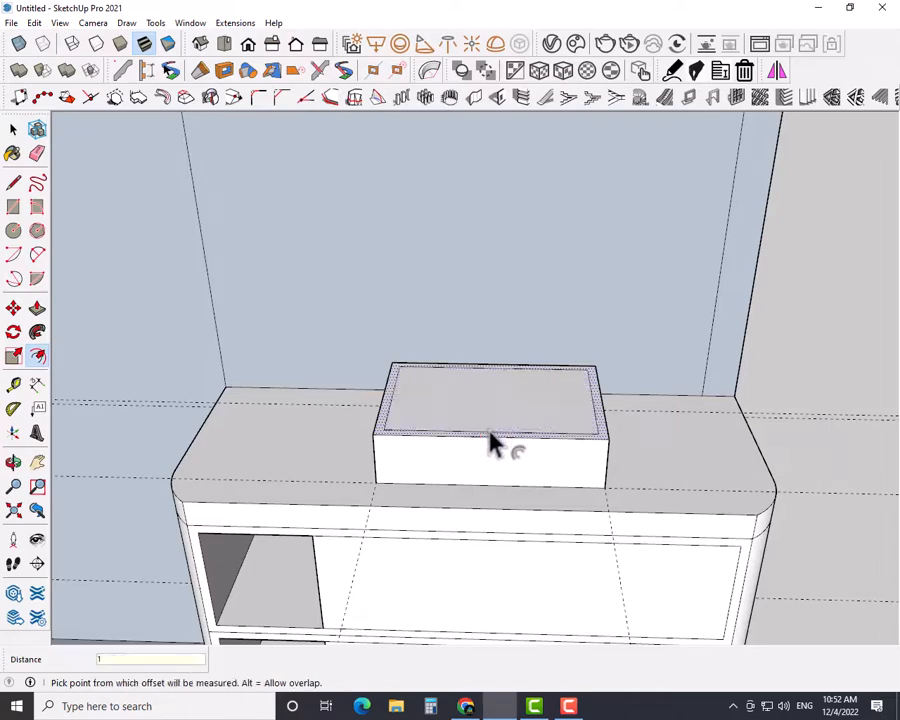
key("space")
Step: Push the basin's inner top face down to hollow out the block inside the rim
key("p")
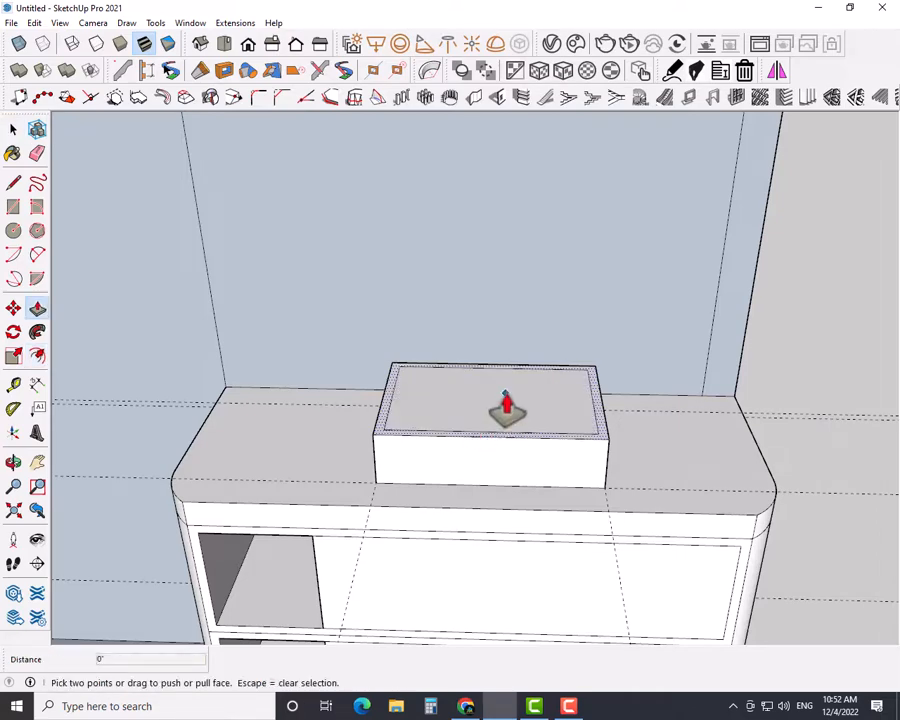
key("space")
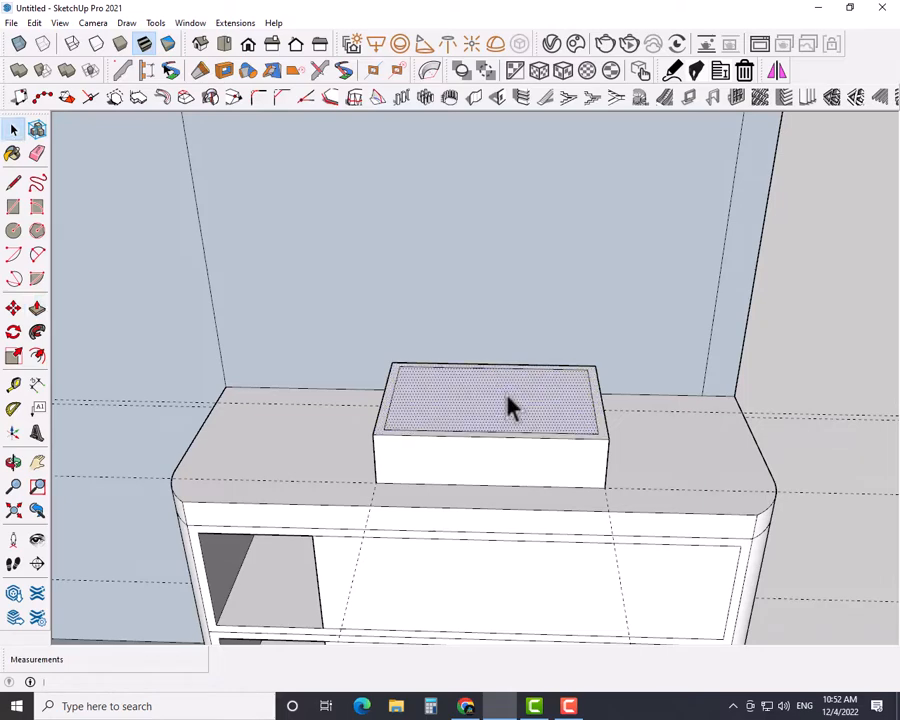
key("p")
left_click(506, 406)
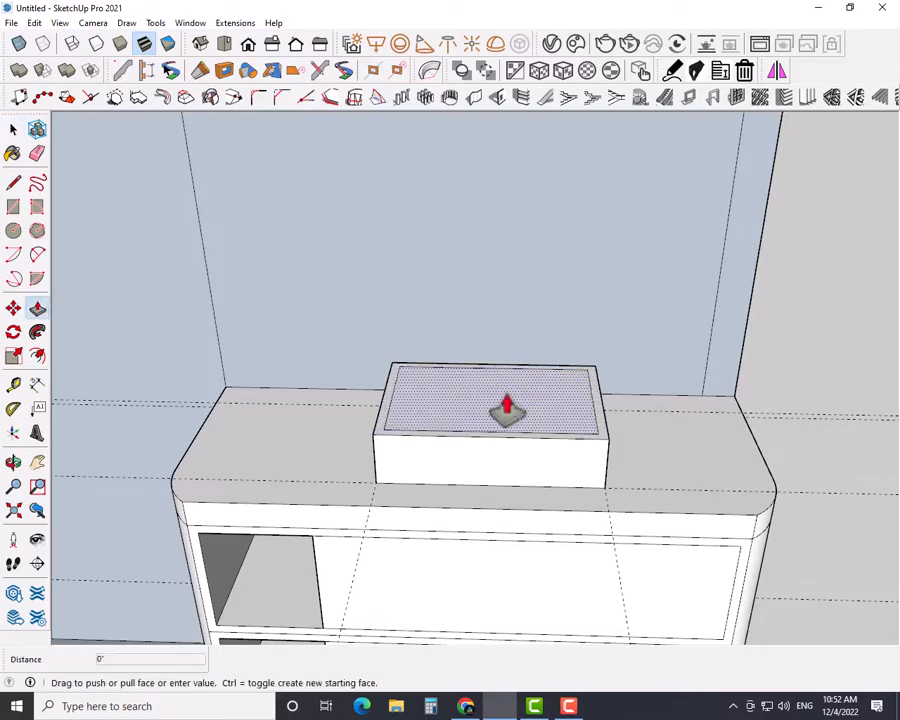
left_click(447, 497)
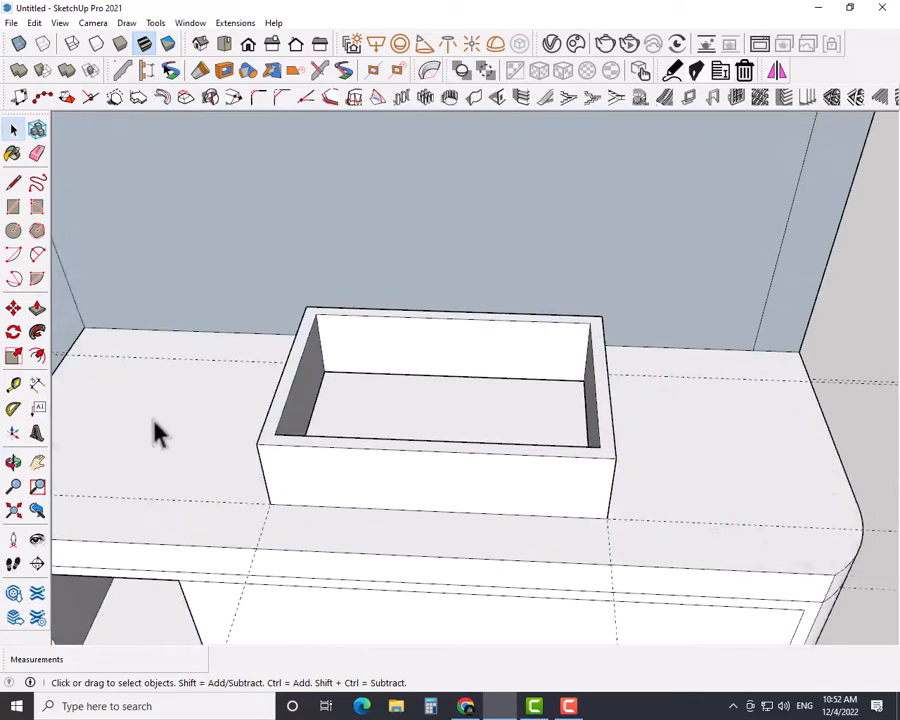
Step: Draw a horizontal arc between the basin's two front top corners, bulging forward about 4"
key("a")
left_click(257, 443)
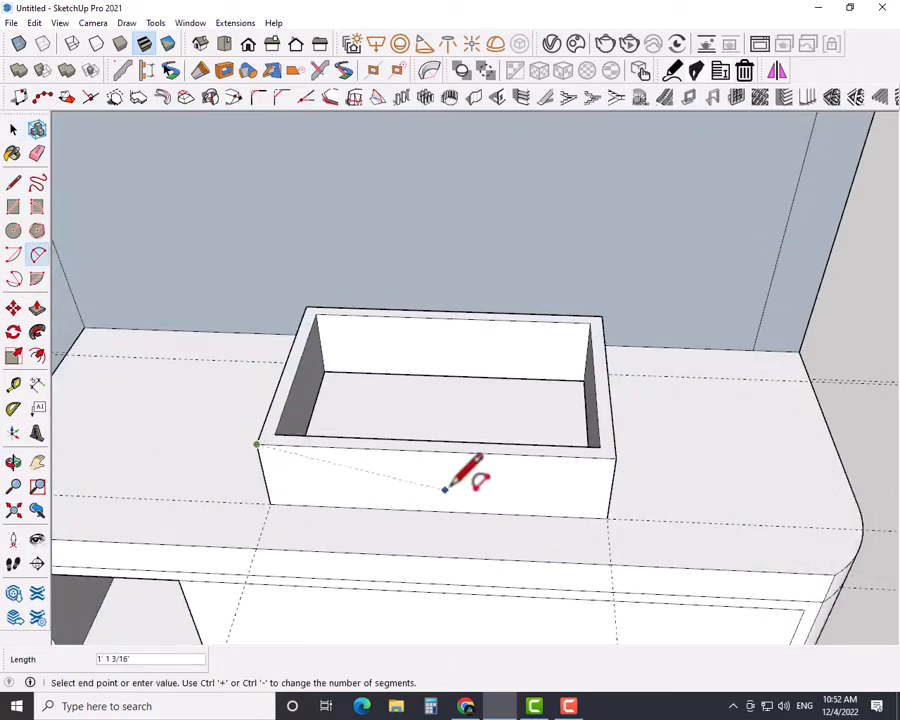
left_click(616, 457)
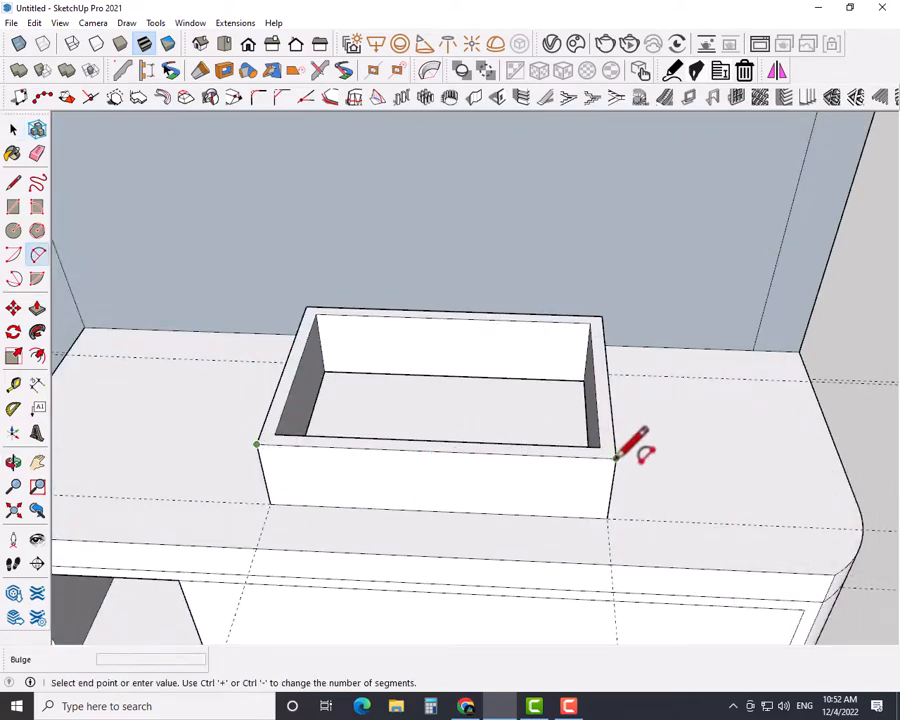
left_click(429, 495)
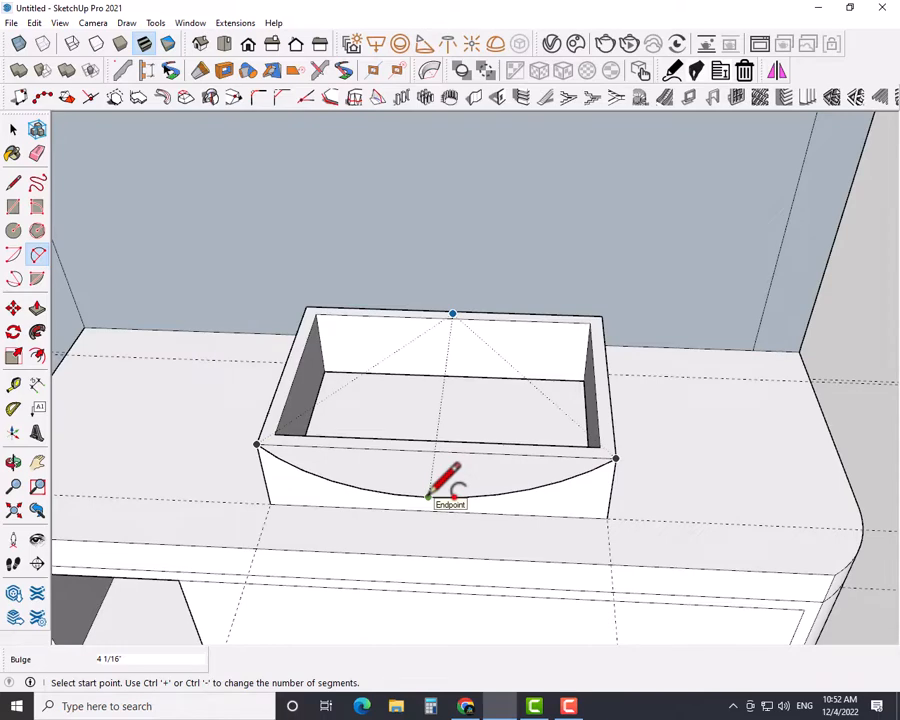
key("space")
Step: Extrude the arc-shaped face 6" down to the countertop to give the basin a curved front
left_click(410, 486)
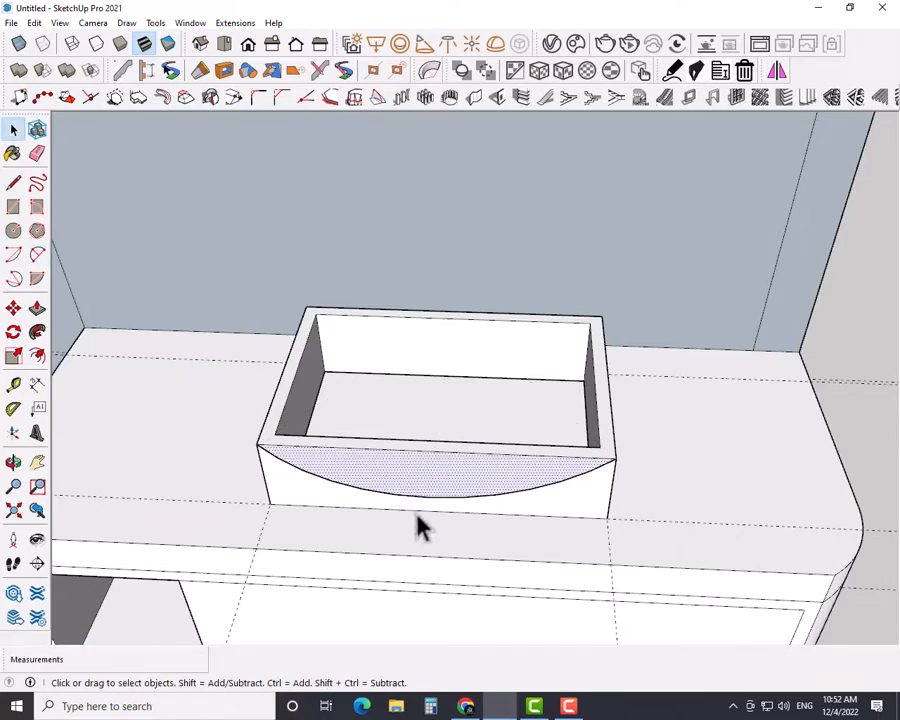
key("p")
left_click_drag(418, 484, 597, 528)
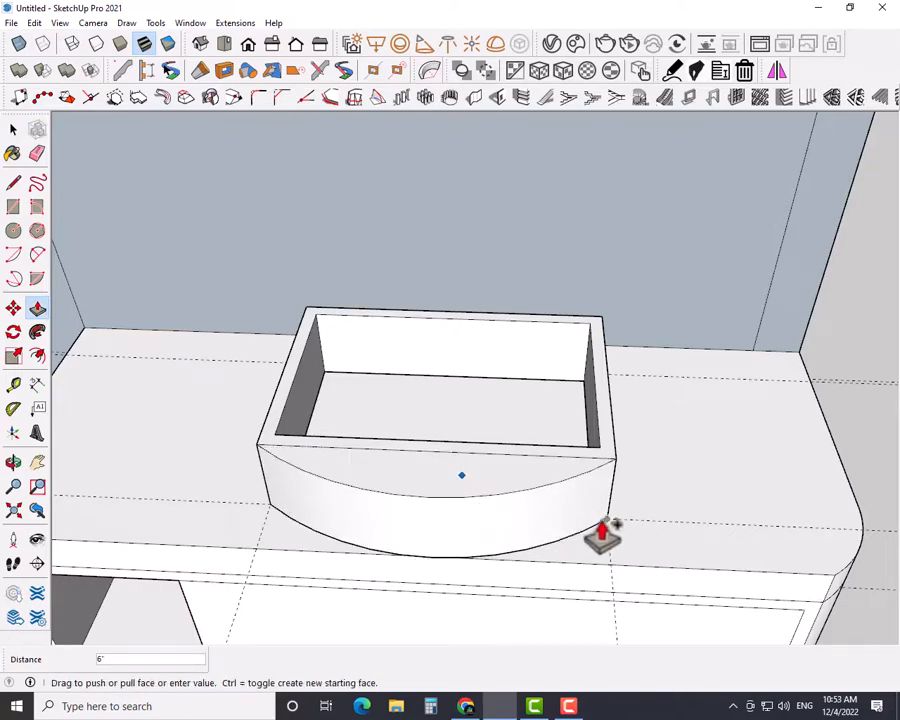
left_click(603, 534)
key("space")
Step: Erase the seam between the basin rim and the curved front plus the inner rim edges, merging the top into one face
mouse_move(397, 556)
middle_mouse_down()
mouse_move(350, 518)
mouse_move(405, 92)
mouse_move(364, 303)
mouse_move(358, 569)
mouse_move(395, 540)
middle_mouse_up()
scroll(440, 525, "up", 2)
scroll(440, 525, "up", 1)
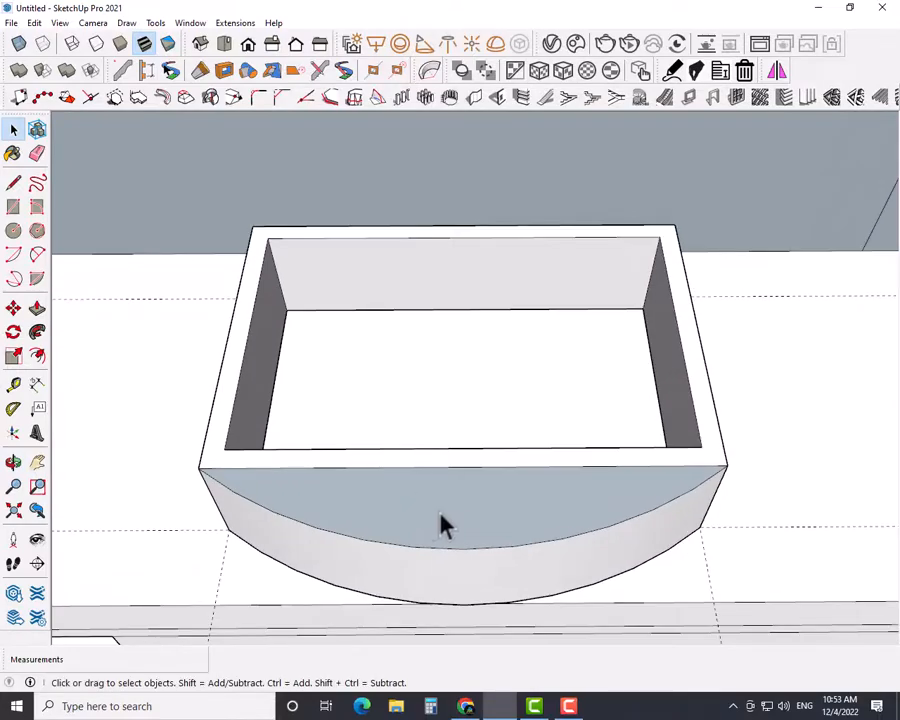
middle_click_drag(454, 527, 410, 512)
left_click(410, 512)
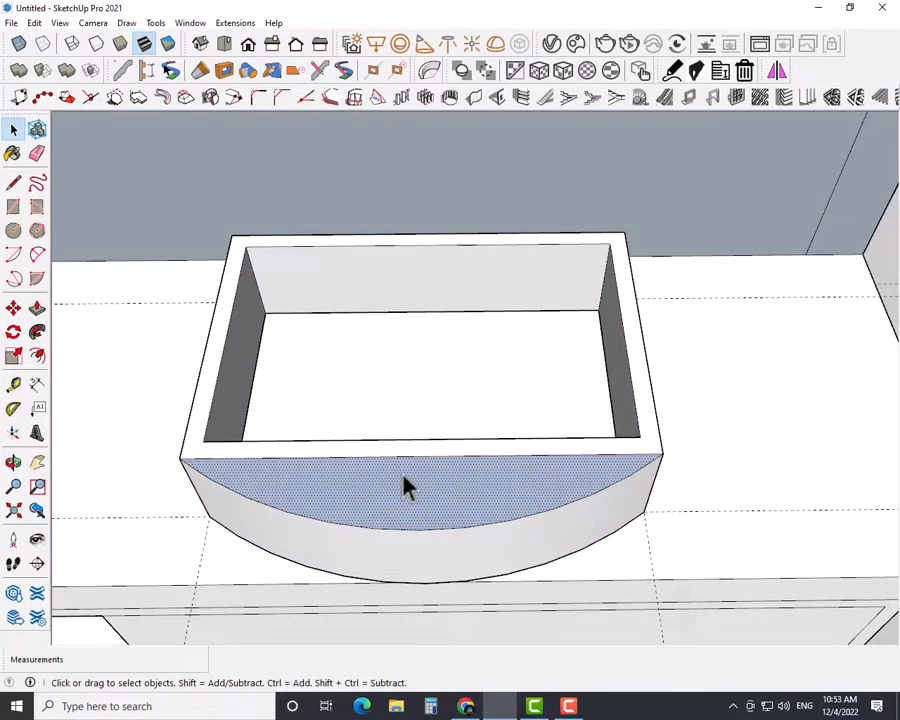
key("e")
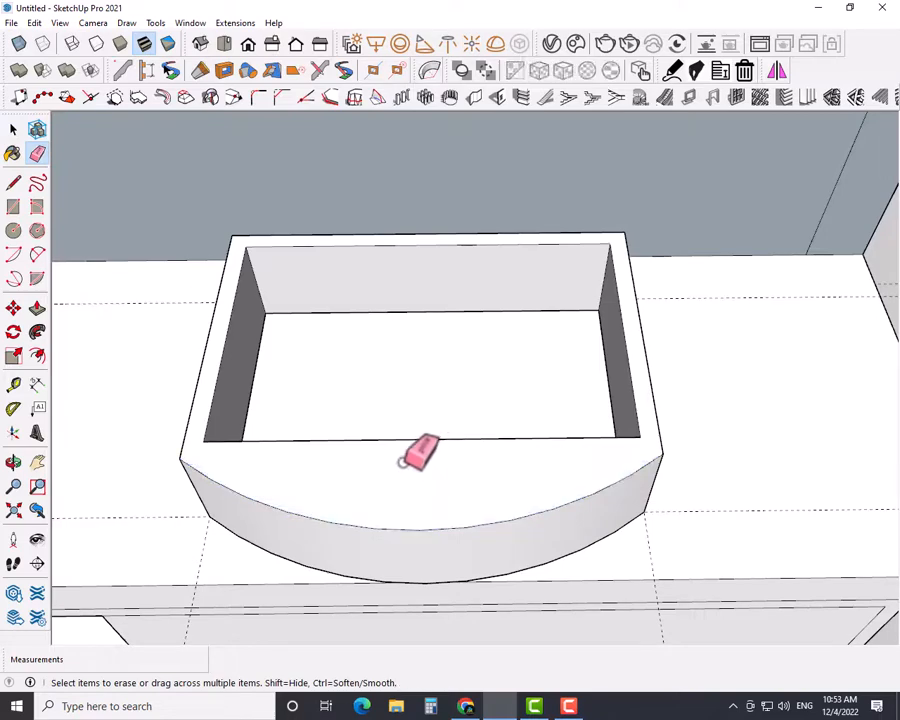
left_click(412, 438)
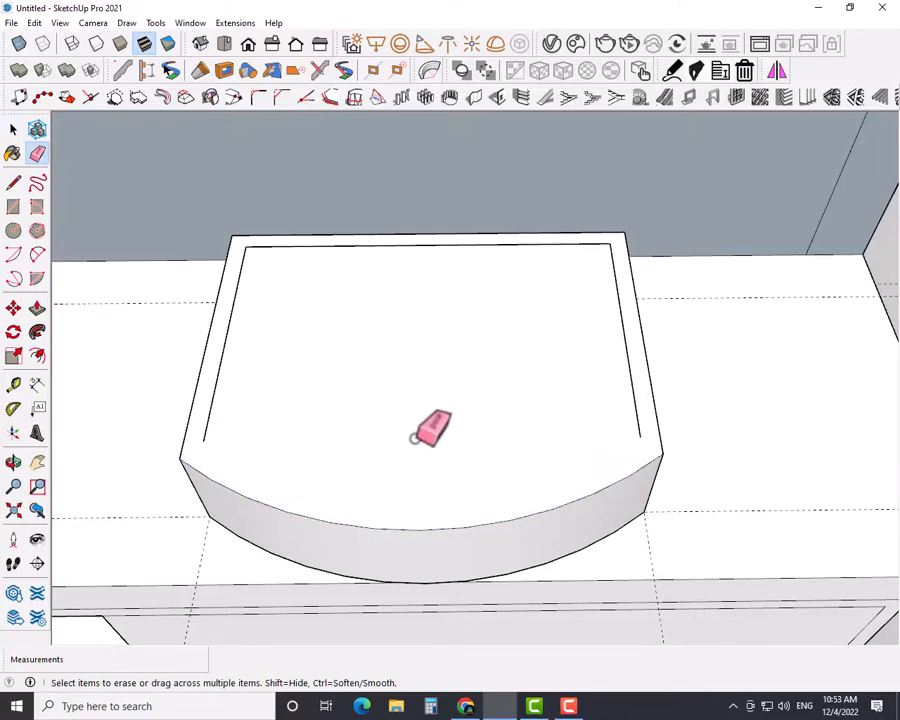
left_click(211, 418)
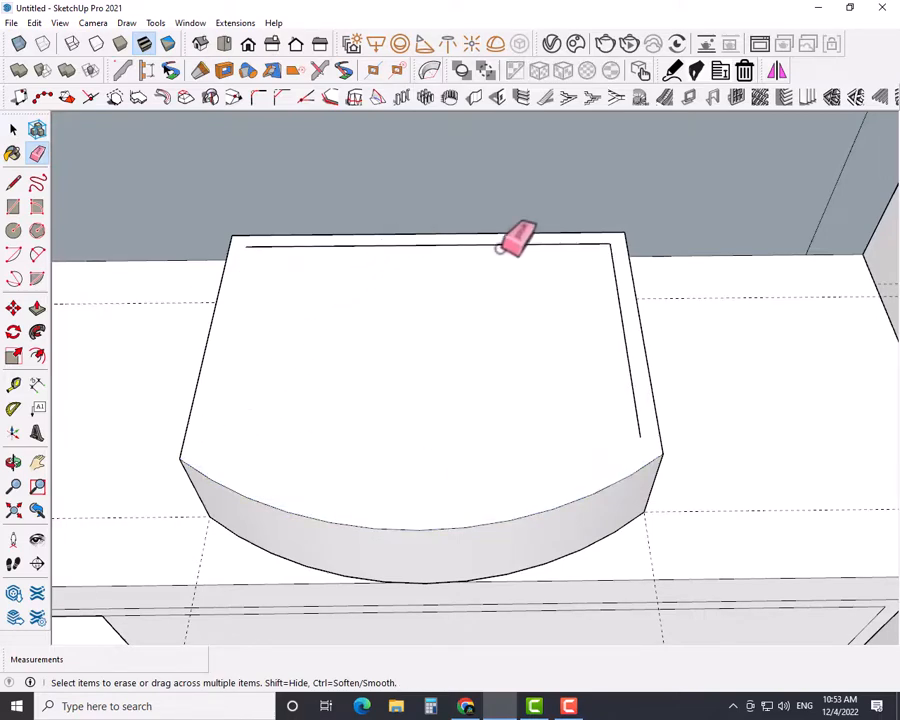
left_click_drag(607, 243, 595, 257)
Step: Offset the outline of the basin's top face 1" inward to form the rim
key("space")
left_click(368, 438)
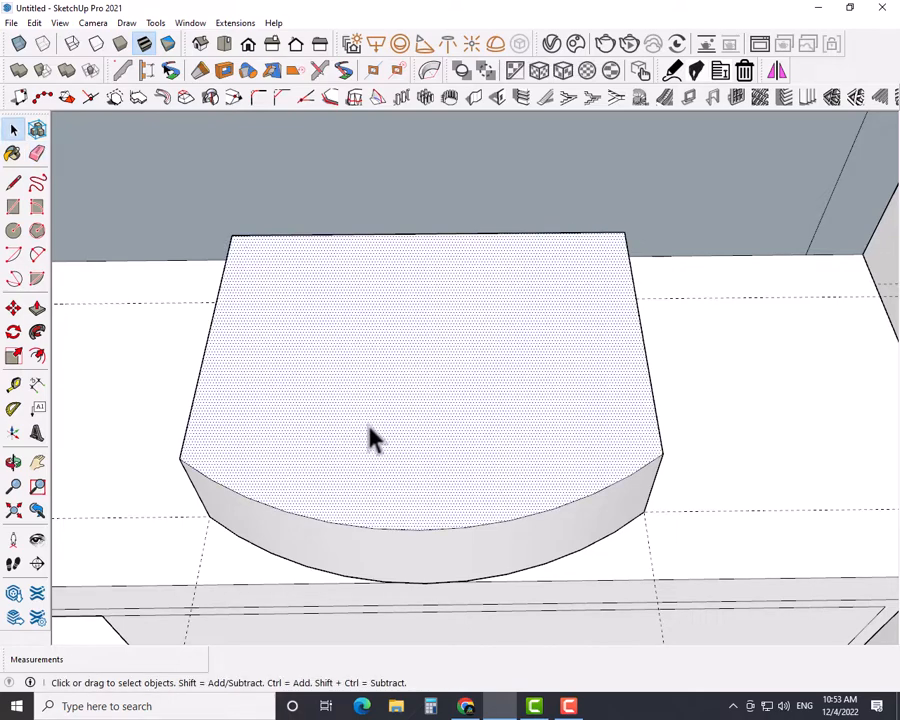
key("f")
left_click(362, 424)
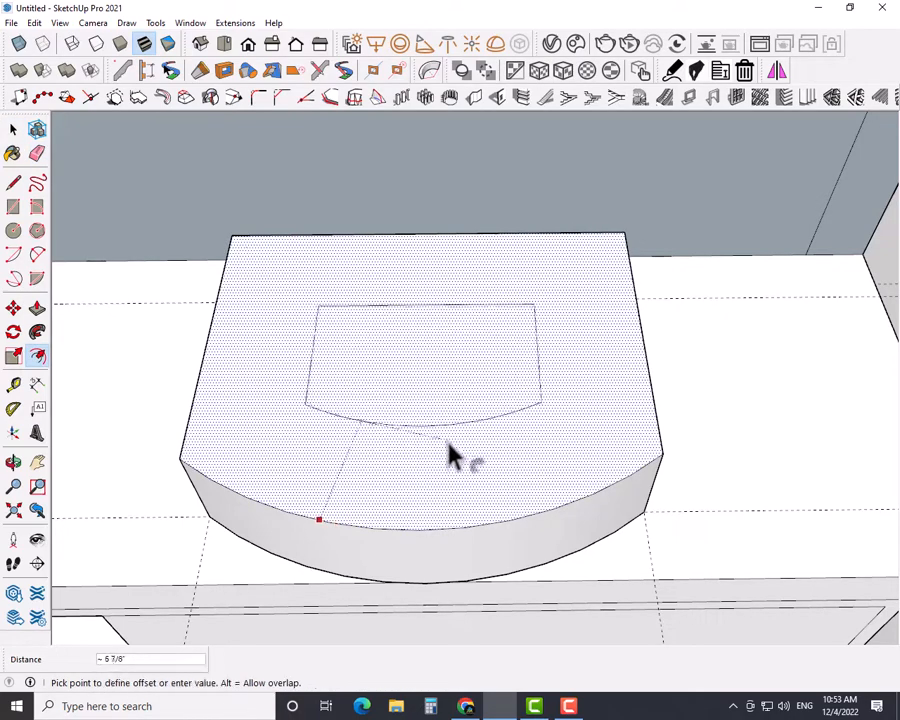
type("1")
key("Return")
key("space")
key("p")
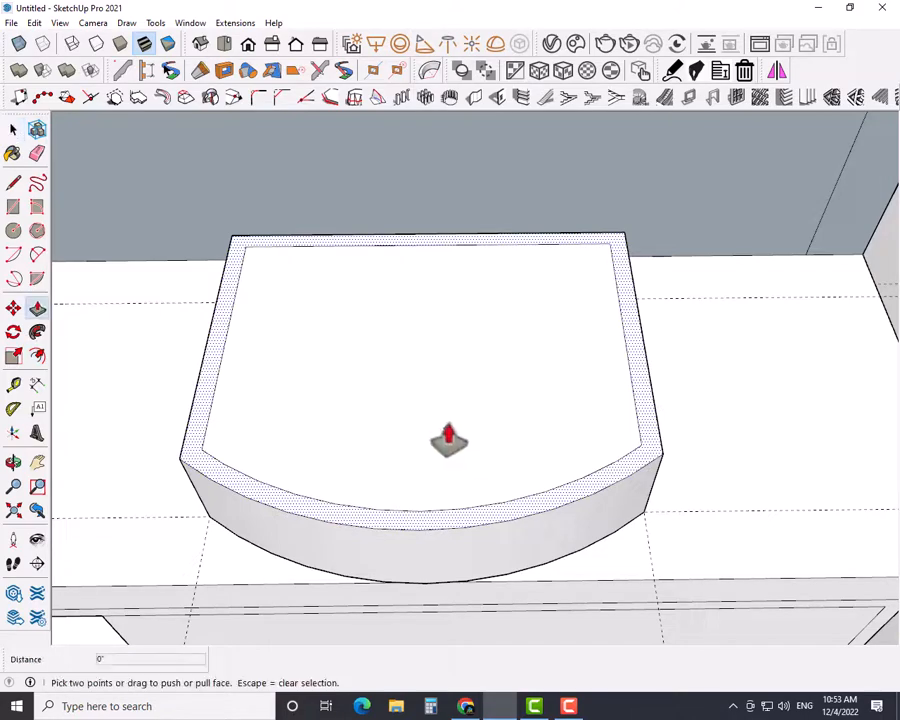
left_click(447, 370)
key("Escape")
key("space")
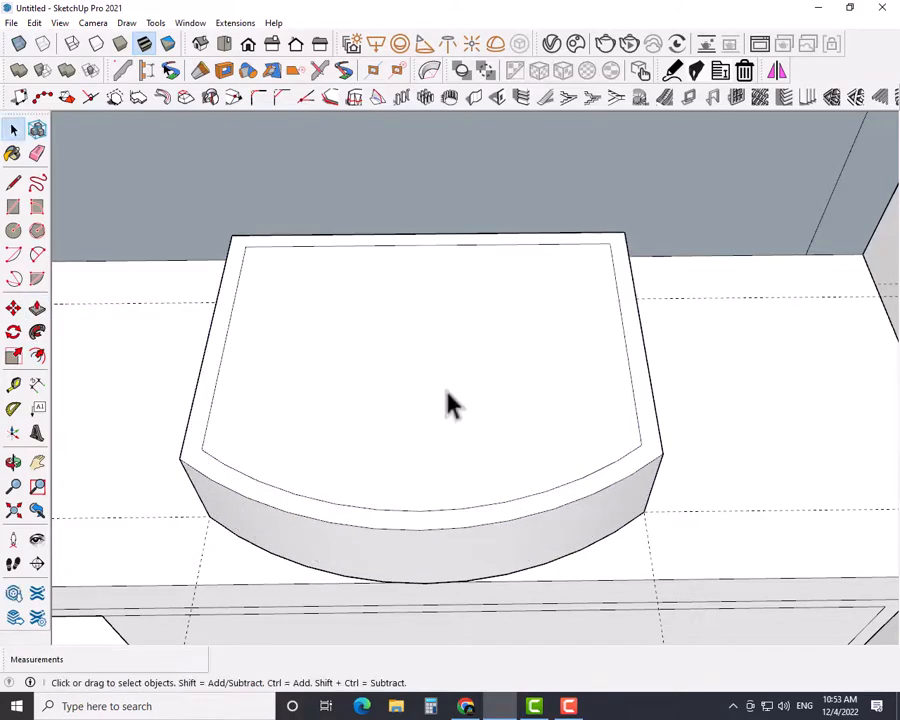
Step: Push the basin's inner top face down 6" to hollow out the bowl inside the rim
left_click(447, 401)
key("p")
left_click(436, 382)
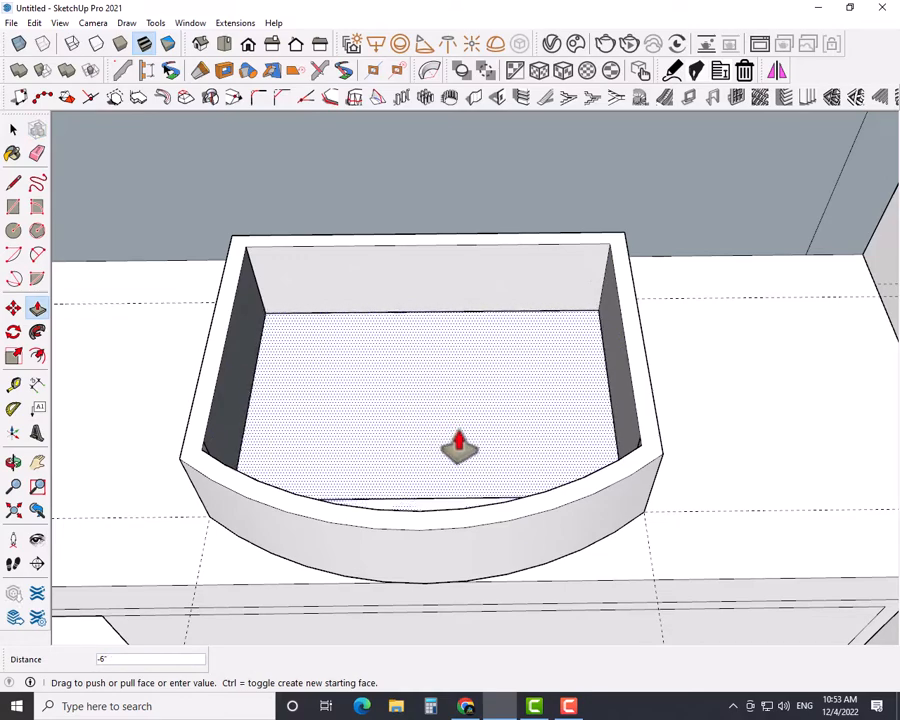
left_click(459, 445)
key("space")
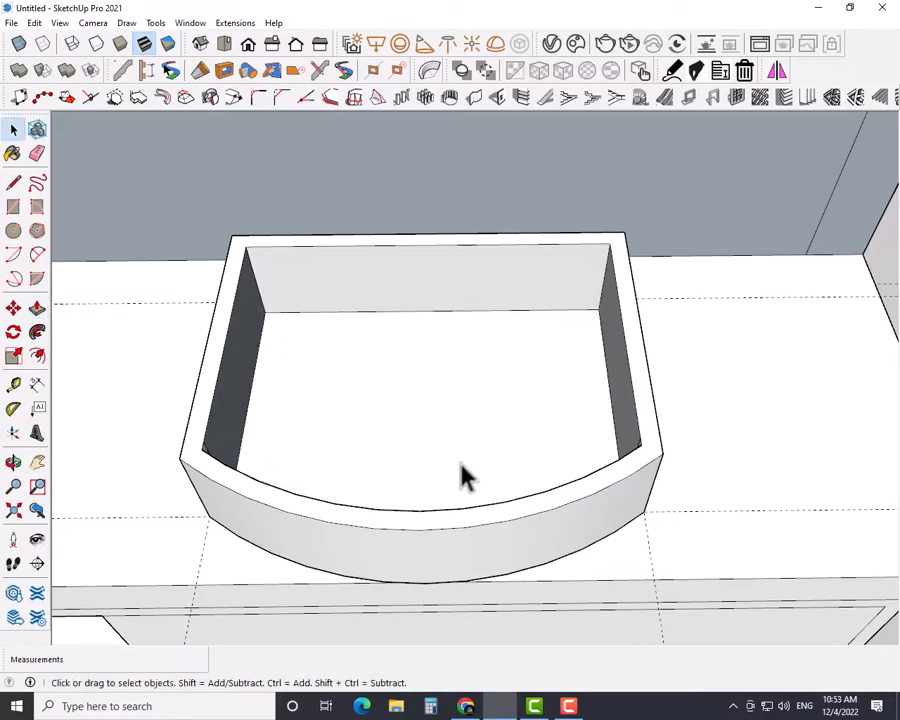
Step: Draw a centre line across the basin floor from the back edge's midpoint toward the curved front
middle_click_drag(461, 477, 442, 408)
scroll(476, 404, "down", 5)
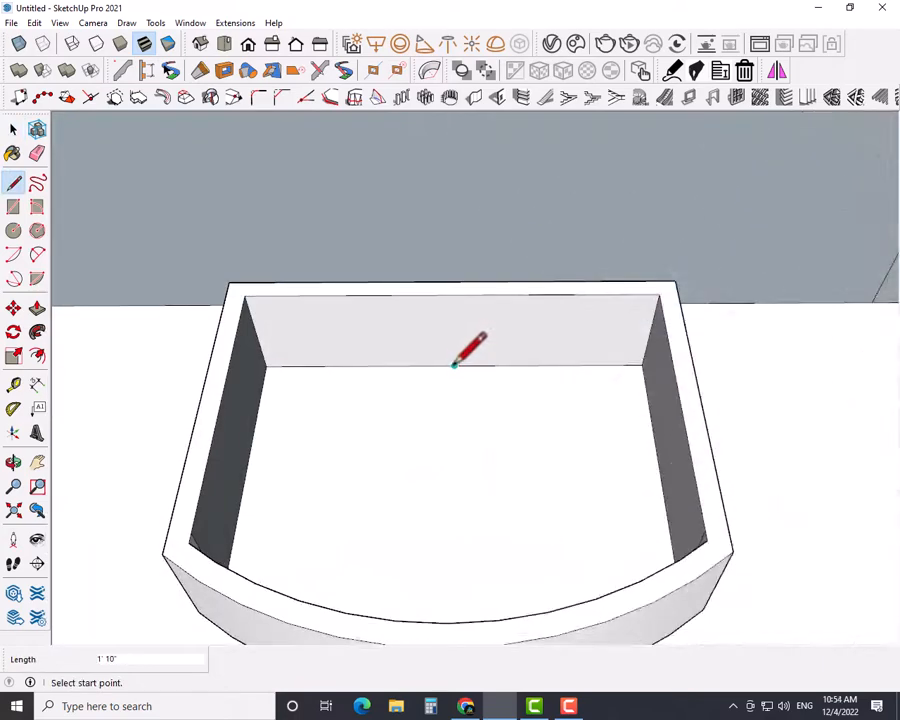
left_click(454, 366)
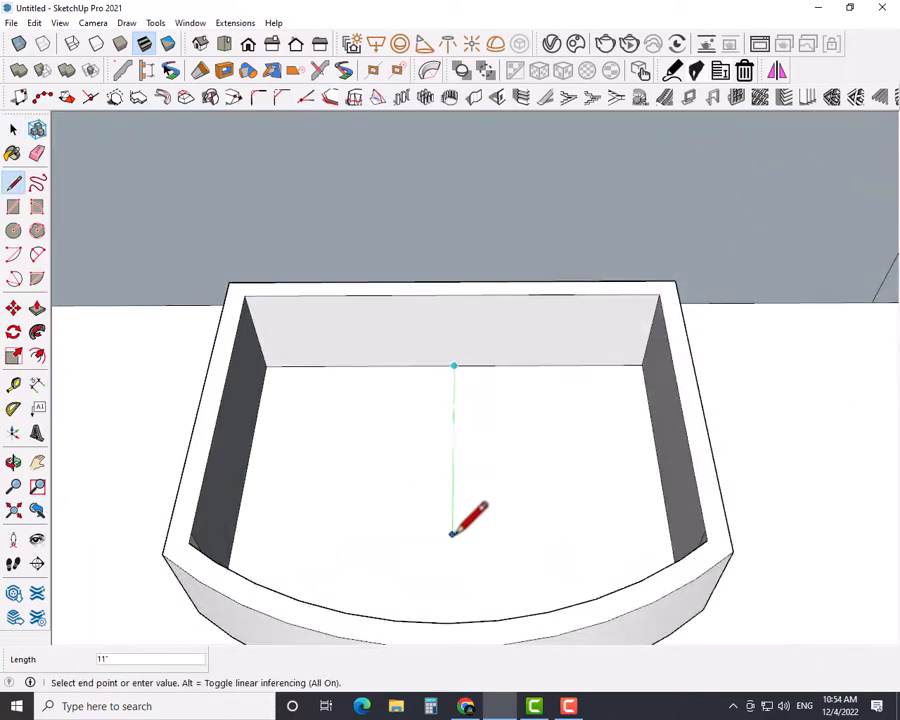
left_click(451, 598)
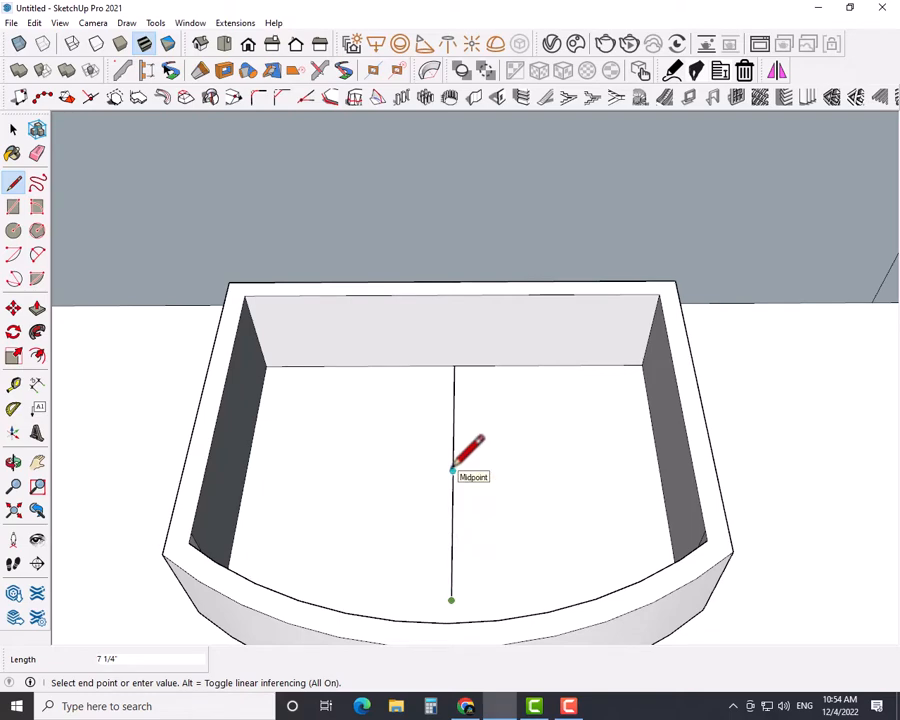
Step: Draw a drain circle with a radius of about 1 1/16" centred on the midpoint of the basin floor's centre line
key("c")
left_click(453, 470)
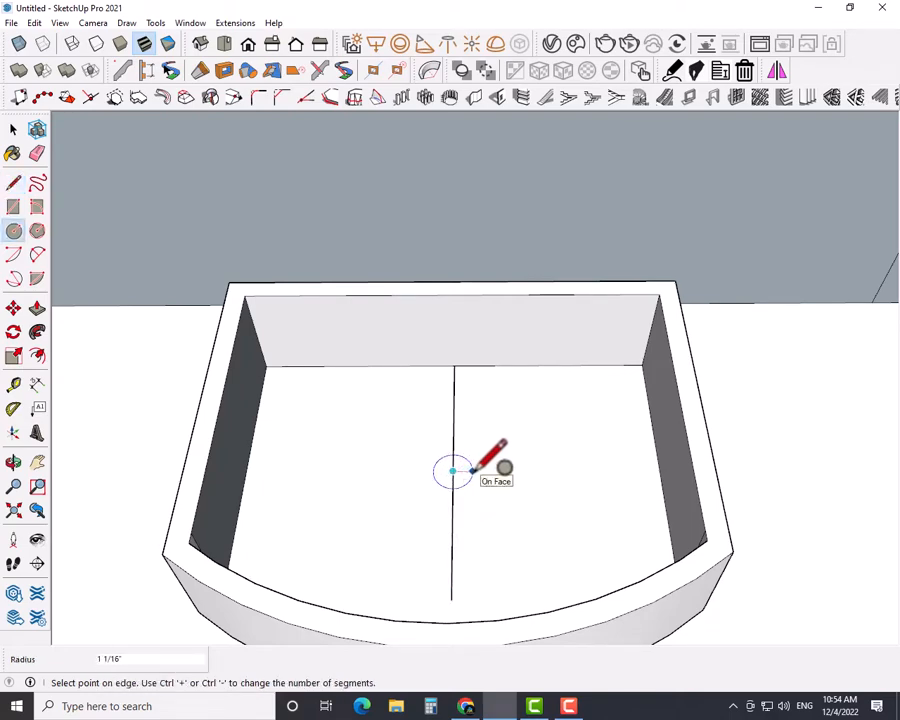
left_click(472, 470)
key("space")
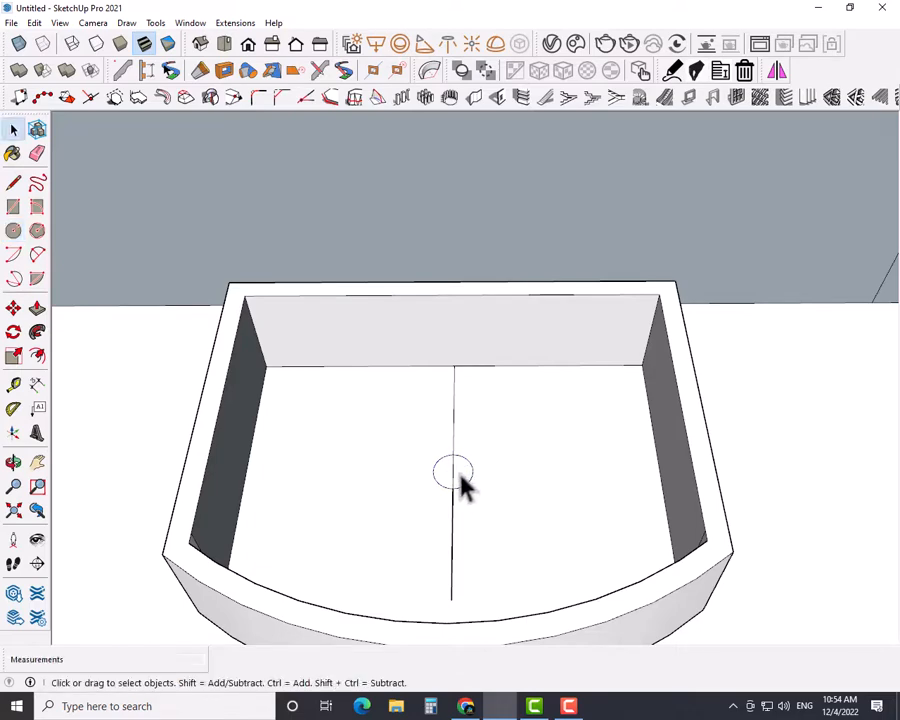
Step: Erase the parts of the centre line that lie outside the drain circle
key("e")
left_click(456, 434)
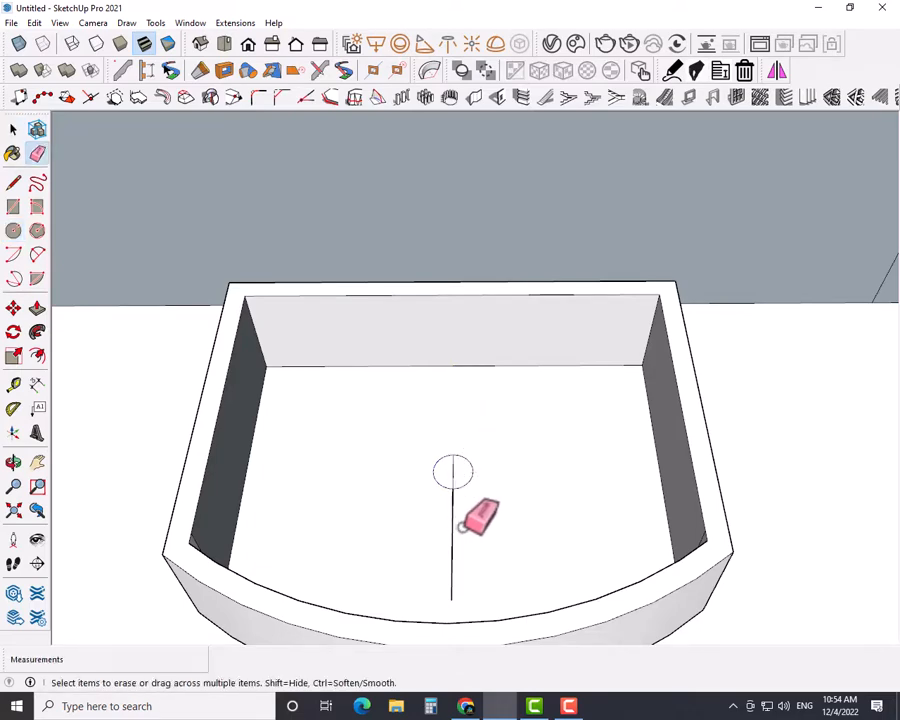
left_click(456, 524)
key("space")
Step: Draw a crosswise line and two diagonals through the drain circle's centre, dividing it into eight segments
key("l")
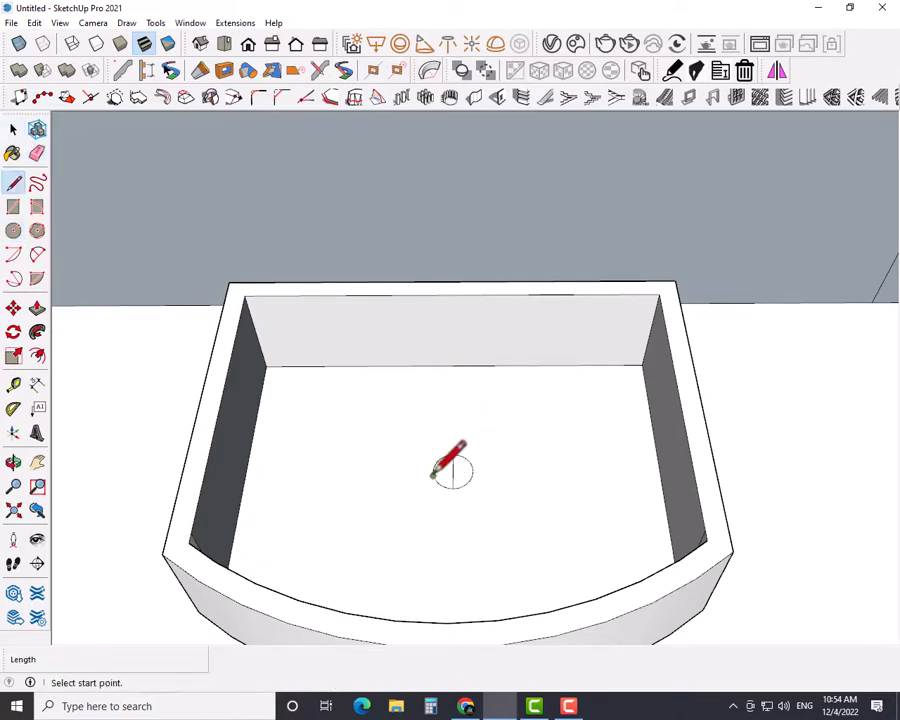
mouse_move(432, 470)
left_mouse_down()
mouse_move(468, 474)
mouse_move(472, 466)
left_mouse_up()
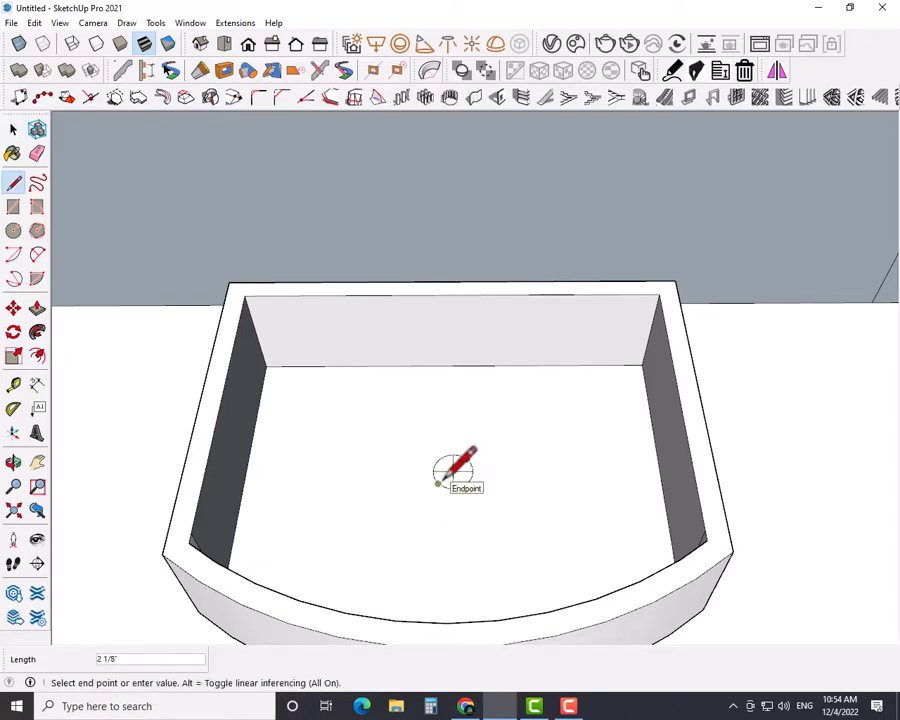
left_click(451, 466)
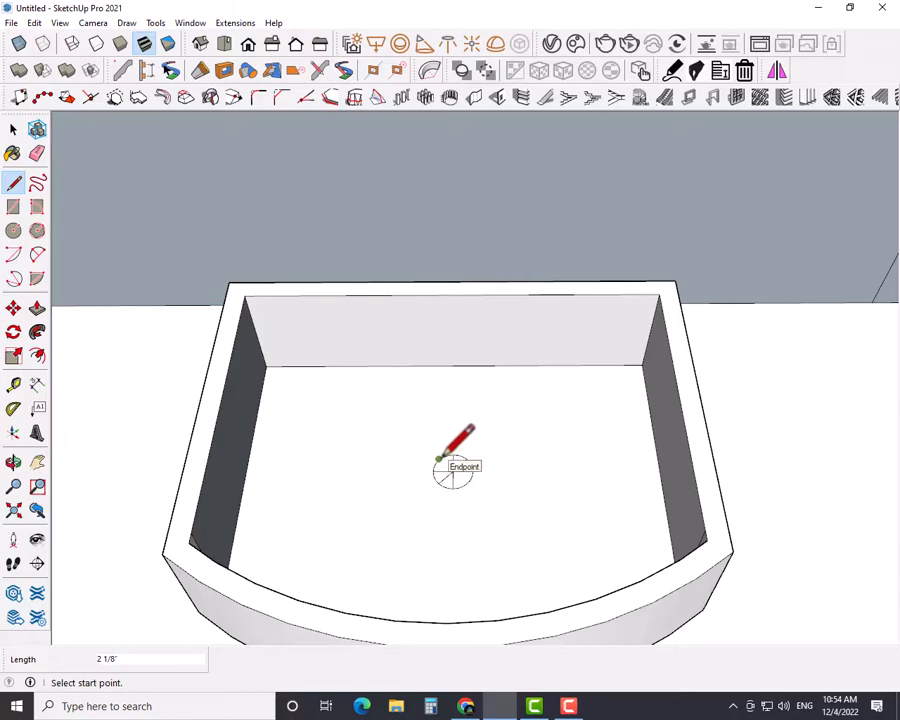
left_click(439, 459)
left_click(467, 482)
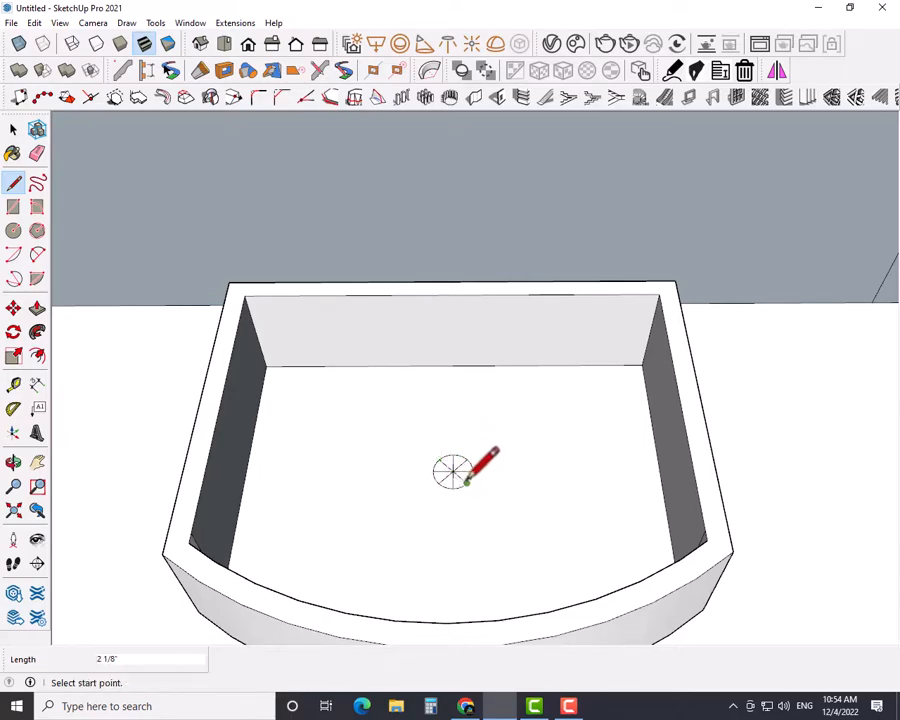
key("space")
Step: Erase the straight seam running across the basin floor beside the drain
scroll(464, 484, "down", 4)
middle_click_drag(446, 532, 423, 437)
scroll(424, 437, "down", 2)
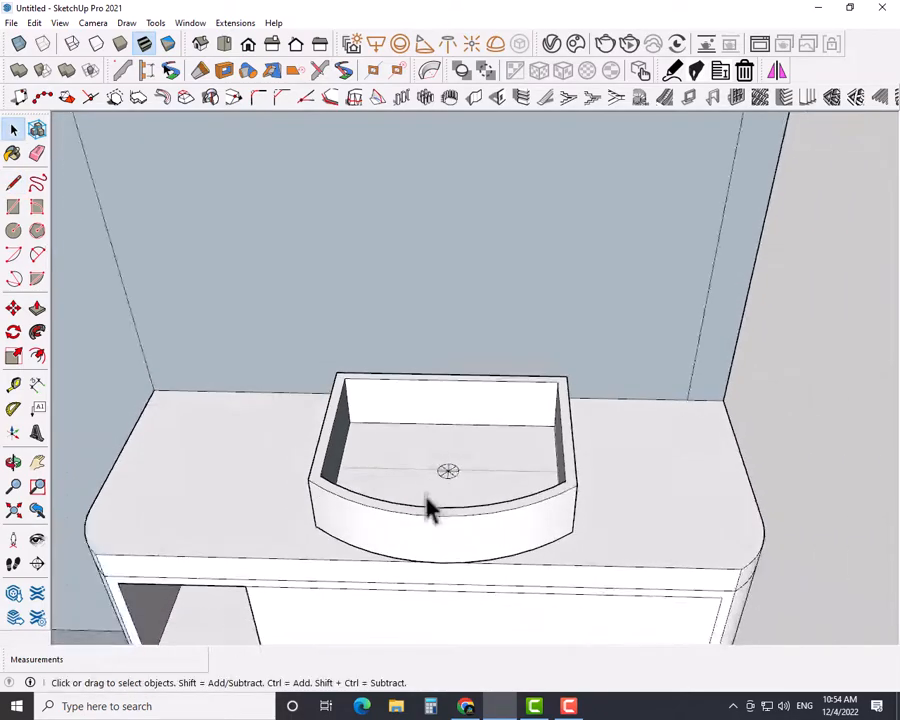
scroll(426, 506, "down", 1)
middle_click_drag(426, 506, 429, 456)
scroll(435, 459, "down", 2)
middle_click_drag(410, 508, 408, 480)
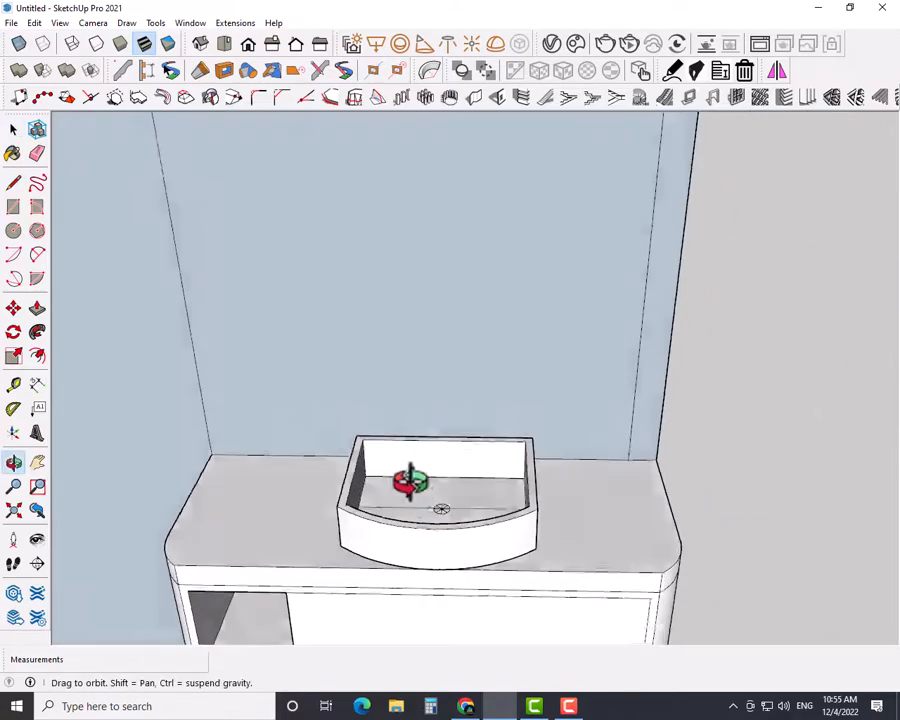
scroll(429, 508, "down", 1)
scroll(430, 512, "down", 1)
middle_click_drag(432, 546, 468, 582, "shift")
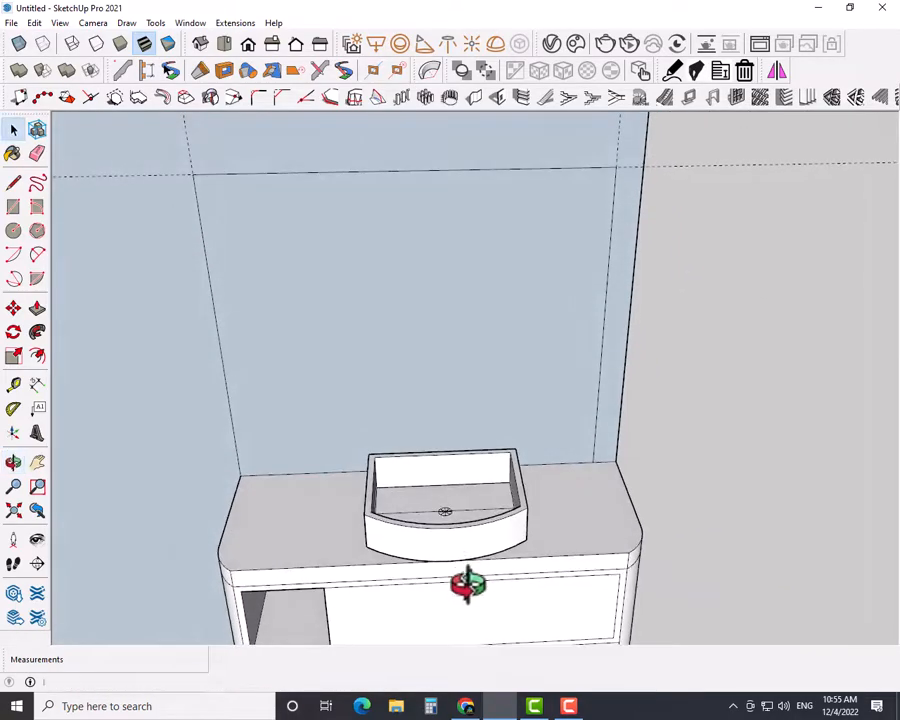
key("e")
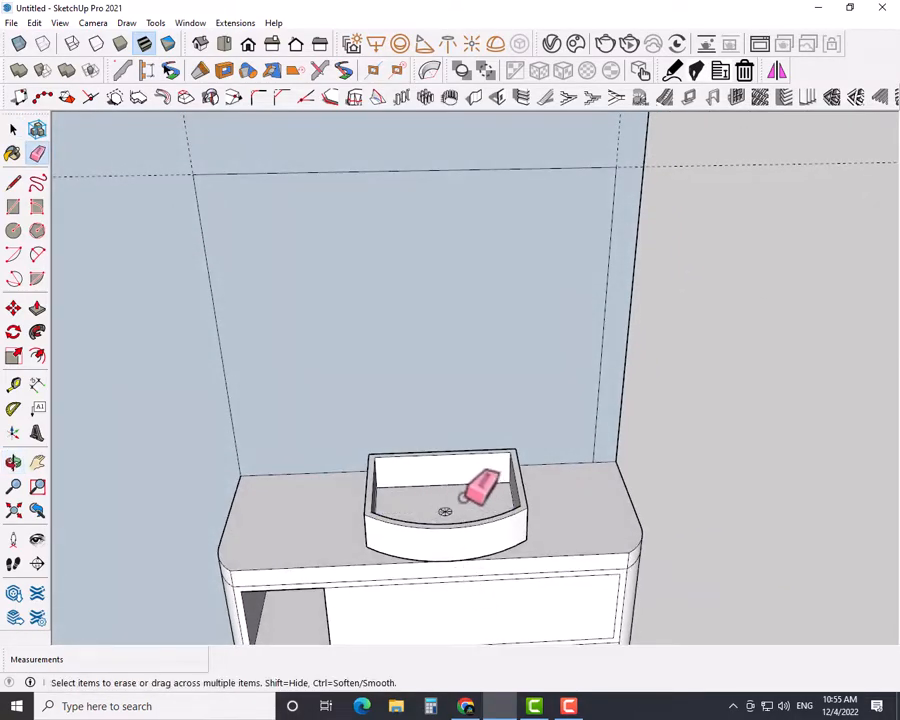
key("space")
Step: Place a horizontal guide on the back wall 3' below the top edge of the panel above the vanity
mouse_move(436, 556)
middle_mouse_down()
mouse_move(410, 484)
mouse_move(440, 535)
mouse_move(410, 525)
mouse_move(436, 581)
middle_mouse_up()
scroll(410, 499, "down", 1)
scroll(410, 499, "down", 1)
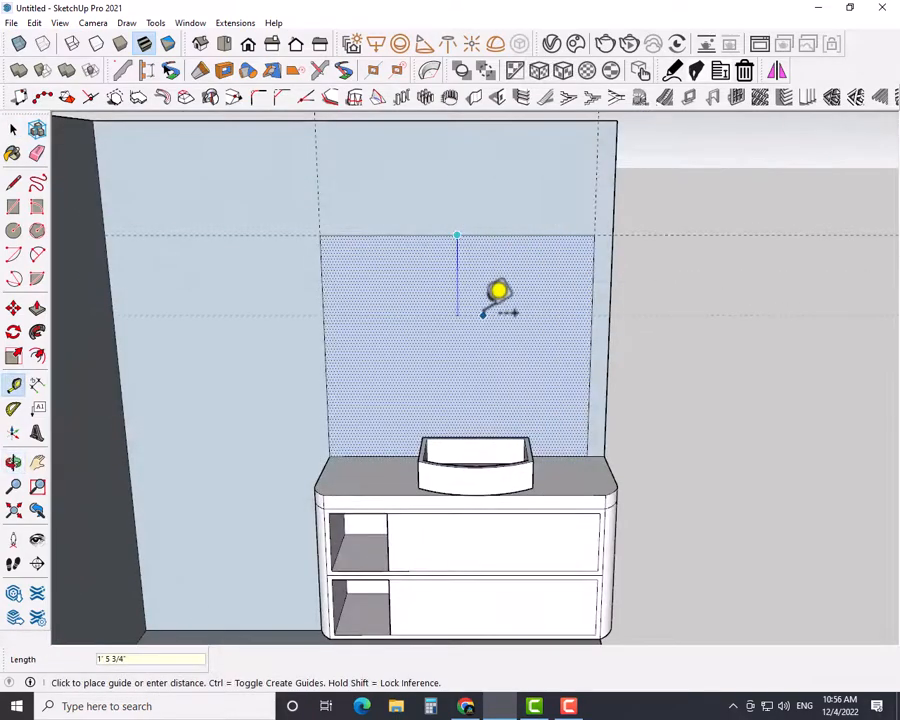
type("3'")
key("Return")
key("space")
Step: Draw a mirror rectangle on the wall panel from its upper left corner to where the lower guide meets its right edge
scroll(420, 305, "up", 1)
key("r")
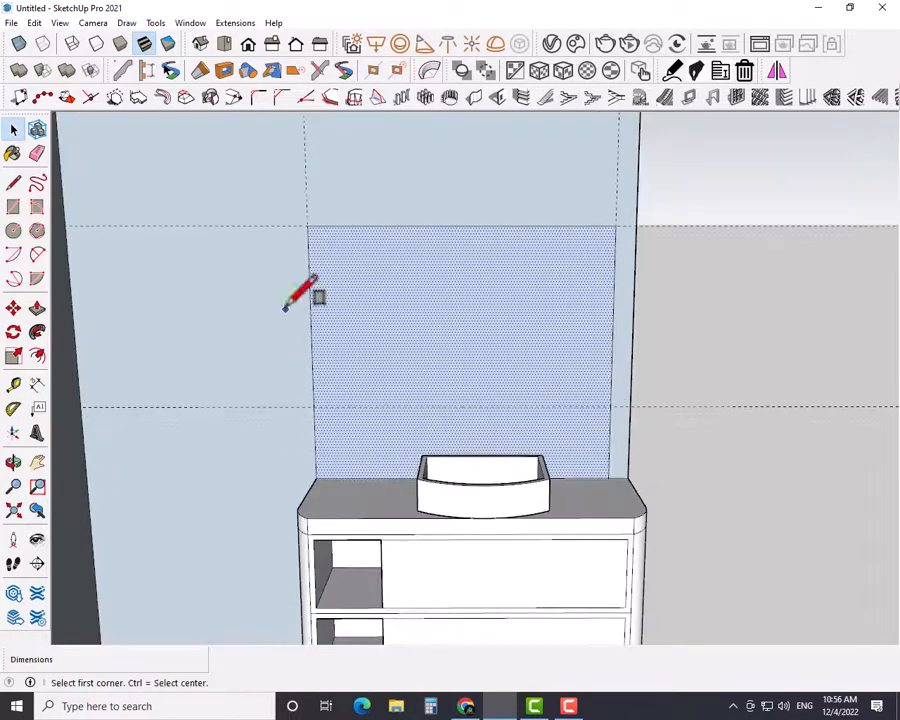
left_click(307, 225)
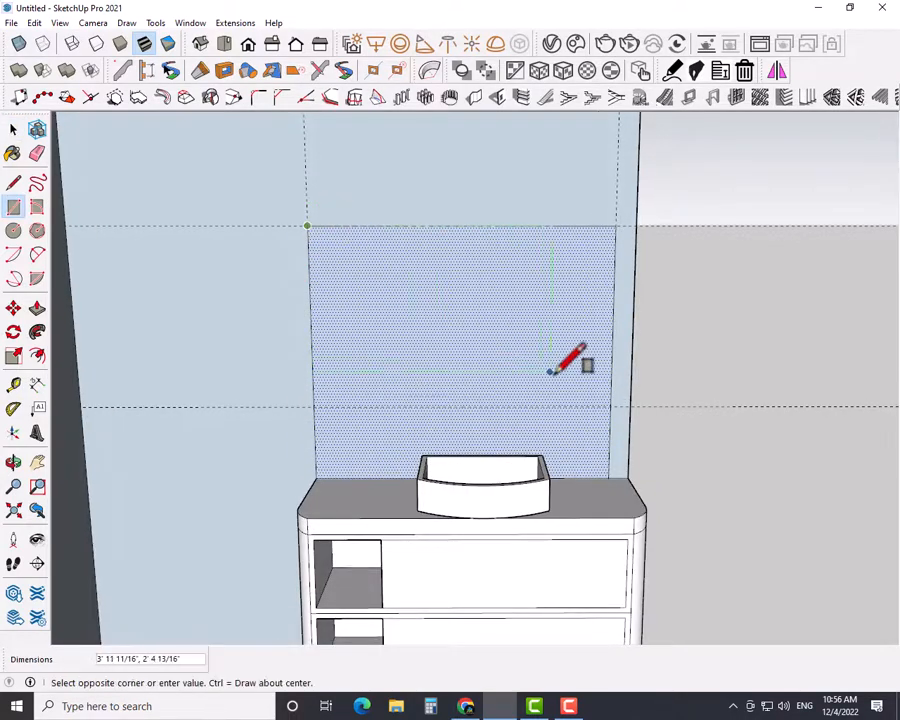
left_click(614, 406)
key("space")
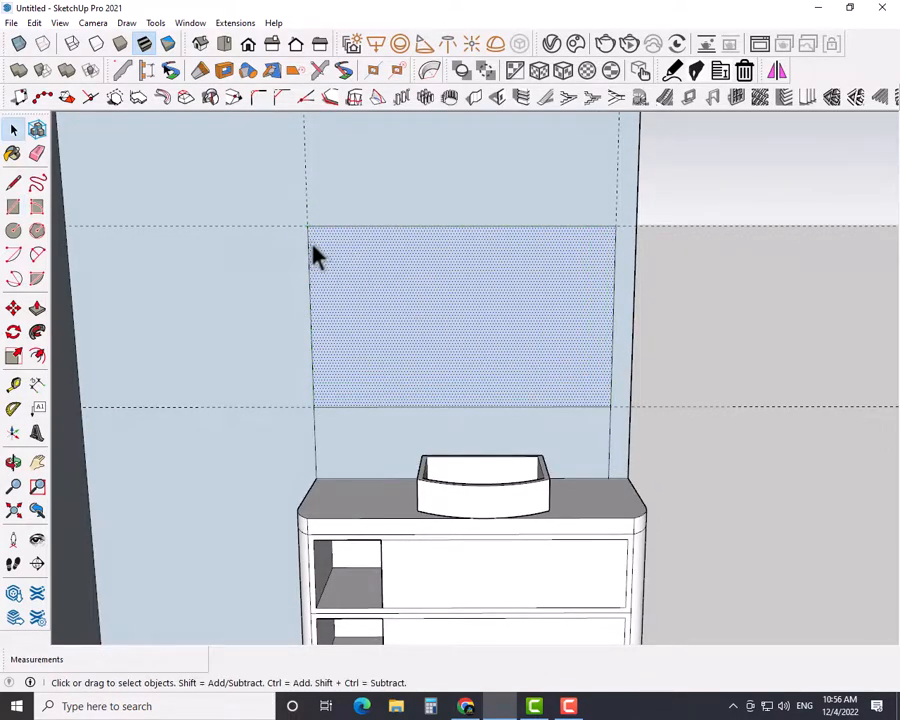
Step: Round the two upper corners of the mirror rectangle with matching arcs
key("a")
left_click(308, 245)
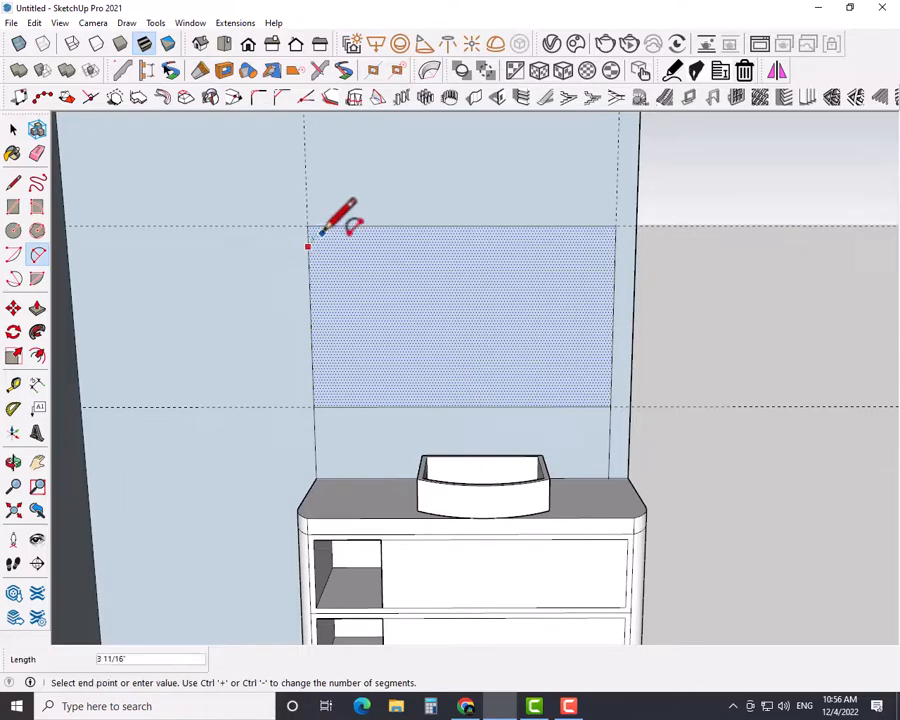
key("space")
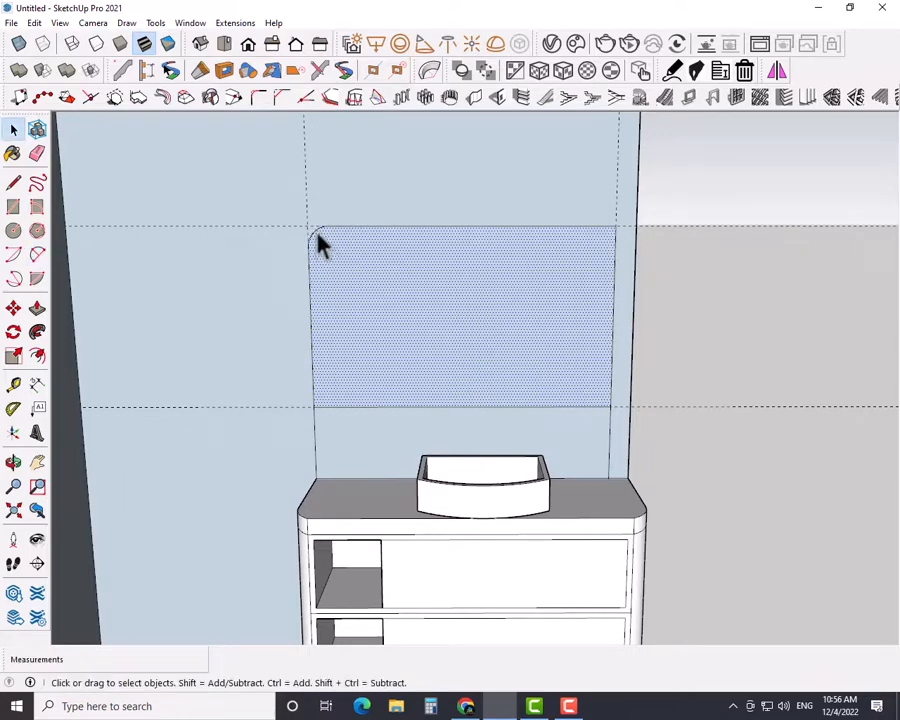
left_click(315, 241)
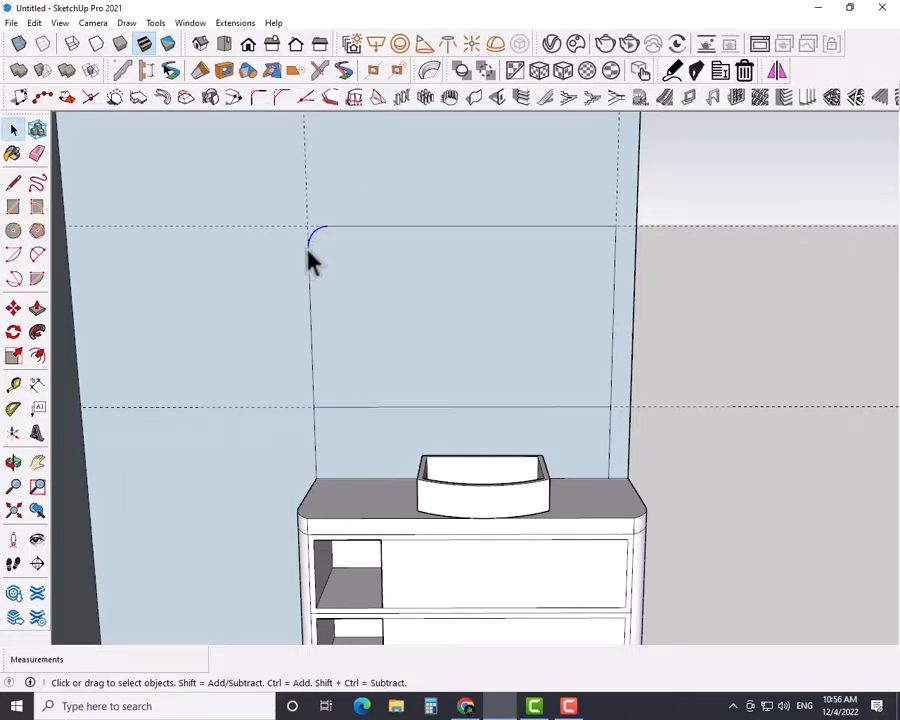
left_click(366, 291)
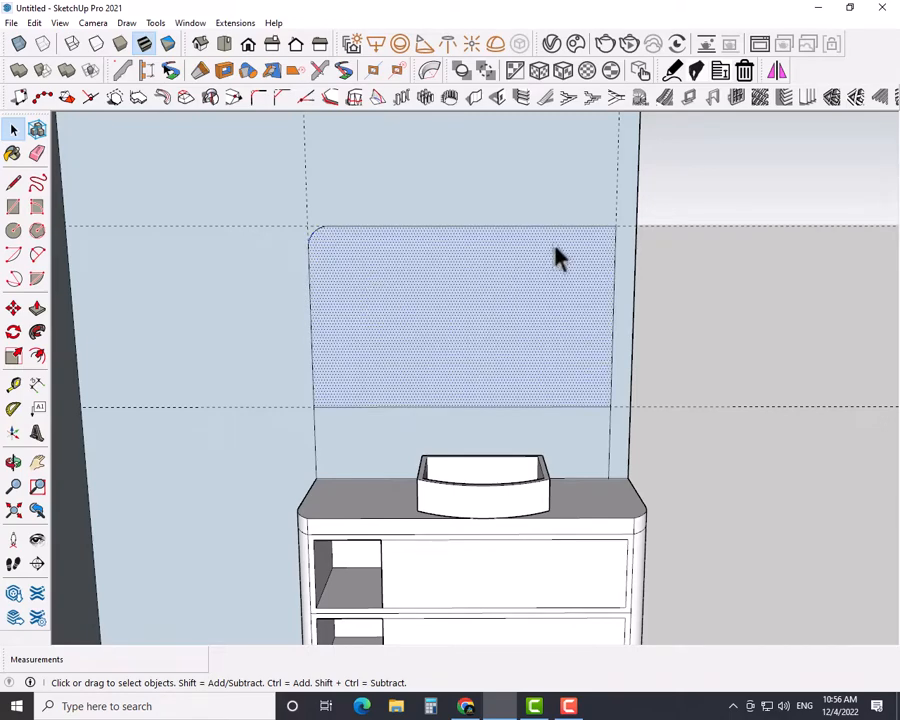
key("a")
left_click(599, 226)
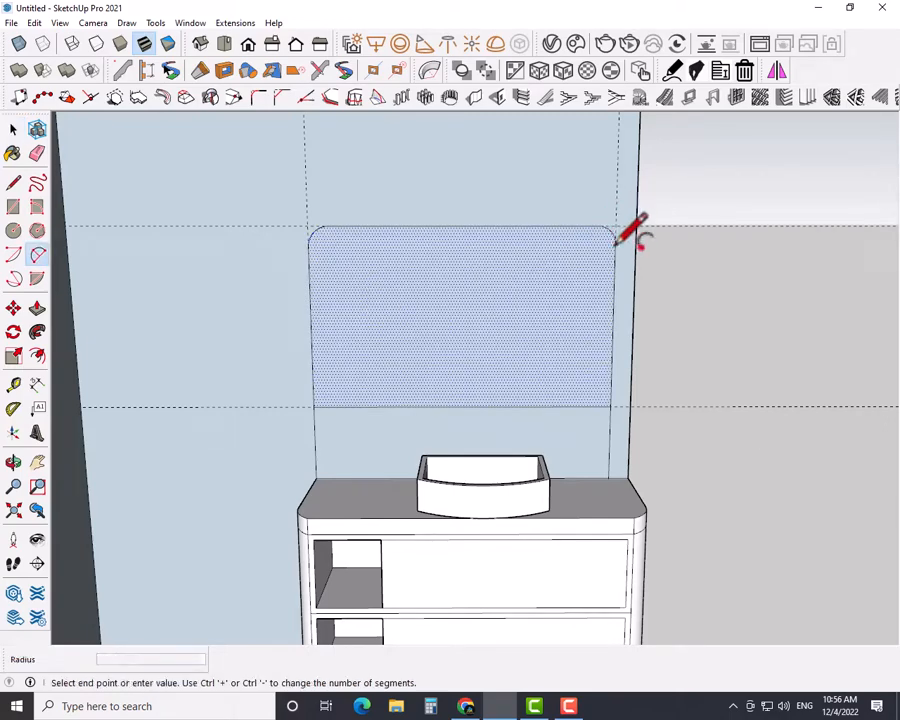
double_click(615, 243)
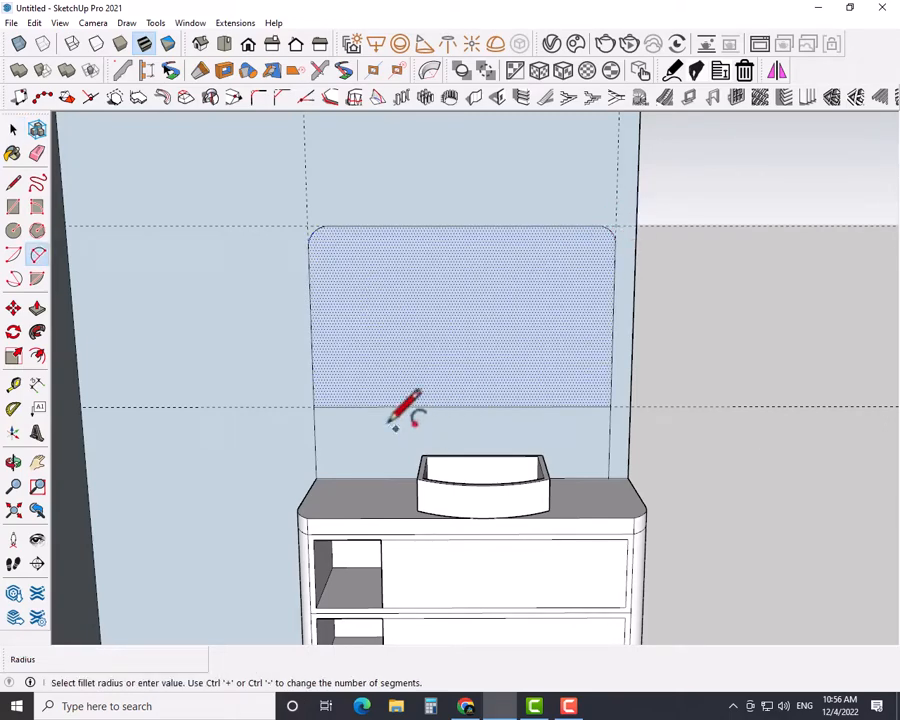
Step: Round the two lower corners of the mirror rectangle with arcs matching the upper ones
left_click(313, 388)
double_click(326, 405)
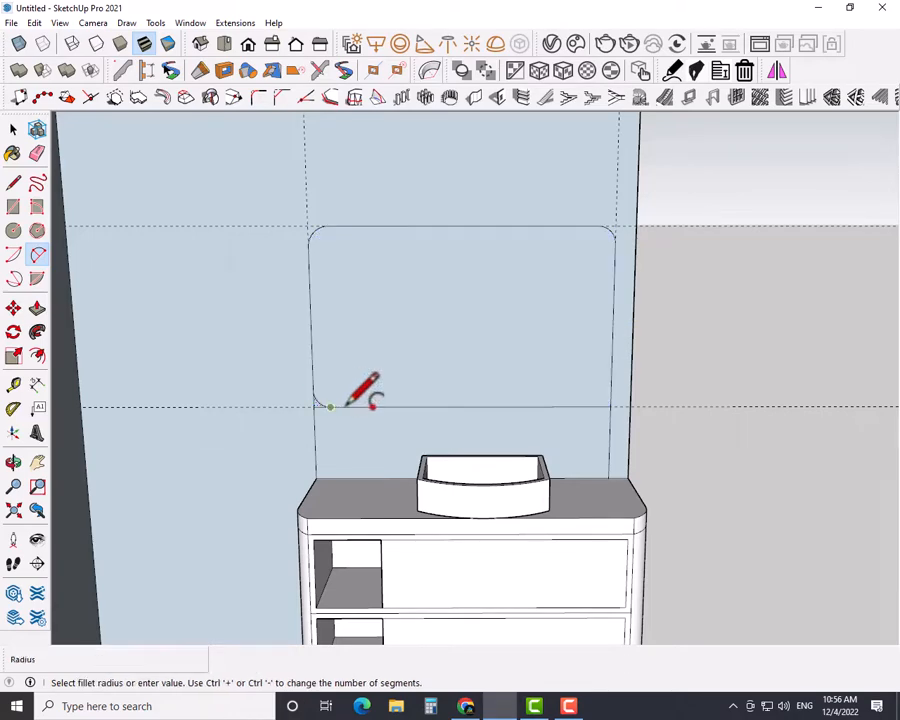
left_click(611, 384)
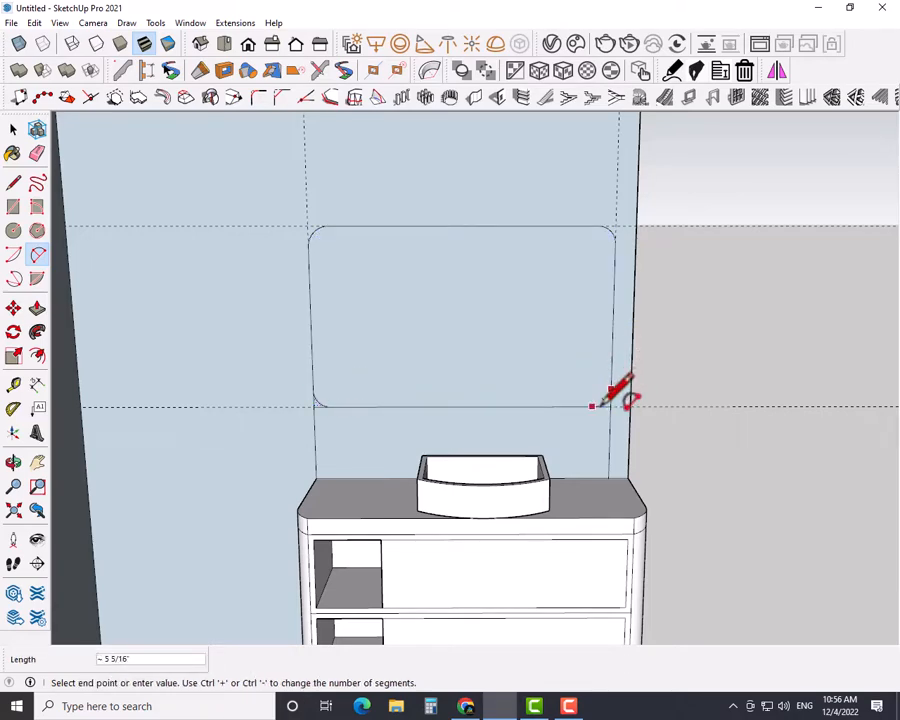
left_click(592, 405)
double_click(600, 404)
key("space")
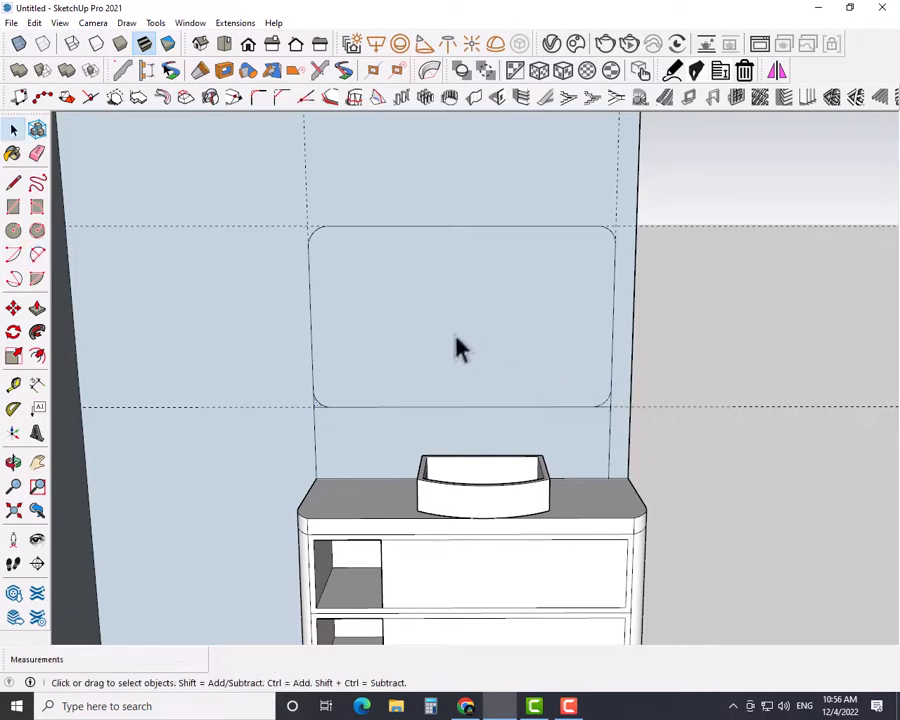
Step: Erase the horizontal guide running along the mirror's lower edge
key("e")
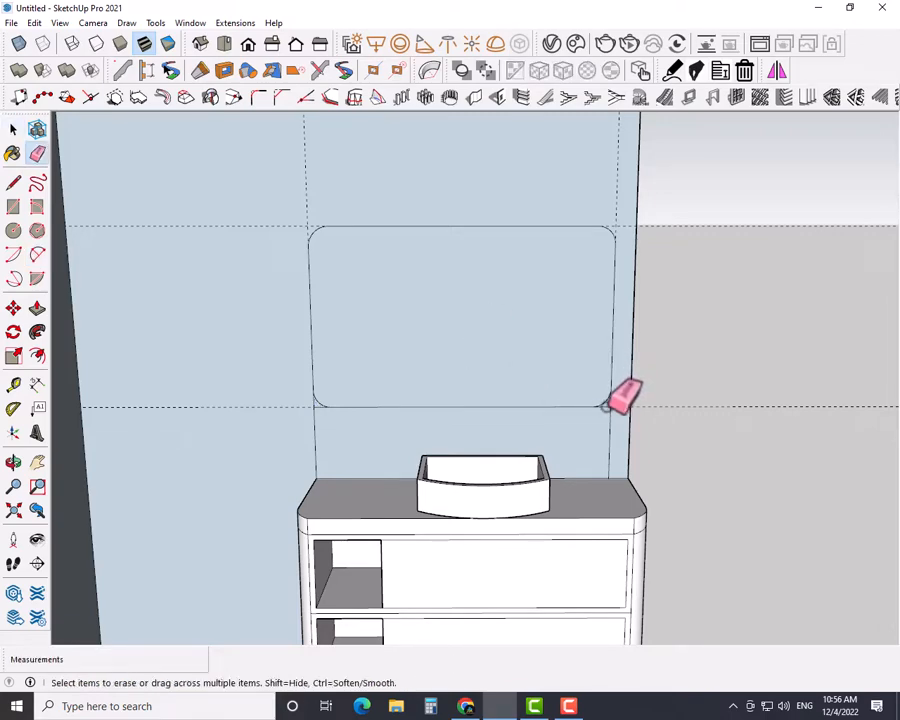
left_click(605, 406)
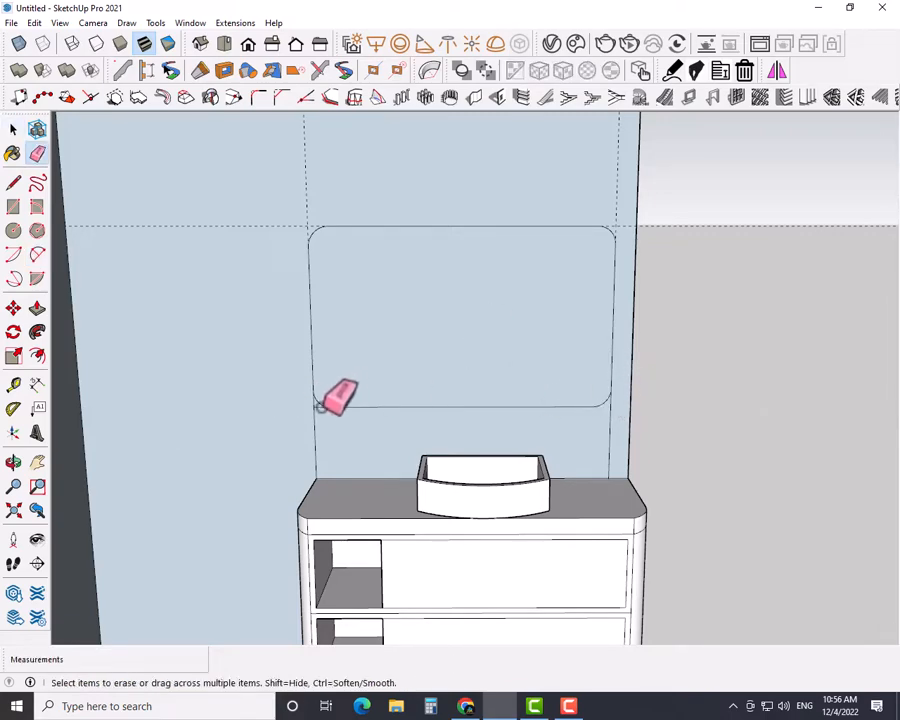
left_click(612, 228)
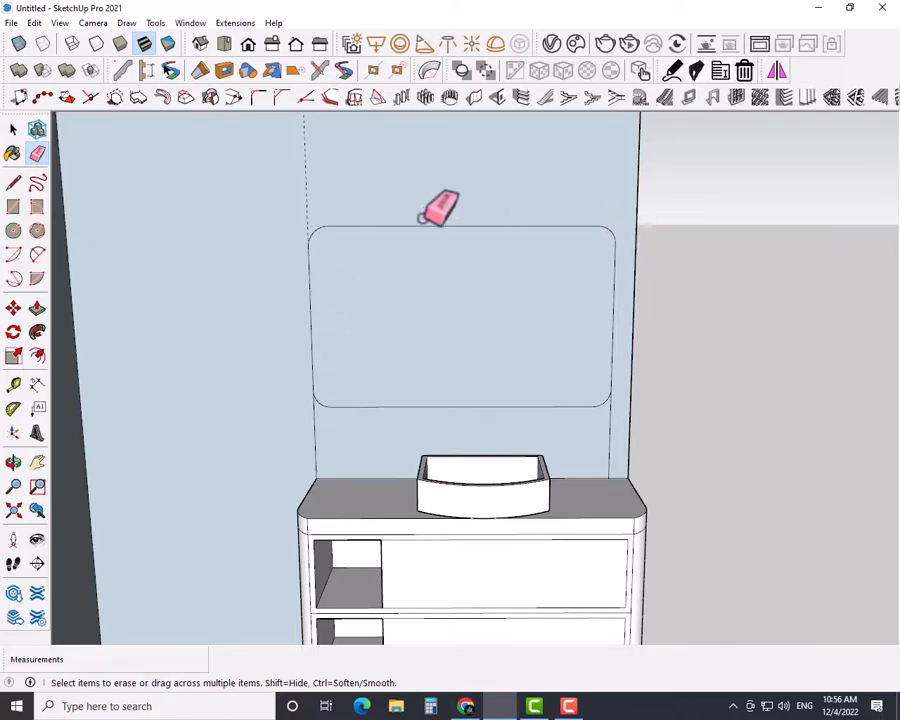
key("space")
key("e")
left_click(303, 205)
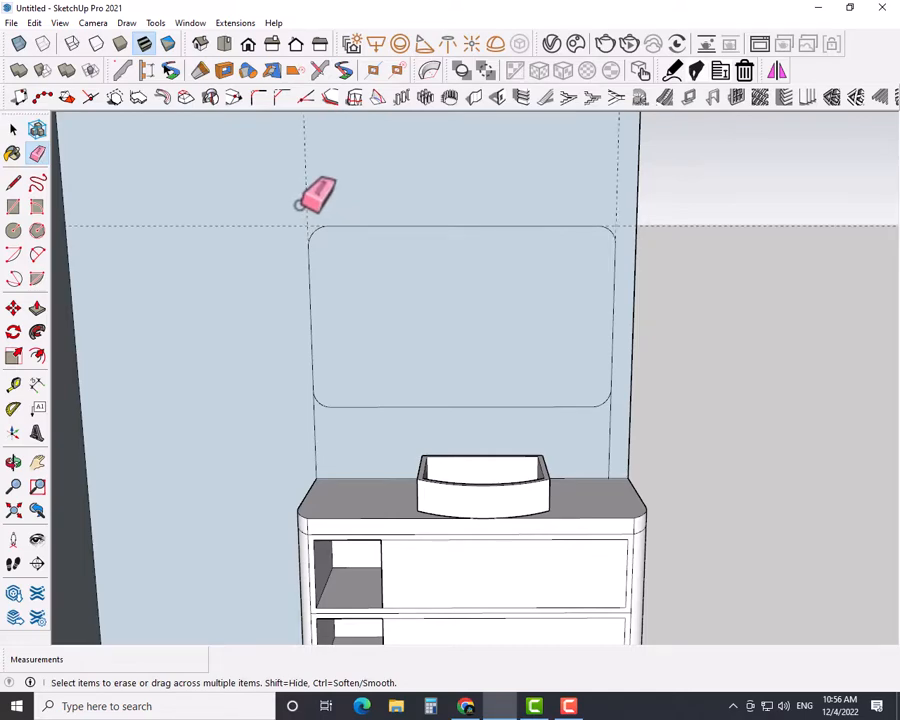
key("space")
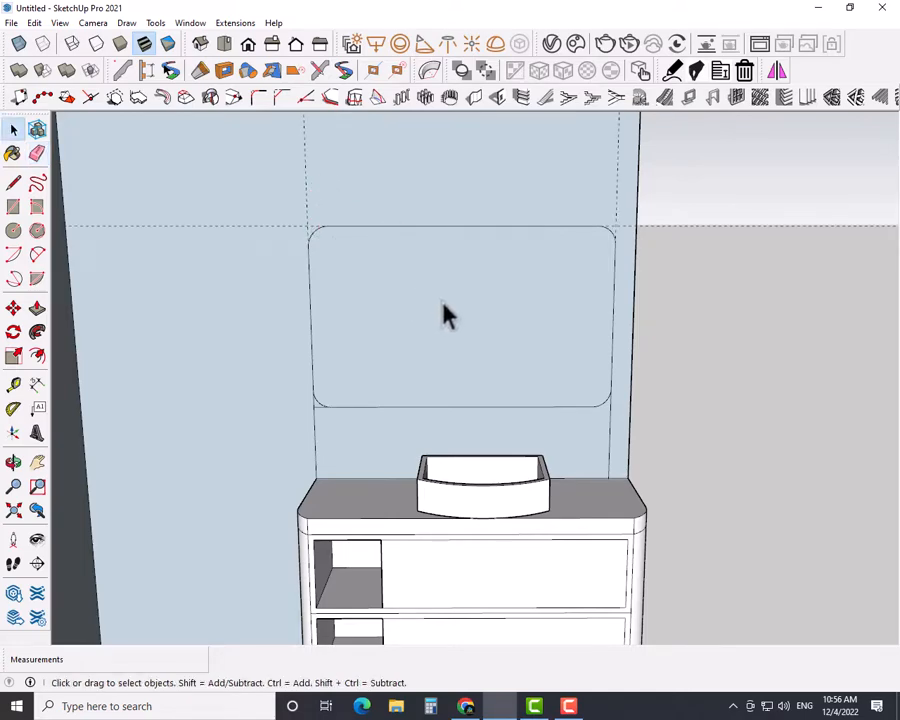
Step: Erase the leftover edge outside the mirror's rounded lower left corner
mouse_move(447, 315)
middle_mouse_down()
mouse_move(436, 311)
mouse_move(448, 330)
middle_mouse_up()
left_click(448, 326)
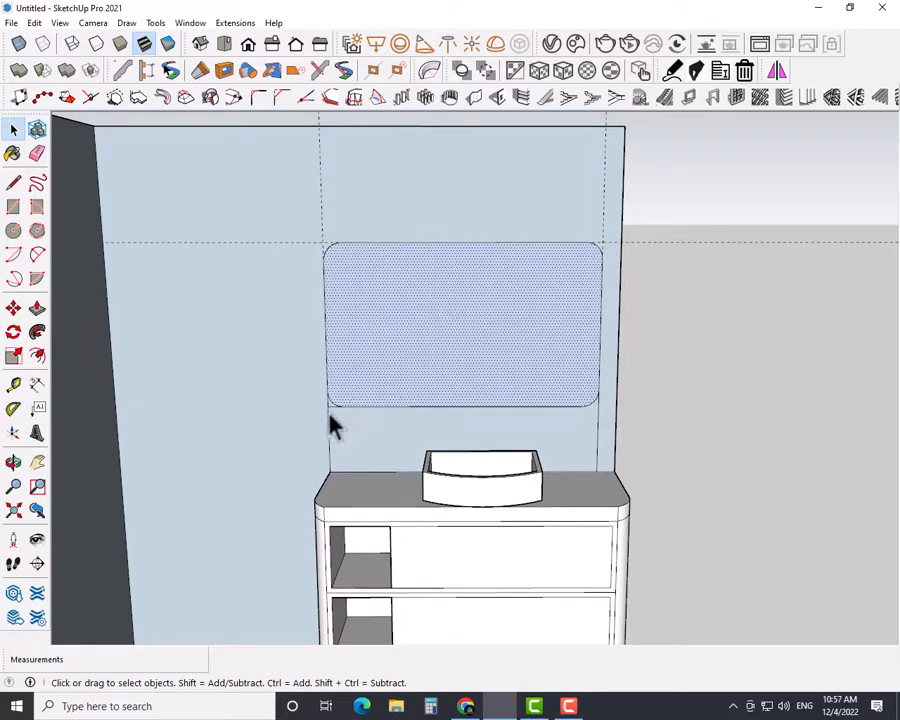
key("e")
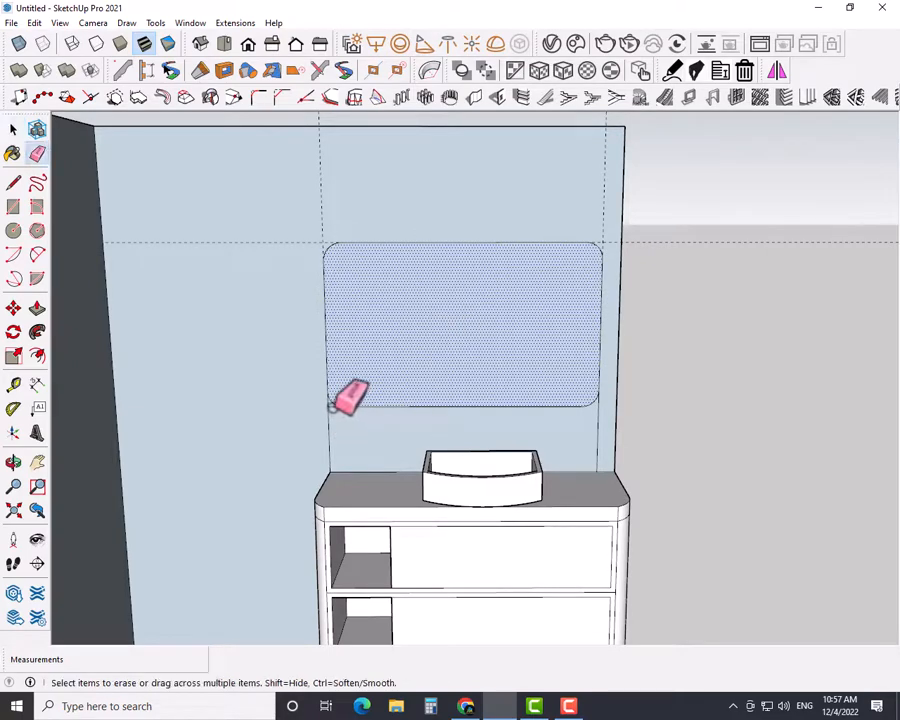
key("space")
Step: Offset the mirror outline 1" inward to form a narrow frame around the glass
left_click(398, 300)
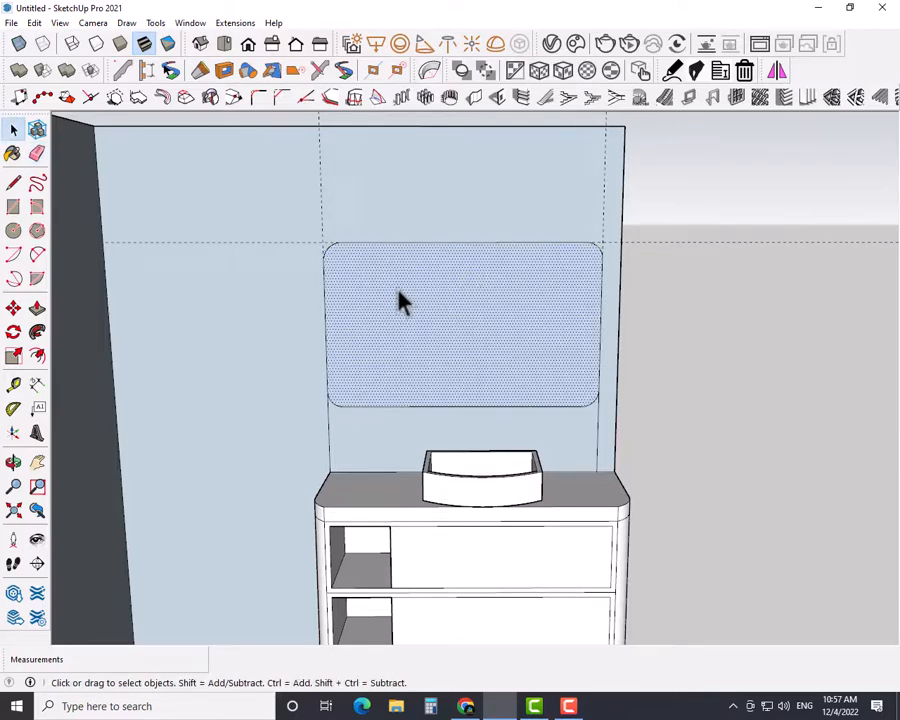
key("f")
left_click(398, 296)
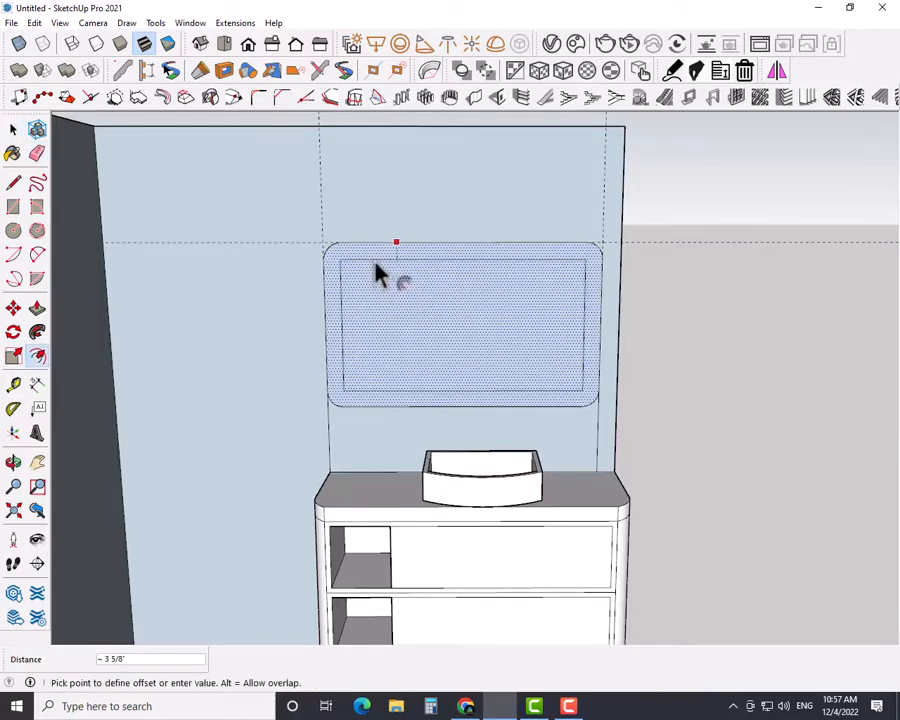
type("1")
key("Return")
key("space")
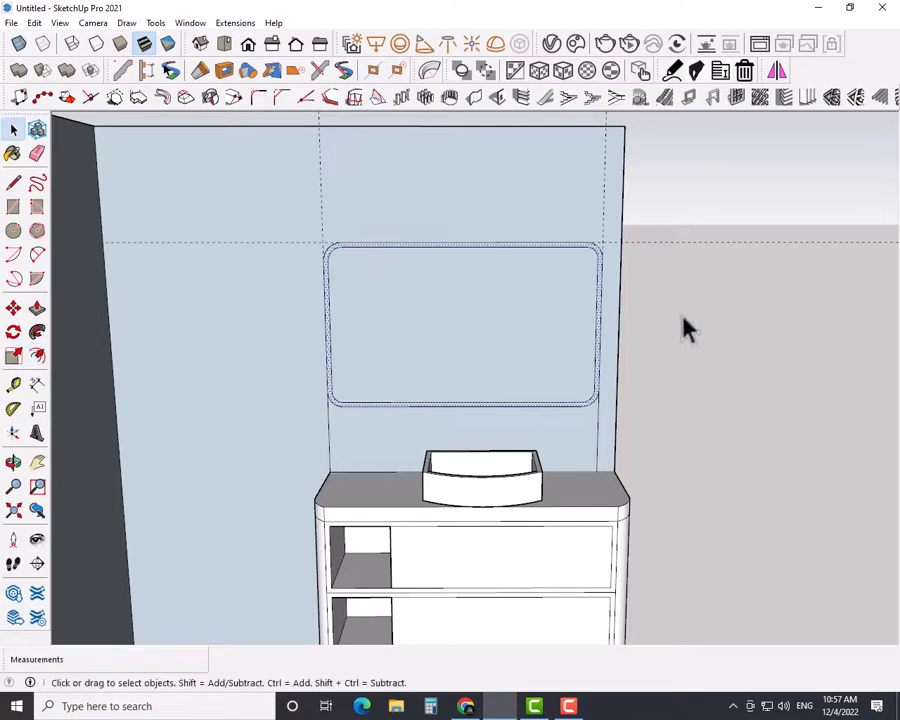
Step: Paint the inner mirror face with Translucent Glass Blue from the Glass and Mirrors materials
left_click(505, 320)
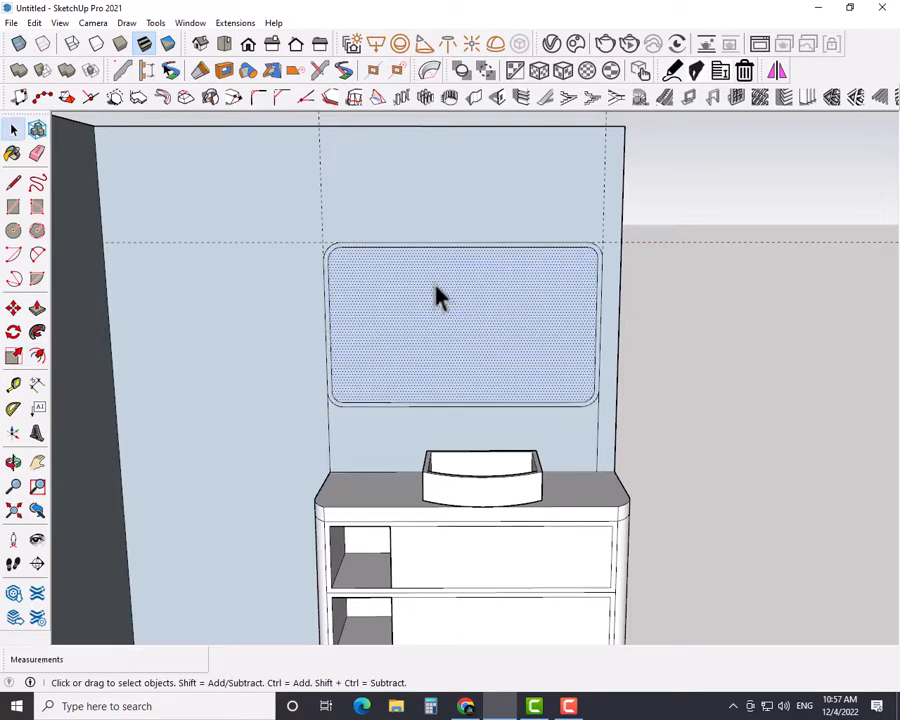
left_click(12, 153)
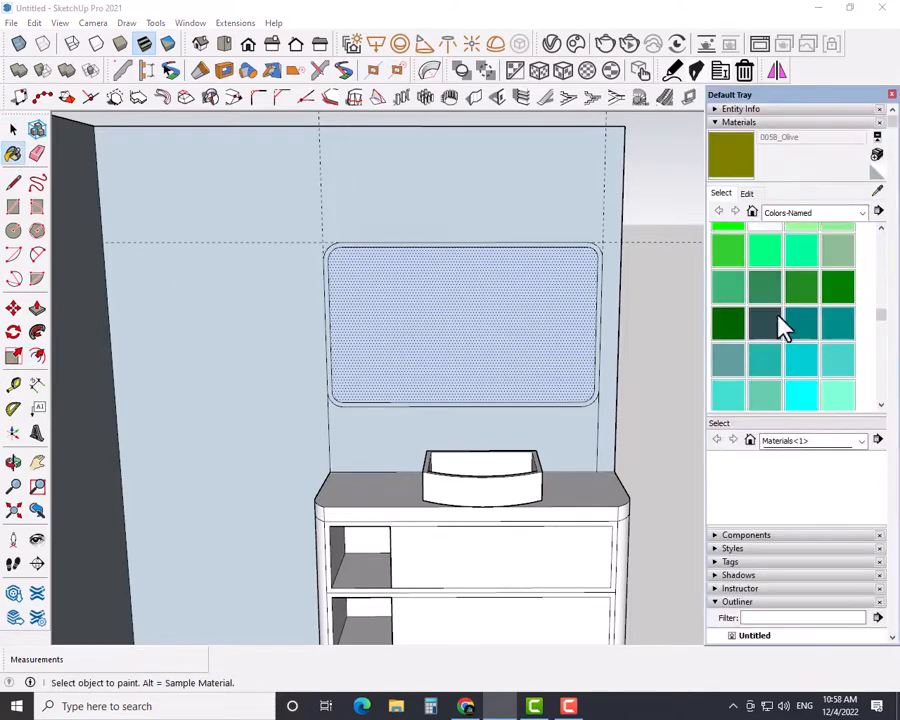
left_click(864, 212)
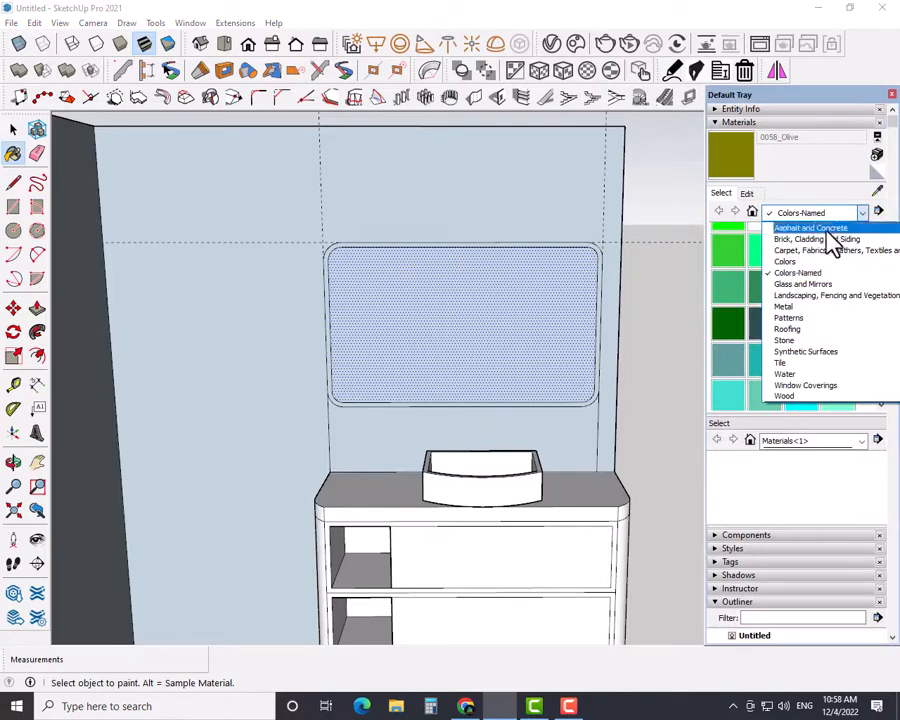
left_click(826, 284)
left_click(727, 312)
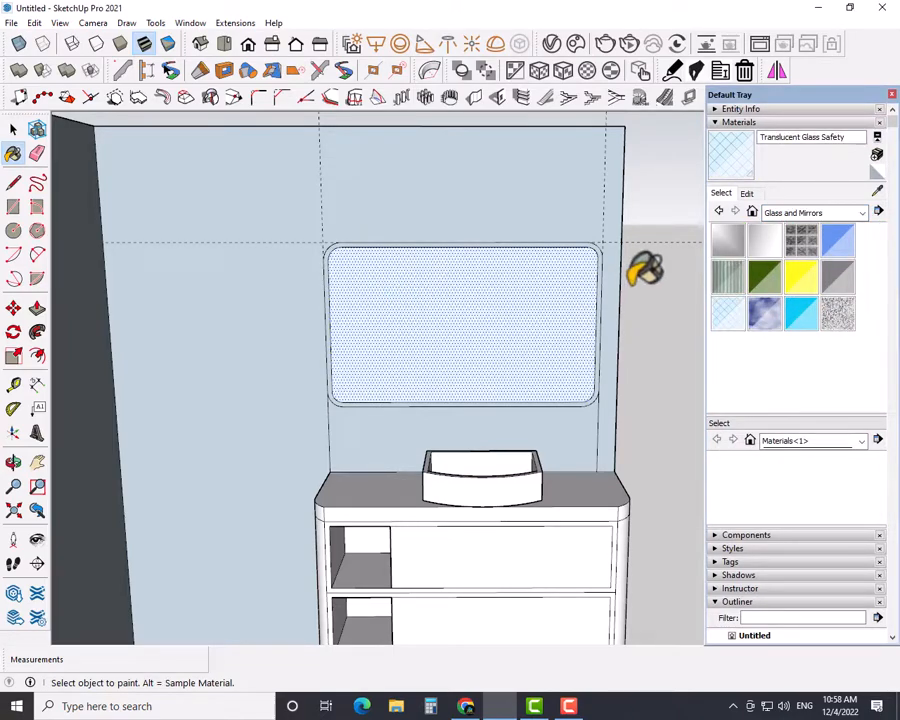
left_click(838, 240)
left_click(500, 310)
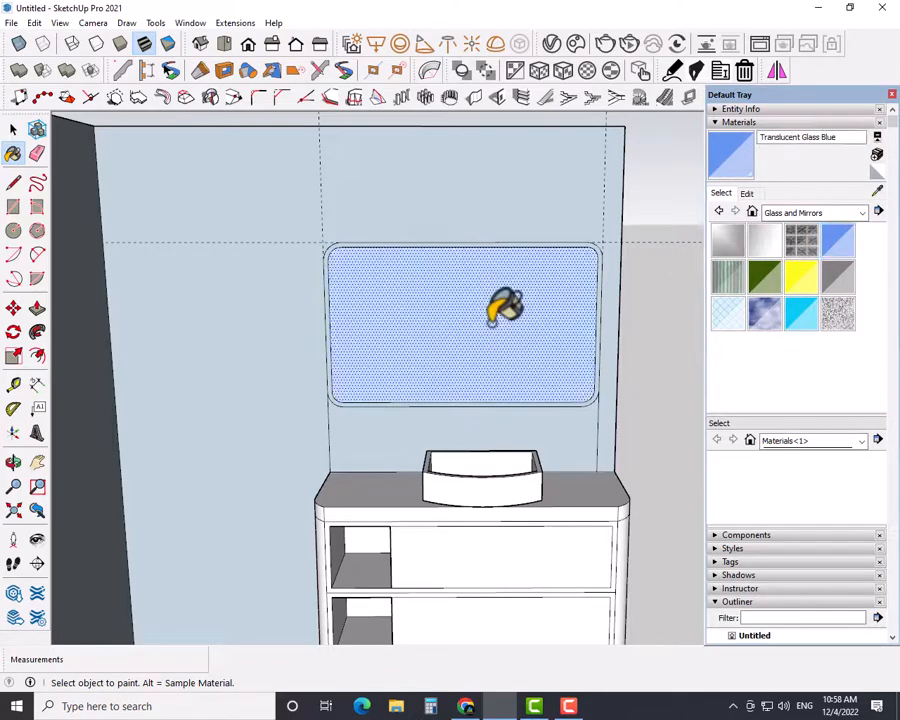
key("space")
middle_click_drag(672, 300, 700, 303)
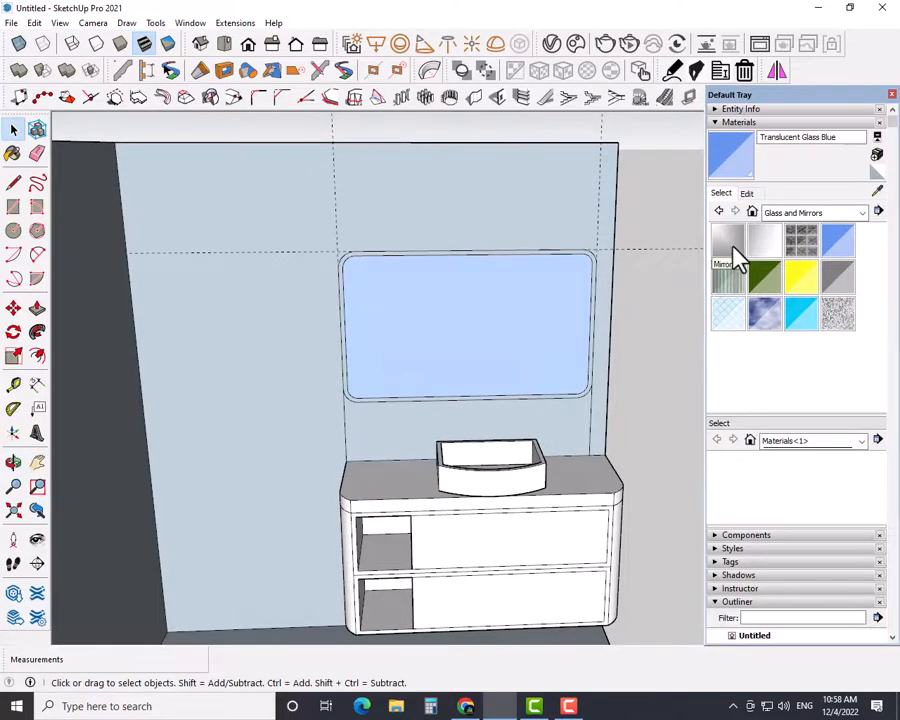
Step: Paint the narrow mirror frame with 0012_Bisque from the Colors-Named materials and close the tray
left_click(862, 214)
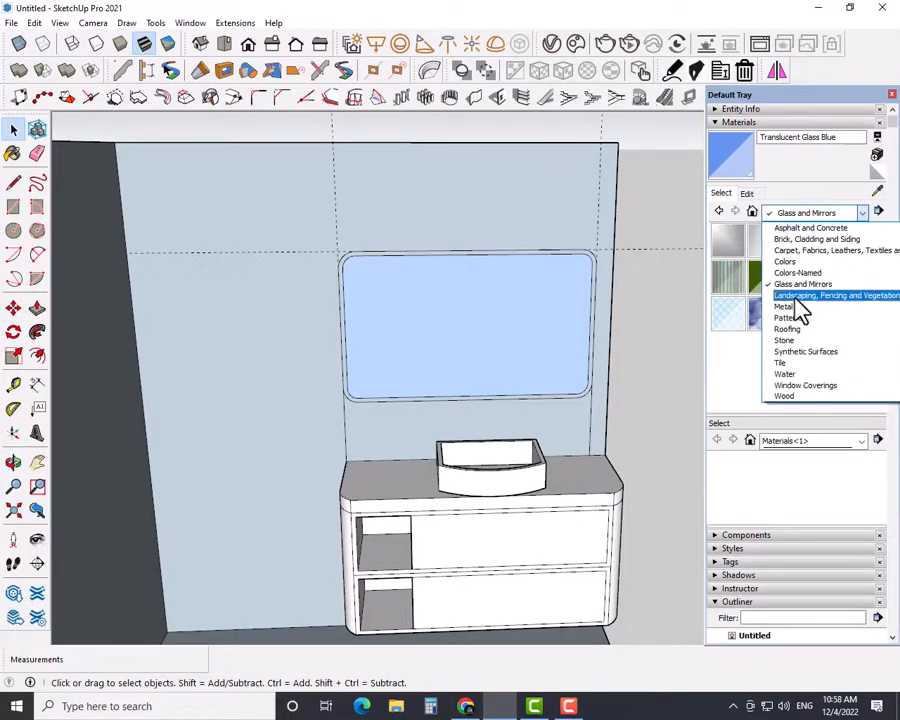
scroll(796, 292, "up", 1)
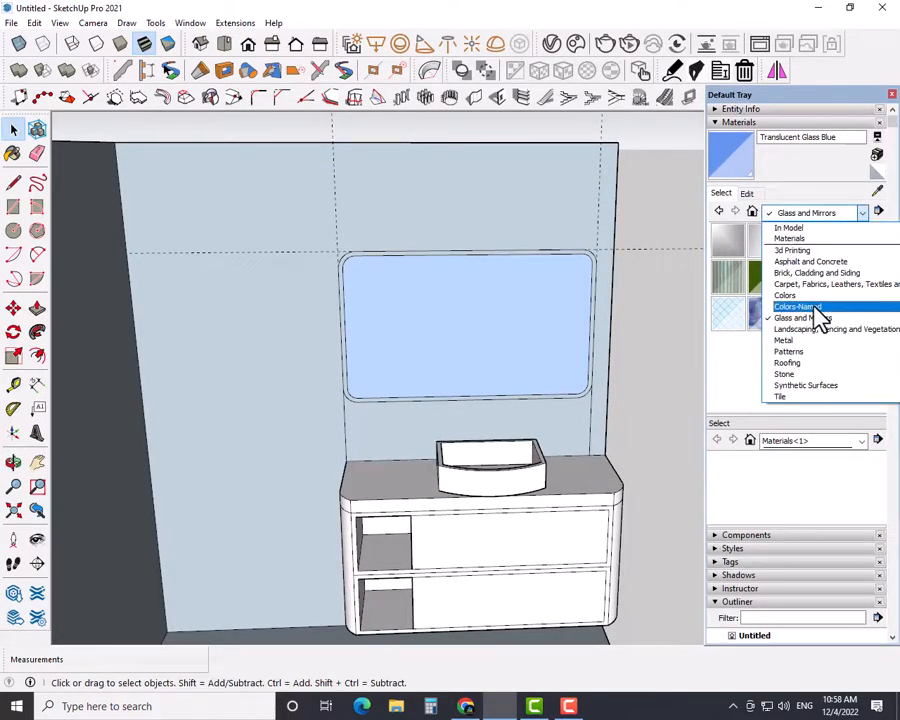
left_click(797, 306)
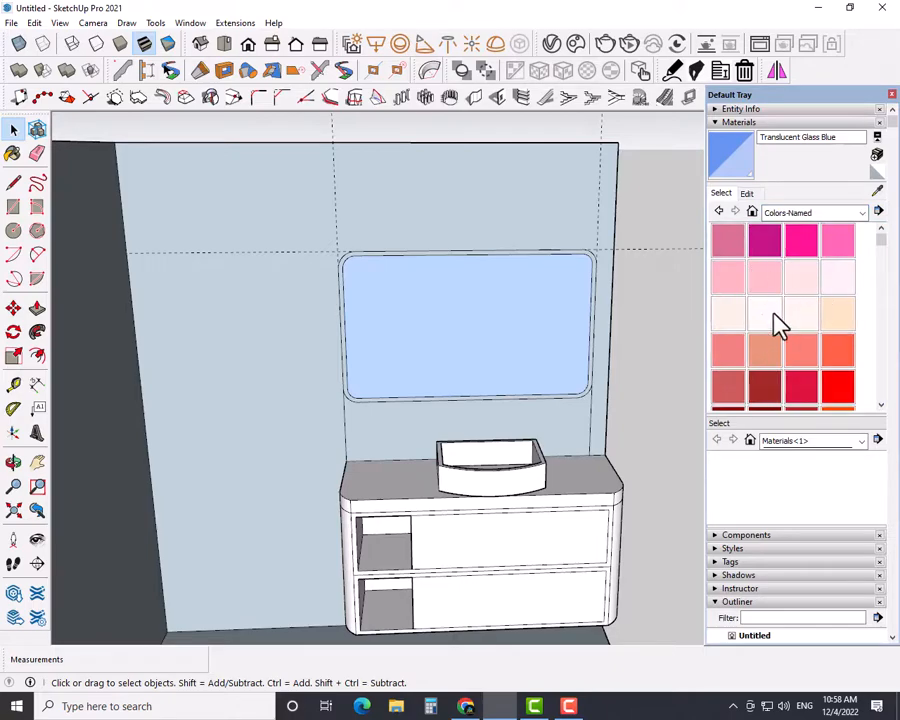
left_click(836, 318)
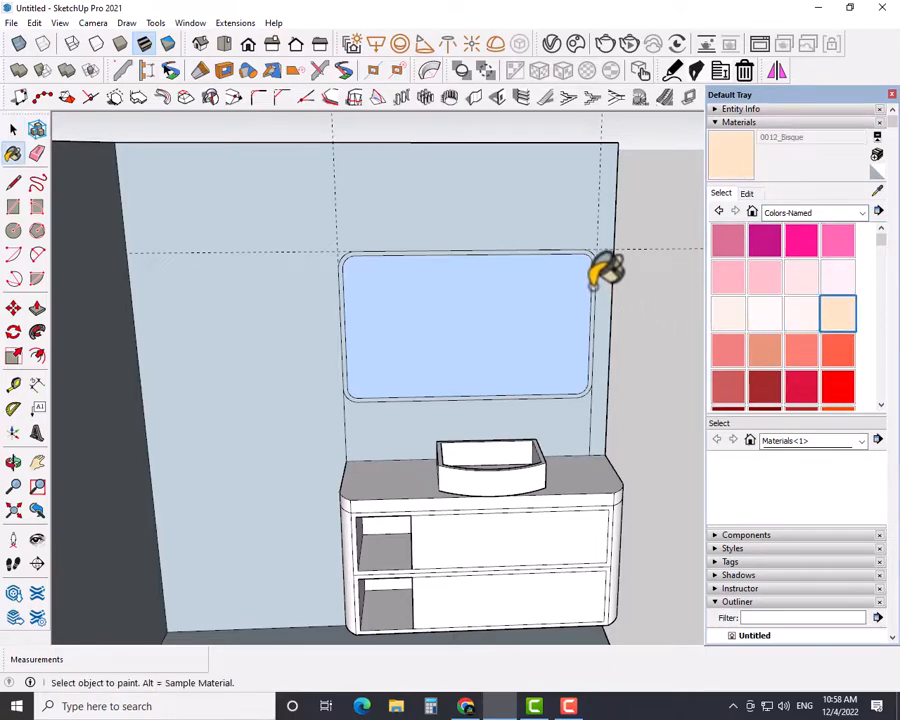
key("space")
scroll(588, 382, "down", 3)
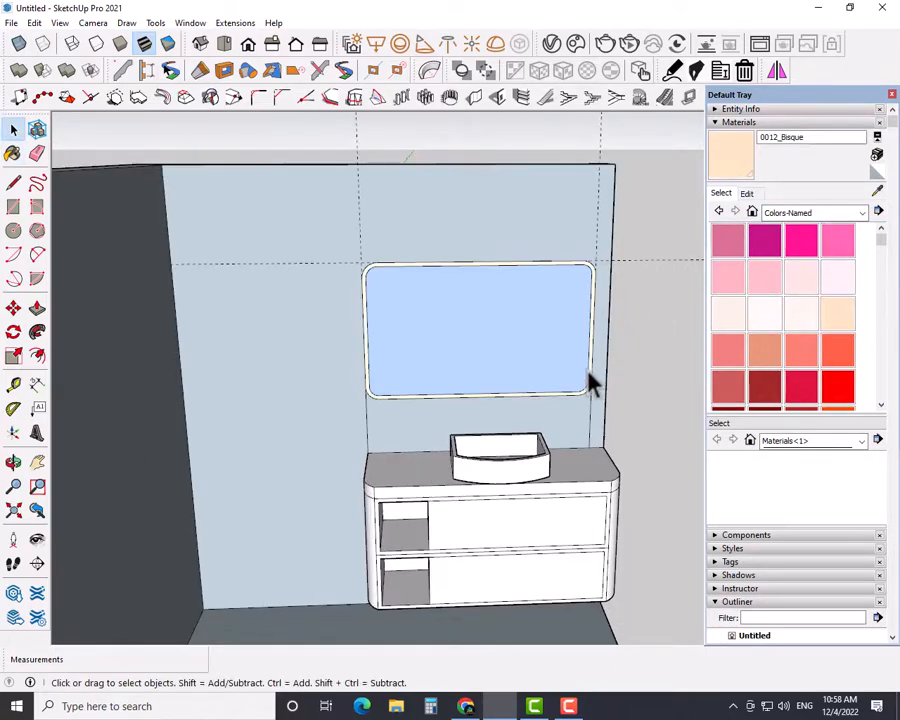
left_click(891, 94)
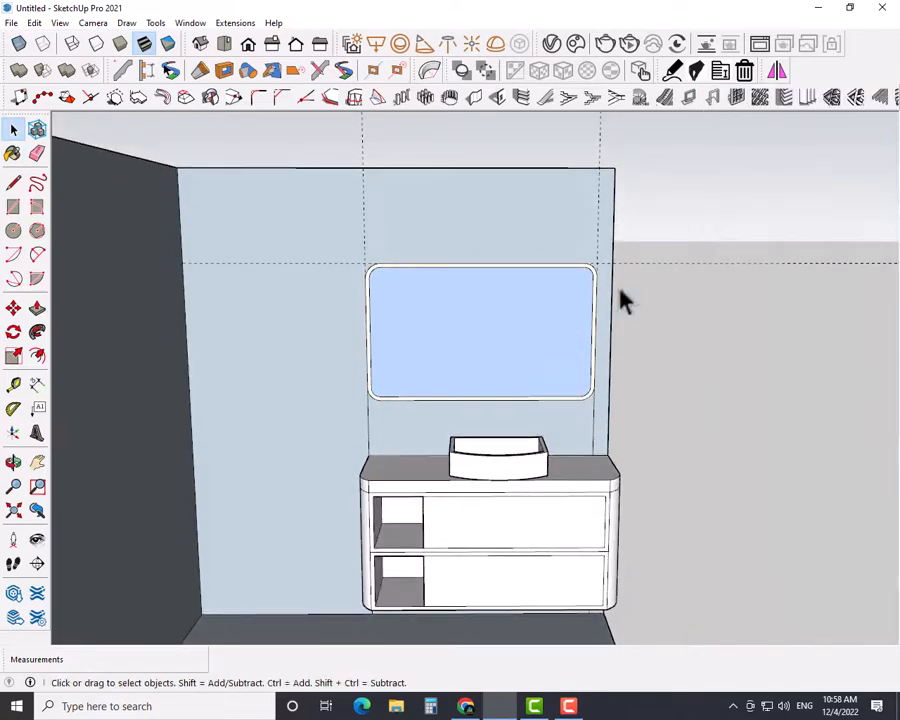
Step: Open 3D Warehouse to get the Toilet Wall hung model for the bathroom
scroll(536, 340, "up", 2)
middle_click_drag(536, 355, 516, 376)
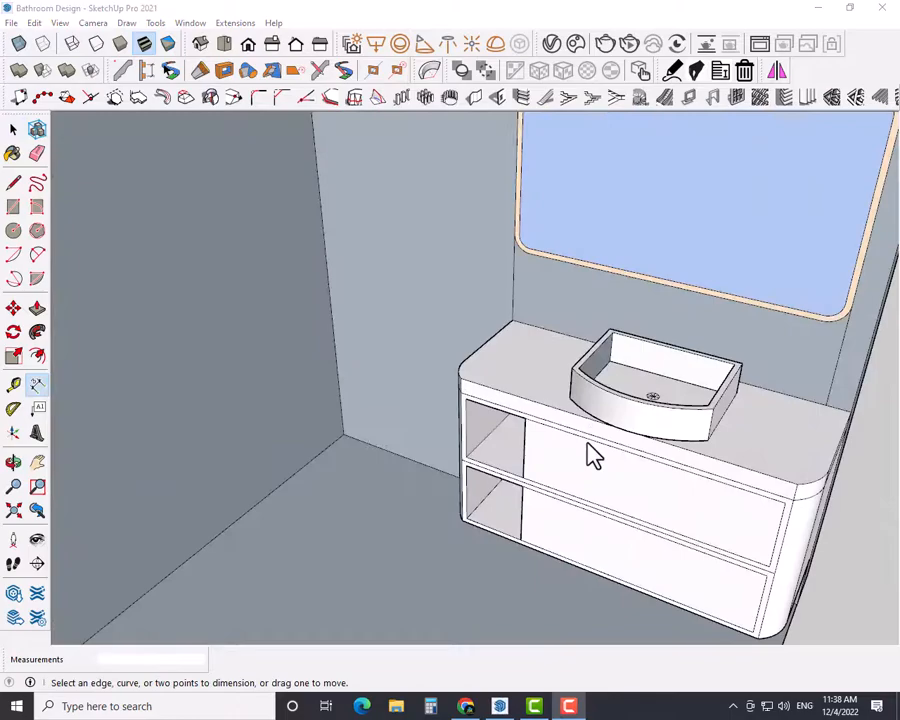
scroll(588, 444, "down", 2)
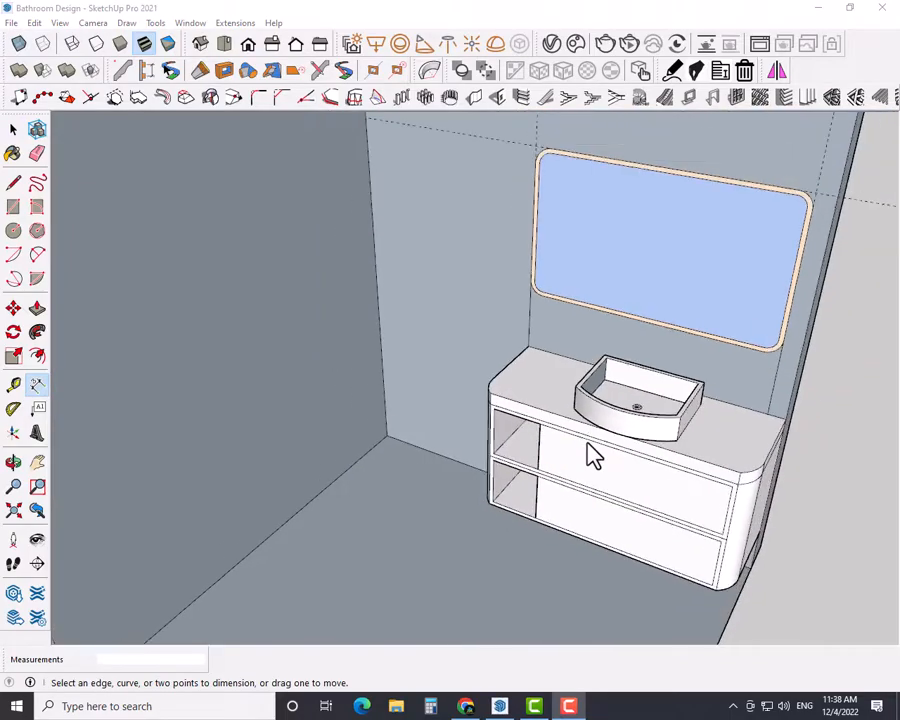
middle_click_drag(588, 444, 458, 452)
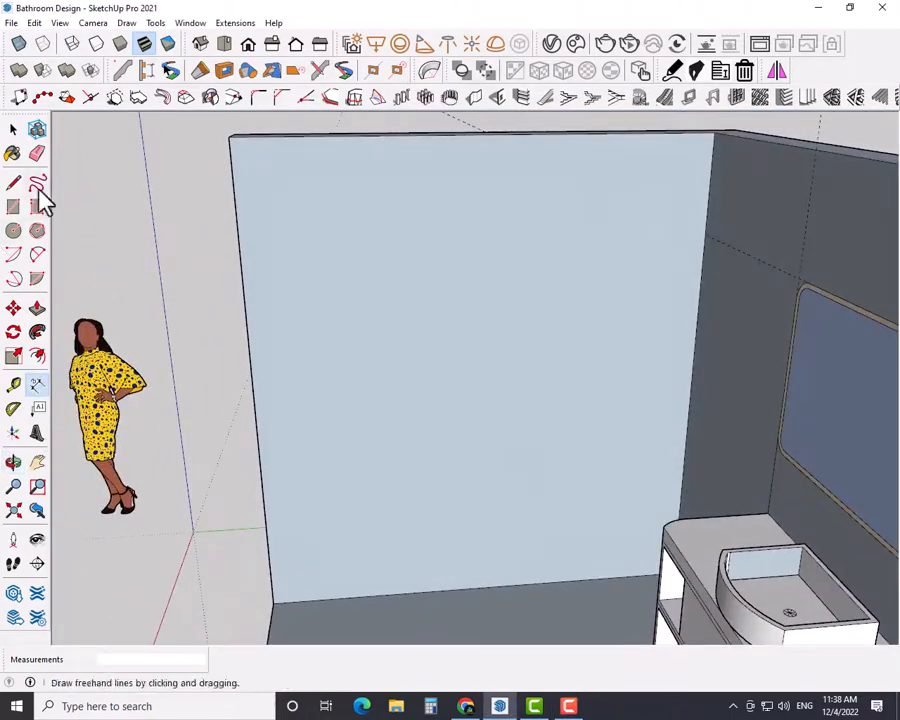
left_click(192, 22)
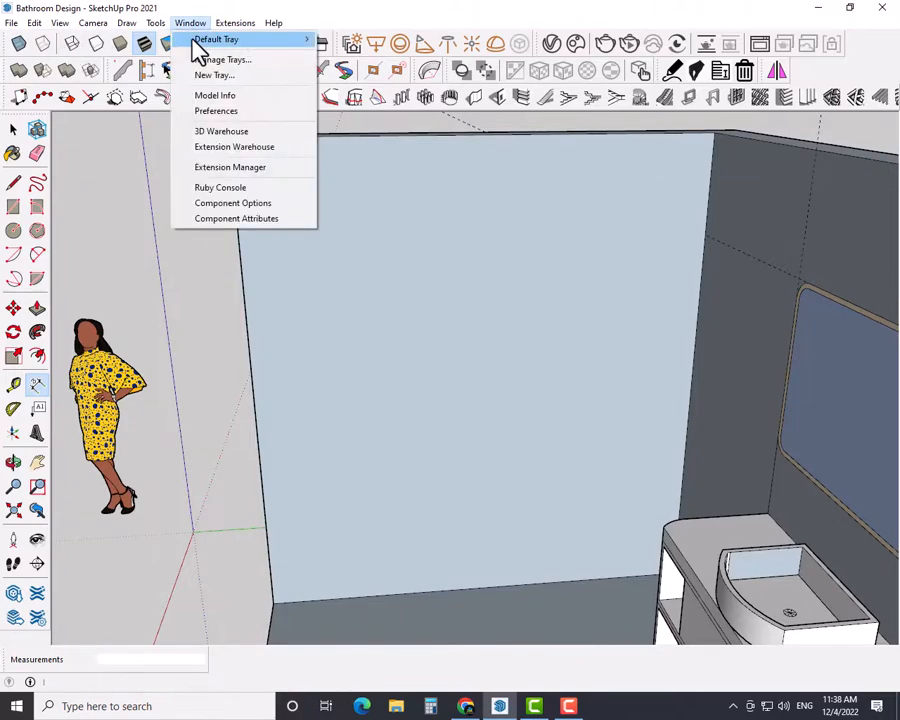
left_click(222, 132)
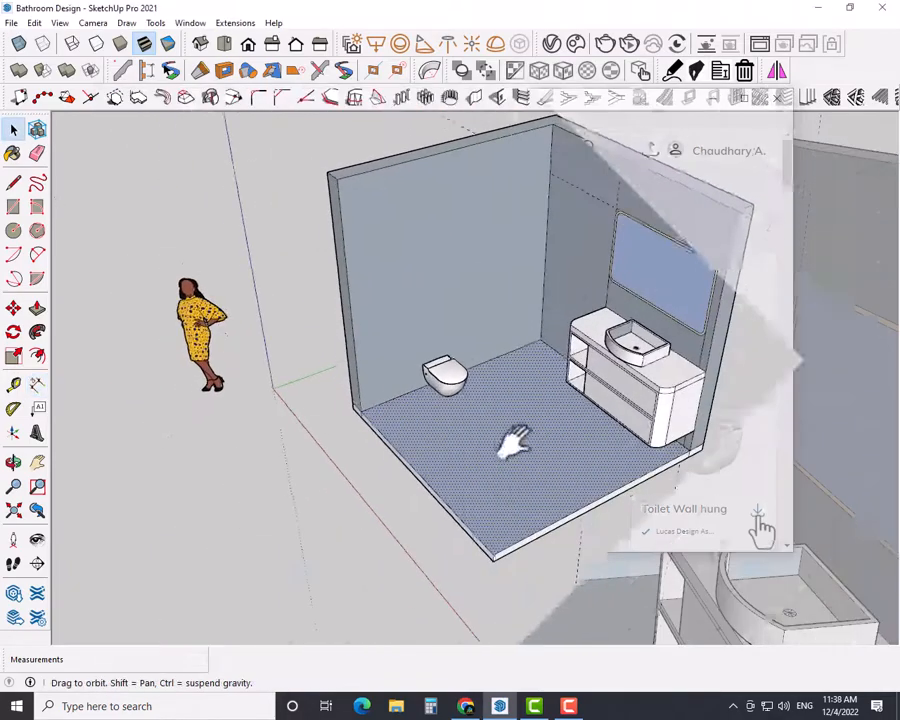
Step: Place a guide on the floor, parallel to and just inside the open edge opposite the vanity
middle_click_drag(508, 440, 326, 453)
scroll(420, 436, "up", 5)
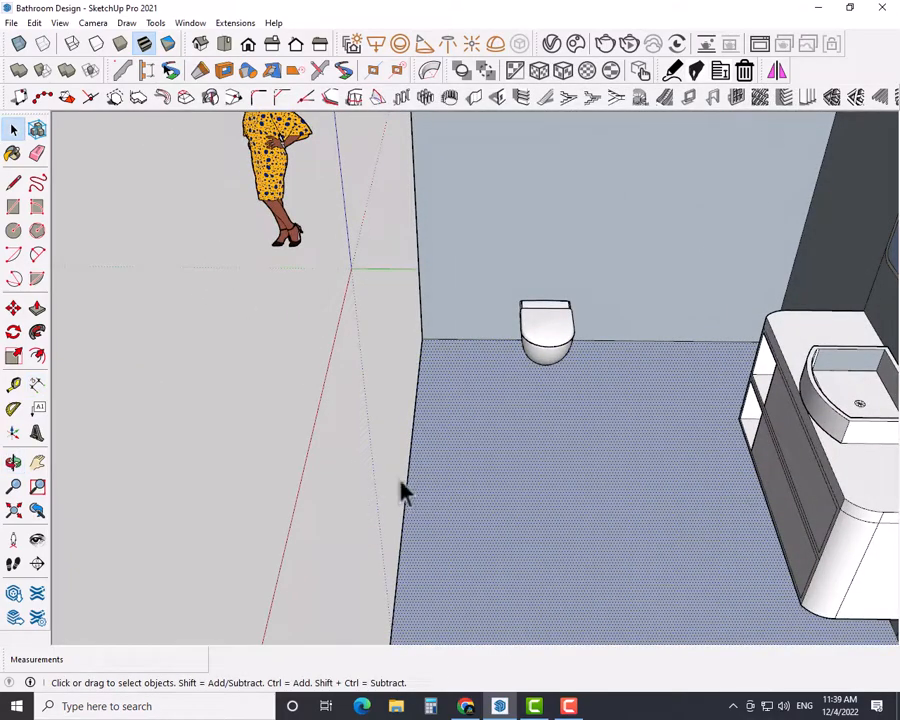
key("t")
left_click(432, 491)
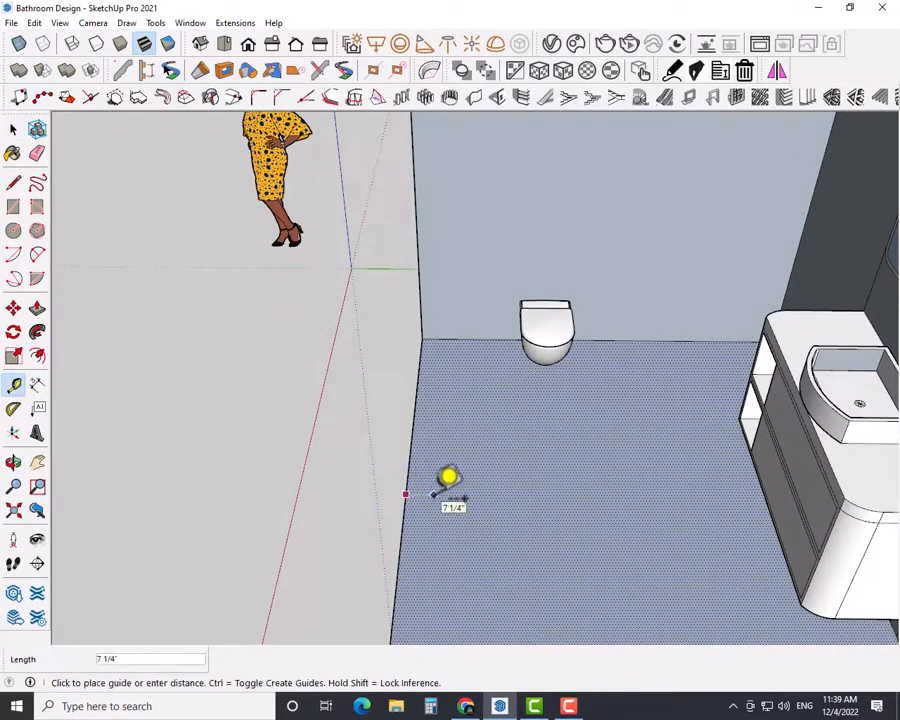
left_click(434, 492)
Step: Draw a rectangle strip between the floor guide and the open edge, running from the toilet wall to the floor's front edge
key("r")
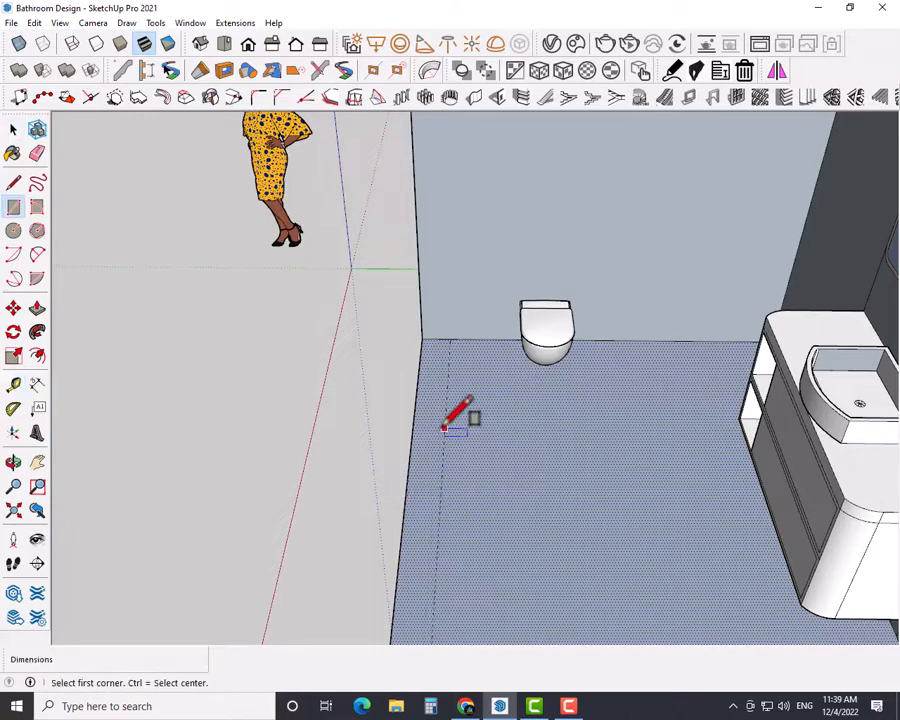
left_click(449, 341)
scroll(441, 420, "down", 3)
middle_click_drag(430, 464, 436, 424, "shift")
left_click(426, 470)
key("space")
scroll(467, 376, "down", 2)
scroll(432, 440, "up", 3)
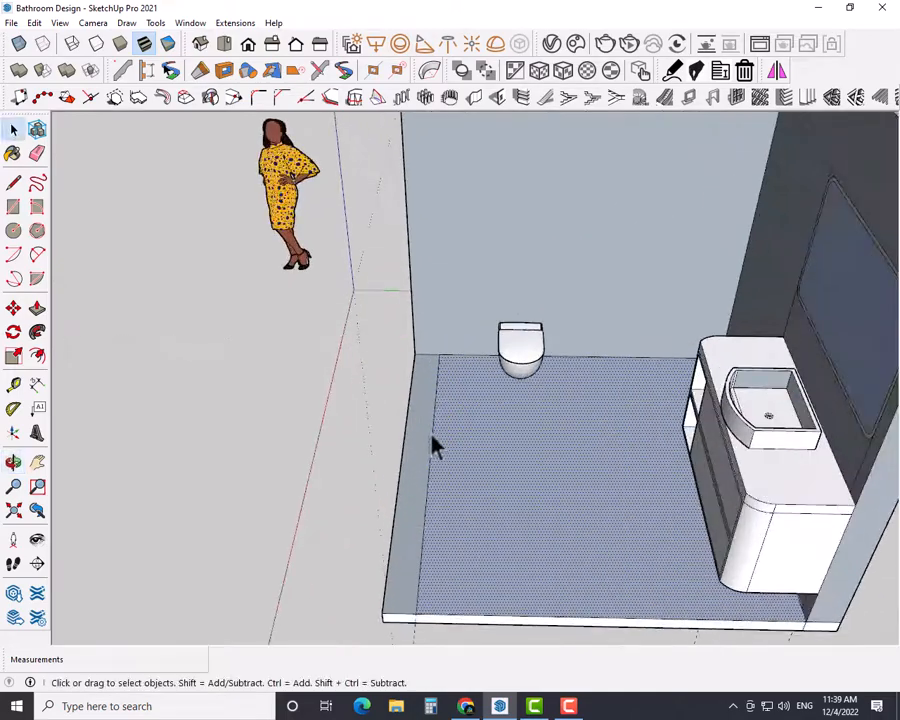
Step: Make a group from the narrow floor strip along the open edge
left_click(428, 443)
right_click(428, 435)
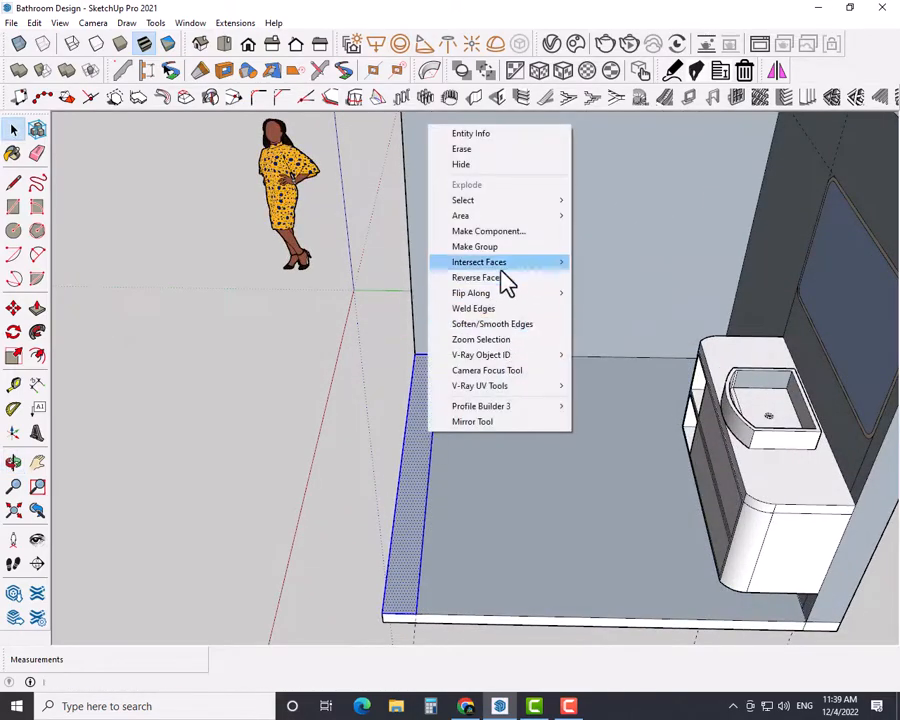
left_click(501, 247)
Step: Extrude the floor strip inside its group 10' upward to form the side wall opposite the vanity
double_click(424, 428)
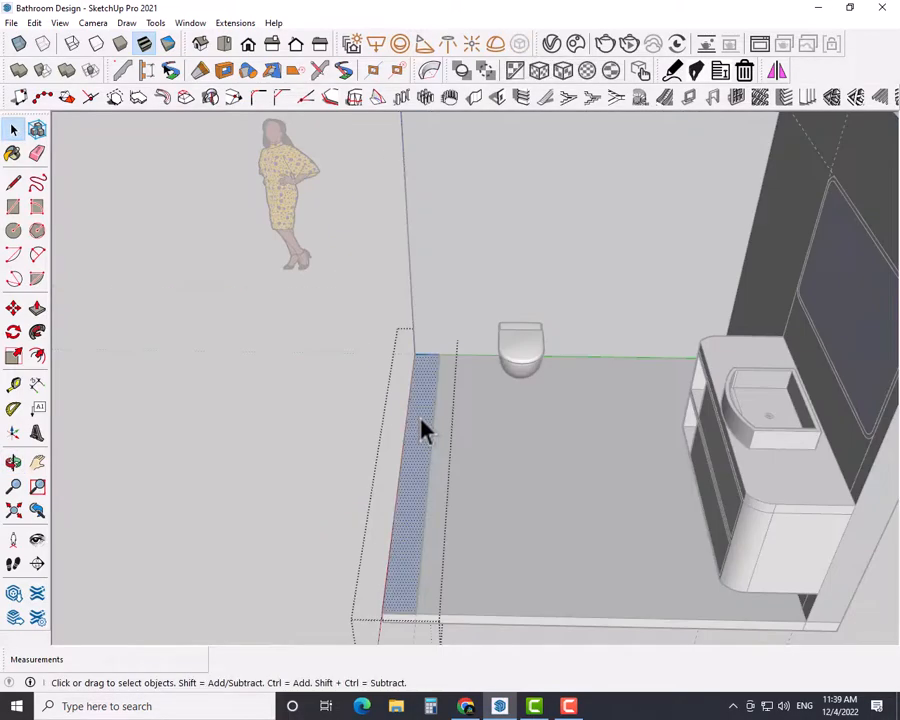
key("p")
left_click_drag(420, 430, 413, 369)
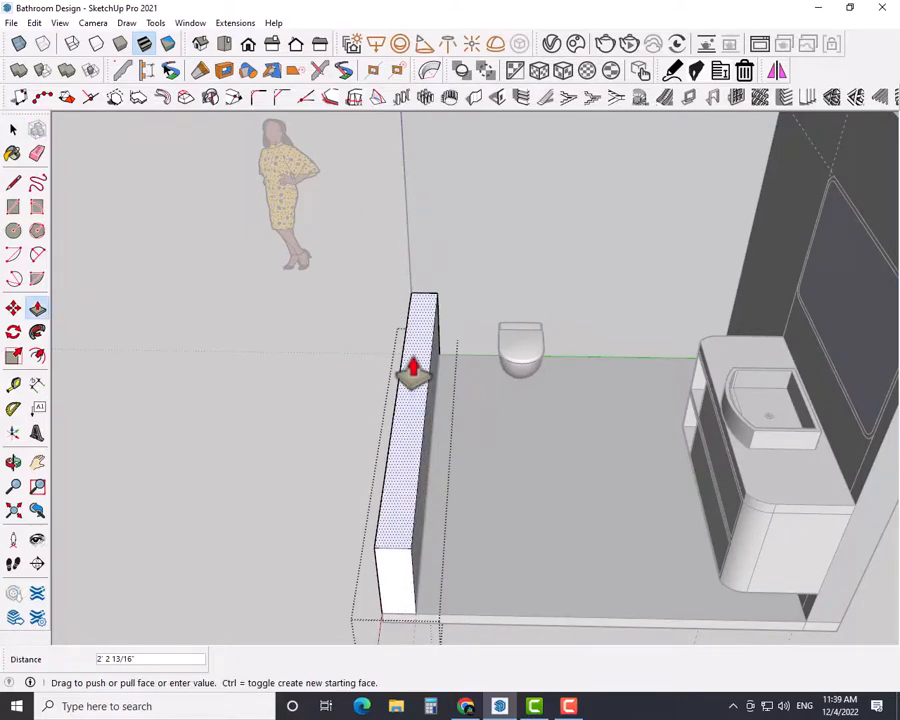
type("10'")
key("Return")
key("space")
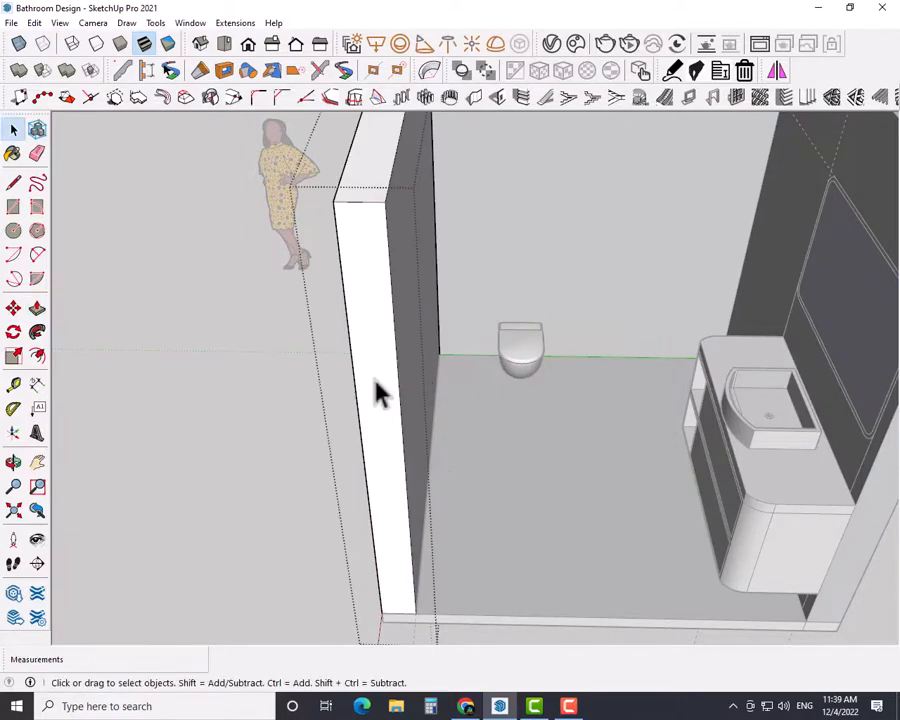
Step: Close the side wall group and move the toilet along its wall, closer to the new side wall
left_click(296, 378)
middle_click_drag(491, 363, 406, 402, "shift")
scroll(378, 307, "up", 3)
middle_click_drag(404, 298, 360, 364, "shift")
scroll(383, 462, "down", 4)
scroll(404, 430, "up", 5)
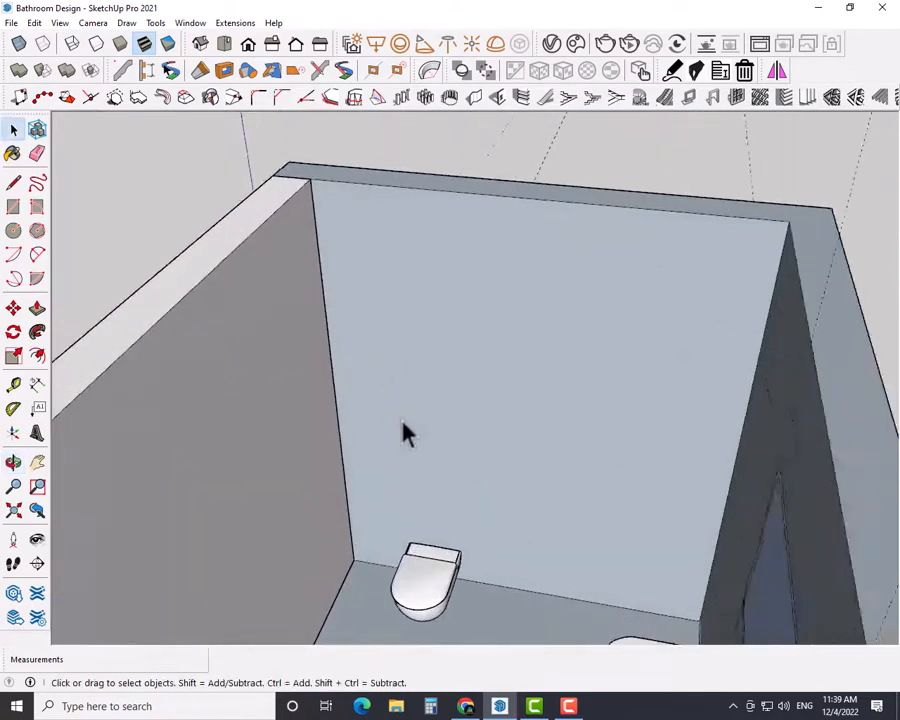
left_click(462, 595)
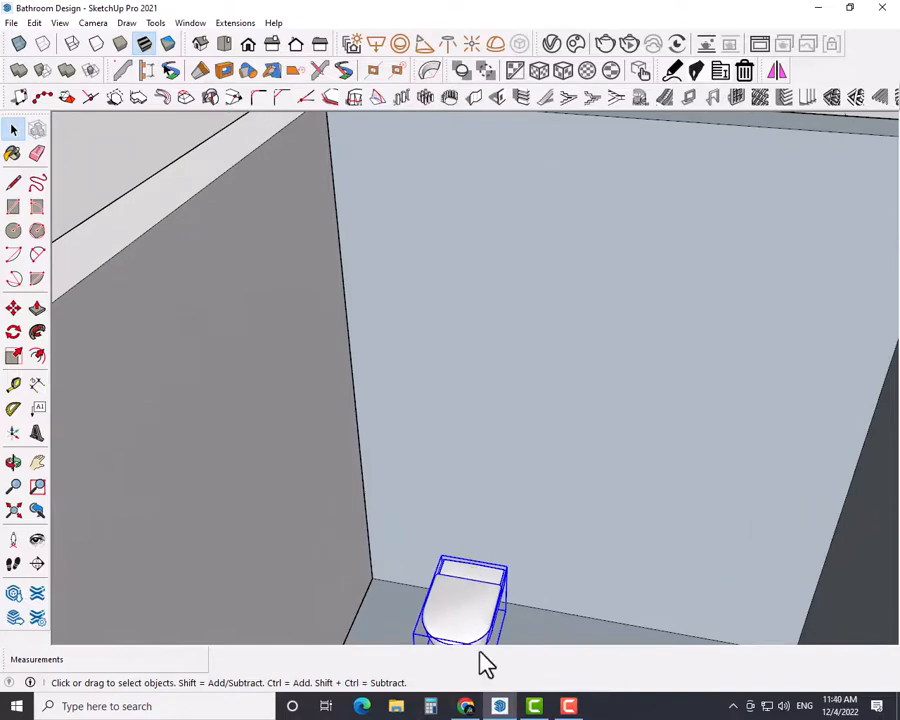
key("m")
left_click(462, 595)
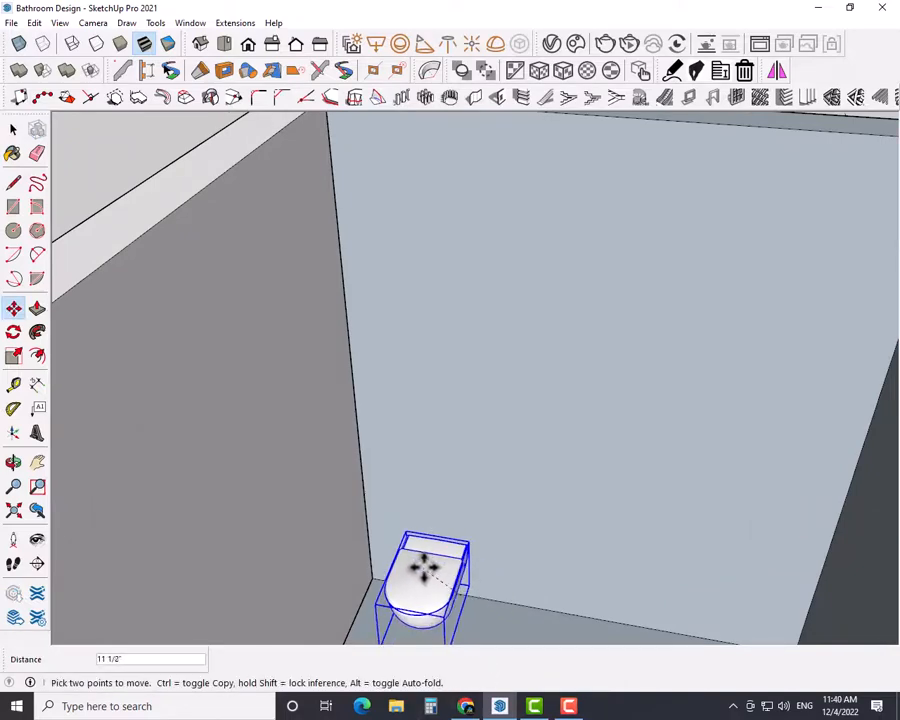
left_click(416, 562)
middle_click_drag(363, 583, 440, 538)
scroll(524, 520, "up", 2)
key("space")
Step: Place a horizontal guide 2' below the top edge of the wall behind the toilet
scroll(559, 533, "down", 2)
scroll(502, 542, "up", 2)
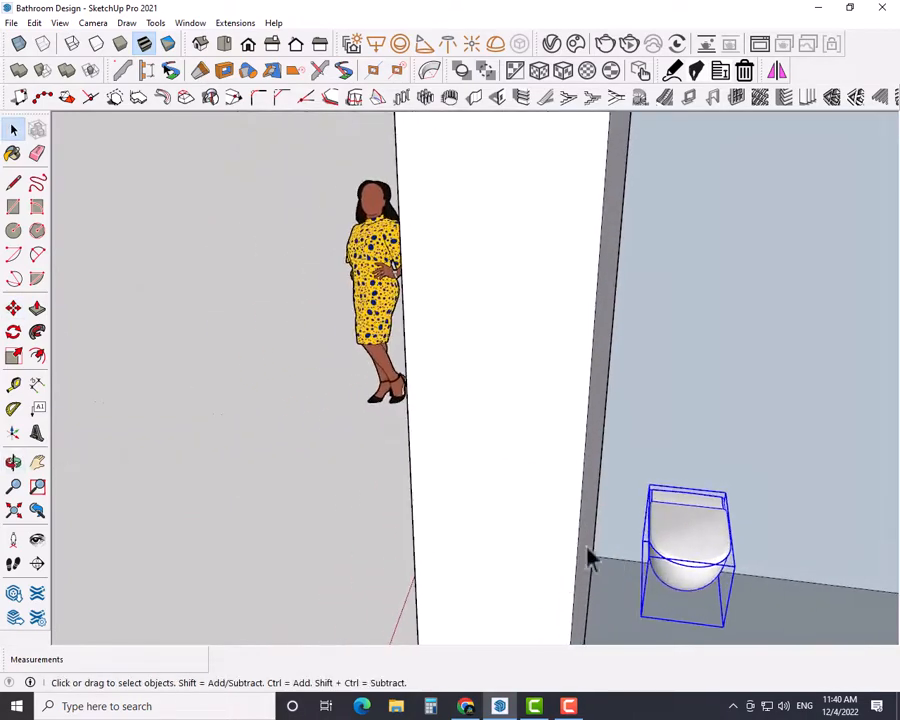
scroll(698, 540, "up", 1)
middle_click_drag(674, 541, 543, 434, "shift")
scroll(543, 434, "down", 3)
middle_click_drag(532, 481, 518, 609, "shift")
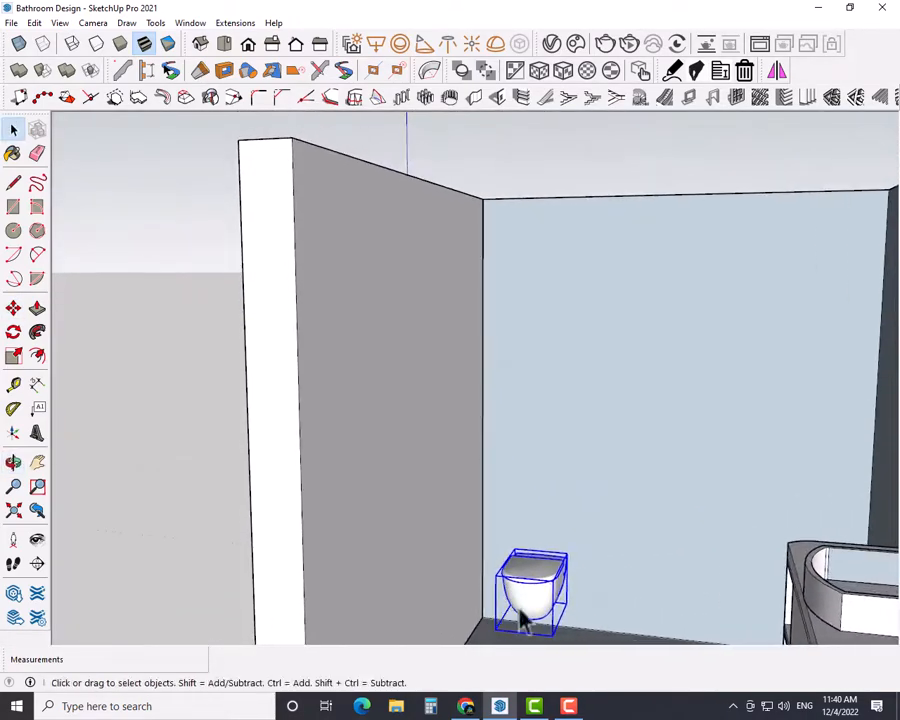
mouse_move(552, 522)
middle_mouse_down("shift")
mouse_move(602, 531)
mouse_move(514, 450)
mouse_move(524, 494)
mouse_move(528, 468)
middle_mouse_up("shift")
scroll(502, 458, "up", 2)
key("t")
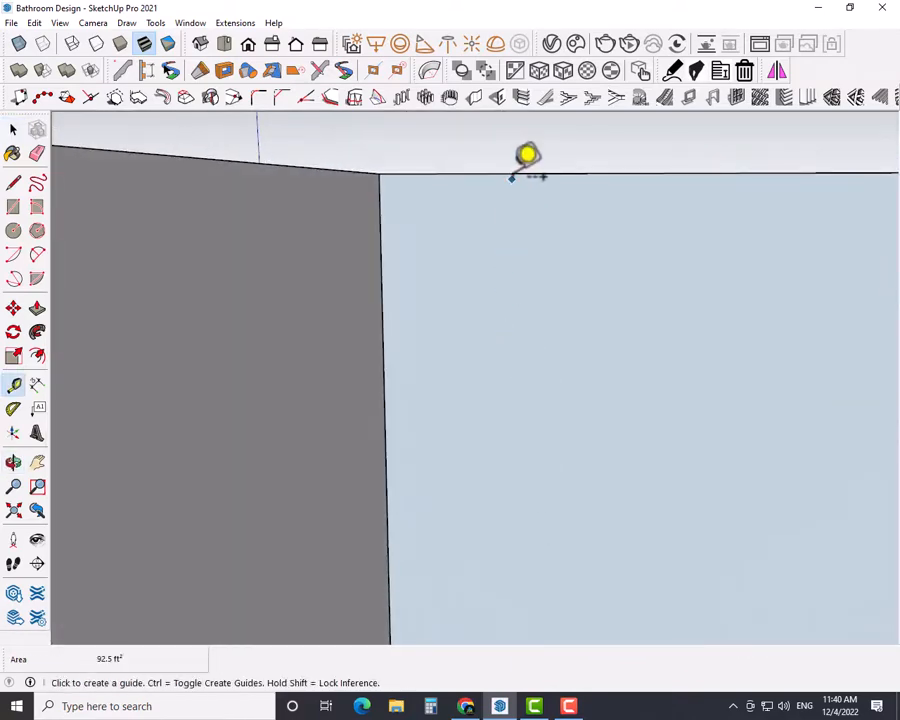
left_click(510, 175)
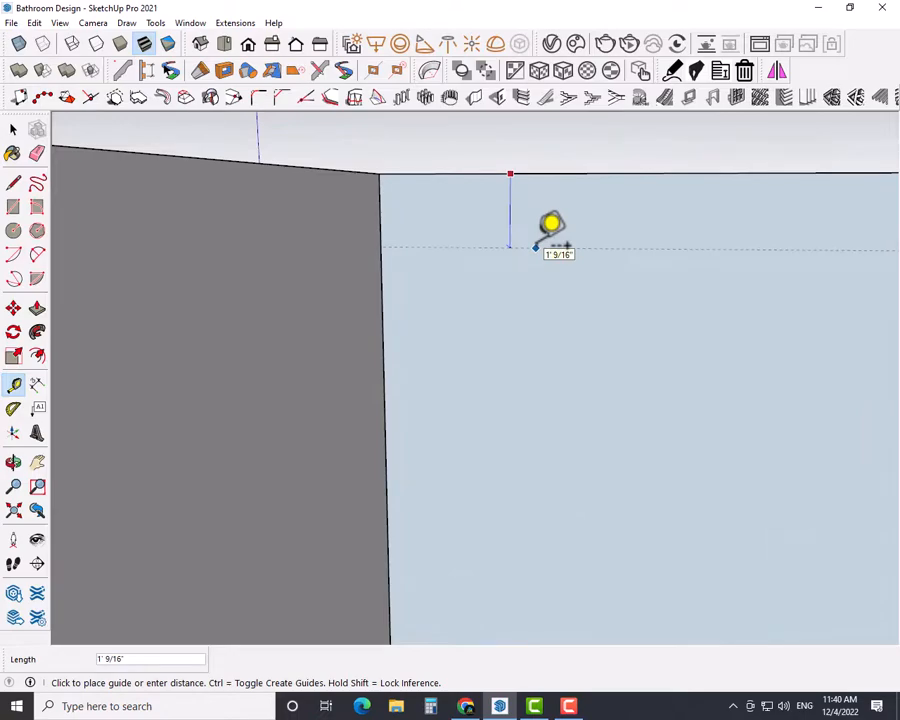
type("2'")
key("Return")
key("space")
scroll(557, 333, "down", 5)
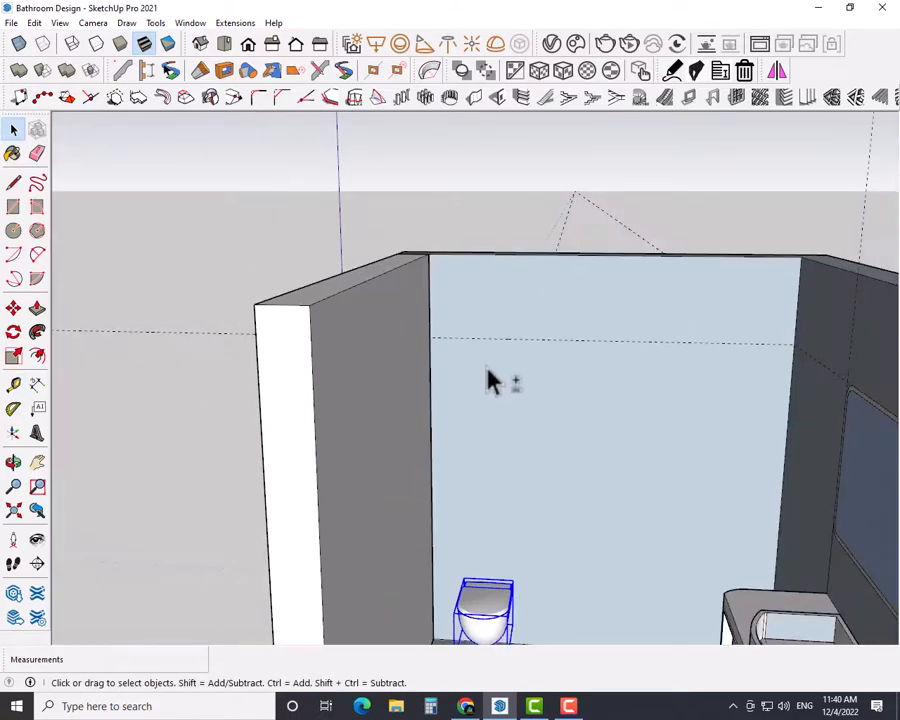
Step: Place a second horizontal guide on the toilet wall, parallel to the first and just above the toilet
middle_click_drag(486, 377, 455, 327)
key("t")
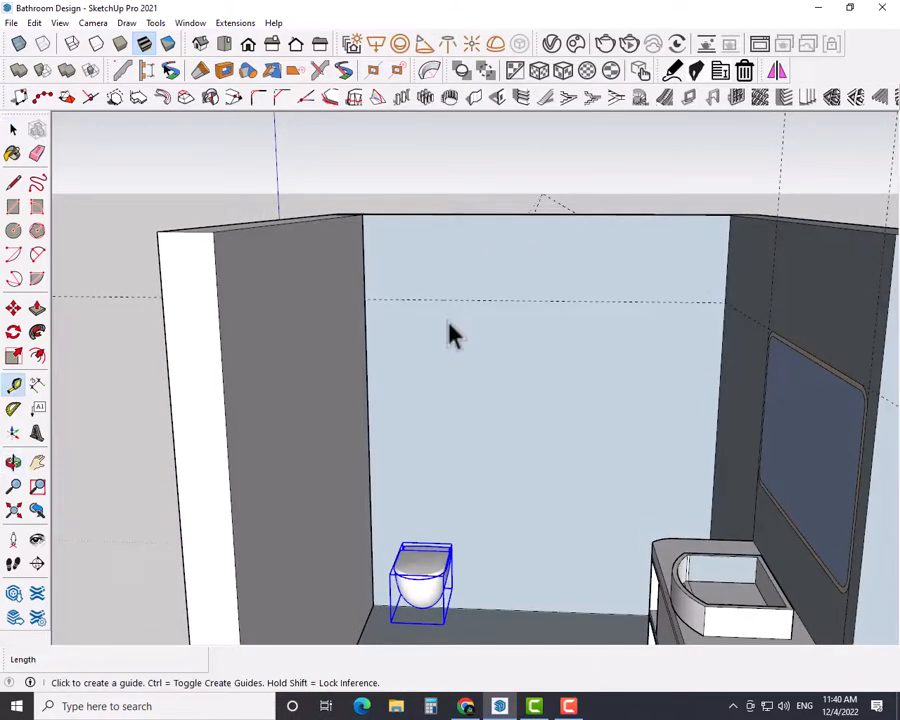
left_click(435, 300)
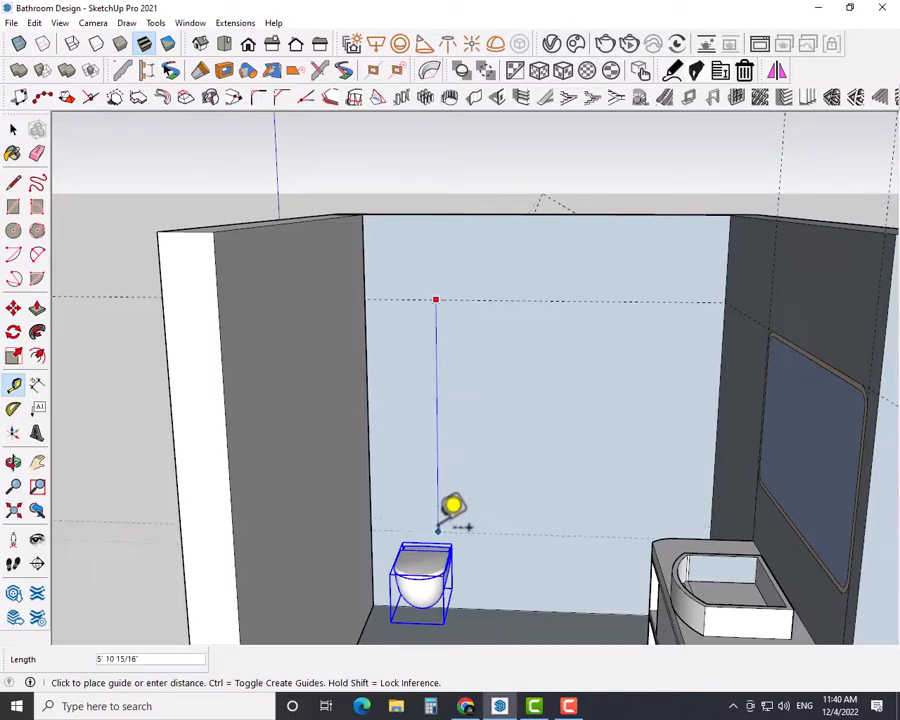
key("Return")
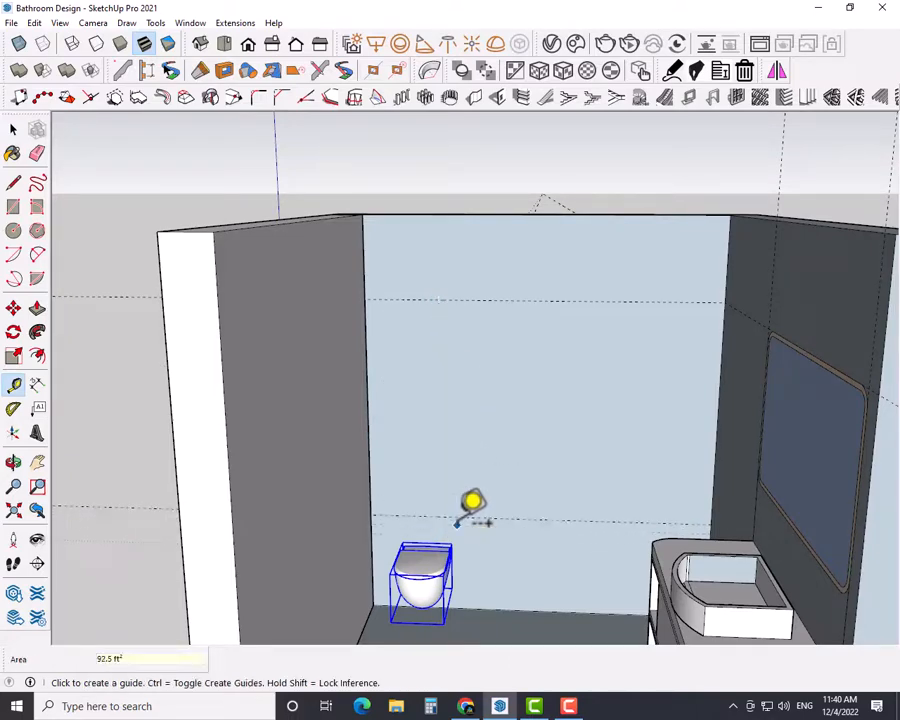
Step: Place two vertical guides on the toilet wall, one 4" from the side wall corner and another 2'6" beyond it
type("4")
key("Return")
left_click(381, 405)
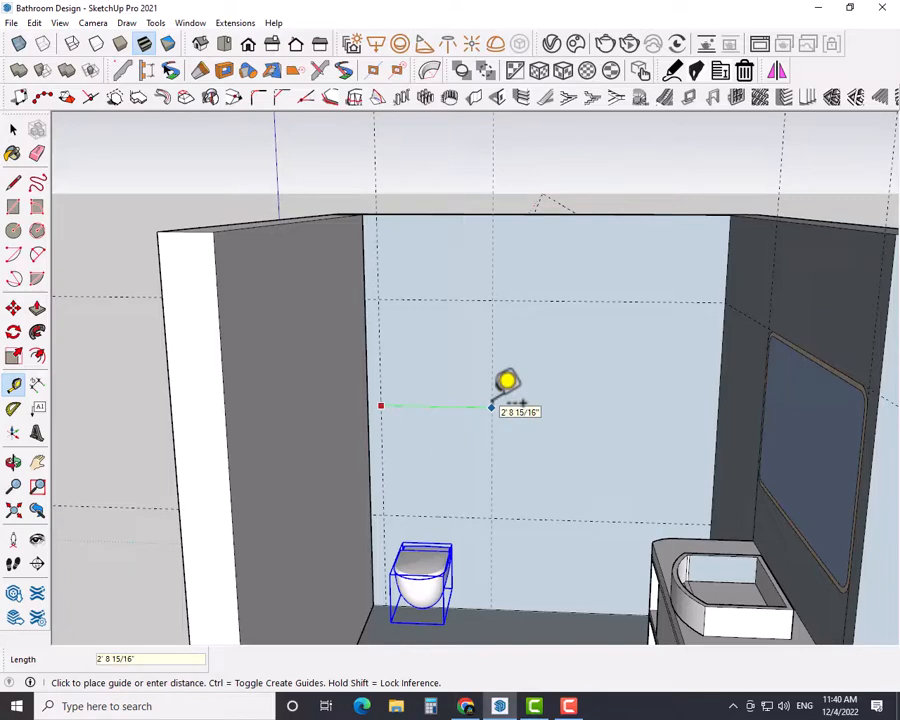
type("2'6")
key("Return")
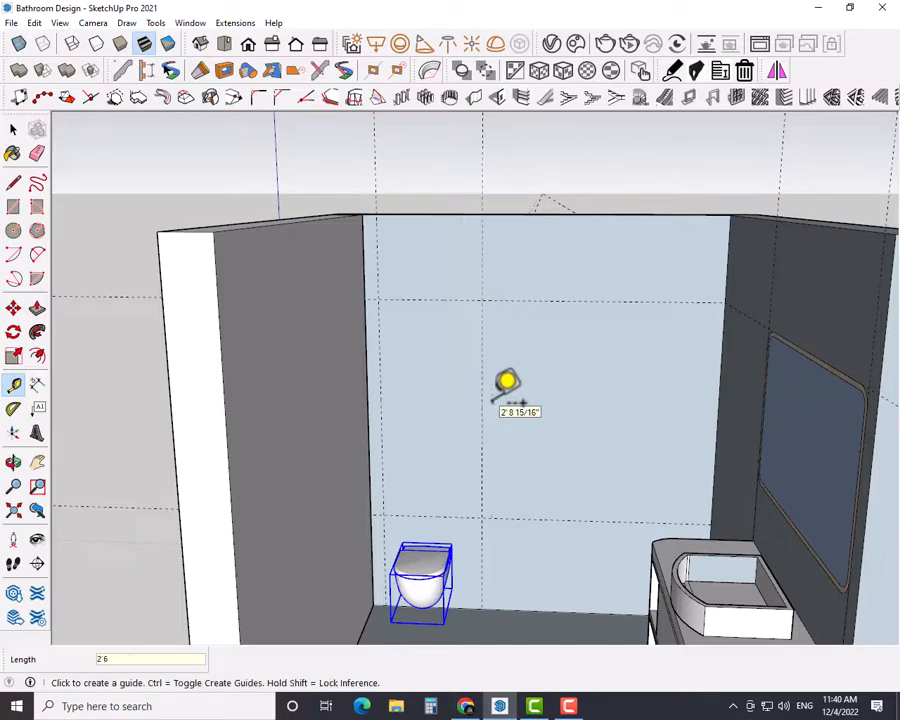
Step: Draw a rectangle above the toilet between the intersections of the two horizontal and two vertical guides
key("space")
key("r")
left_click(378, 299)
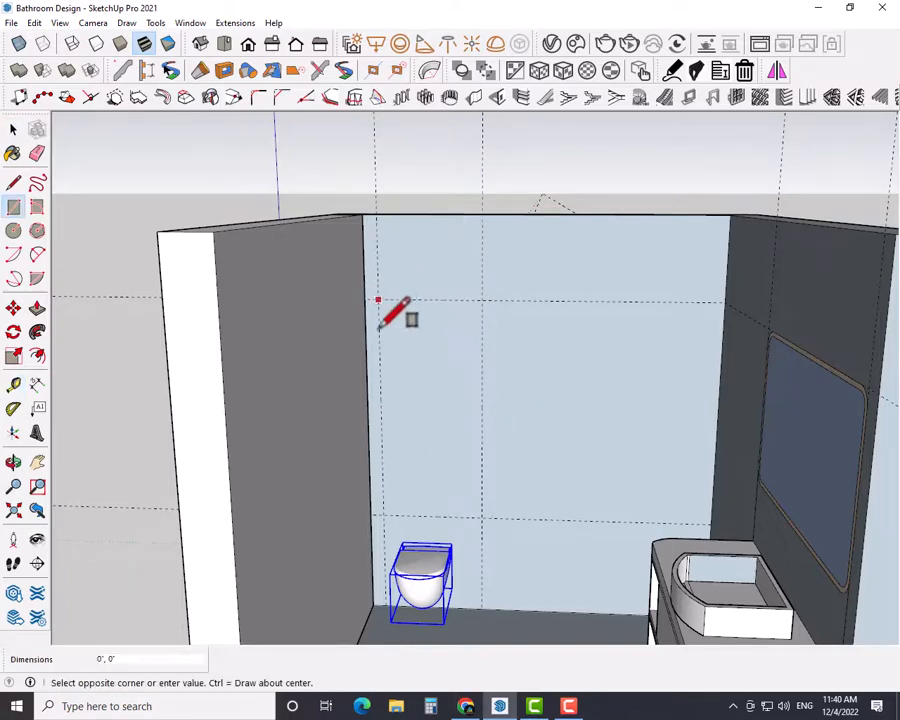
left_click(482, 517)
key("space")
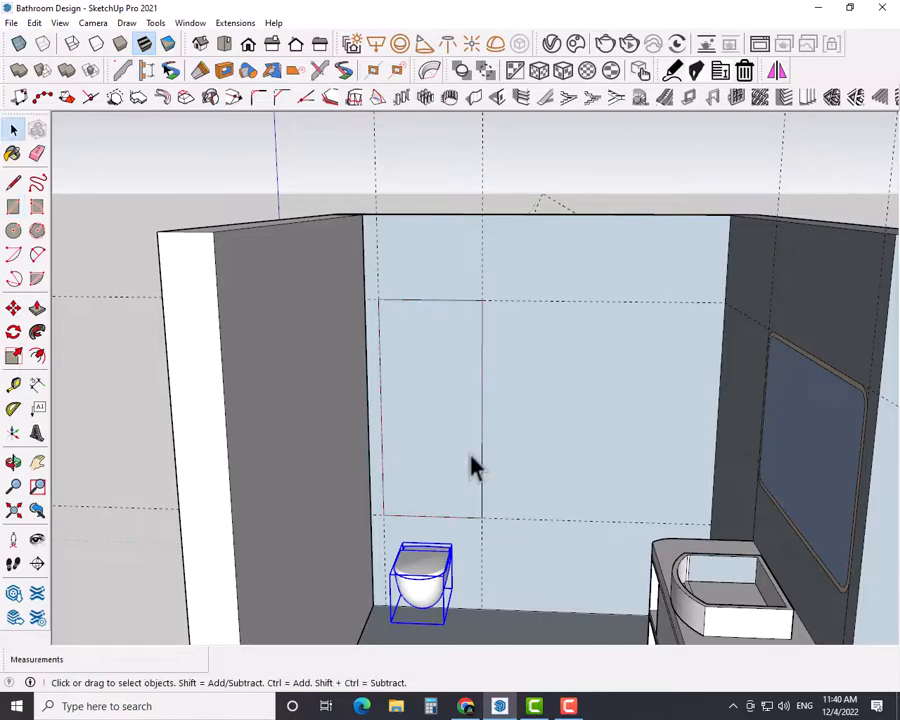
Step: Try to recess the rectangle above the toilet about 9 1/2" into the wall with Push/Pull
key("p")
left_click_drag(420, 454, 422, 447)
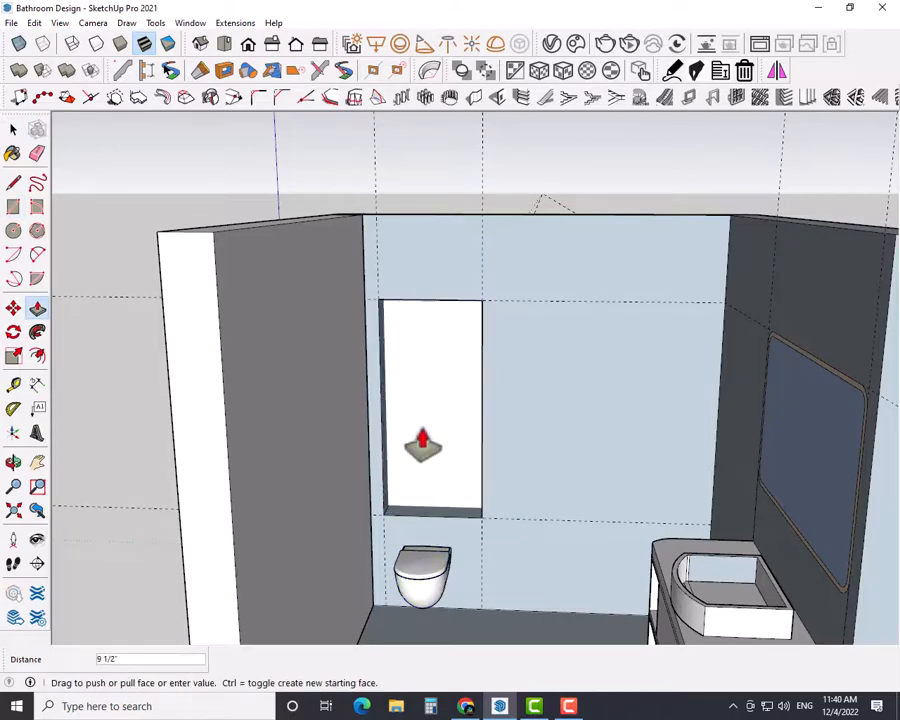
key("ctrl+z")
key("space")
Step: Divide the rectangle's vertical edge near the side wall into equal segments and draw a horizontal line across from its uppermost division point
scroll(440, 360, "up", 5)
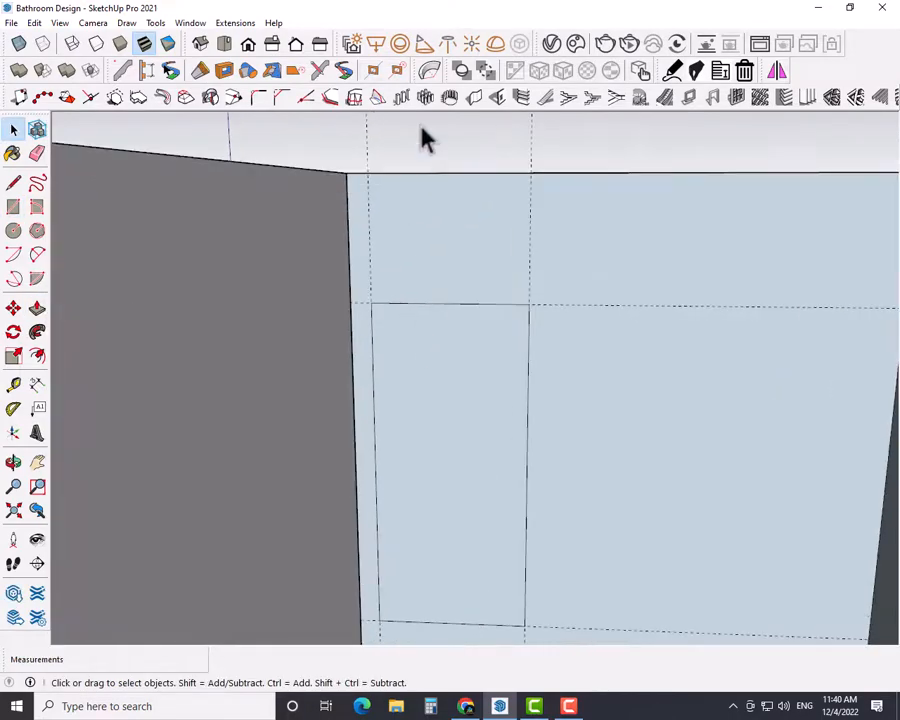
middle_click_drag(486, 351, 420, 304, "shift")
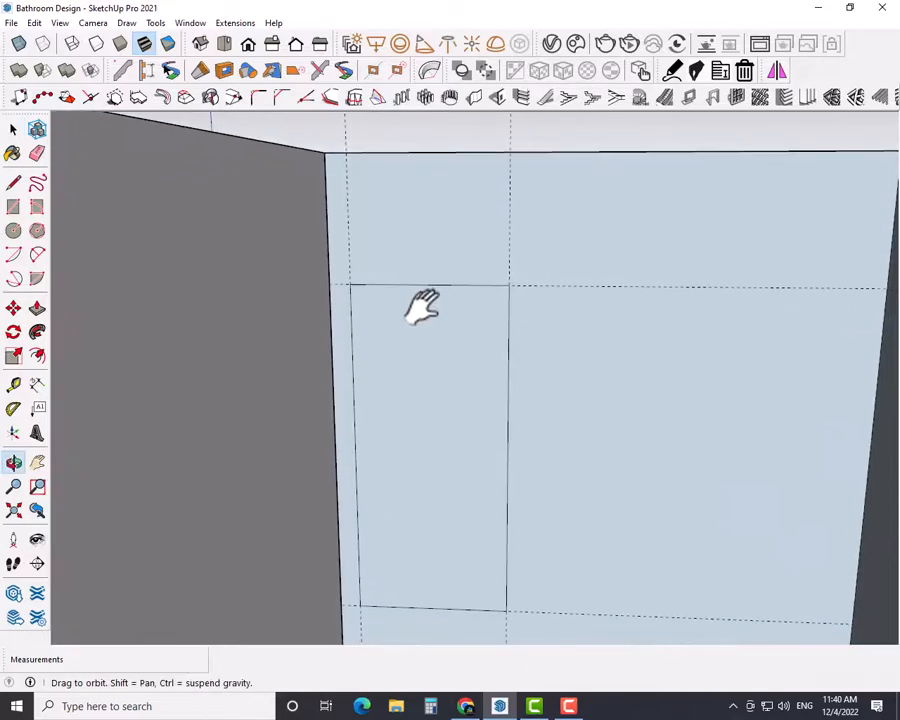
right_click(353, 366)
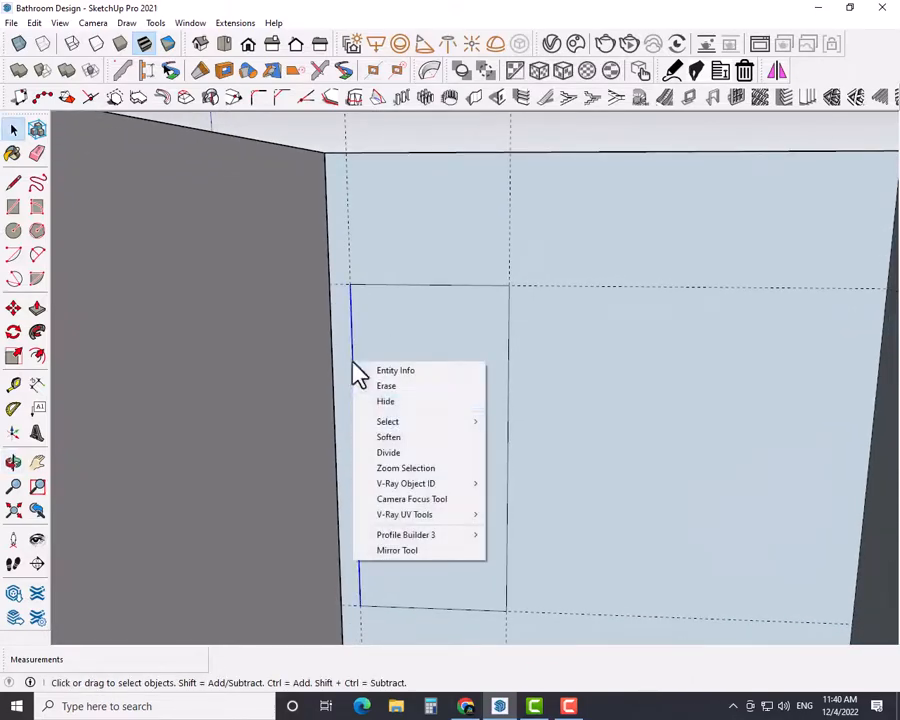
left_click(414, 454)
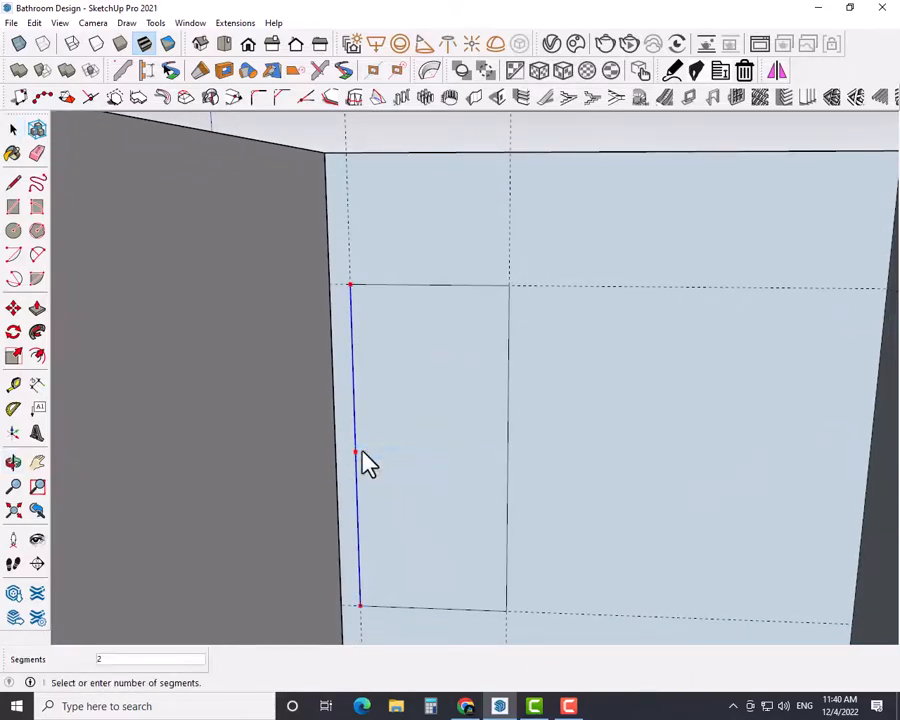
left_click(354, 367)
key("l")
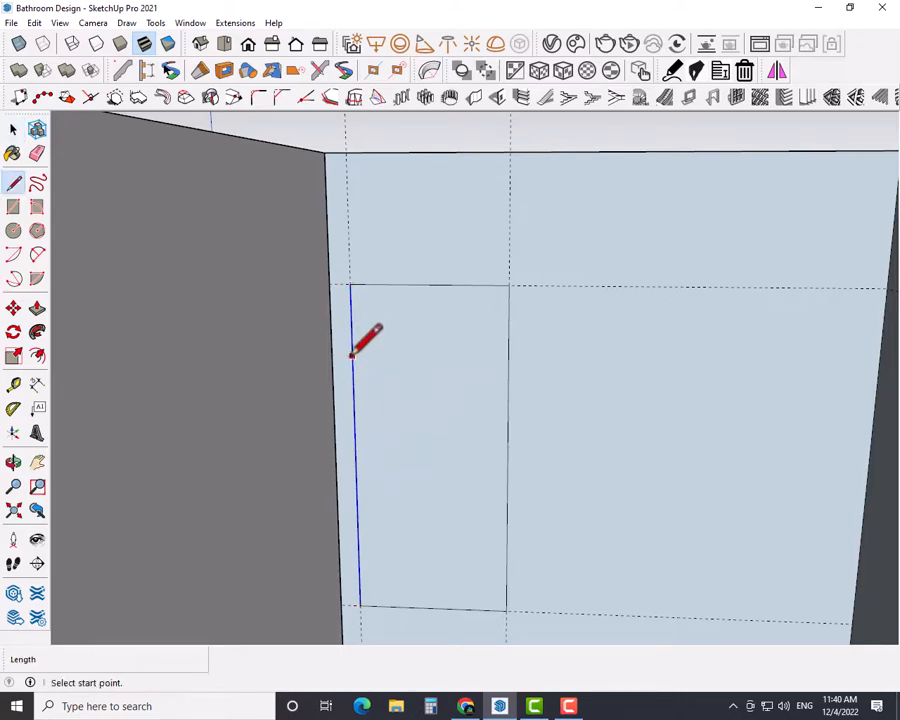
left_click(352, 369)
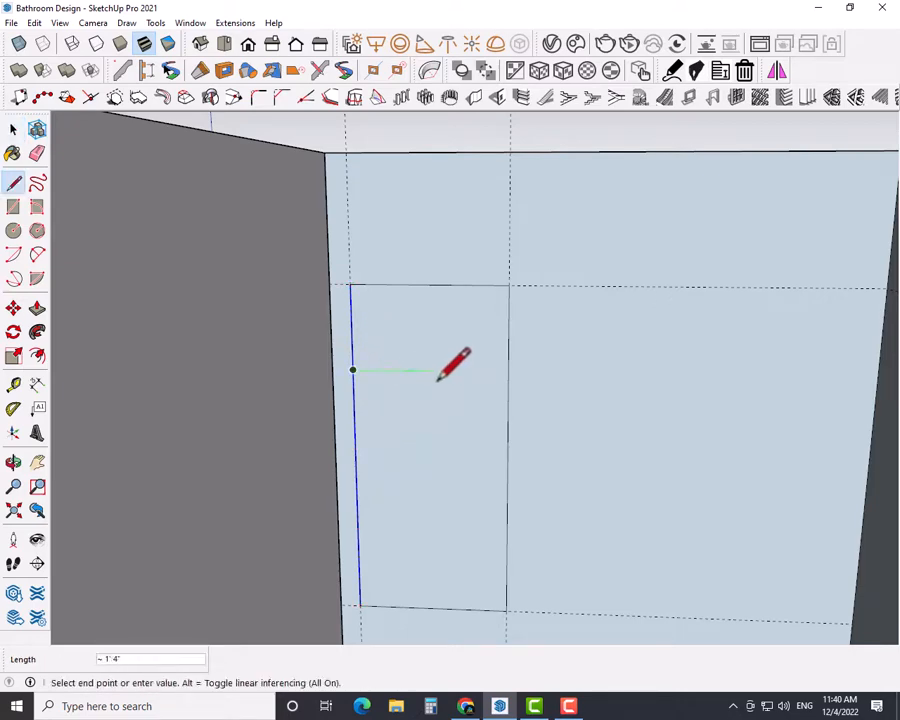
left_click(507, 368)
key("space")
Step: Offset the outline of the upper compartment inward by 1"
left_click(420, 360)
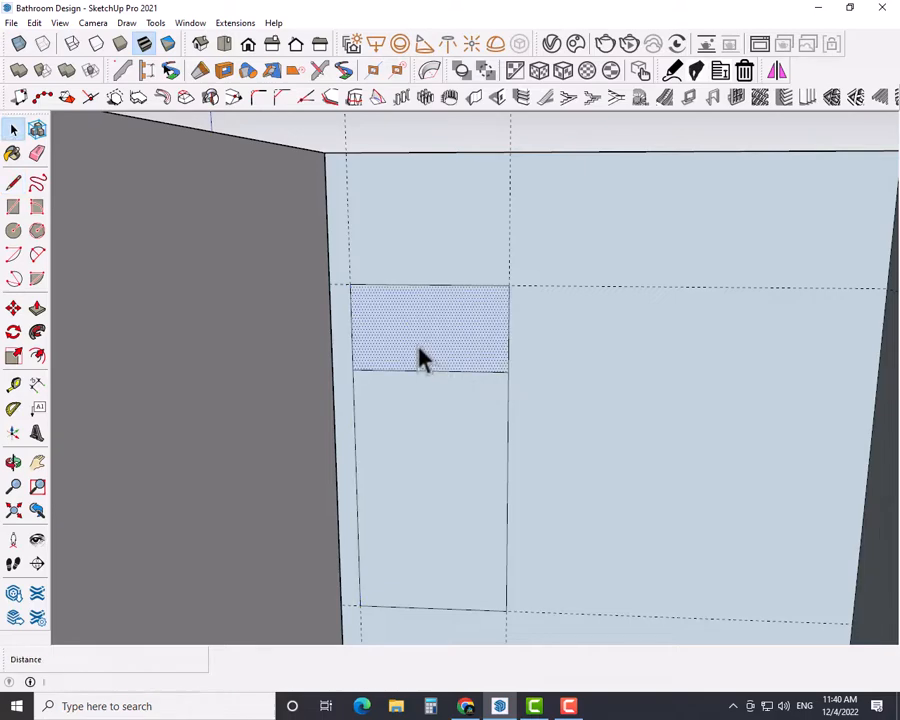
key("f")
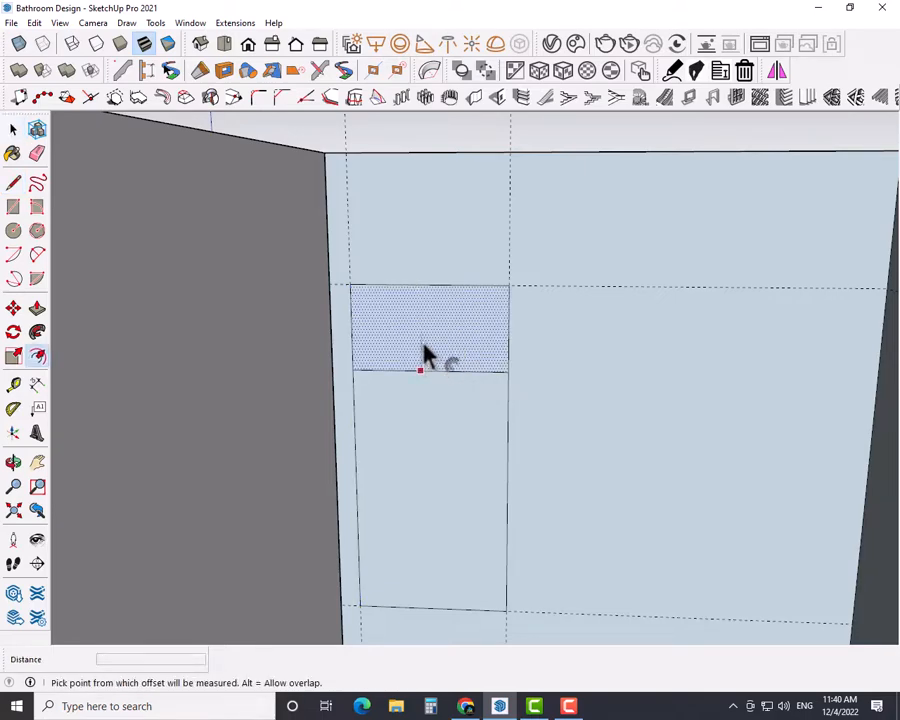
left_click(424, 343)
type("1")
key("Return")
key("space")
Step: Draw short lines extending the offset's lower edge to both sides of the compartment, forming a shelf strip
key("l")
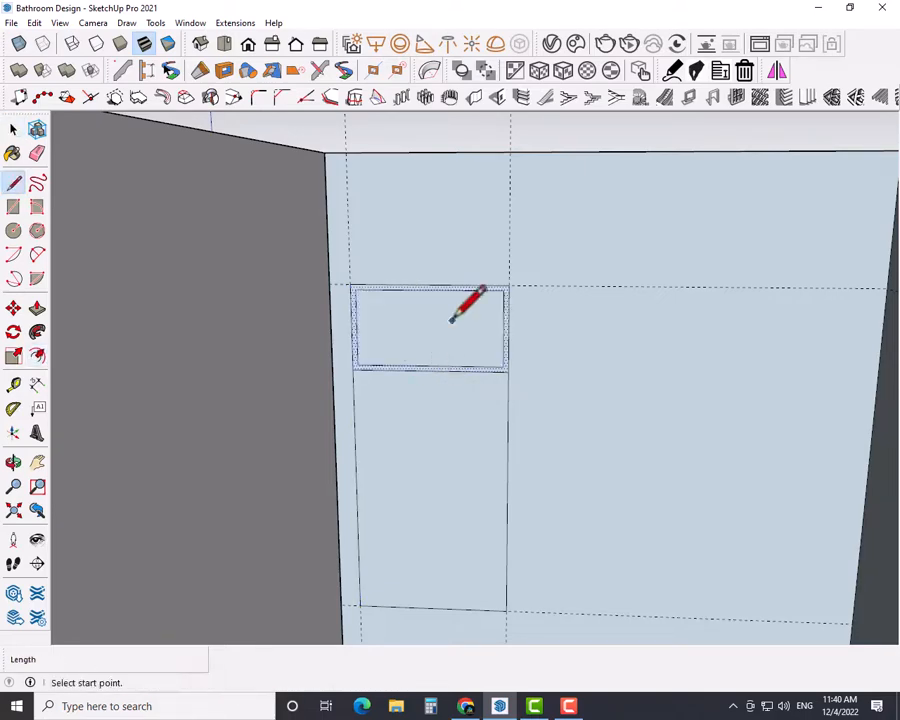
scroll(505, 352, "up", 3)
left_click(519, 390)
left_click(523, 394)
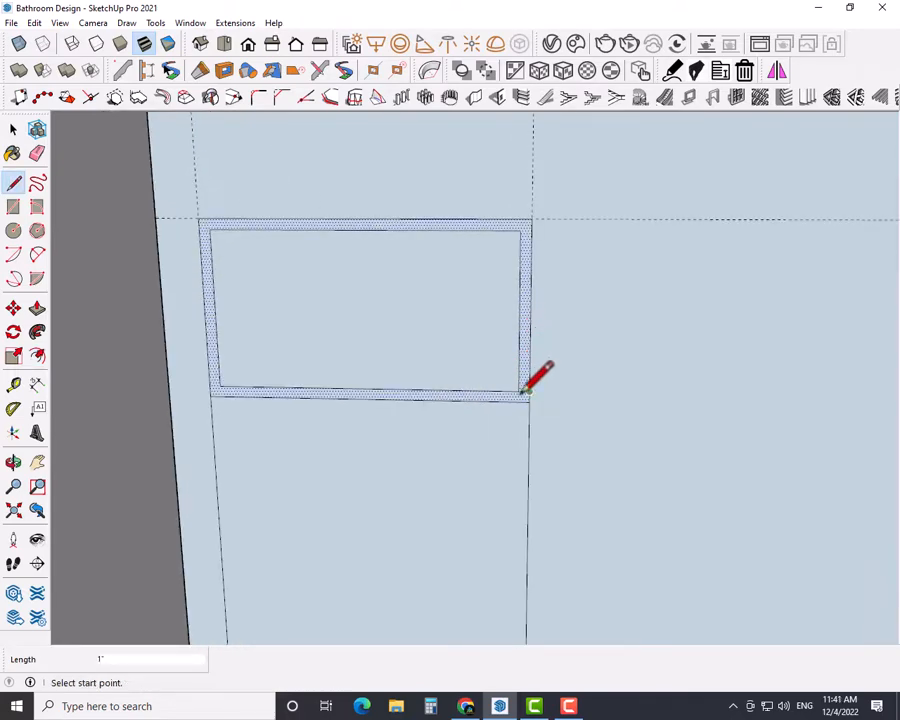
left_click(219, 386)
left_click(210, 386)
key("space")
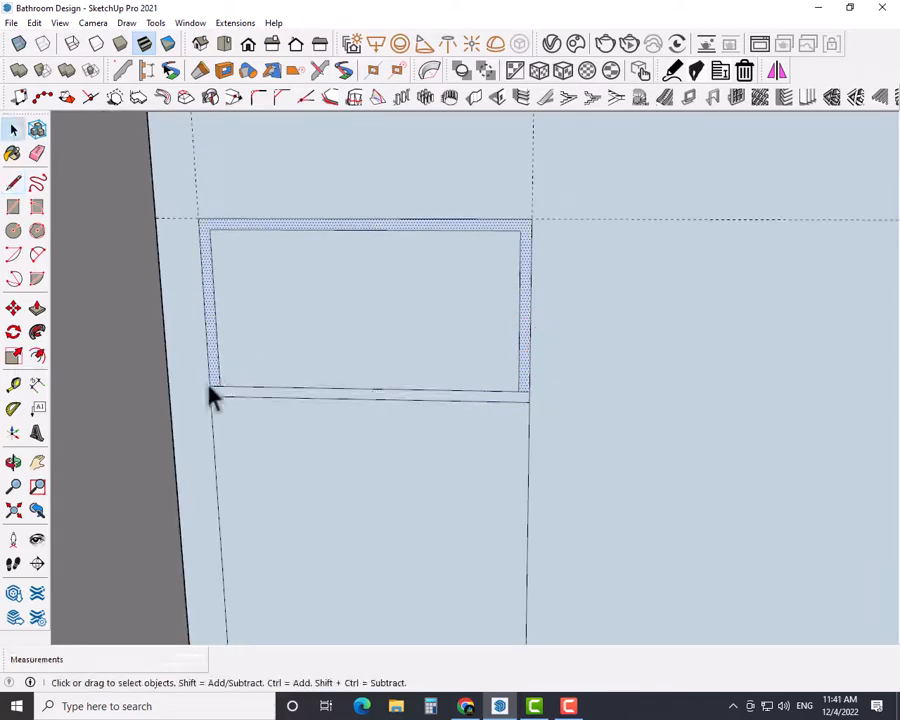
Step: Erase the offset's upper and two vertical edges, keeping only the shelf strip at the compartment's base
key("e")
left_click_drag(205, 233, 462, 224)
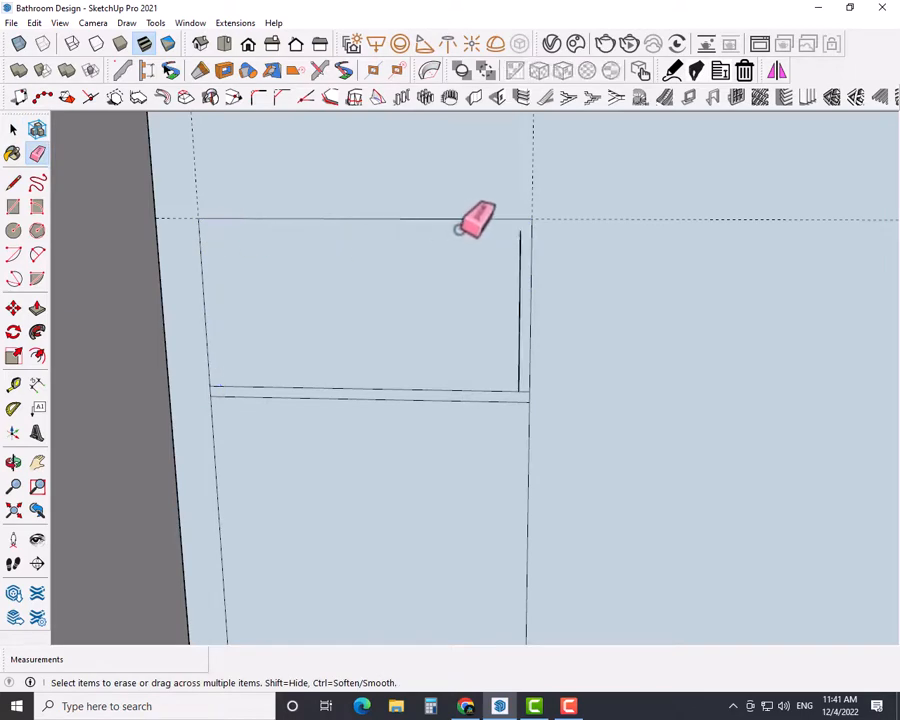
left_click(516, 243)
key("space")
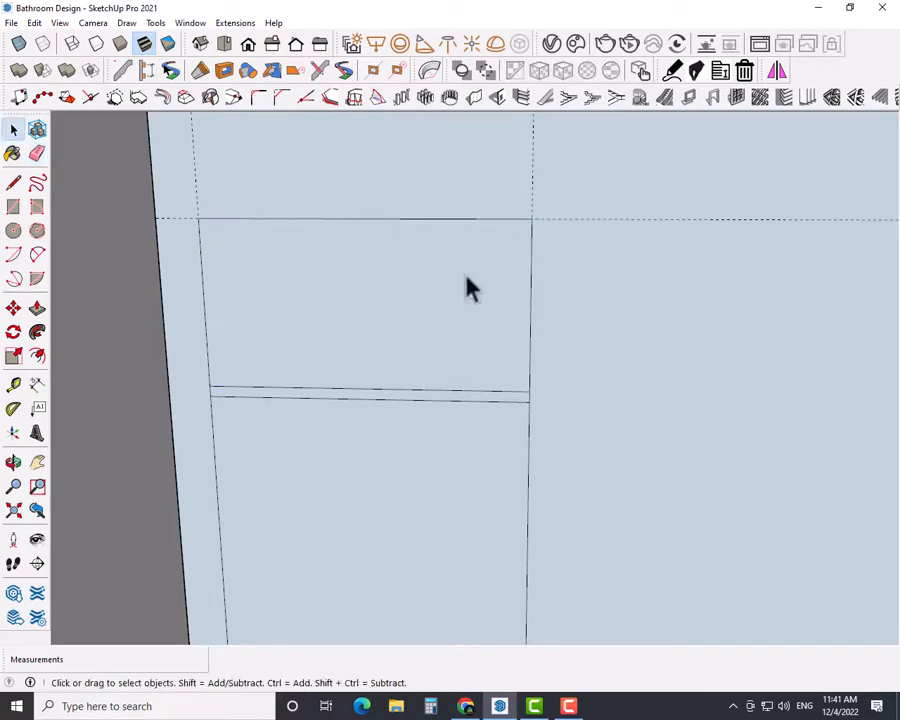
Step: Try to copy the two shelf lines together with the face below them 1' 4 1/2" down the rectangle
left_click(259, 397)
left_click(261, 383, "ctrl")
scroll(291, 431, "down", 4)
middle_click_drag(291, 432, 305, 365, "shift")
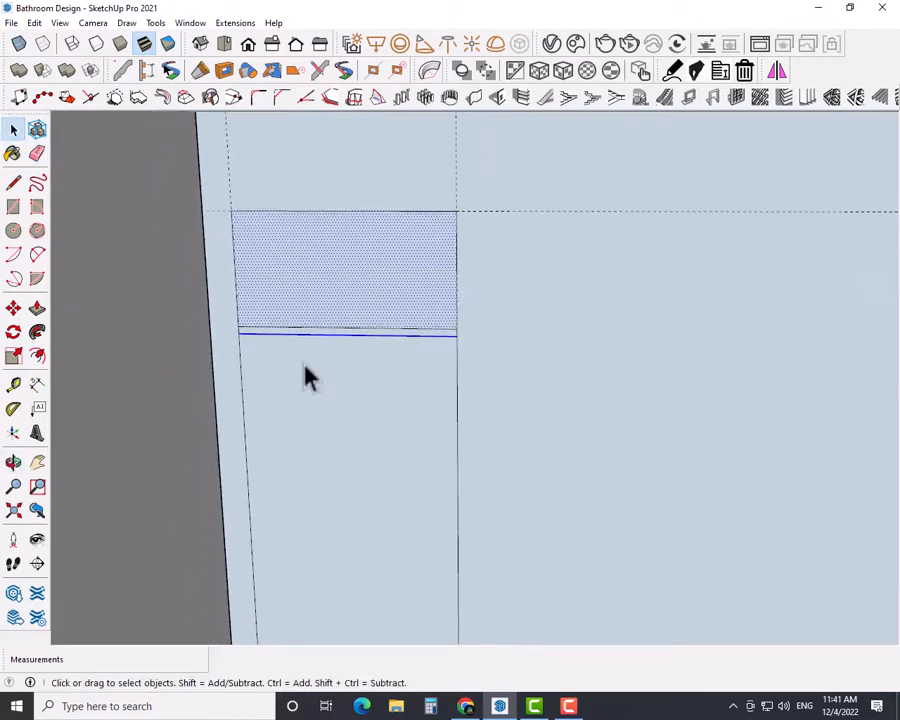
left_click(305, 365)
left_click(304, 327, "ctrl")
left_click(306, 334, "ctrl")
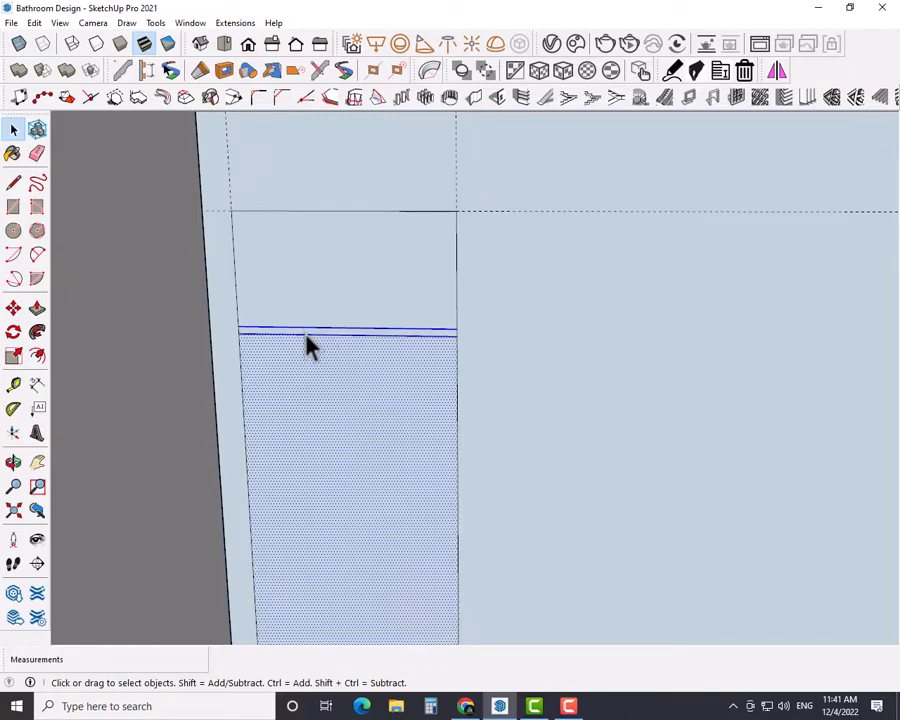
key("m")
key("ctrl")
left_click(238, 334)
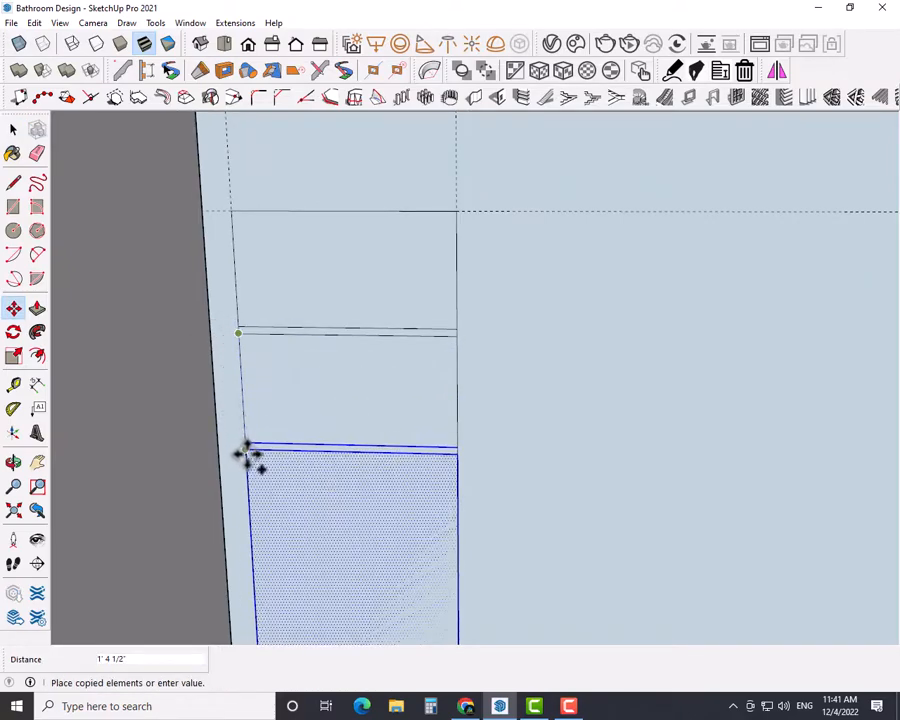
left_click(247, 455)
scroll(246, 450, "down", 2)
middle_click_drag(246, 450, 260, 343, "shift")
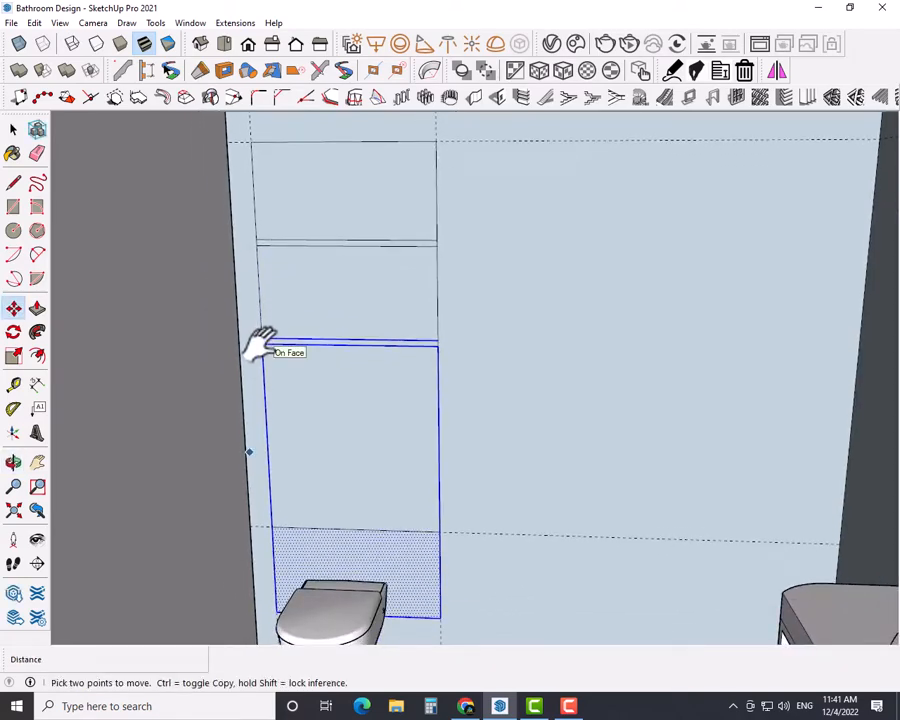
key("Delete")
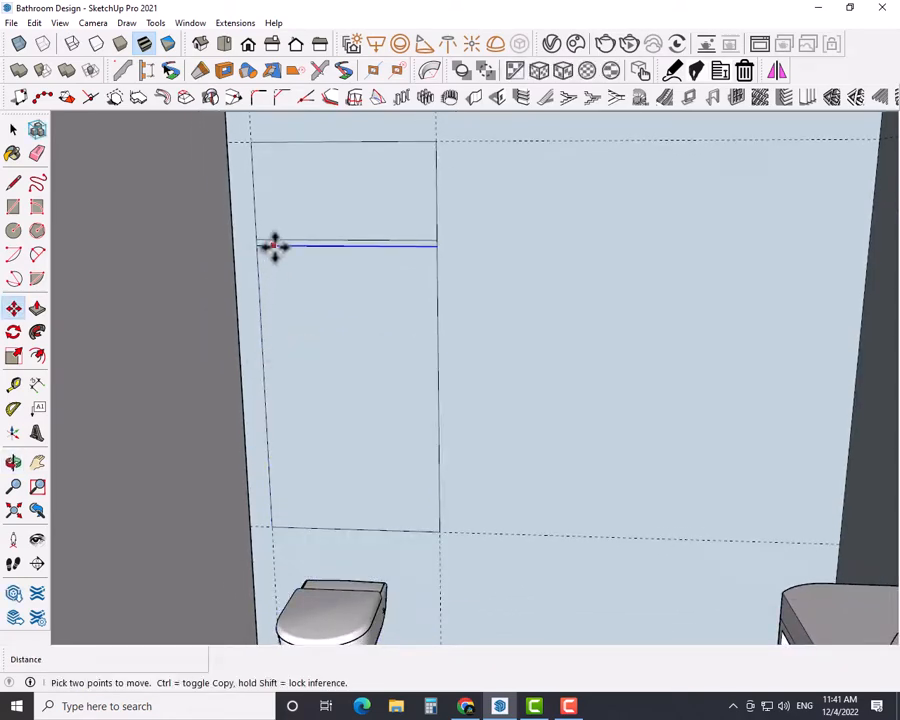
Step: Copy the two shelf lines down the rectangle twice at 1' 4 1/2" spacing, dividing it into four compartments
key("space")
left_click(303, 223)
left_click(290, 243)
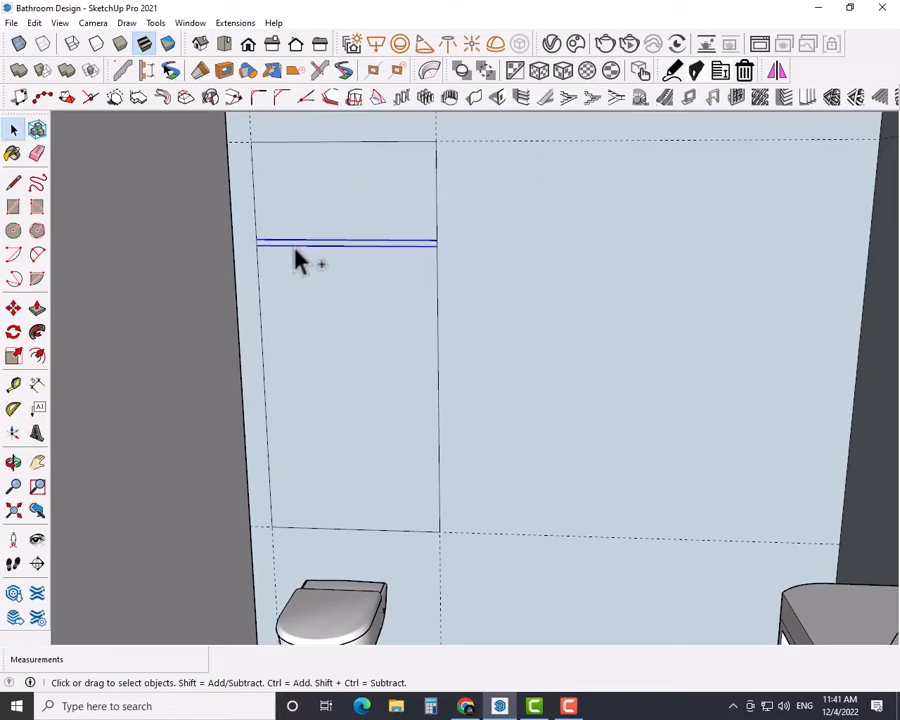
key("m")
key("ctrl")
left_click(252, 244)
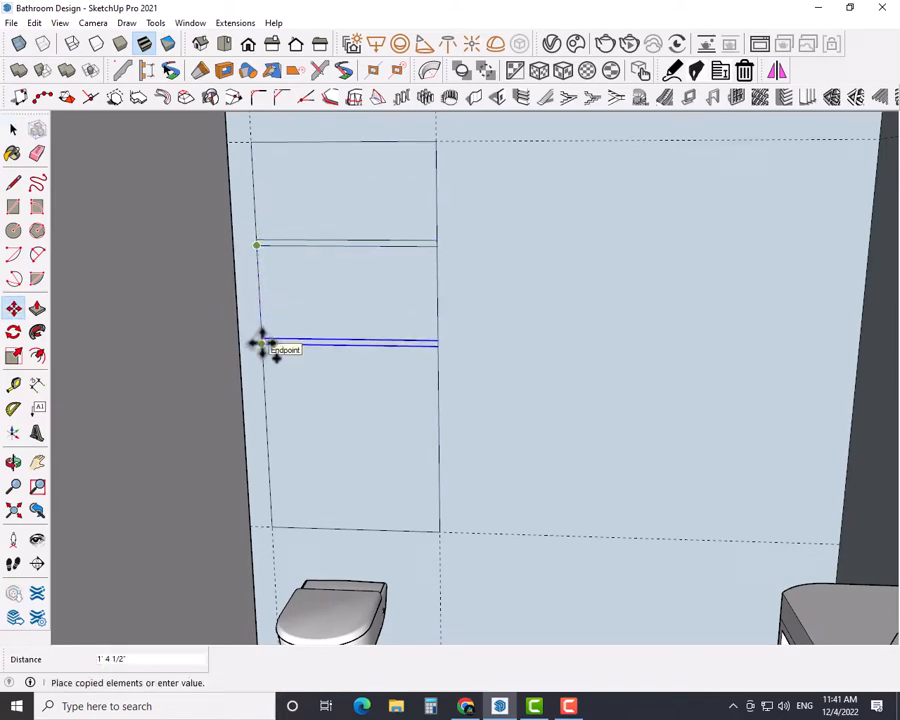
left_click(261, 344)
left_click(261, 344)
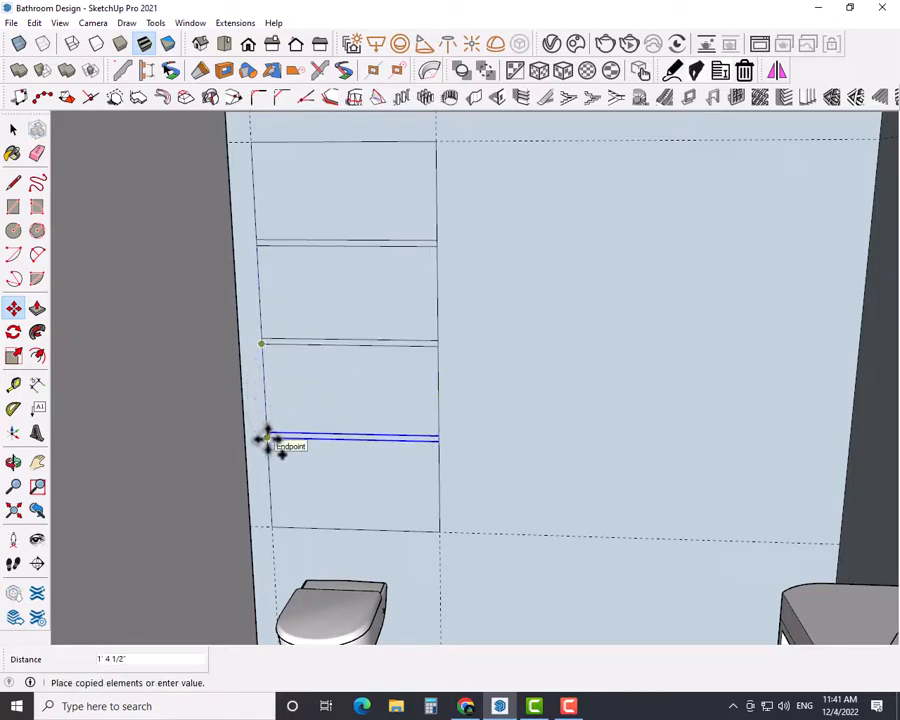
left_click(267, 438)
key("space")
Step: Push the top compartment's face into the wall and recess the three compartments below it to the same depth
left_click(304, 380)
middle_click_drag(304, 380, 305, 347)
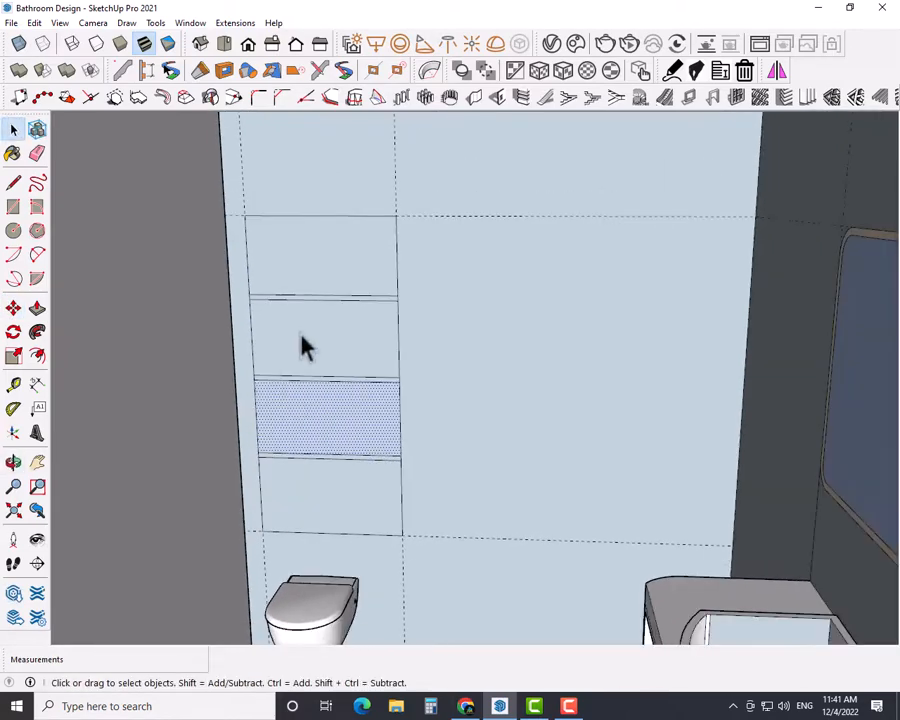
left_click(317, 283)
key("p")
left_click(321, 287)
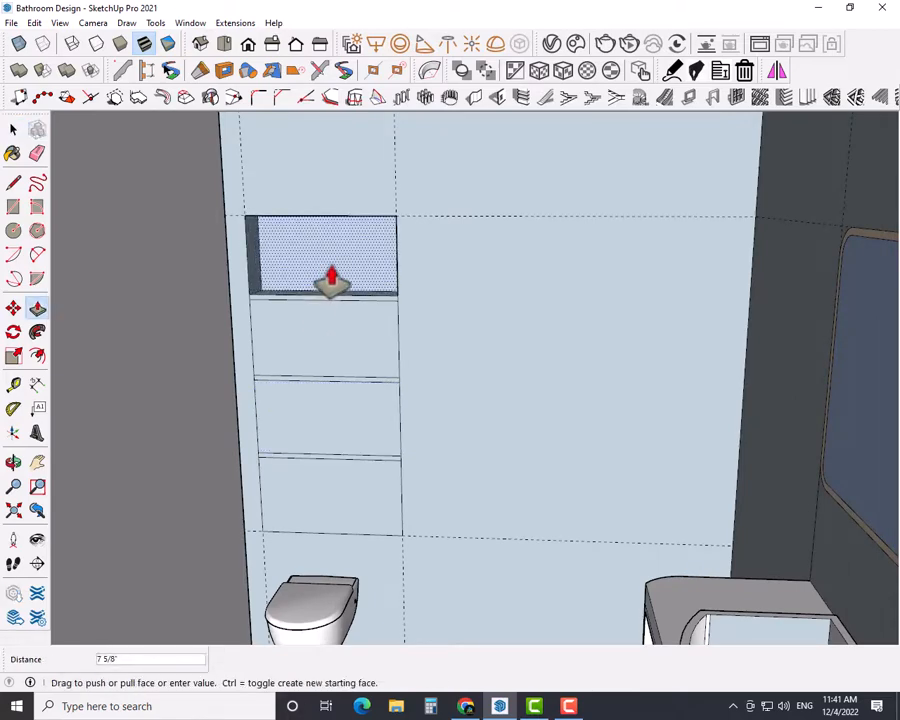
left_click(329, 282)
double_click(352, 346)
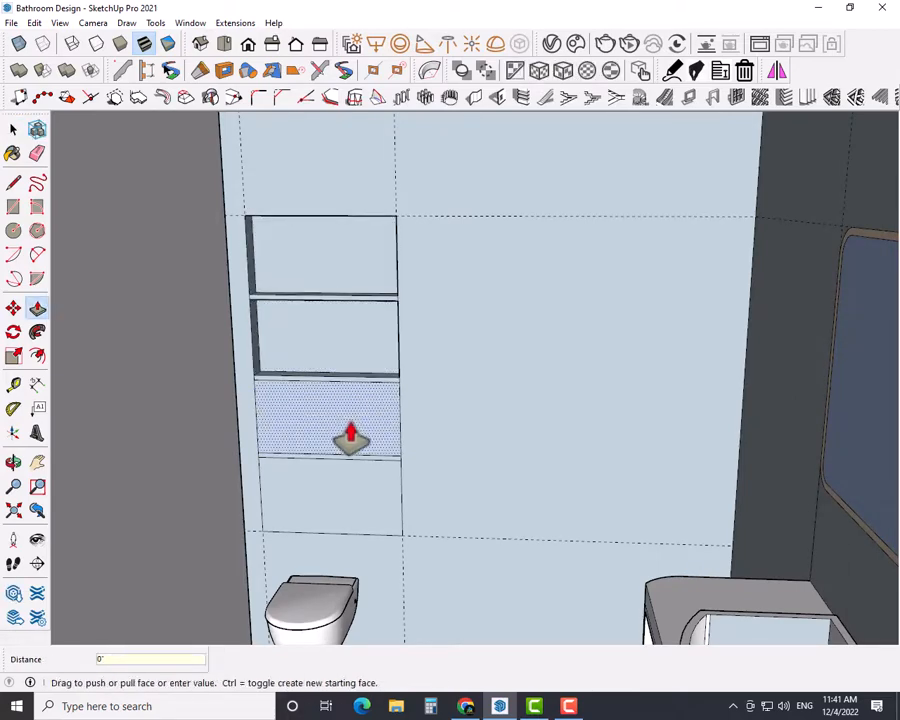
double_click(350, 434)
double_click(359, 500)
key("space")
Step: Erase the construction guides around the shelved niche and beside the toilet
mouse_move(402, 424)
middle_mouse_down()
mouse_move(336, 426)
mouse_move(293, 515)
mouse_move(350, 583)
mouse_move(374, 577)
mouse_move(384, 488)
mouse_move(472, 484)
mouse_move(404, 480)
middle_mouse_up()
key("e")
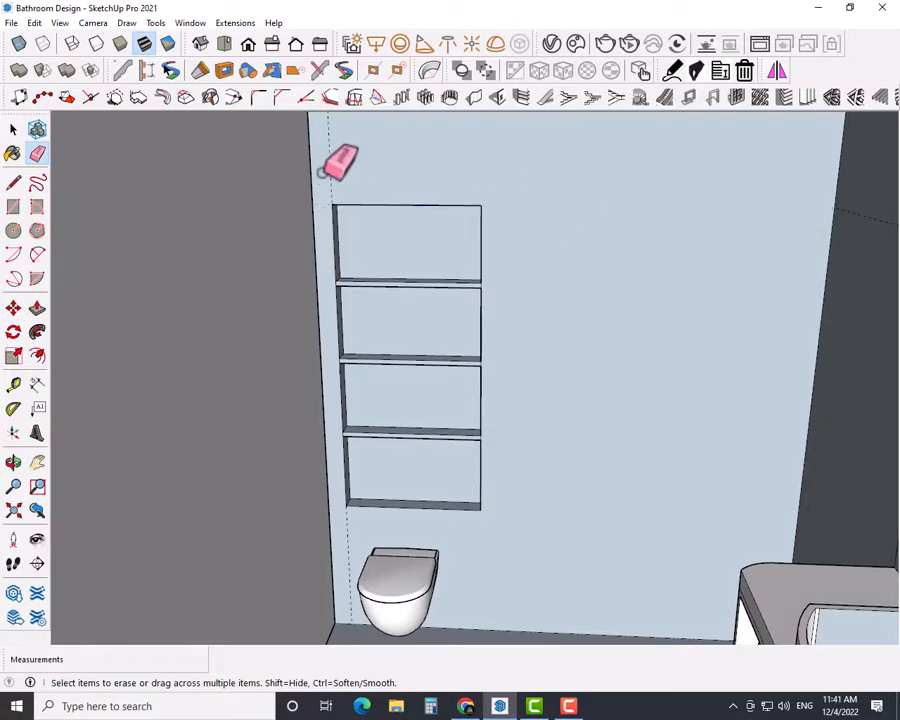
key("space")
scroll(394, 384, "down", 2)
scroll(328, 494, "up", 4)
middle_click_drag(332, 490, 321, 403, "shift")
key("r")
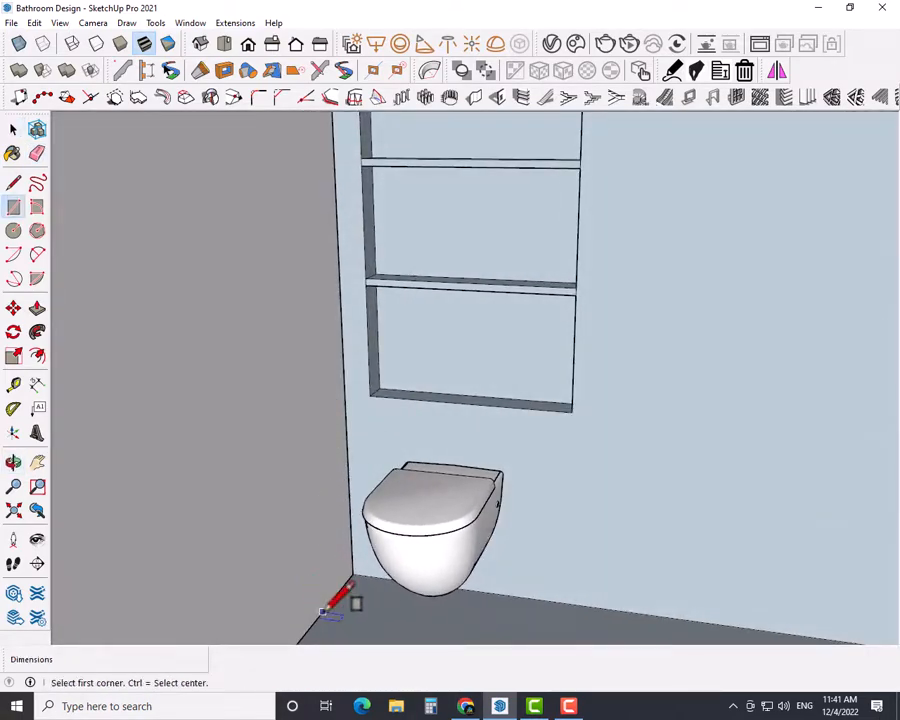
key("space")
Step: Open the side wall next to the toilet for editing and place a guide 4" above its floor edge
left_click(292, 528)
double_click(292, 528)
scroll(303, 556, "down", 1)
middle_click_drag(303, 556, 339, 507, "shift")
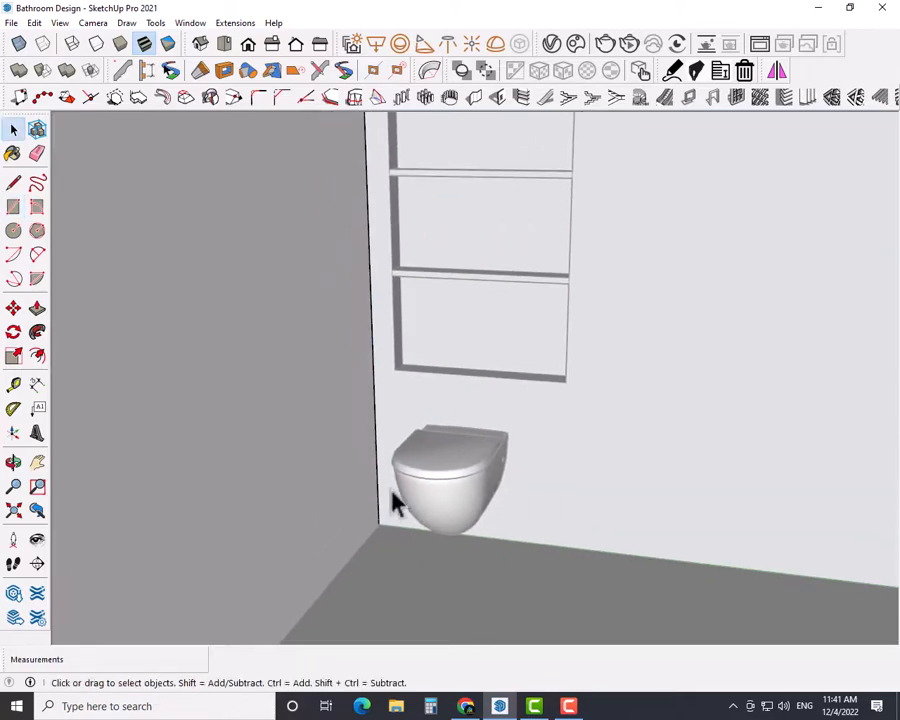
key("t")
left_click(347, 559)
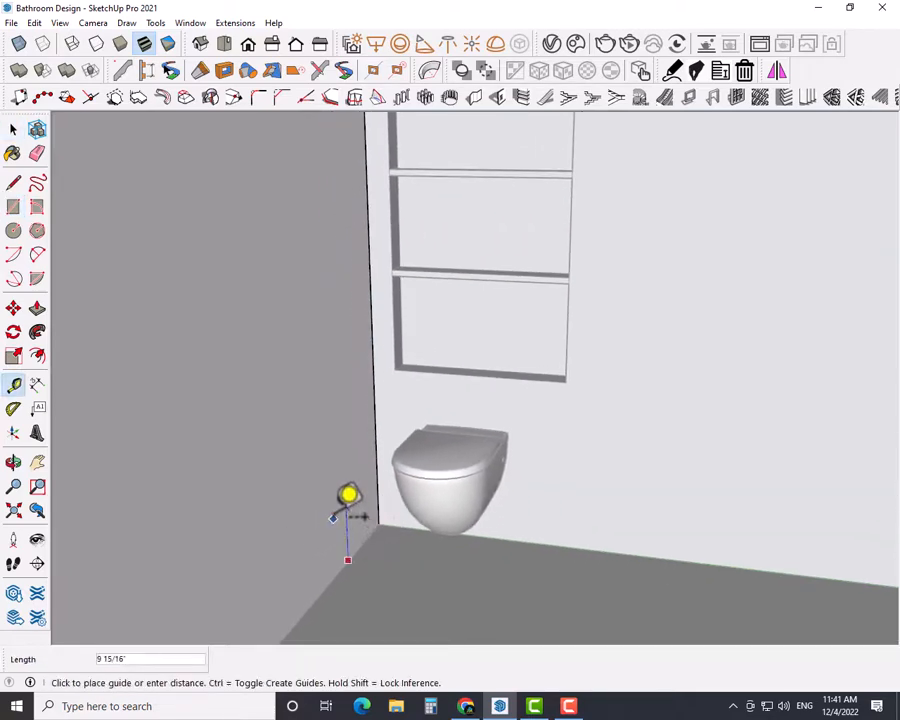
type("4")
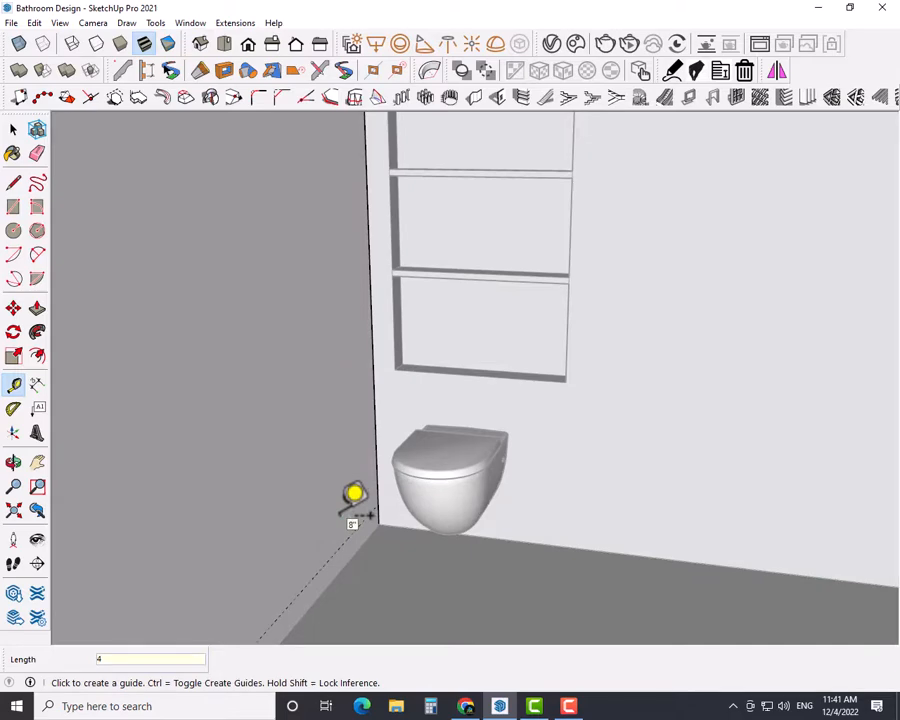
Step: Place a horizontal guide 2'6" above the floor and a vertical guide 4" from the room corner on the wall beside the toilet
left_click(341, 567)
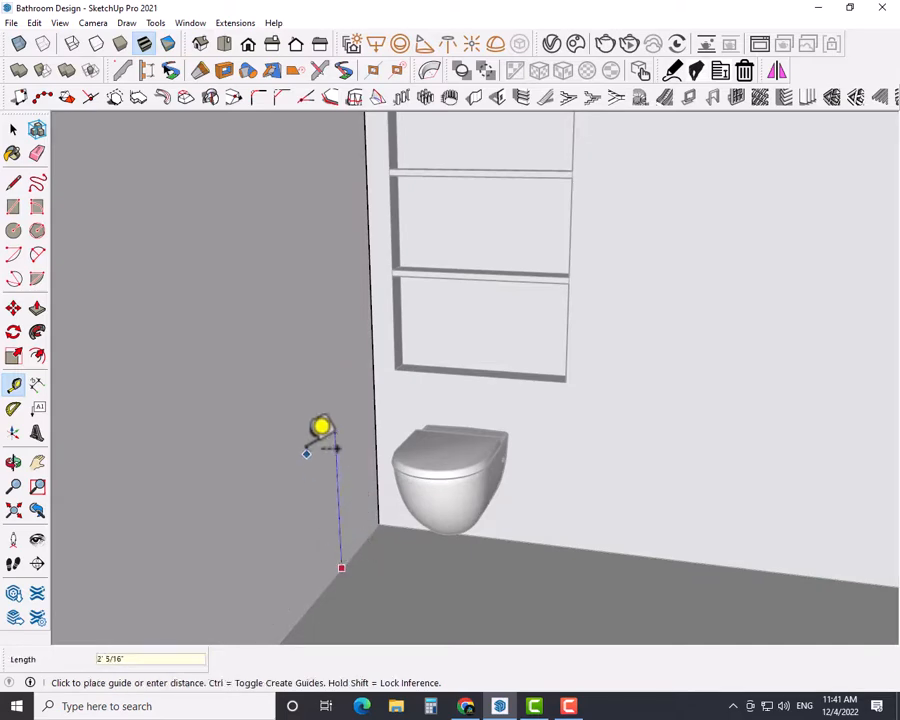
key("Return")
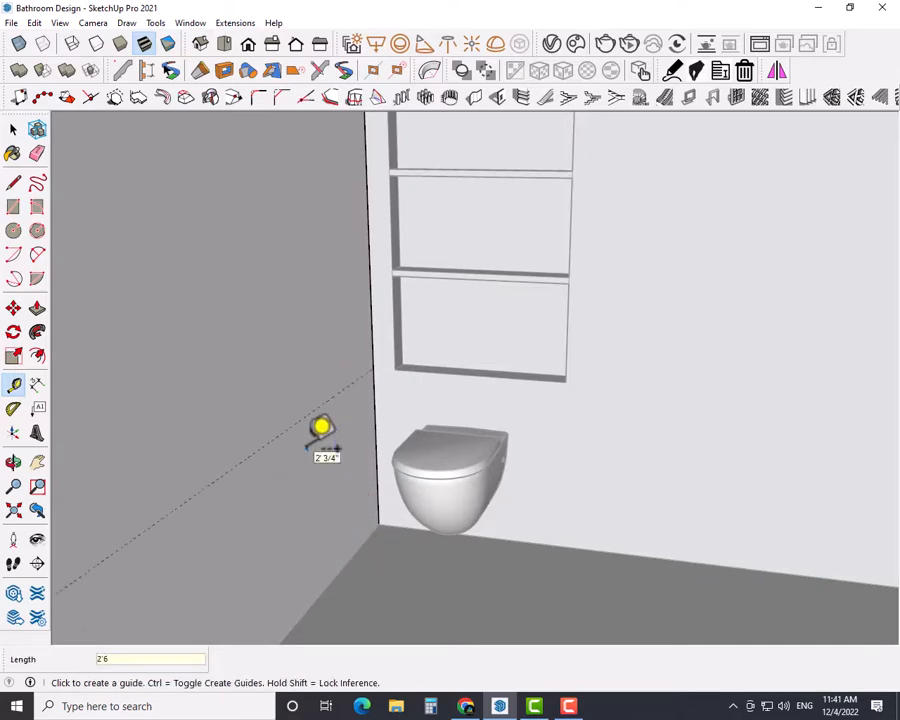
left_click(380, 421)
type("4")
key("Return")
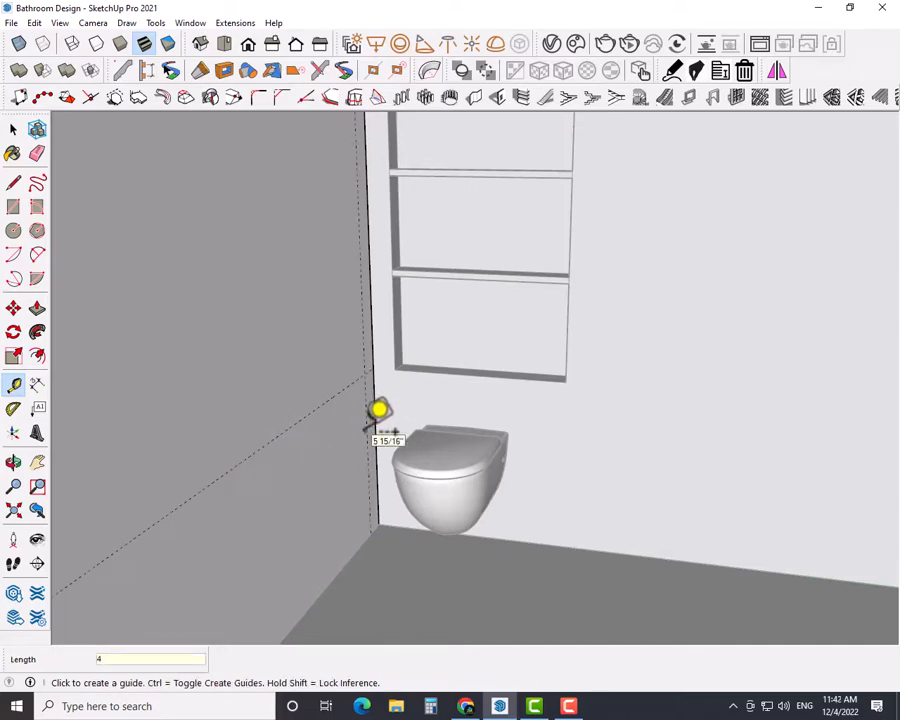
left_click(366, 430)
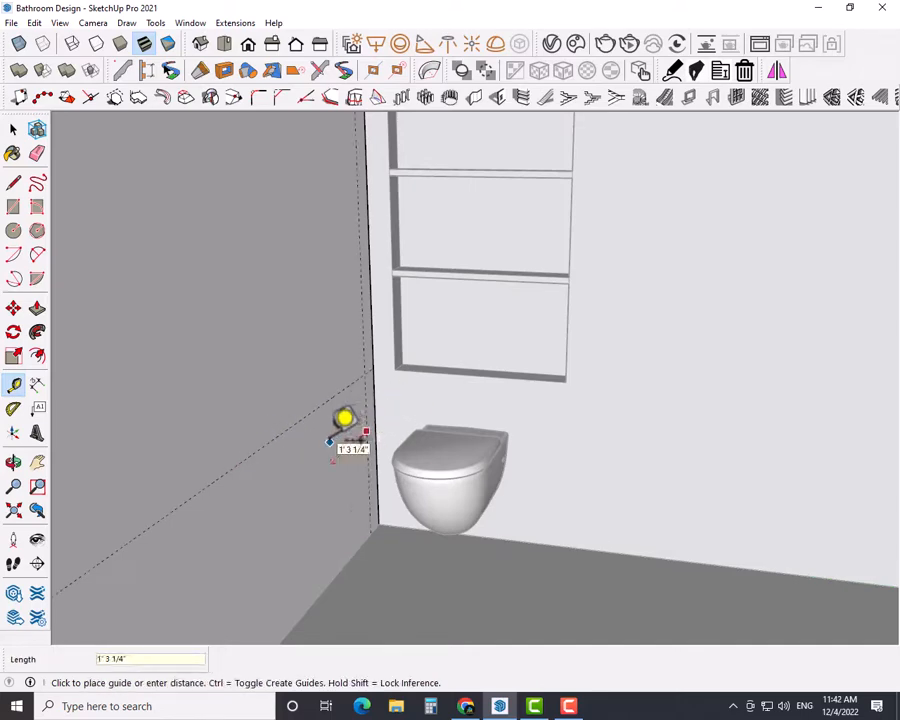
type("1'6")
key("Return")
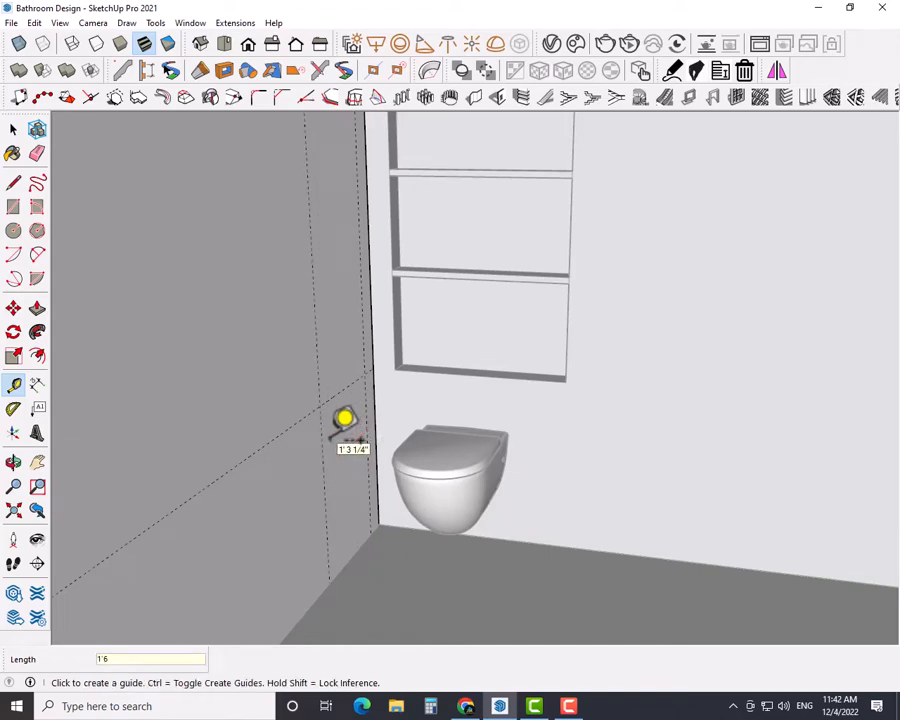
key("ctrl+z")
Step: Place a second vertical guide on the same wall, 2' from the vertical guide near the corner
left_click(366, 428)
type("2")
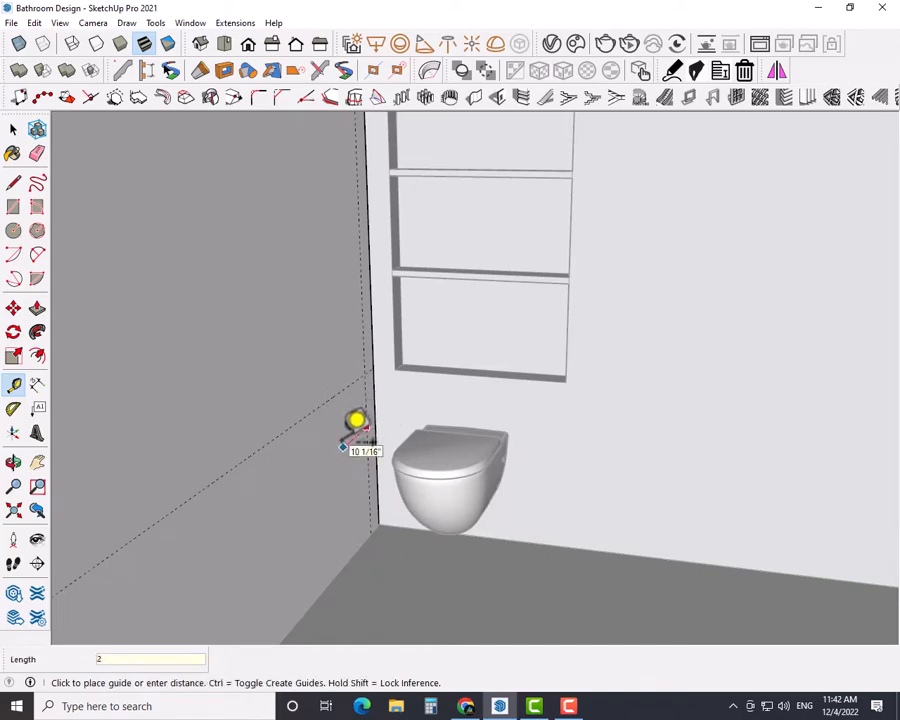
type("'")
key("Return")
key("space")
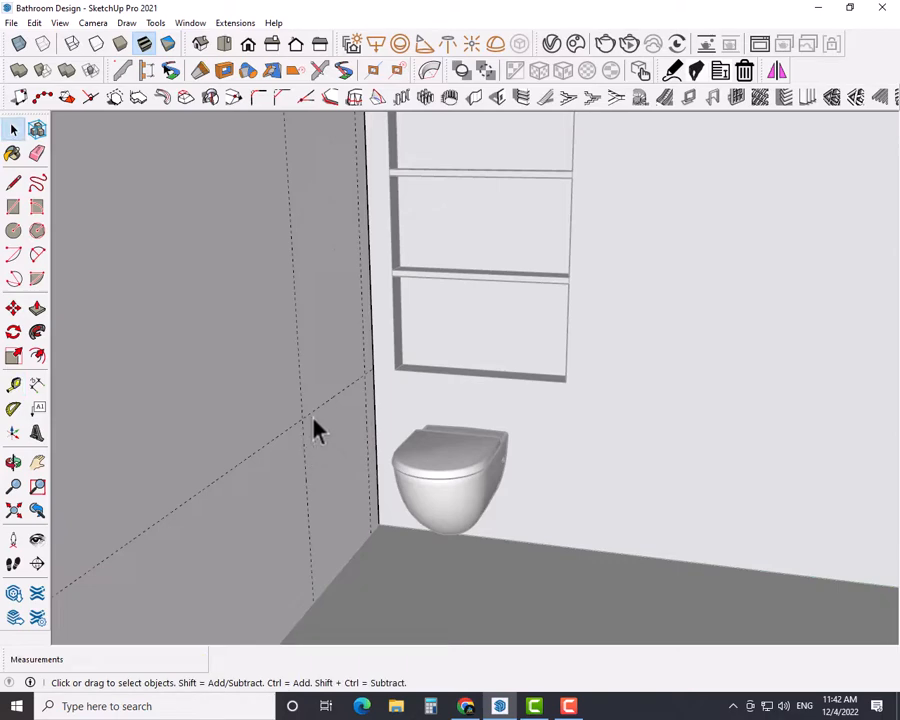
Step: Add two closely spaced horizontal guides below the 2'6" guide on the wall beside the toilet to mark a thin shelf
key("r")
key("space")
left_click(320, 426)
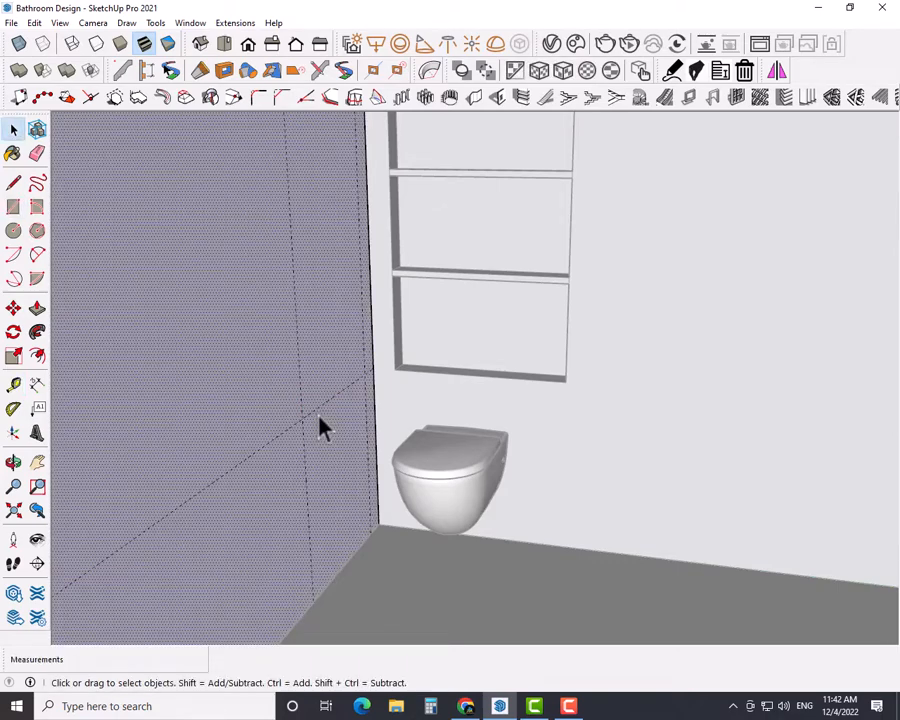
key("t")
left_click(338, 398)
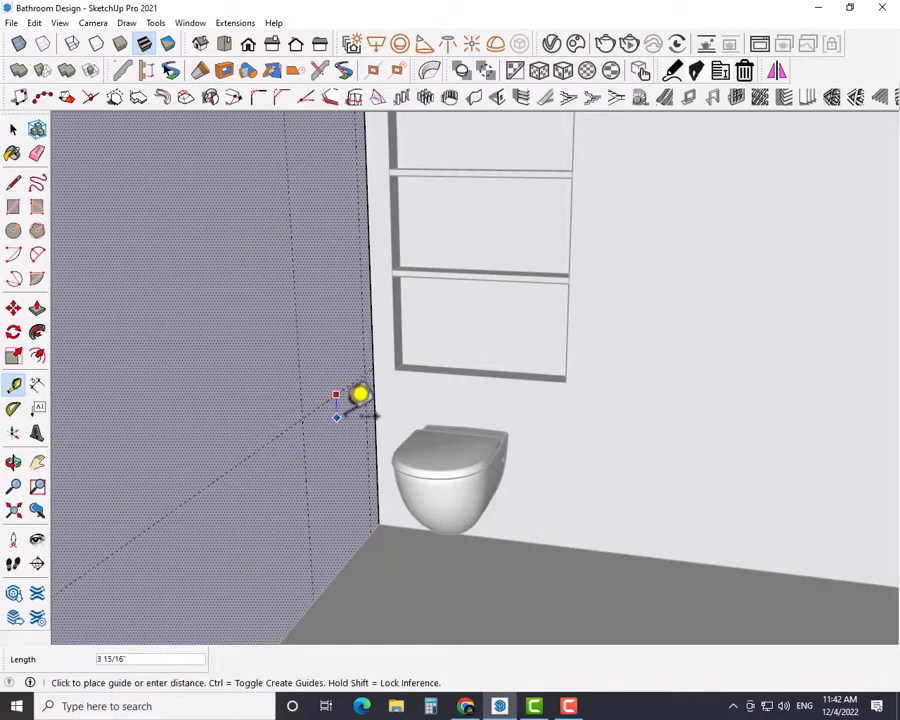
type("6 3/4")
key("Return")
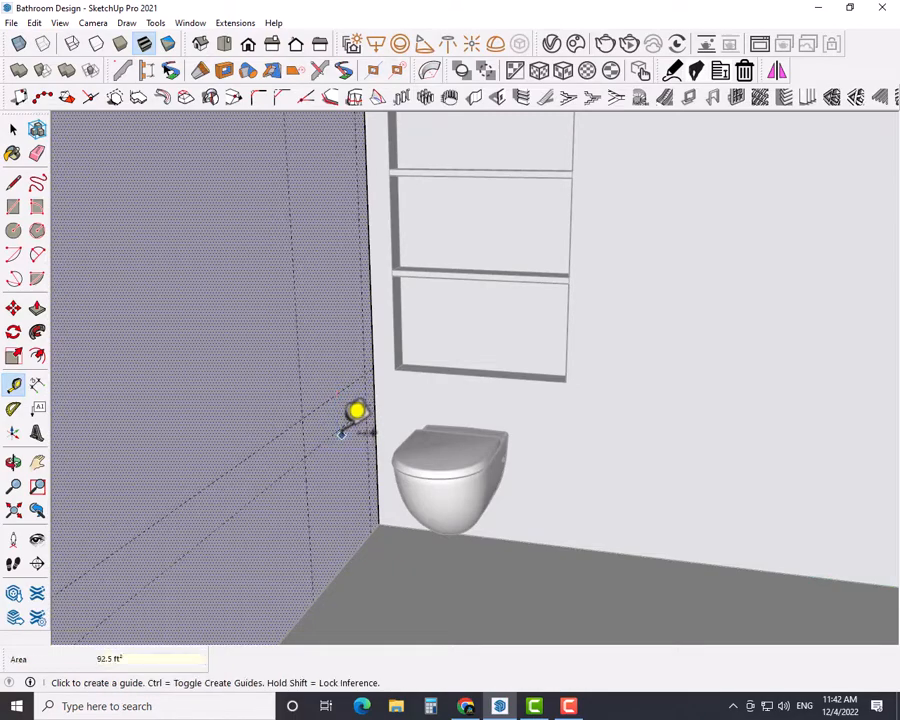
left_click(336, 432)
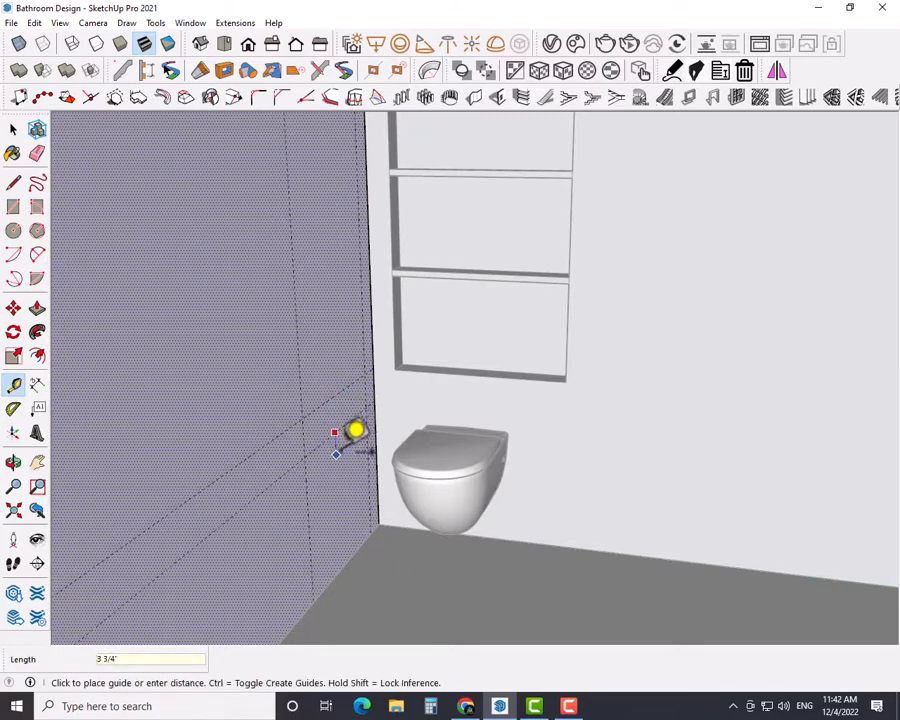
type("3")
key("Return")
key("space")
Step: Draw a 2'6" by 2' rectangle on the wall between the two vertical guides, from the top guide down to the floor
scroll(348, 459, "up", 2)
middle_click_drag(348, 459, 326, 434, "shift")
key("r")
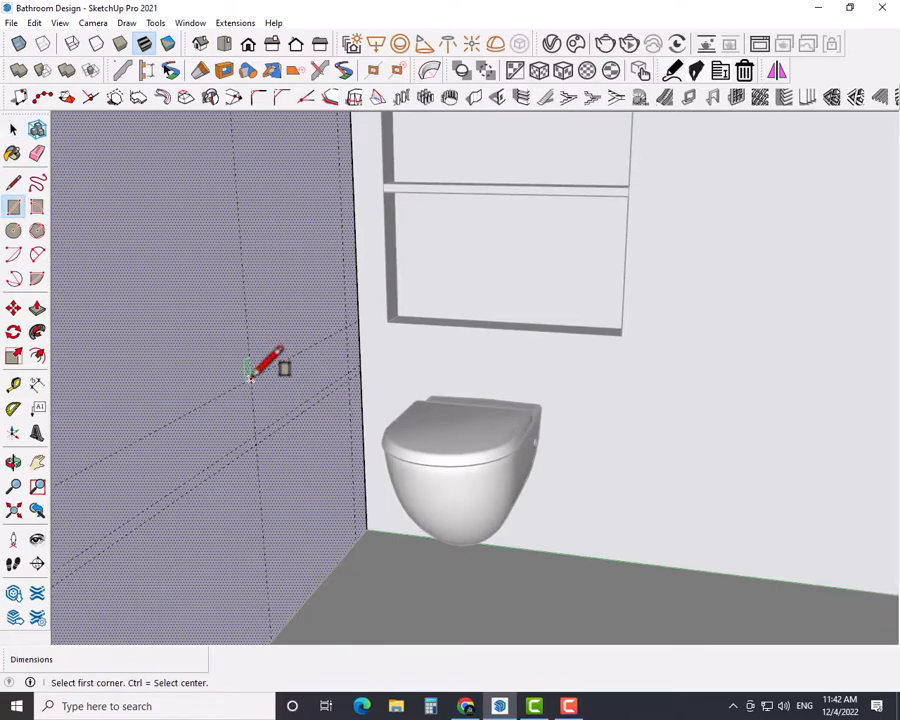
left_click(250, 378)
left_click(355, 540)
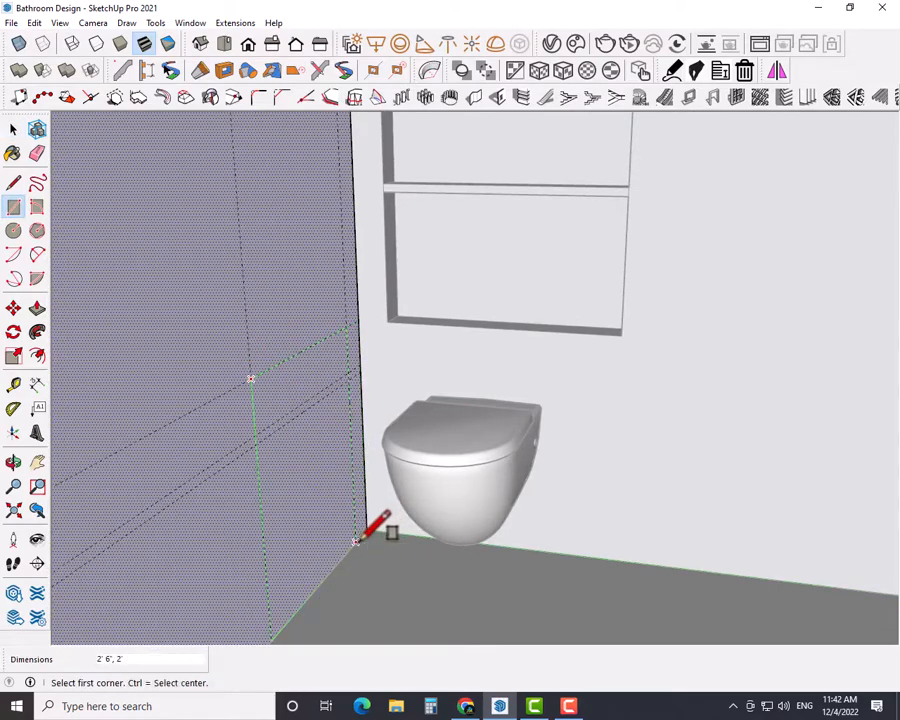
Step: Draw a thin 2' long shelf strip across the rectangle, between the two closely spaced horizontal guides
left_click(255, 435)
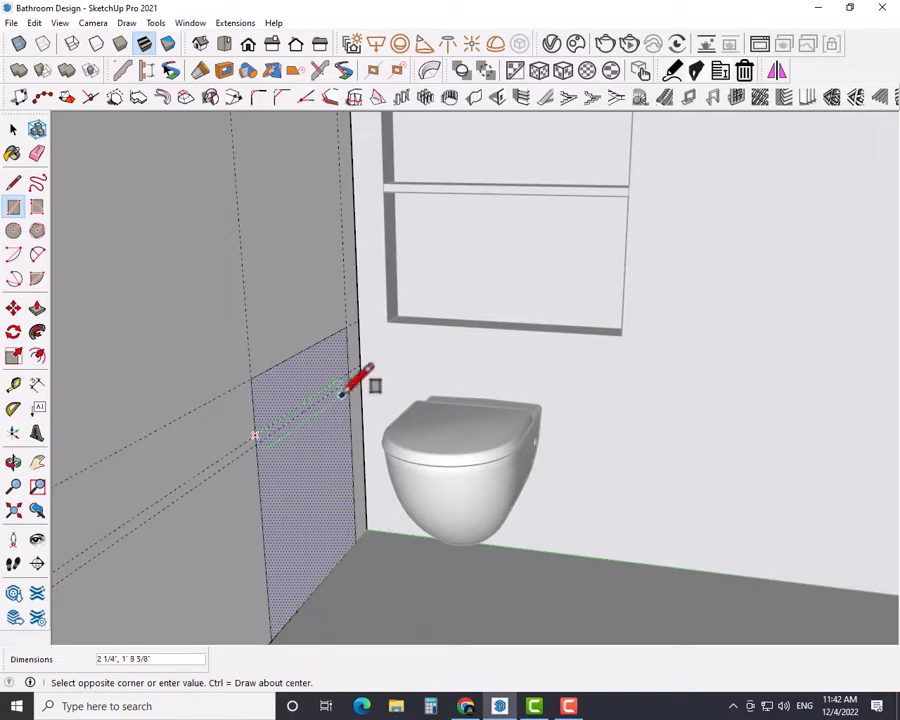
type("1',2")
key("Return")
key("space")
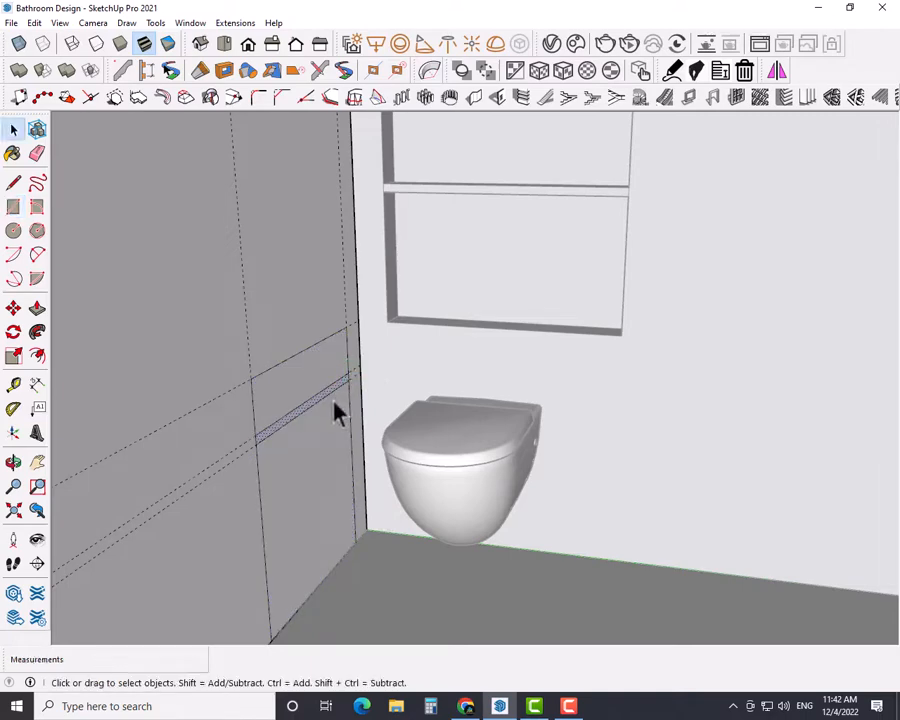
key("p")
double_click(304, 388)
key("ctrl+z")
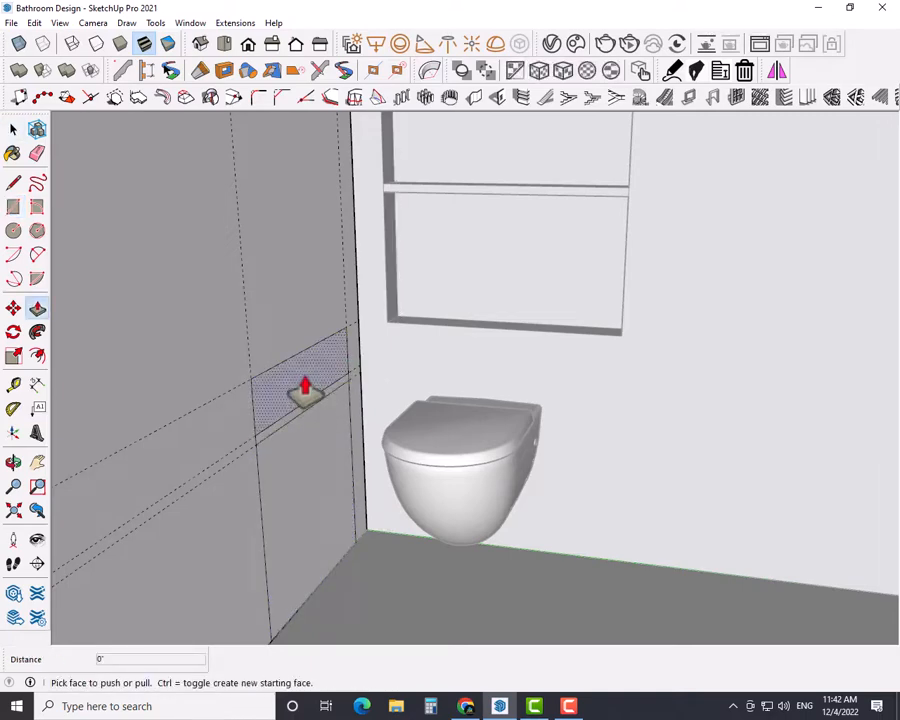
double_click(305, 378)
key("ctrl+z")
Step: Push the faces above and below the shelf strip 4" into the wall to form the niches
left_click(304, 388)
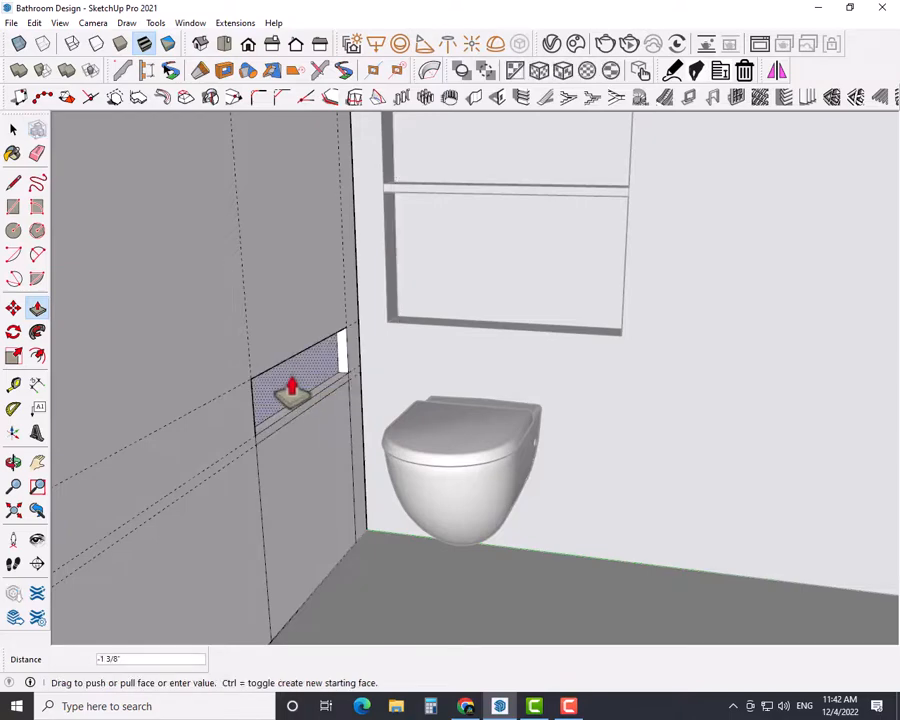
type("4")
key("Return")
double_click(315, 468)
key("space")
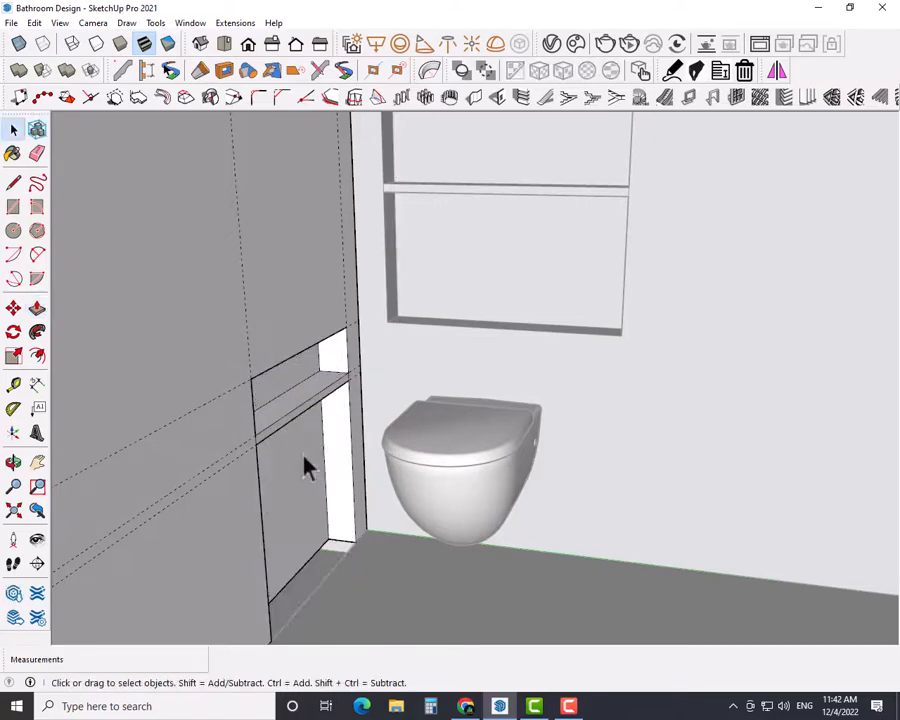
Step: Erase the horizontal and vertical construction guides around the niches on the wall
key("e")
left_click_drag(195, 390, 188, 500)
mouse_move(284, 337)
left_mouse_down()
mouse_move(237, 286)
mouse_move(215, 294)
left_mouse_up()
left_click_drag(312, 263, 347, 267)
key("space")
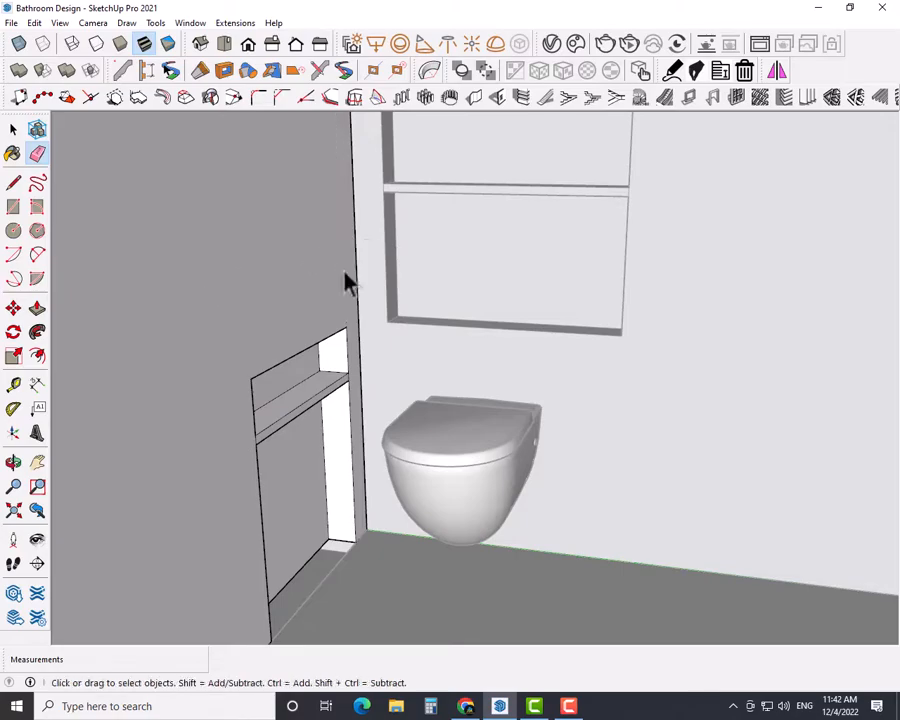
Step: Hide the wall that contains the new niches so the room interior is open to view
scroll(414, 580, "down", 5)
scroll(343, 557, "down", 3)
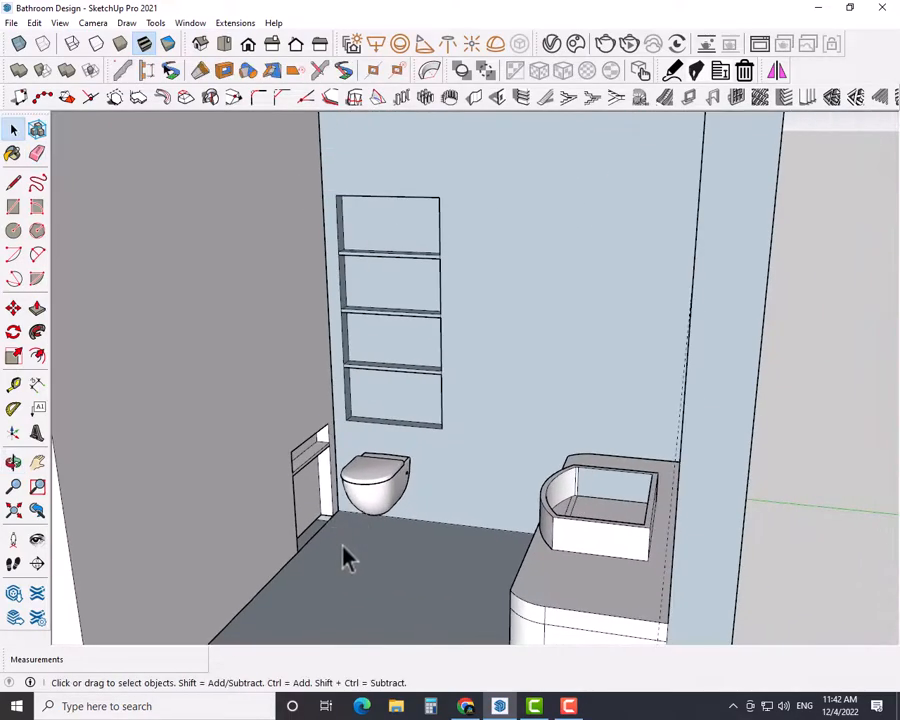
middle_click_drag(343, 557, 161, 388)
right_click(161, 388)
left_click(195, 61)
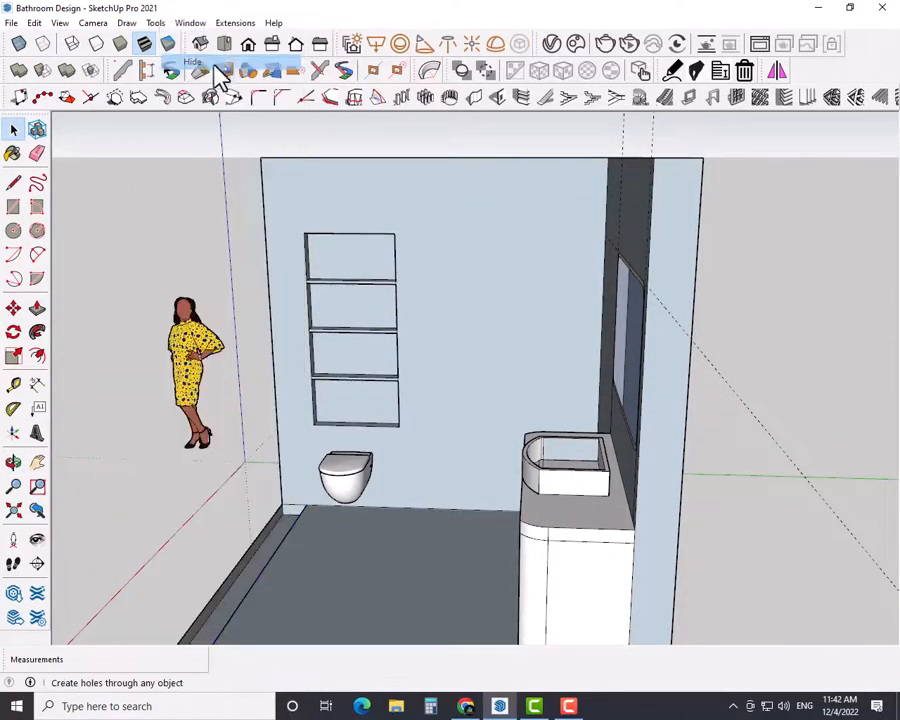
Step: Erase the short edge separating the small rectangle from the long floor strip in the corner by the toilet
middle_click_drag(231, 516, 96, 628)
scroll(220, 526, "up", 5)
scroll(300, 478, "down", 4)
middle_click_drag(300, 478, 209, 386)
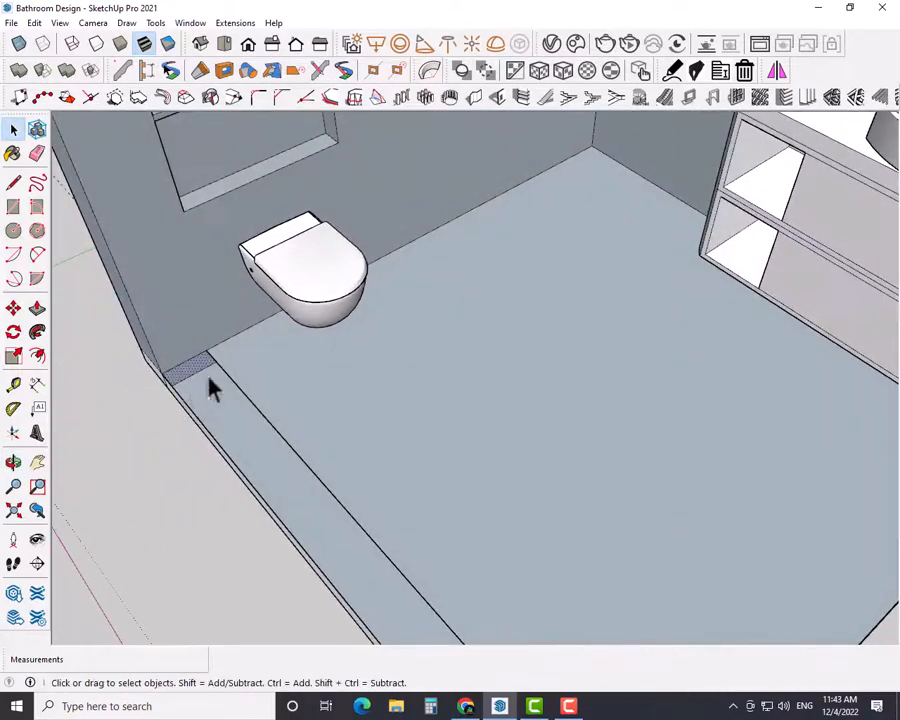
scroll(209, 386, "up", 3)
left_click(195, 388)
left_click(183, 420)
left_click(181, 392)
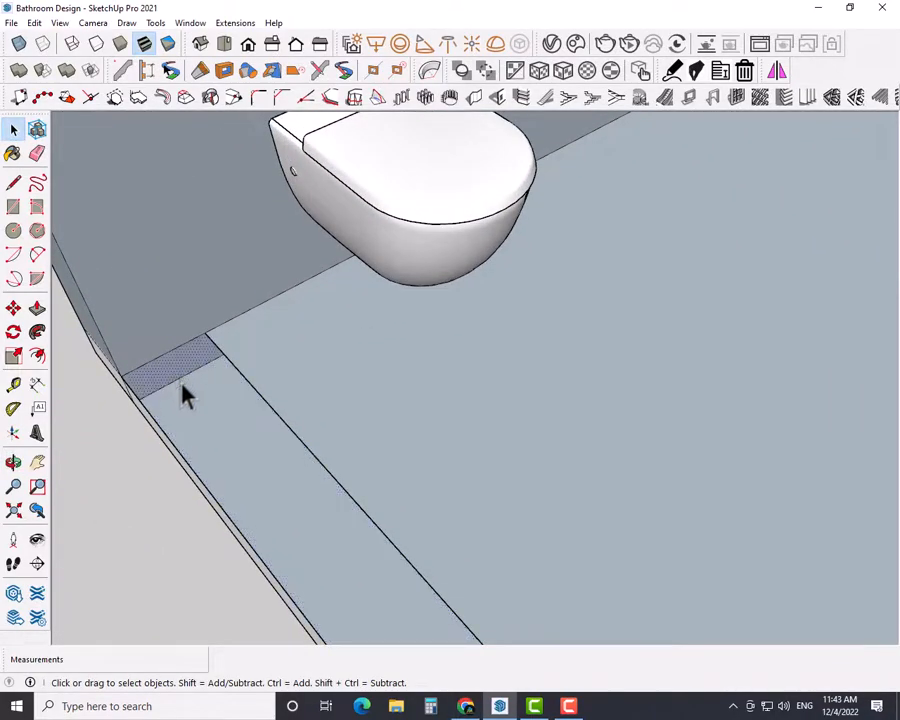
left_click(183, 384)
left_click(181, 374)
key("r")
left_click(184, 374)
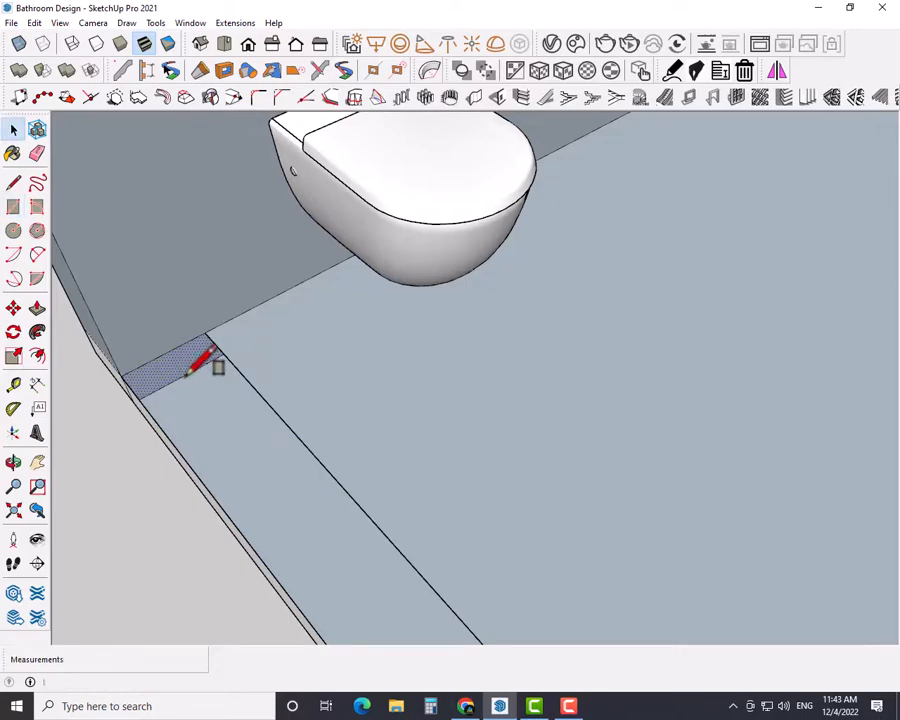
key("e")
left_click(187, 376)
key("space")
Step: Place vertical guides 3'6" from the room corner on both the vanity wall and the wall with the shelves
scroll(191, 408, "down", 2)
mouse_move(191, 426)
middle_mouse_down()
mouse_move(350, 346)
mouse_move(245, 410)
mouse_move(287, 367)
middle_mouse_up()
key("t")
left_click(263, 336)
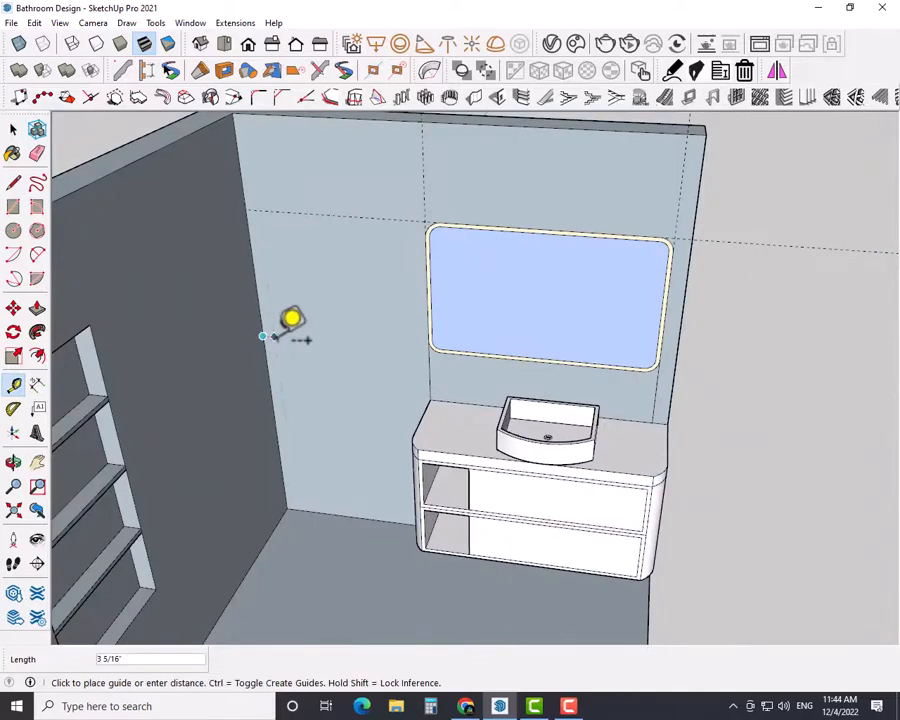
type("3'6")
key("Return")
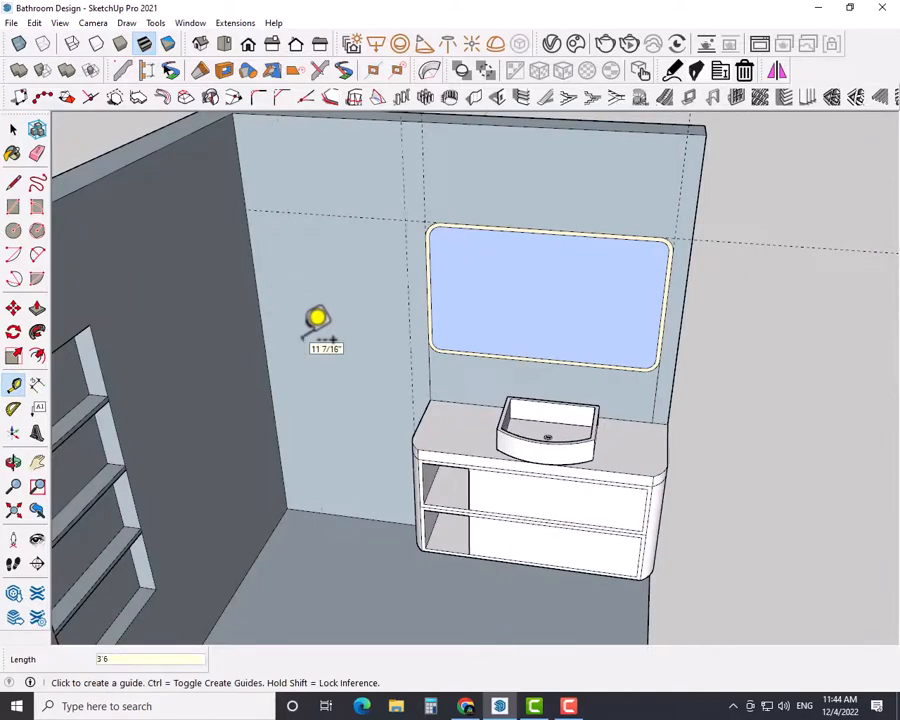
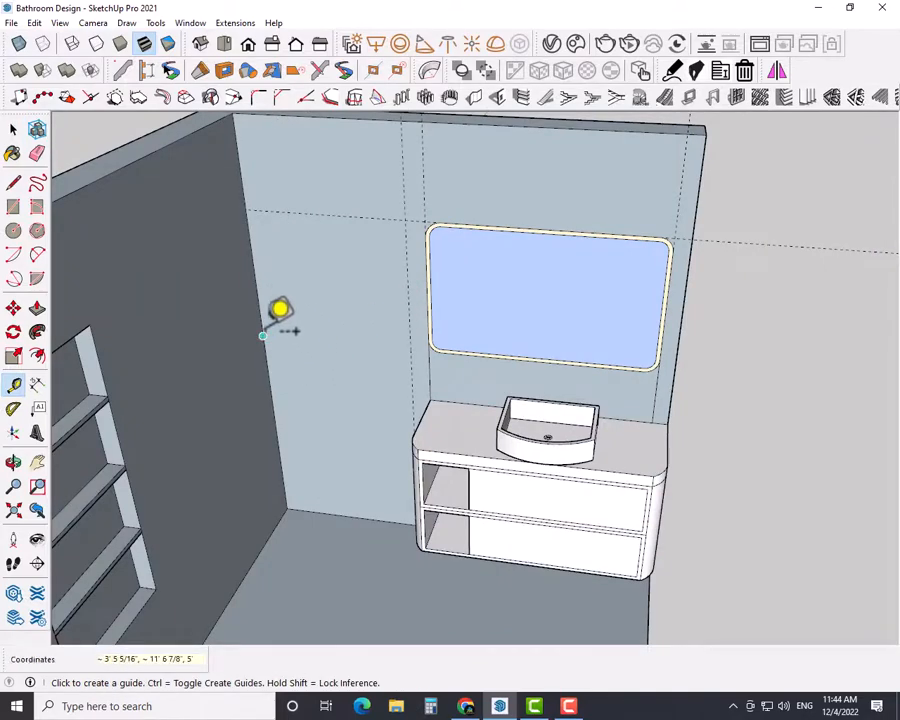
left_click(263, 336)
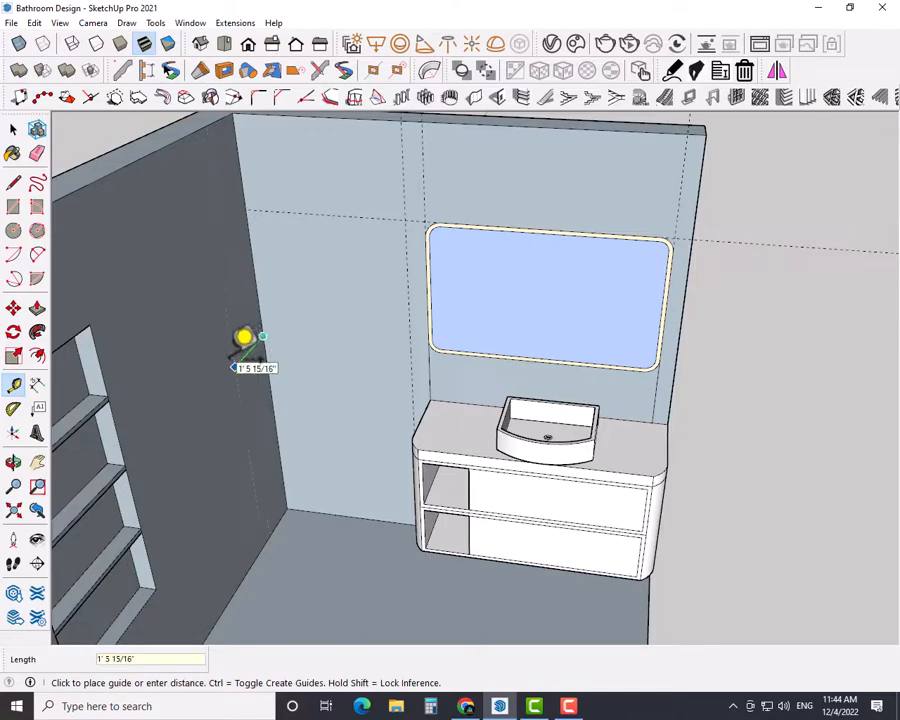
type("3'6")
key("Return")
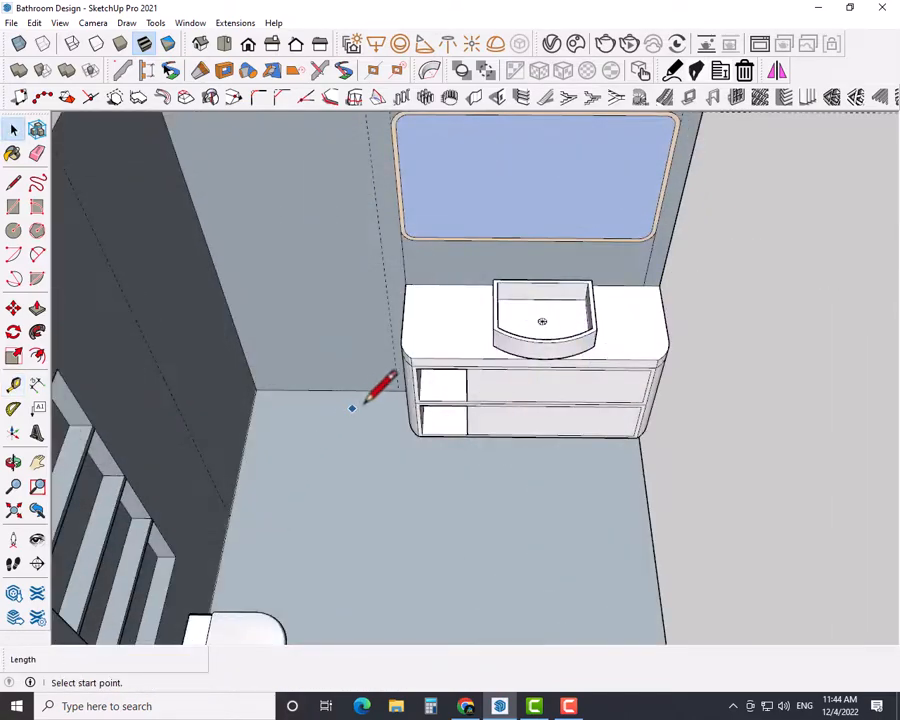
Step: Draw floor lines from the bases of the two 3'6" guides to outline a square in the corner beside the vanity
left_click(398, 390)
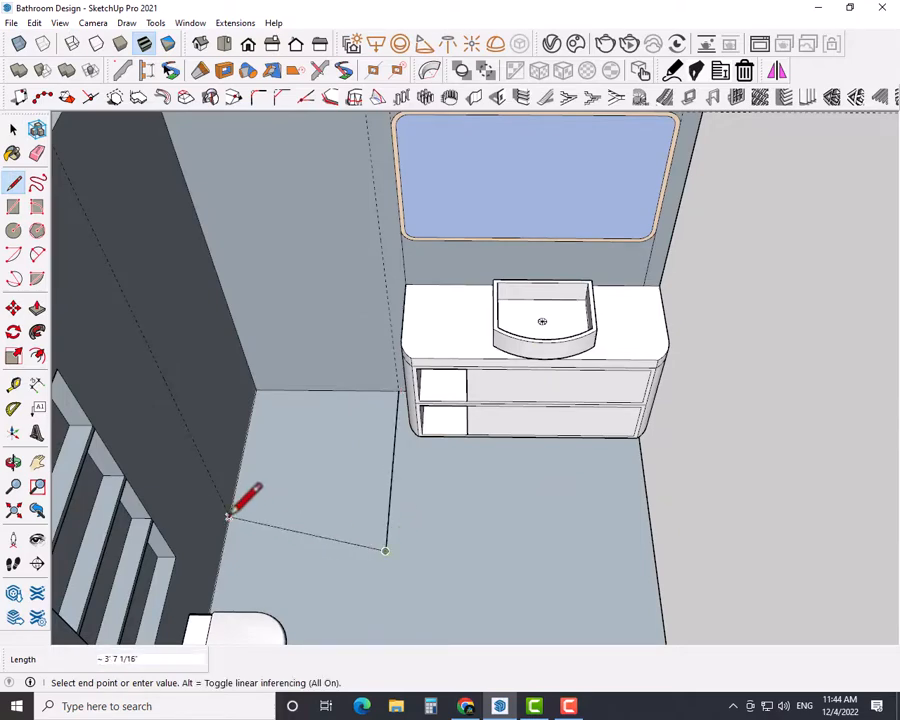
key("space")
key("l")
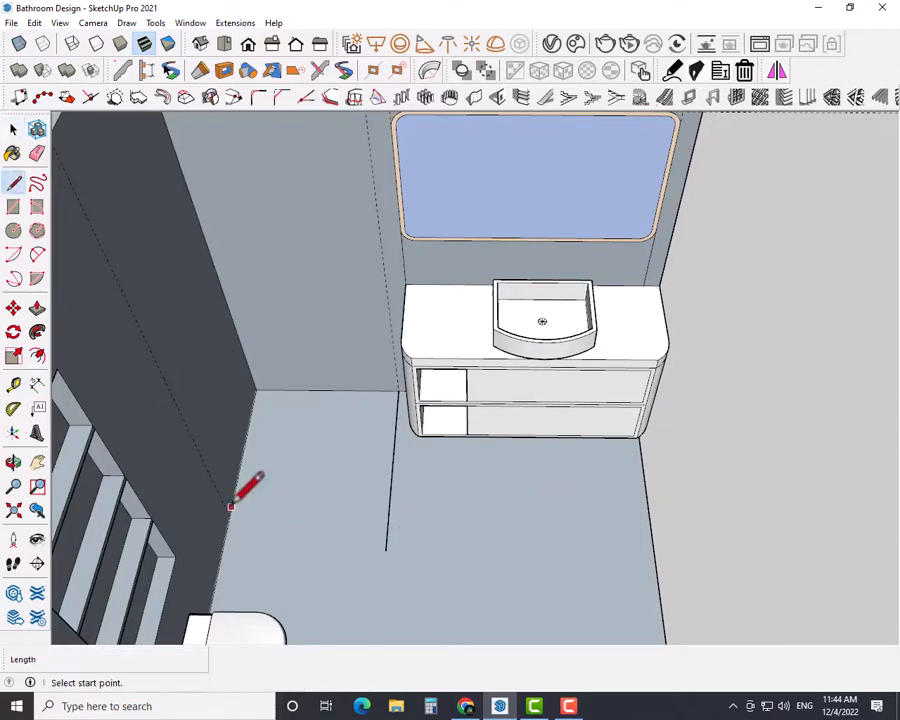
left_click(229, 515)
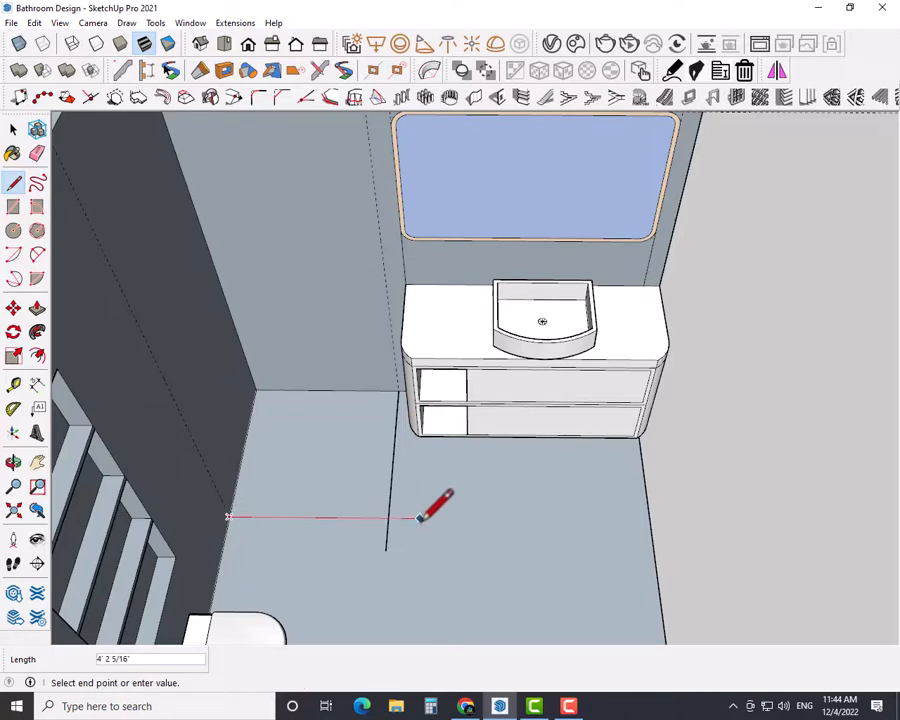
Step: Erase the line ends that overshoot the corner of the square on the floor
key("space")
key("e")
left_click_drag(408, 512, 379, 536)
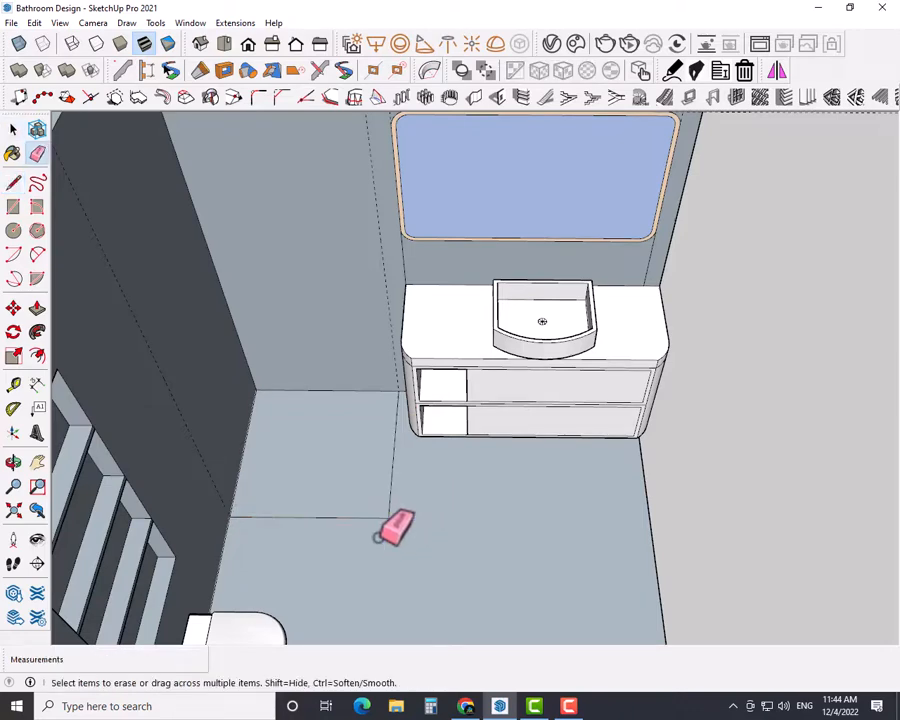
key("space")
Step: Check the side lengths of the floor square beside the vanity with the Dimension tool, placing no dimensions
middle_click_drag(356, 501, 351, 510, "shift")
scroll(361, 512, "down", 1)
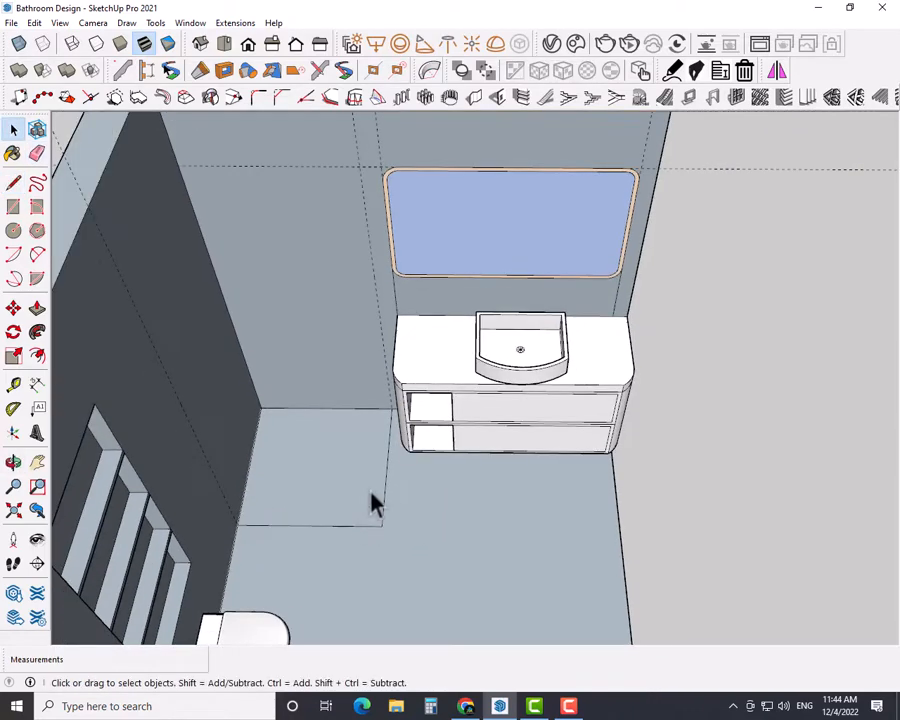
key("d")
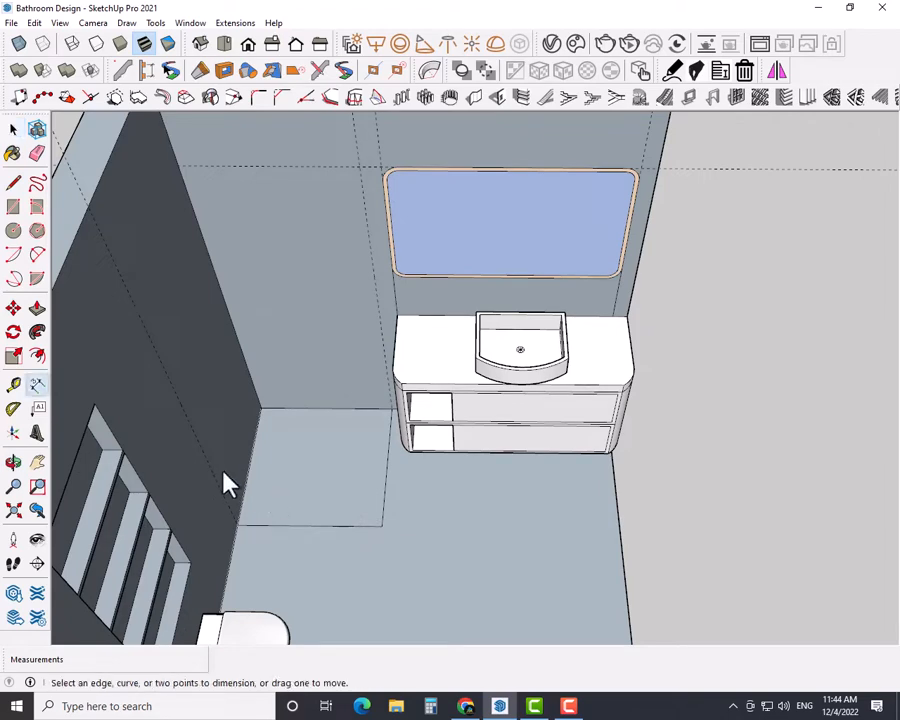
left_click(237, 525)
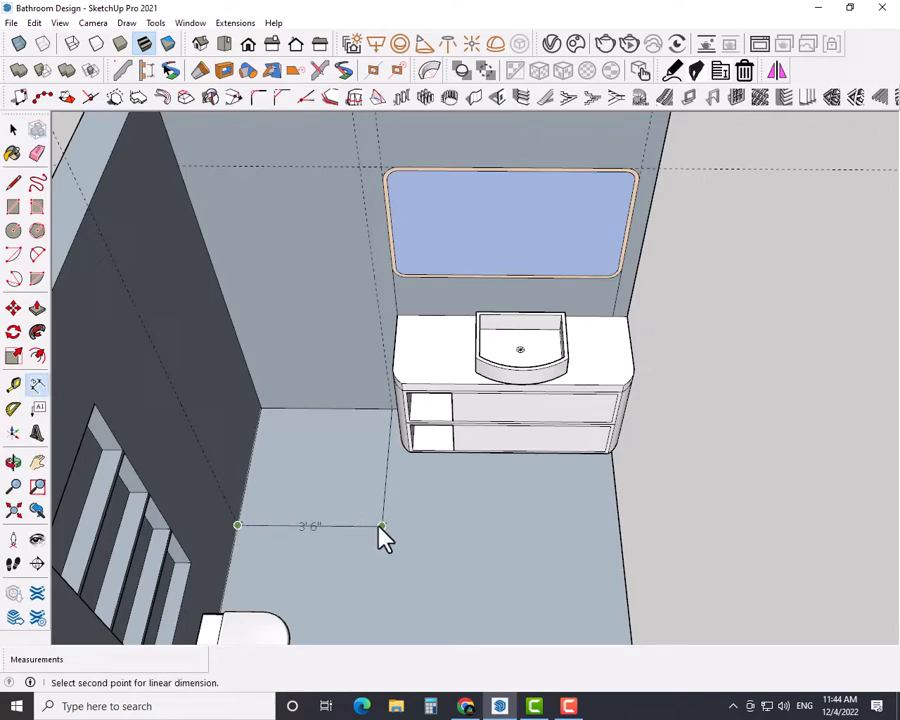
key("space")
key("d")
left_click(391, 410)
key("Escape")
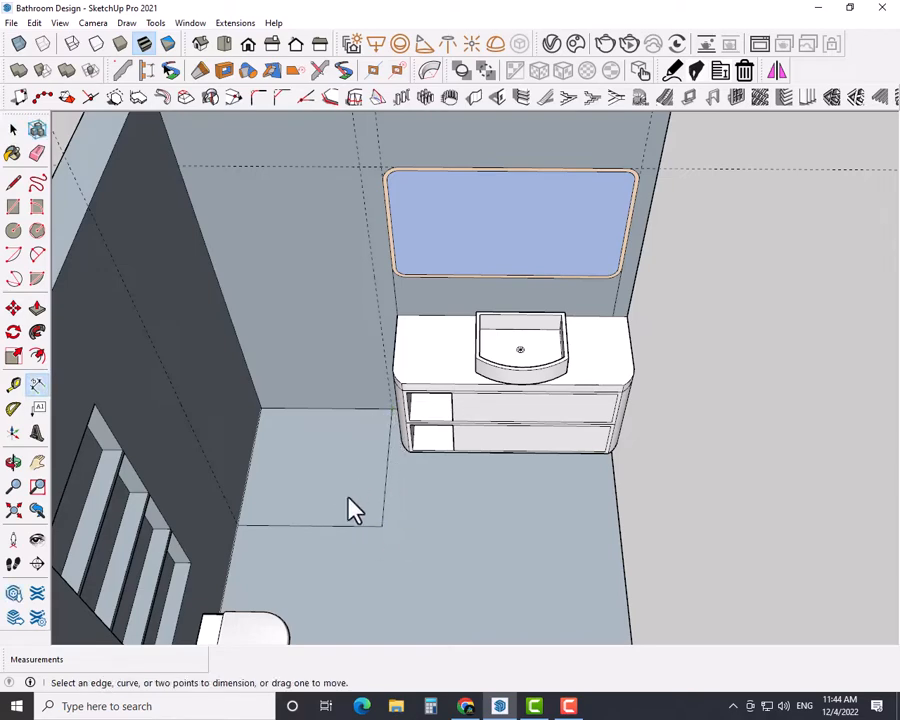
Step: Draw a diagonal line about 1'11" long across the floor square's outer corner and erase the cut-off corner edges
key("l")
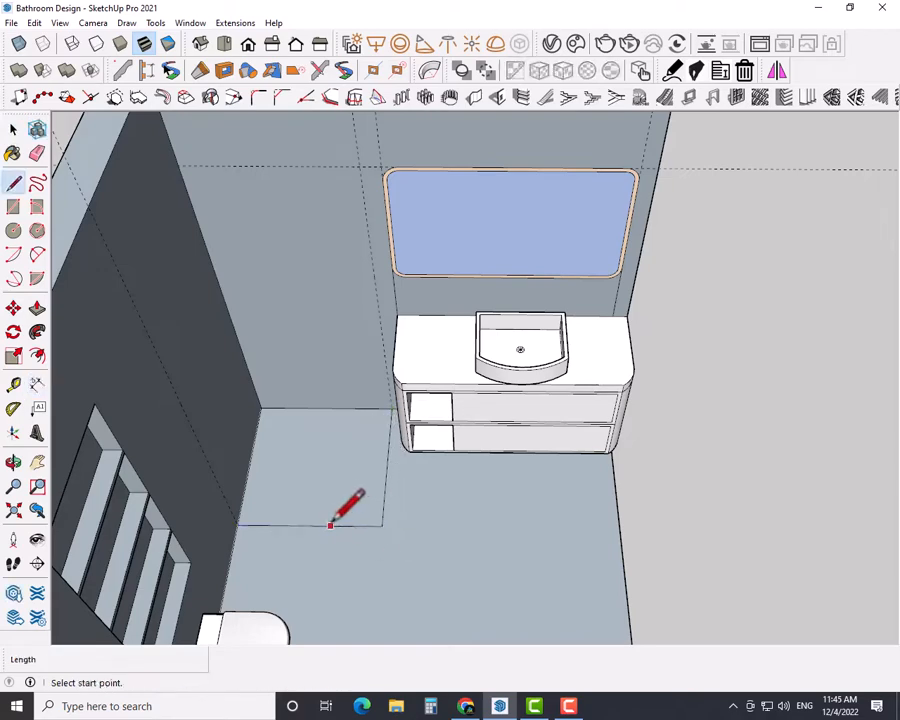
left_click(325, 525)
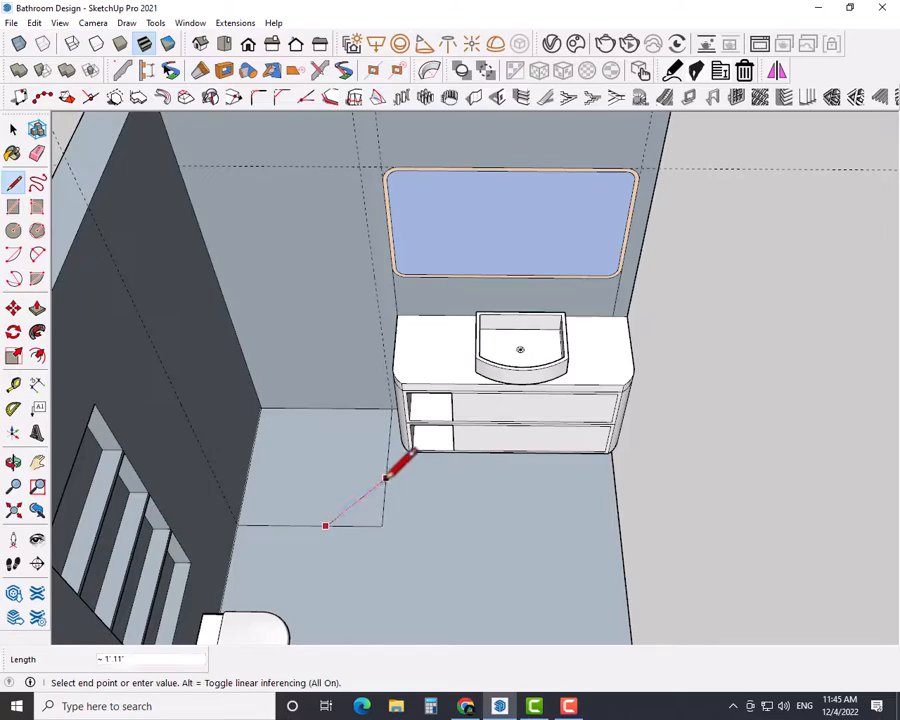
left_click(386, 479)
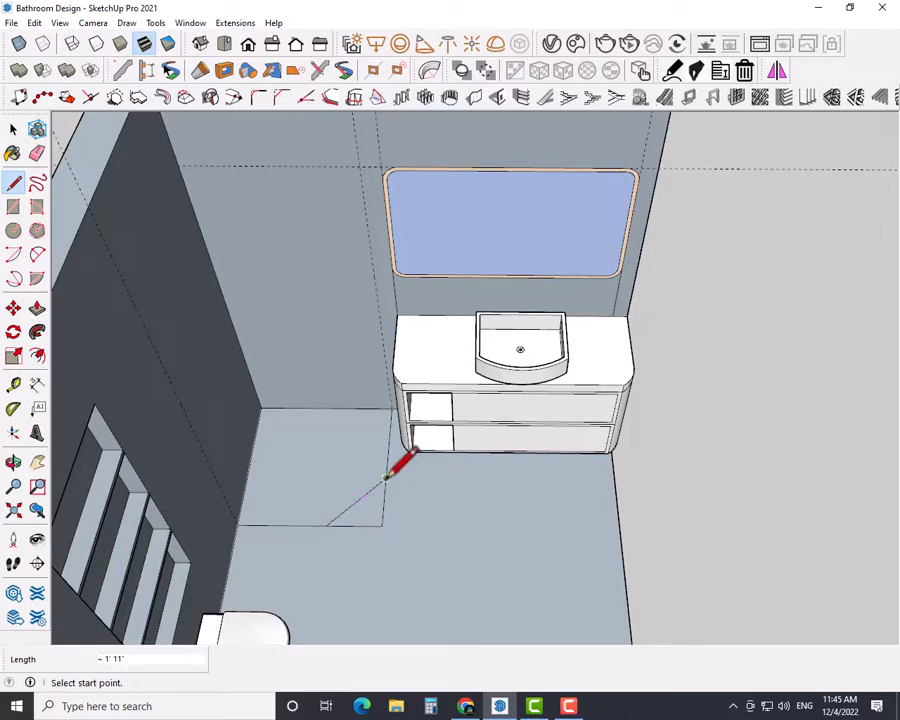
key("space")
key("e")
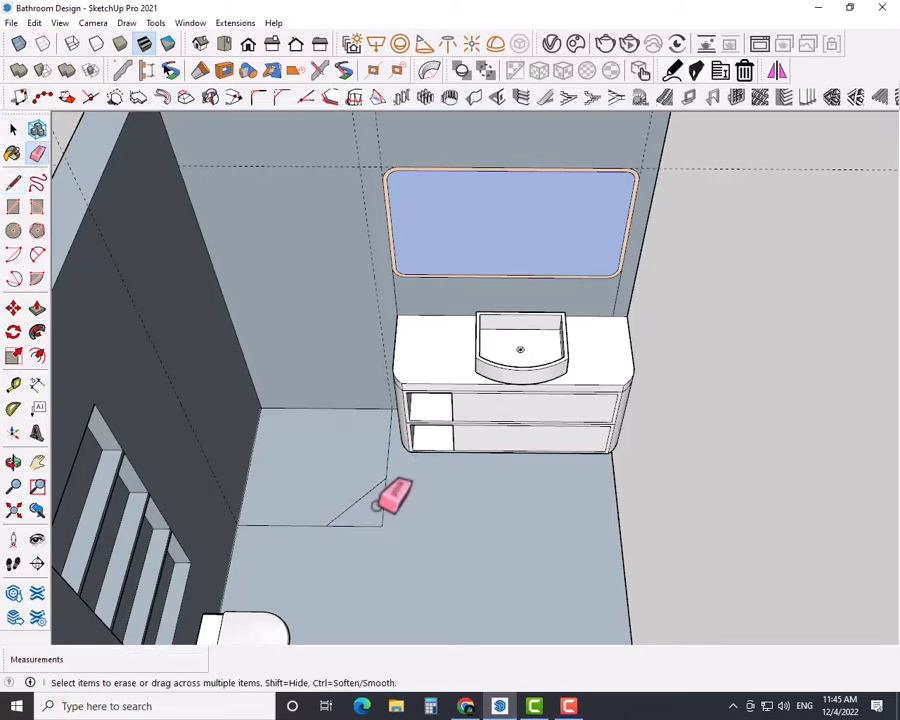
left_click_drag(382, 503, 346, 527)
key("space")
Step: Offset the outline of the five-sided corner floor area inward by 1"
scroll(354, 488, "up", 4)
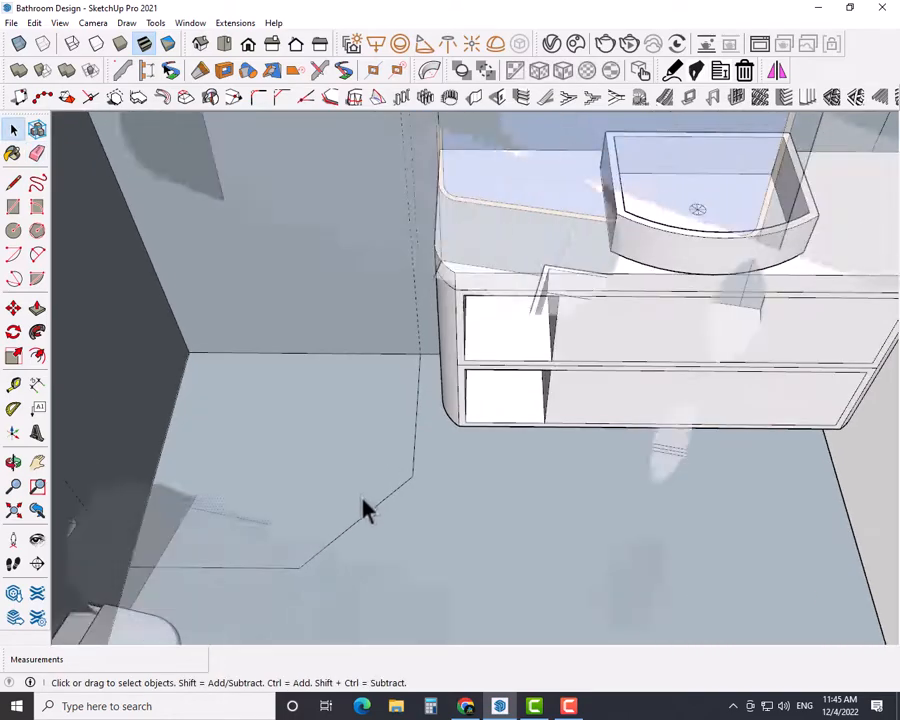
scroll(358, 500, "down", 3)
left_click(356, 490)
key("f")
left_click(362, 494)
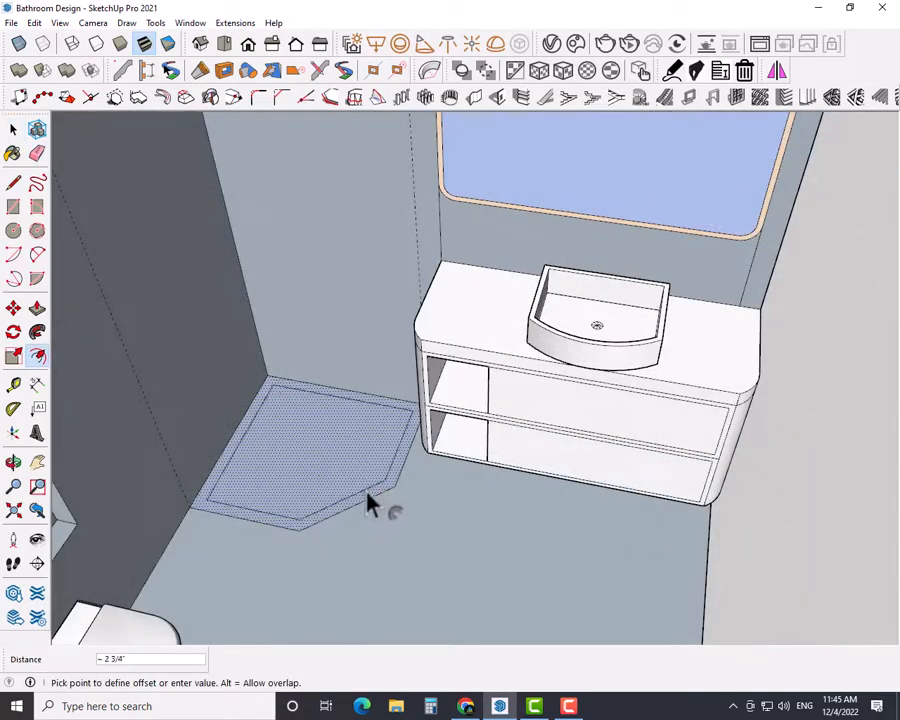
left_click(369, 503)
type("1")
key("space")
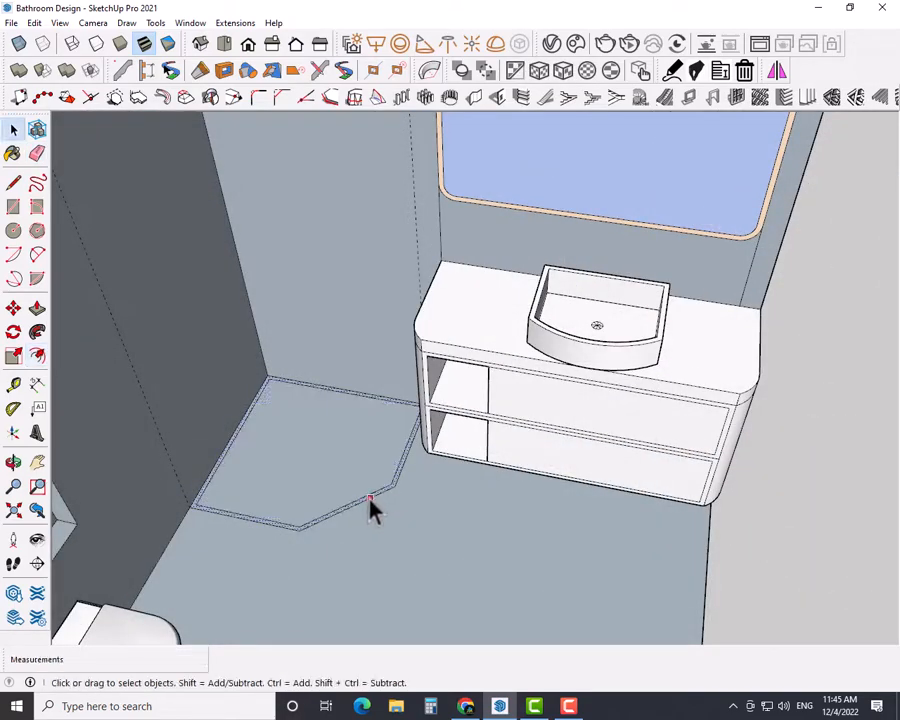
Step: Draw 1" lines connecting the offset outline's end corners to the shelf wall and the vanity wall
key("l")
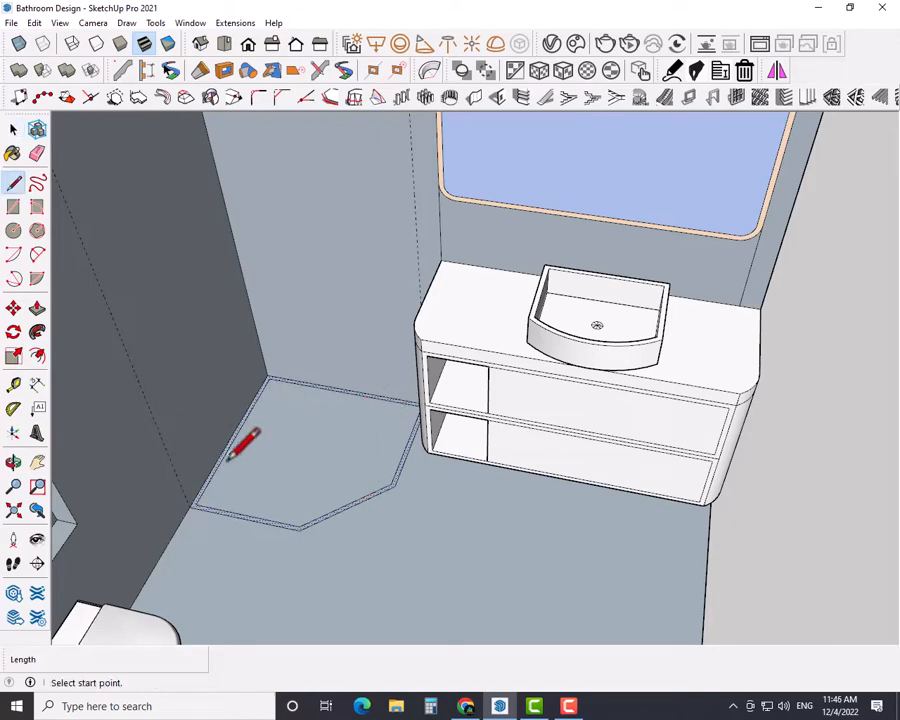
scroll(196, 503, "up", 4)
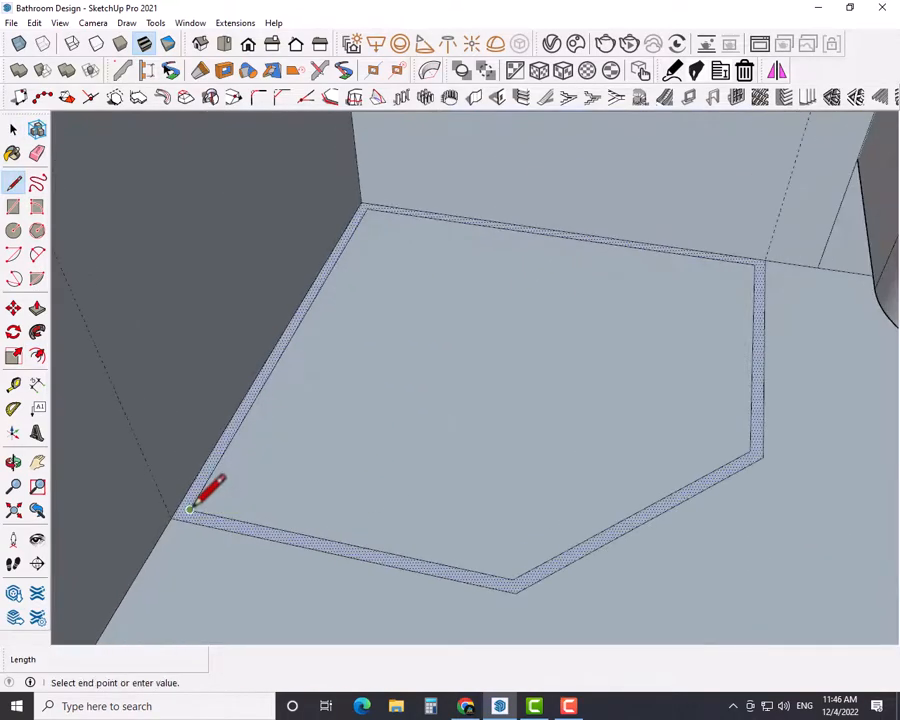
type("1")
key("Return")
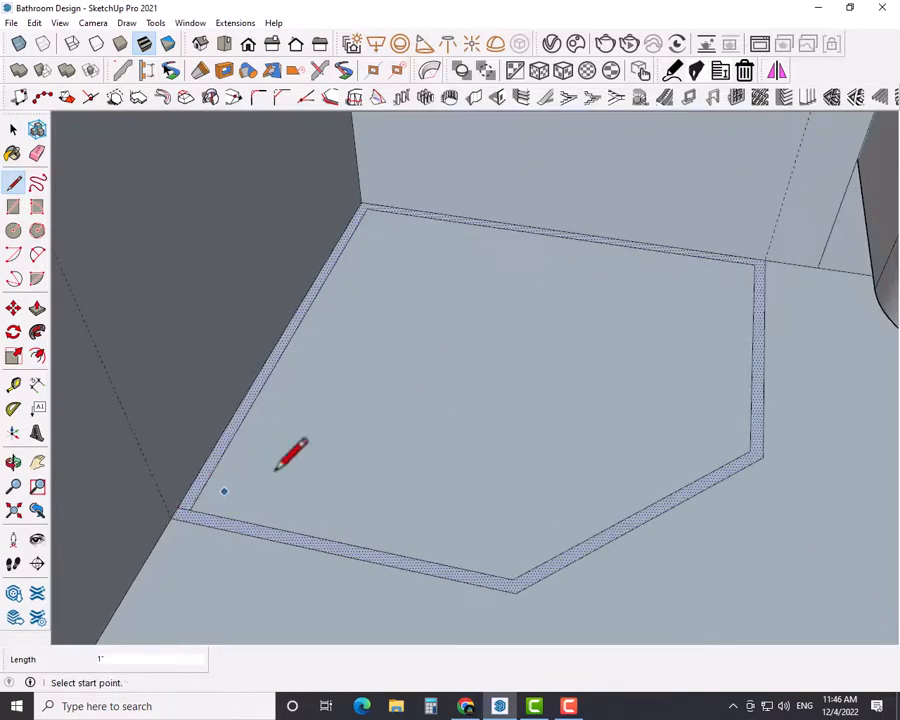
left_click(755, 265)
left_click(755, 258)
key("space")
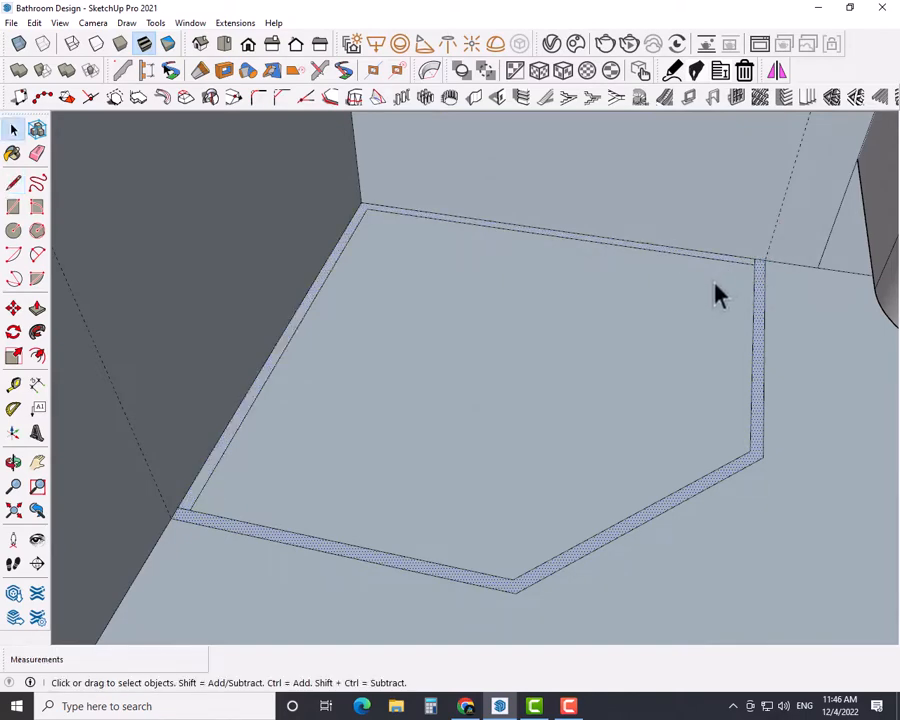
Step: Erase the inner offset edges running along the two walls, keeping the border on the open sides
key("e")
left_click(368, 211)
key("space")
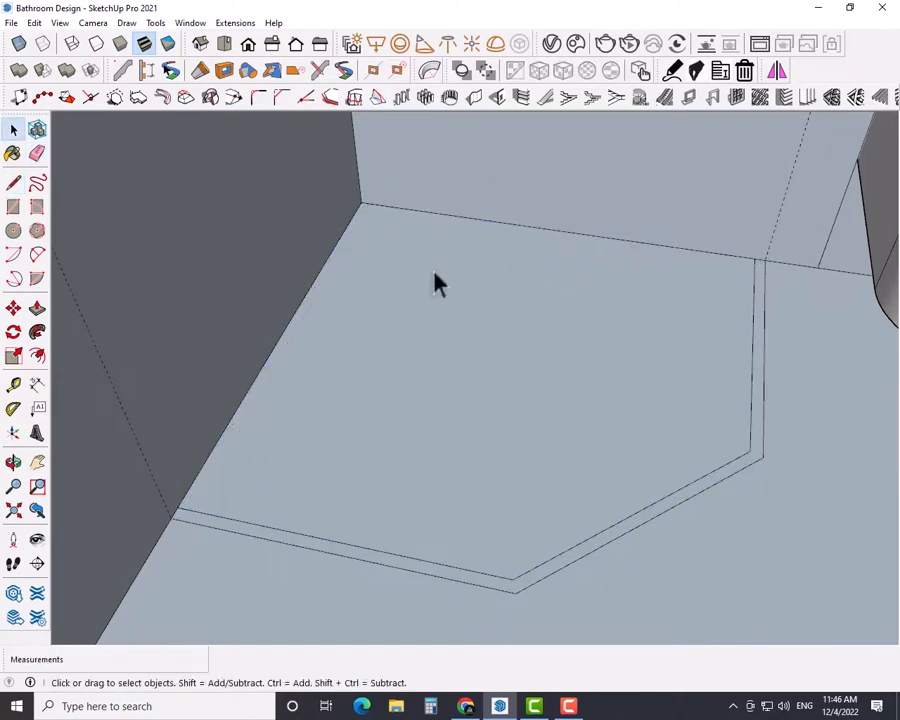
Step: Push the inner face of the five-sided corner area slightly down below the floor with Push/Pull
scroll(607, 420, "down", 4)
left_click(588, 373)
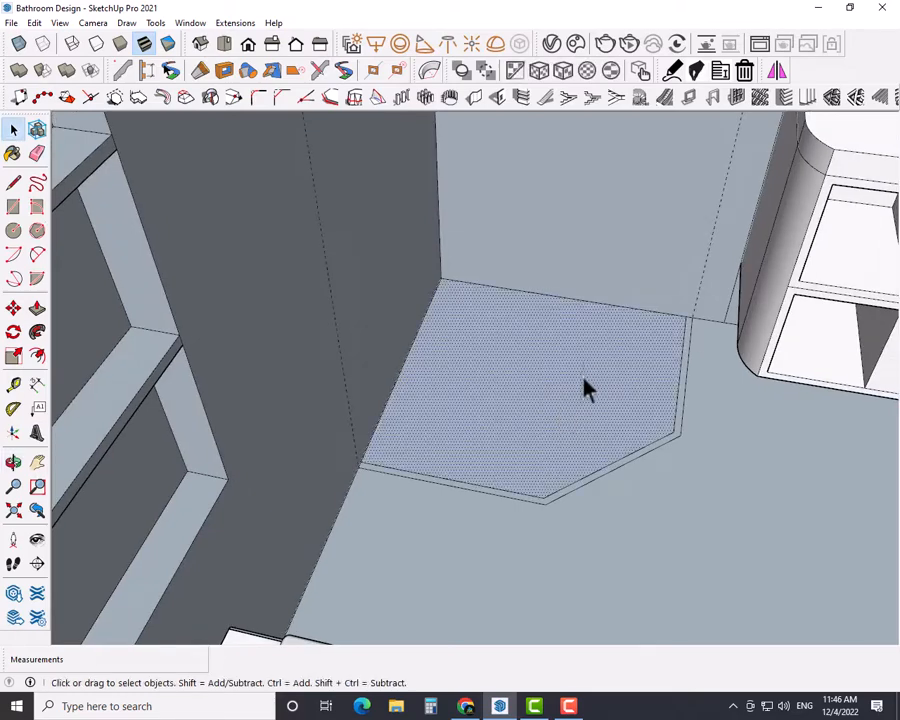
key("p")
left_click(585, 394)
left_click(582, 402)
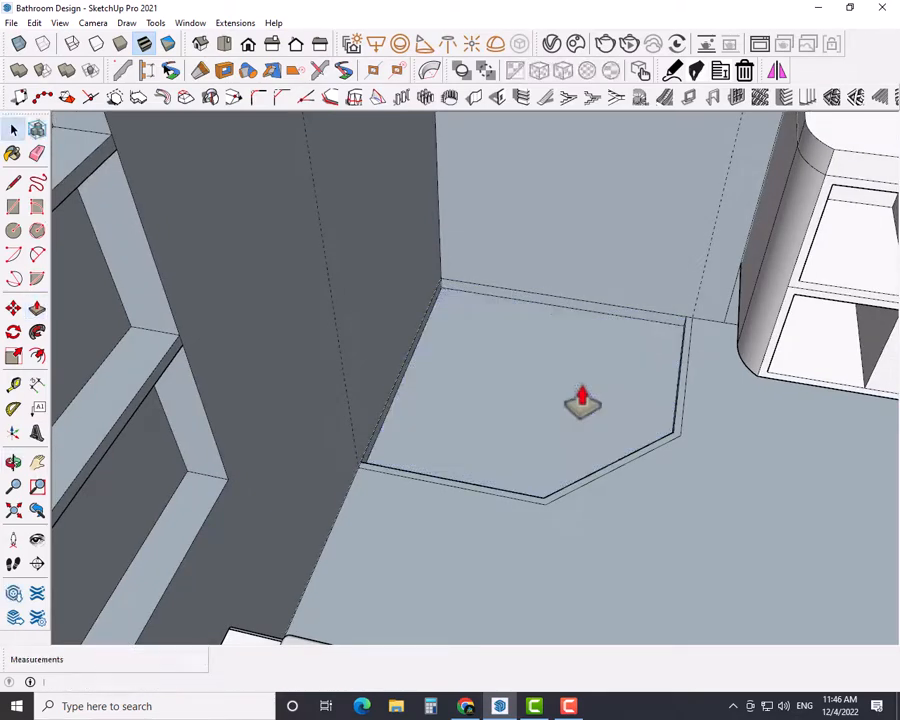
key("space")
left_click(678, 399)
left_click(682, 397)
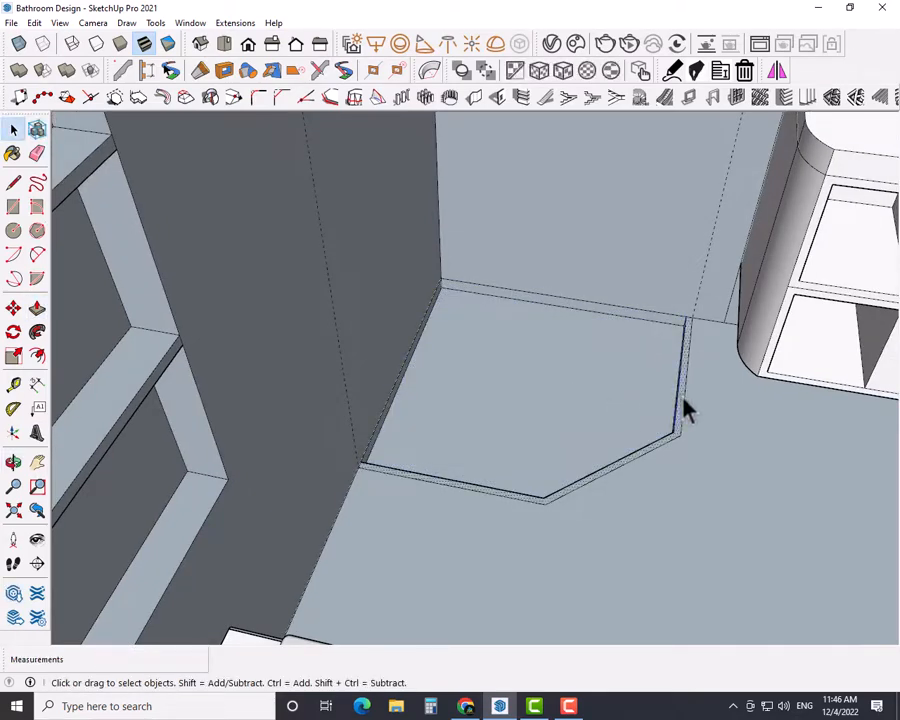
left_click(672, 502)
scroll(631, 437, "down", 1)
left_click(508, 418)
middle_click_drag(508, 418, 603, 483)
key("p")
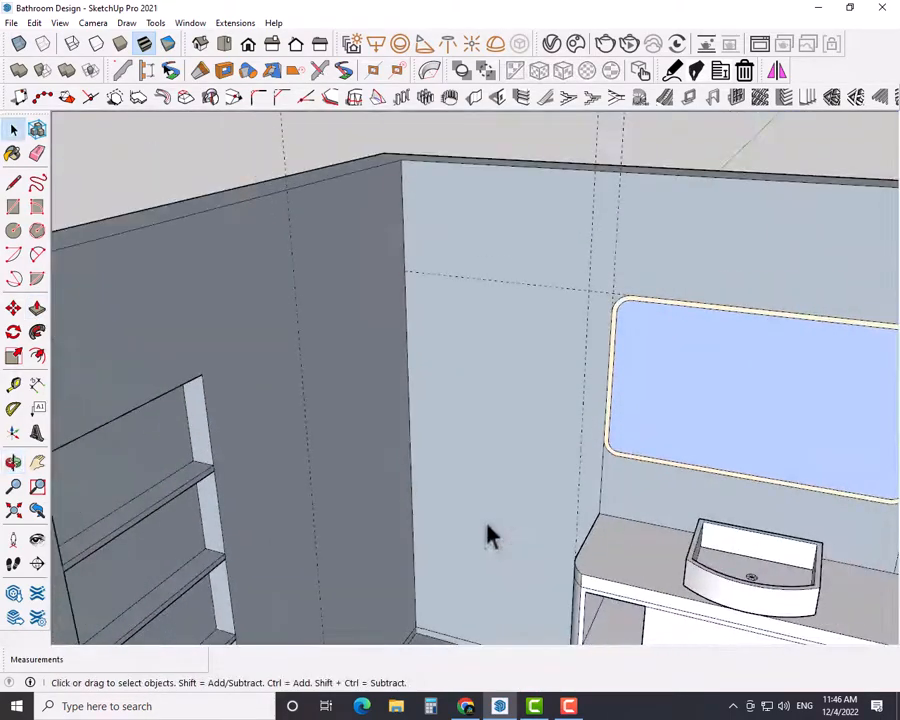
Step: Place two vertical guides on the vanity wall, 4" from the 3'6" guide toward the room corner and 9" further
middle_click_drag(487, 535, 561, 522)
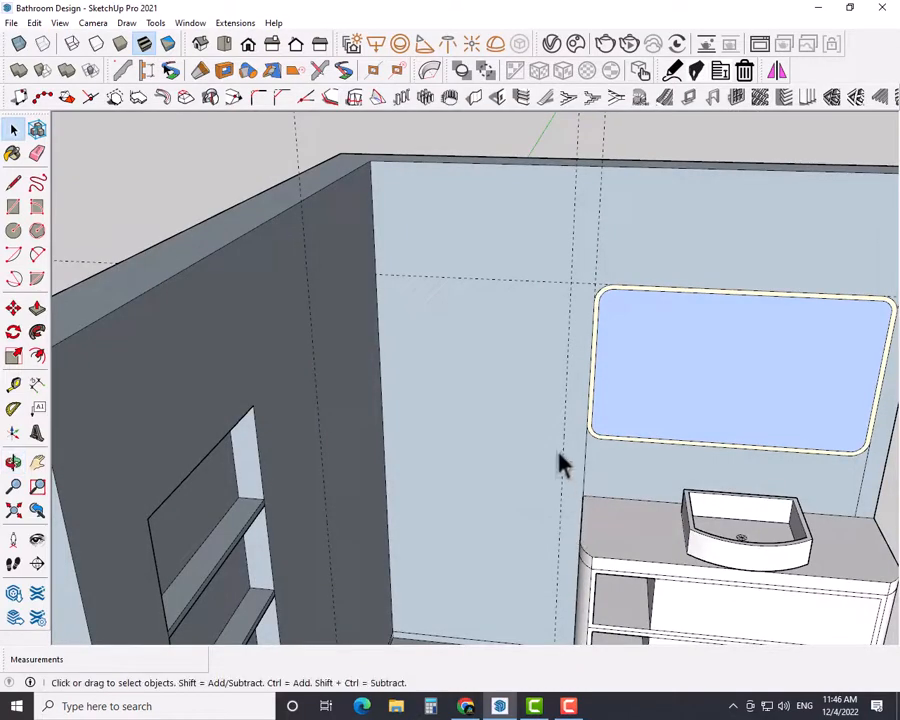
scroll(525, 432, "down", 3)
middle_click_drag(525, 432, 548, 456)
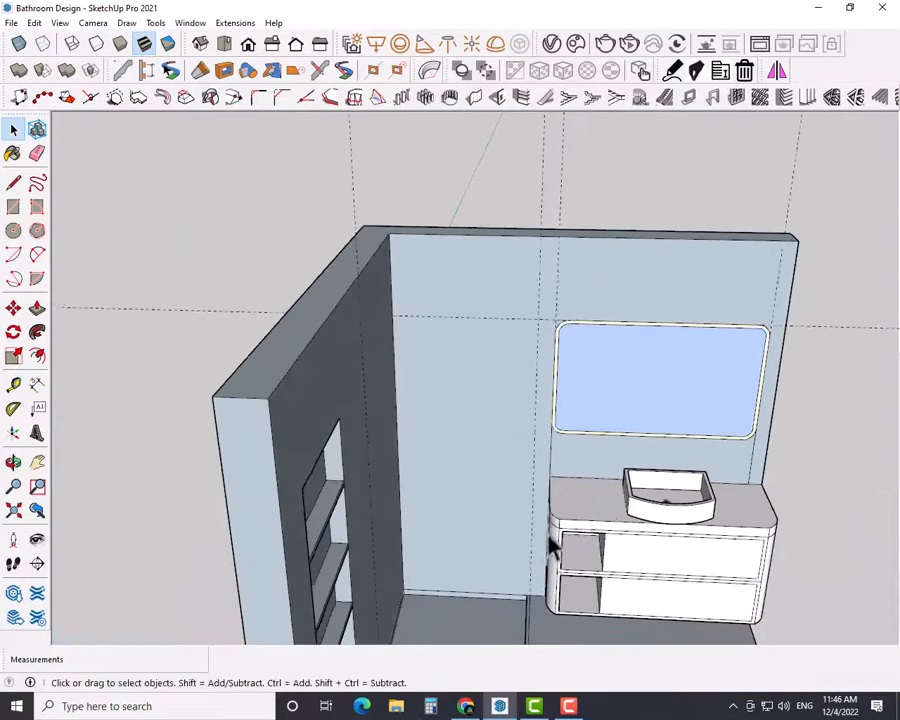
scroll(543, 540, "up", 3)
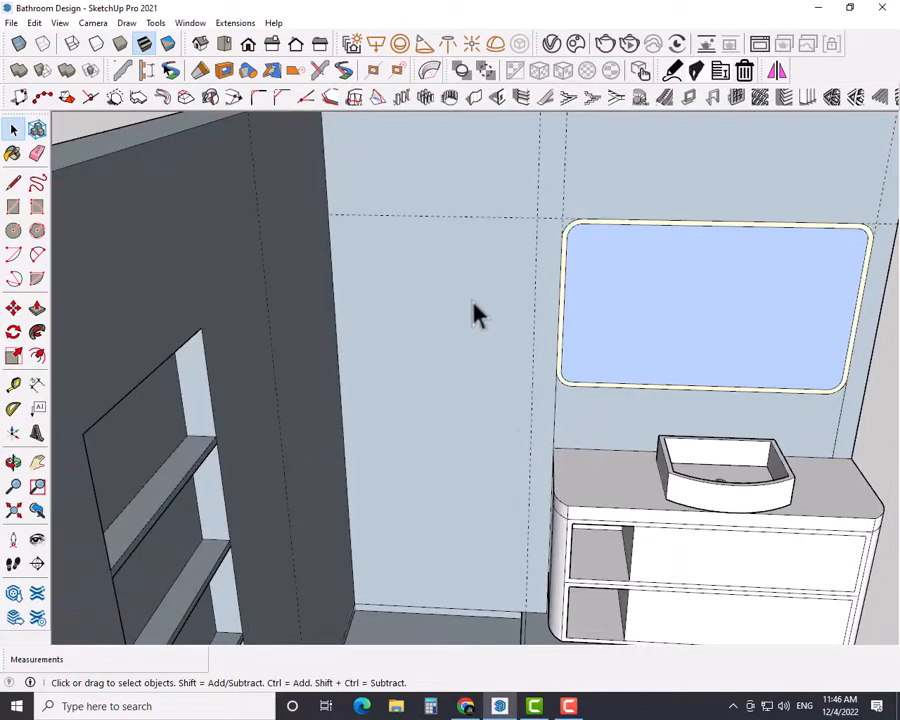
key("t")
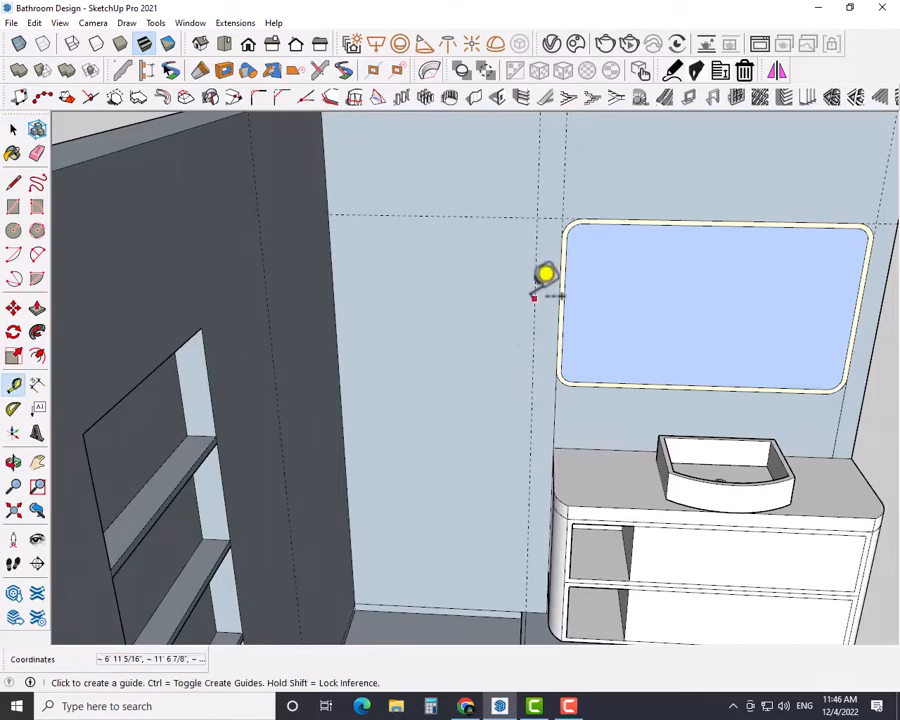
left_click(539, 292)
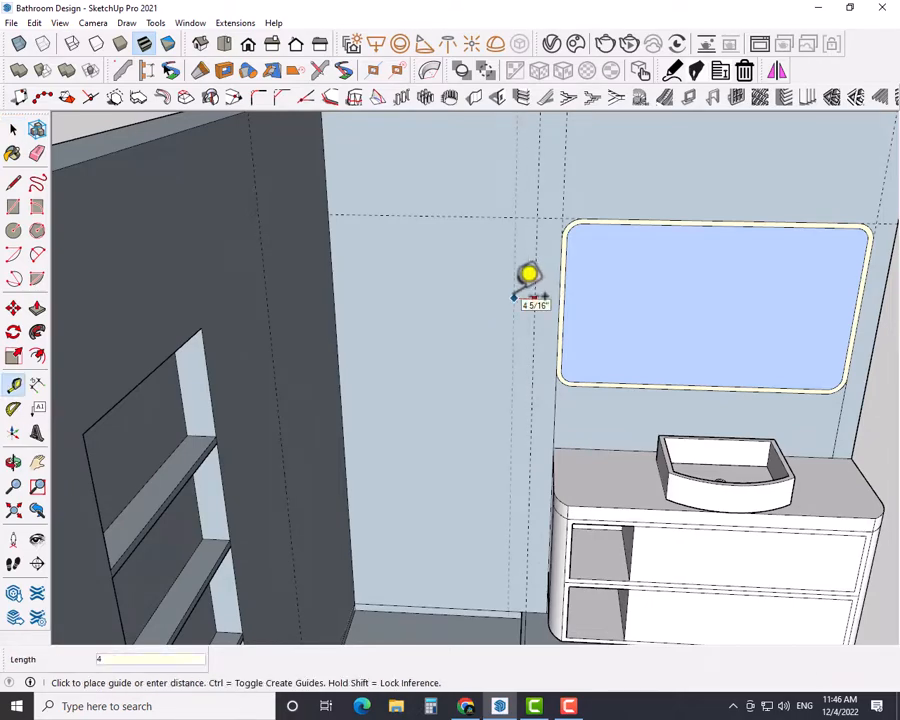
key("Return")
left_click(516, 292)
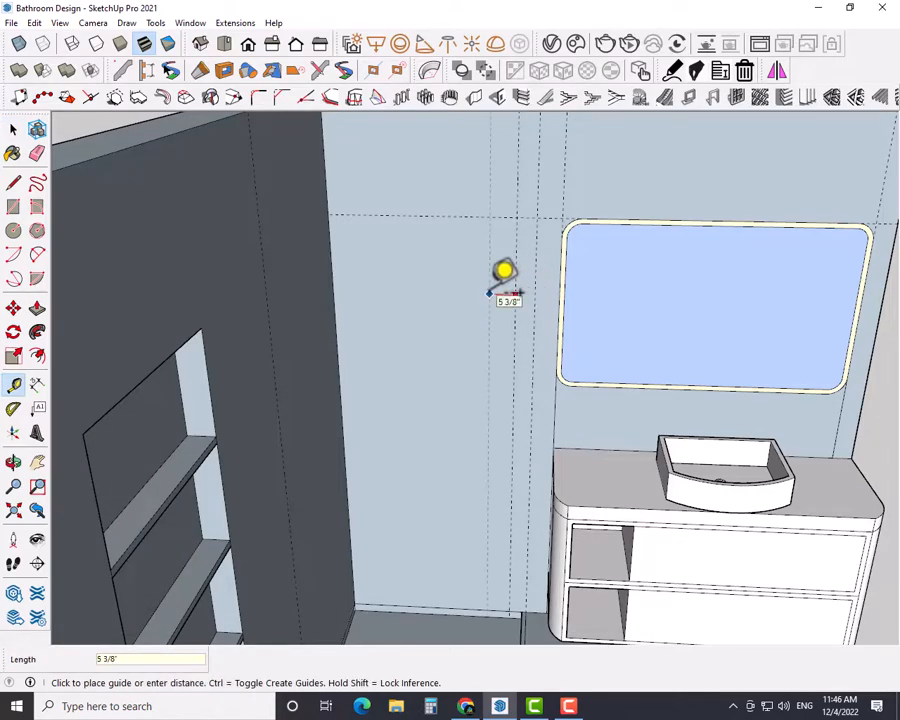
type("9")
key("Return")
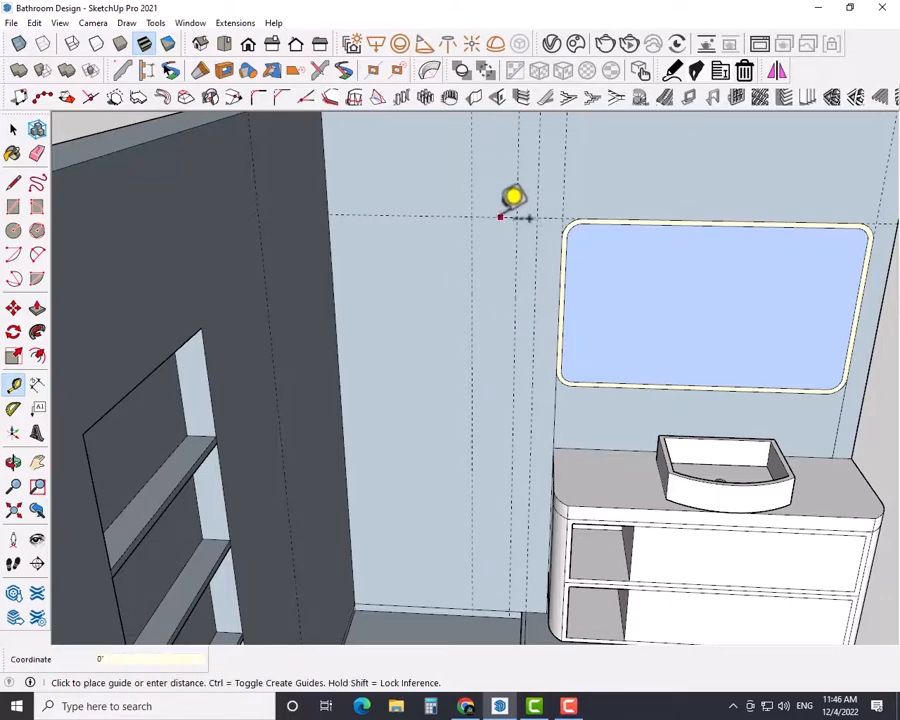
Step: Place horizontal guides on the vanity wall 12" below the guide at the mirror's top and 36" below that
left_click(500, 217)
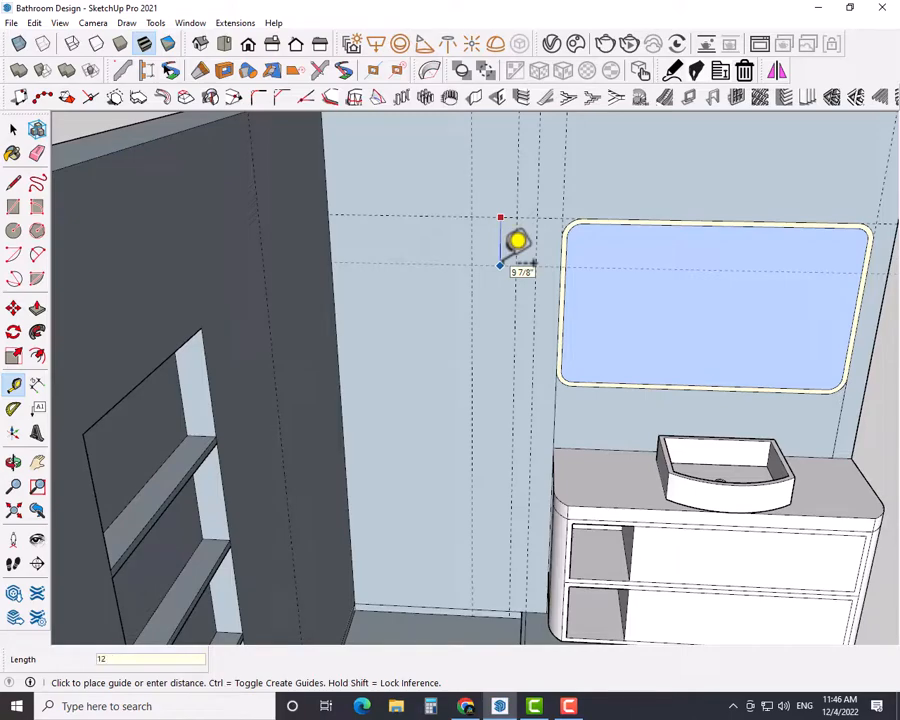
type("12")
key("Return")
left_click(493, 276)
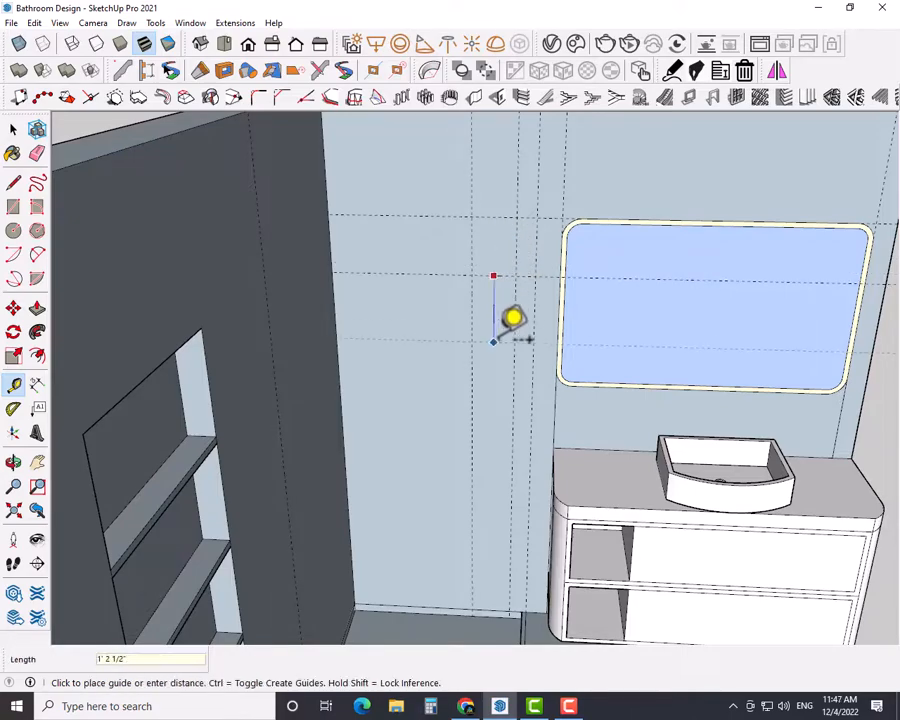
type("36")
key("Return")
Step: Draw a 9" by 36" upright rectangle between the new guides on the wall beside the mirror
key("r")
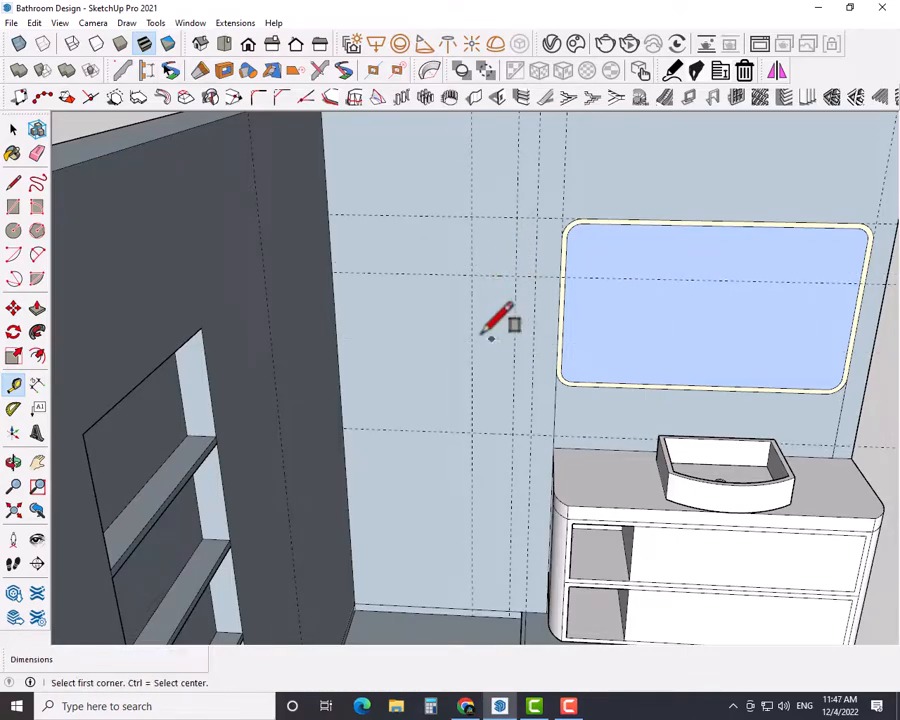
left_click(472, 274)
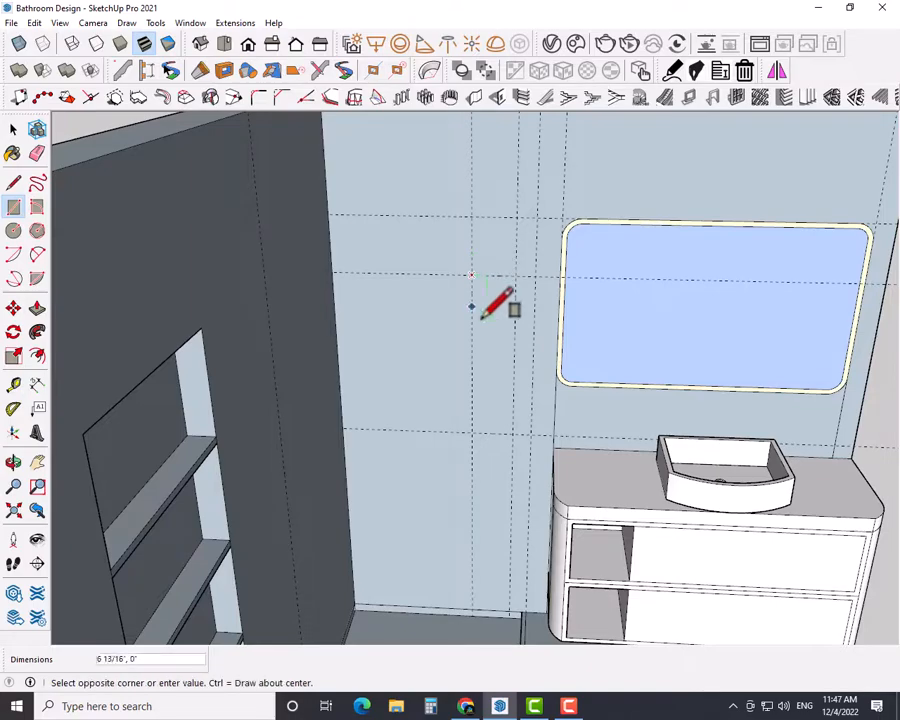
left_click(521, 411)
key("space")
Step: Divide the rectangle's vertical edge nearest the room corner into three equal segments
key("l")
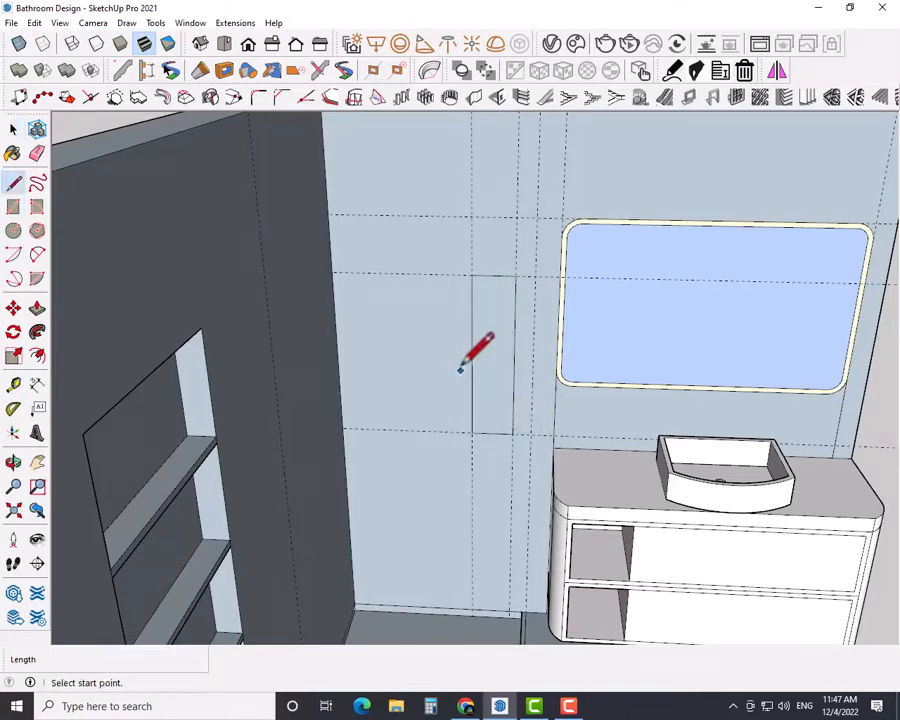
key("space")
right_click(472, 357)
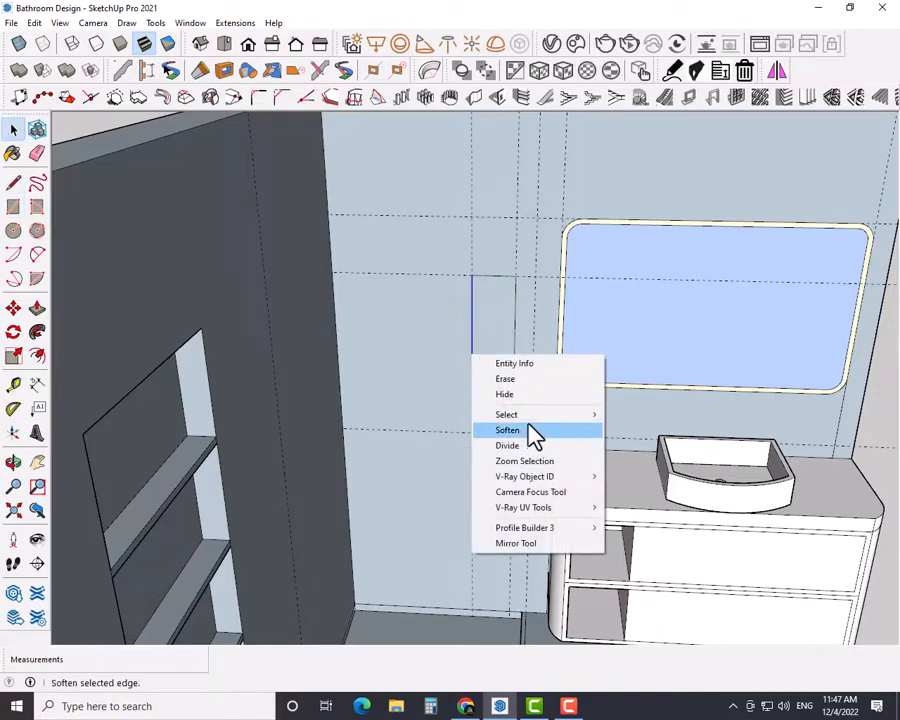
left_click(509, 445)
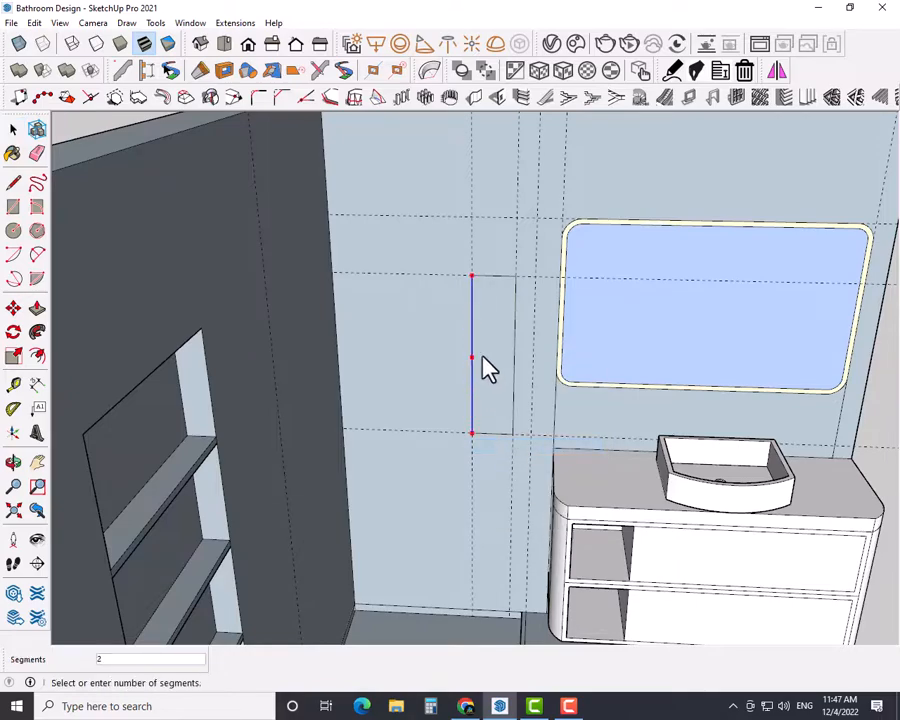
left_click(476, 346)
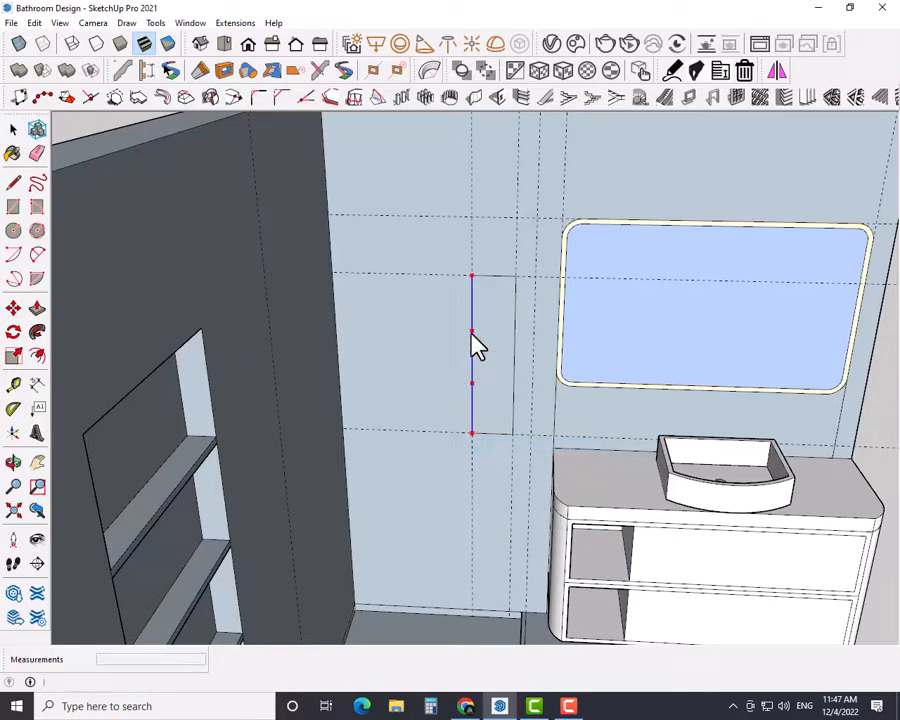
Step: Draw a horizontal line across the narrow upright rectangle at its upper third point
key("l")
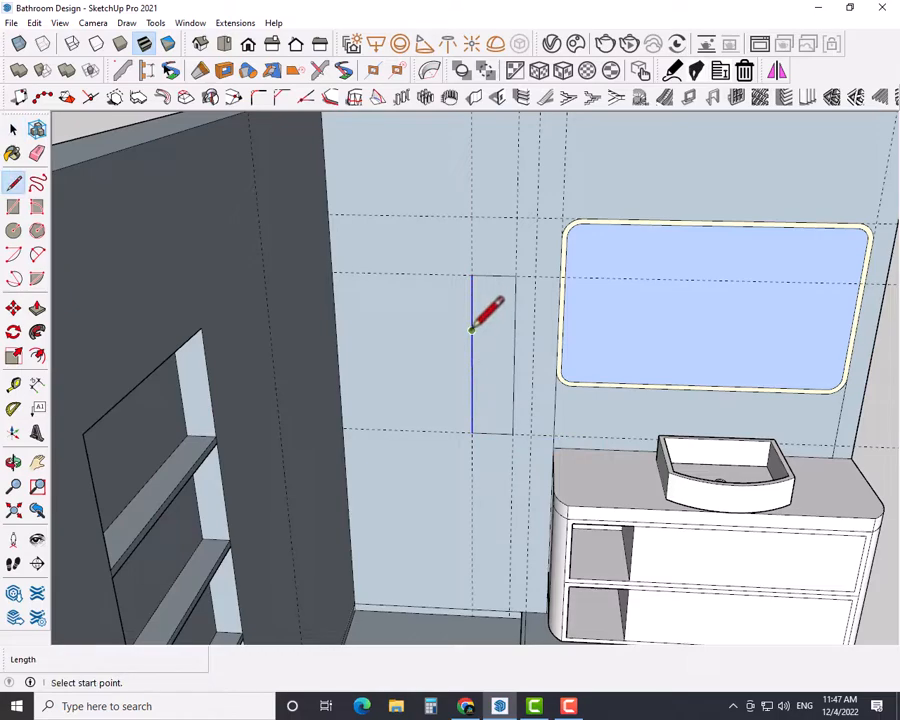
left_click(472, 328)
left_click(515, 328)
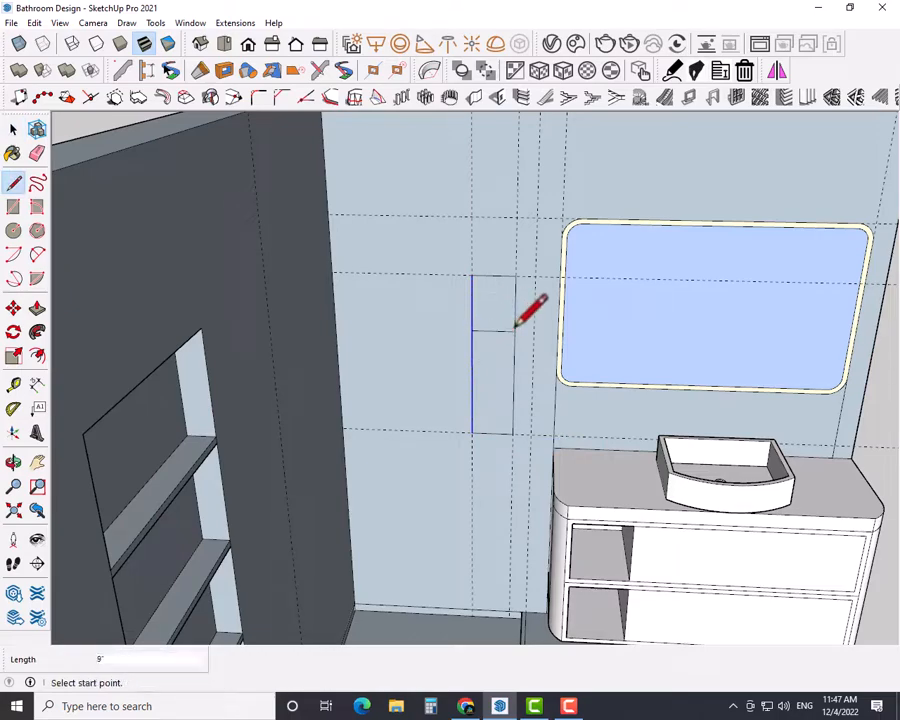
Step: Offset the outline of the rectangle's upper compartment 1" inward
key("space")
left_click(497, 320)
key("f")
left_click(498, 324)
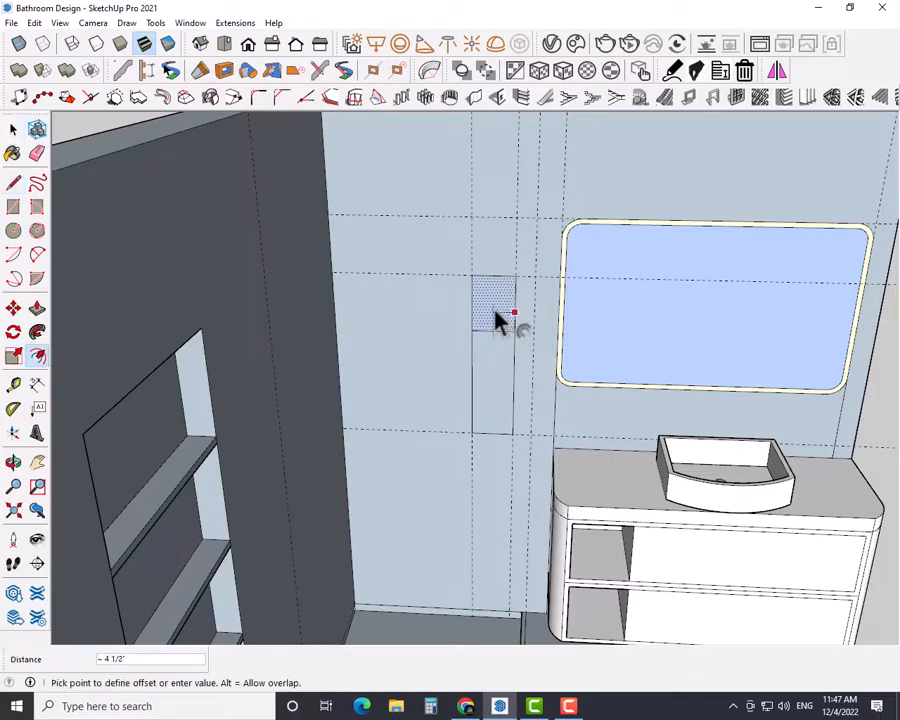
type("1")
key("Return")
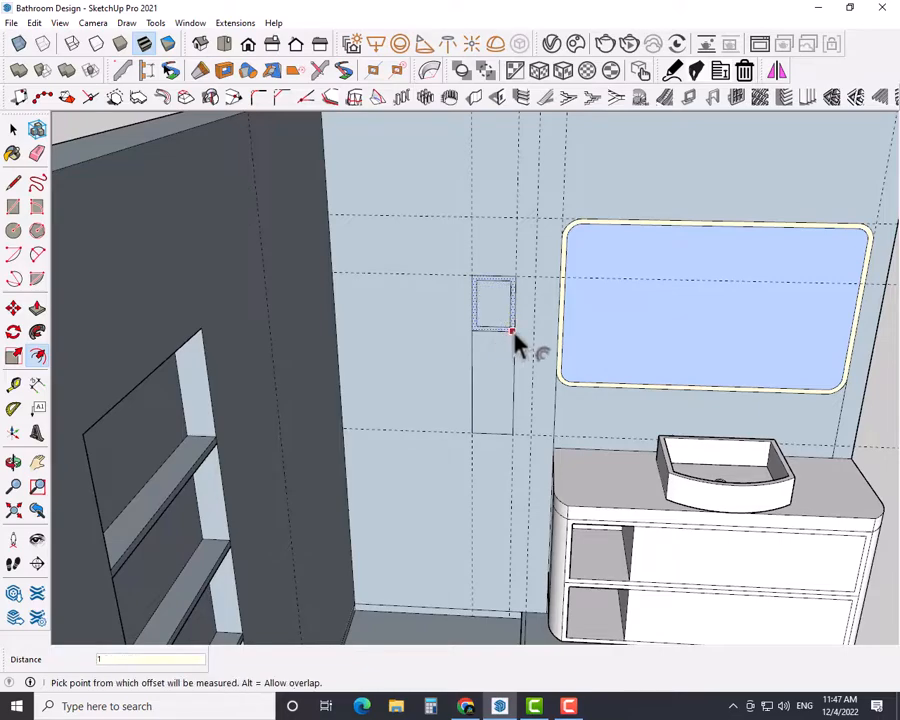
Step: Extend the offset's lower edge to both sides of the rectangle and erase the remaining offset edges, leaving a 1" divider
scroll(514, 343, "up", 3)
key("space")
key("l")
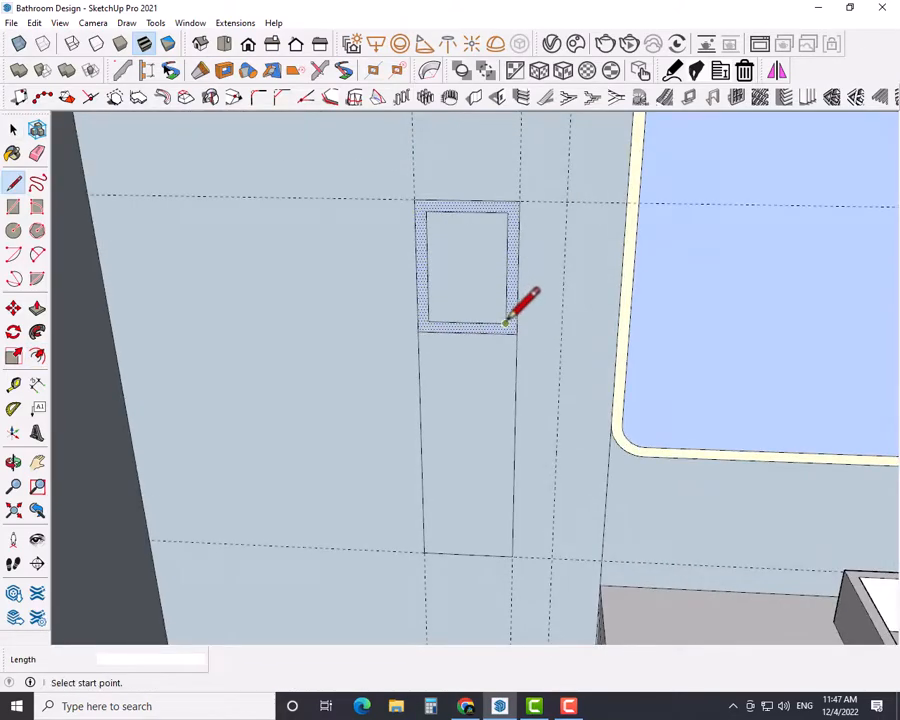
left_click(506, 323)
left_click(419, 331)
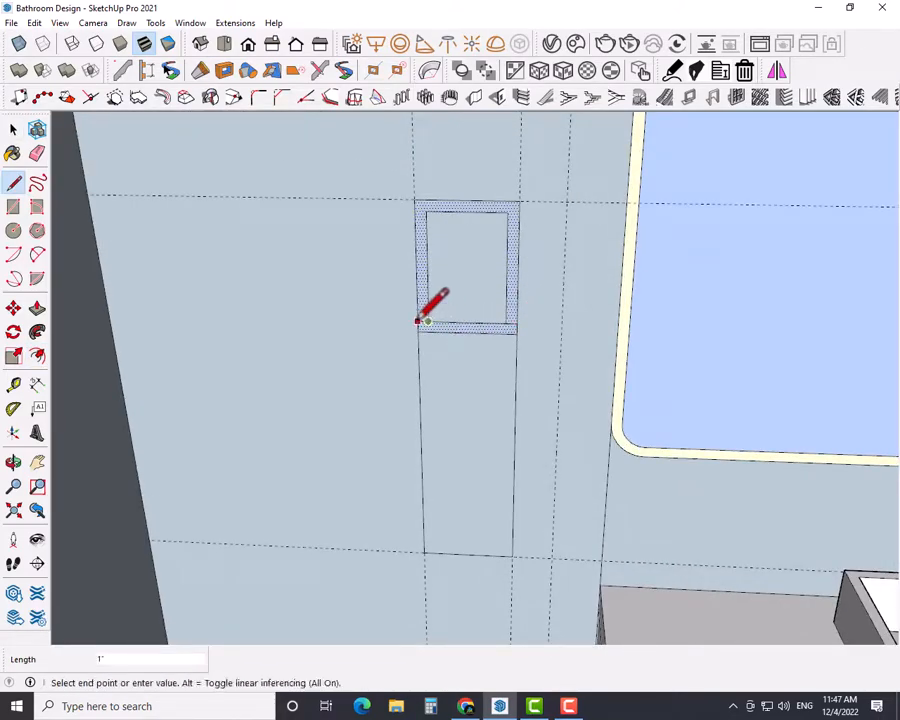
key("space")
key("e")
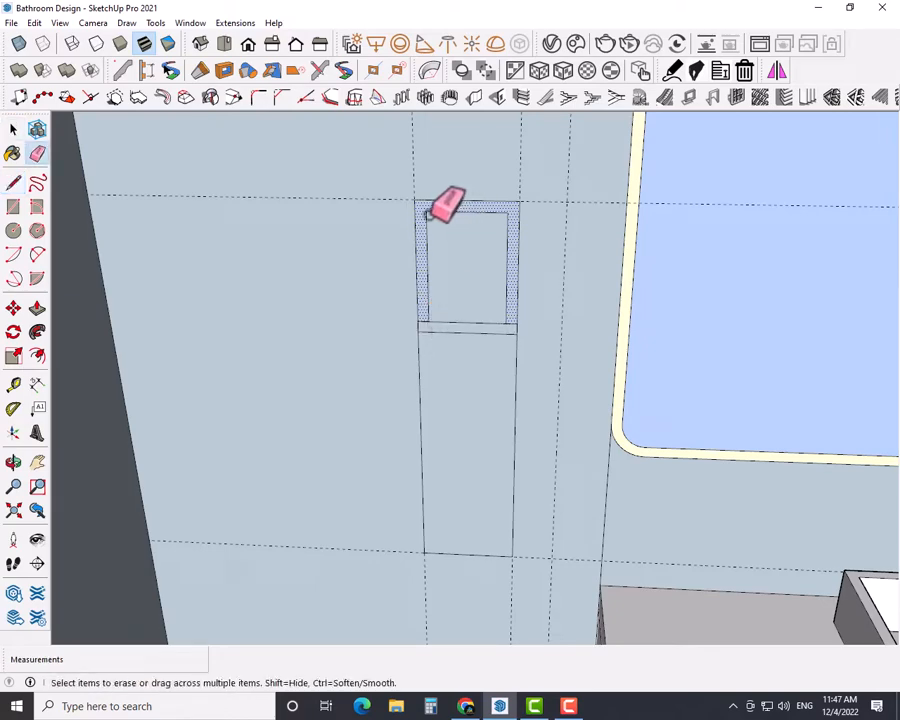
mouse_move(434, 211)
left_mouse_down()
mouse_move(500, 213)
mouse_move(500, 236)
left_mouse_up()
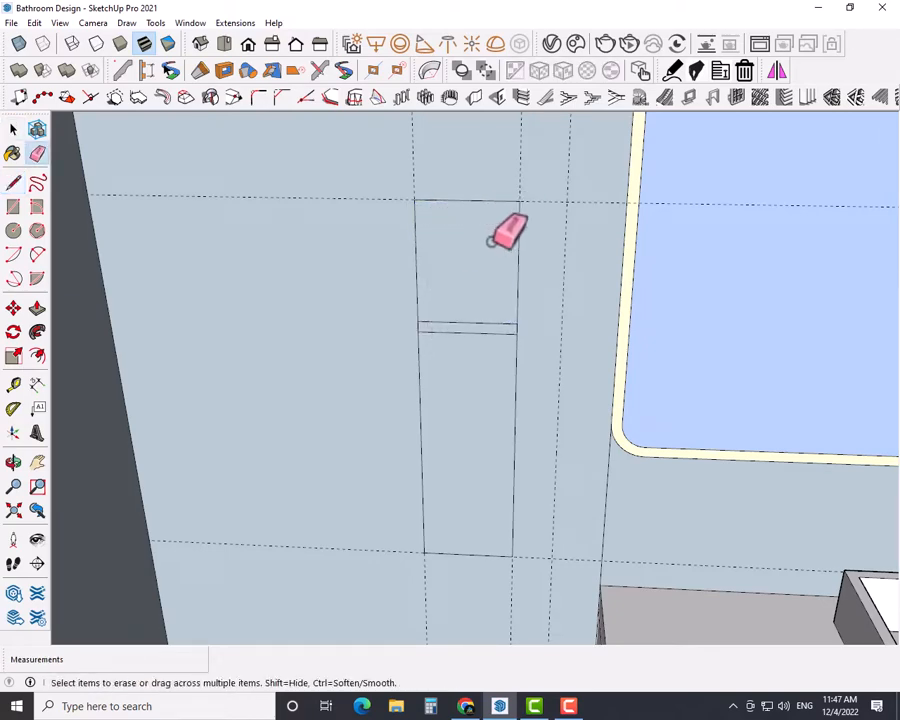
Step: Copy the divider's two horizontal lines straight down to the rectangle's lower third point
key("space")
left_click(466, 324)
left_click(470, 334, "ctrl")
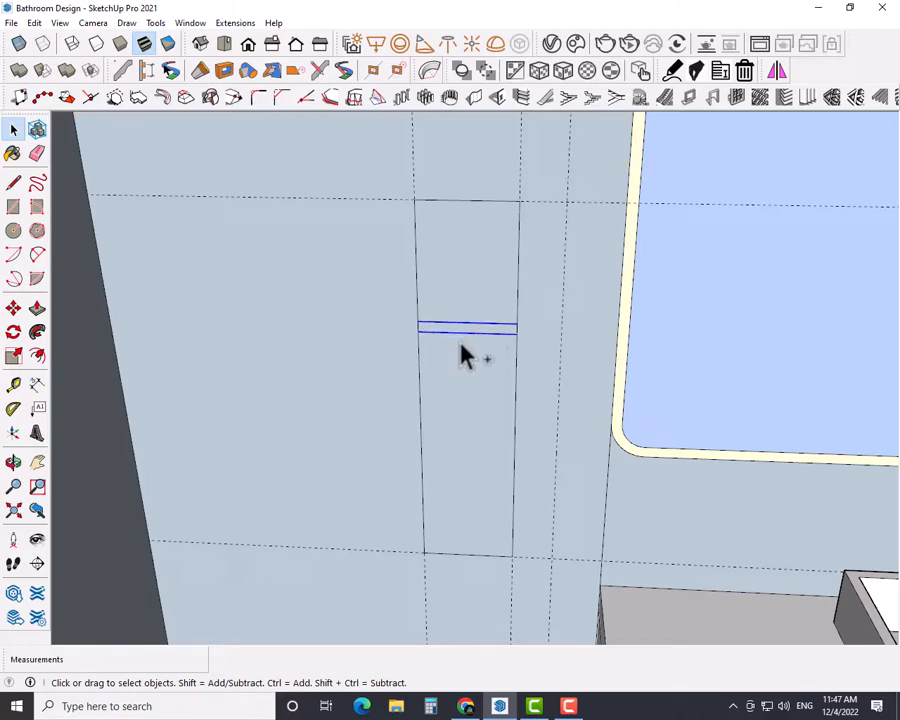
key("m")
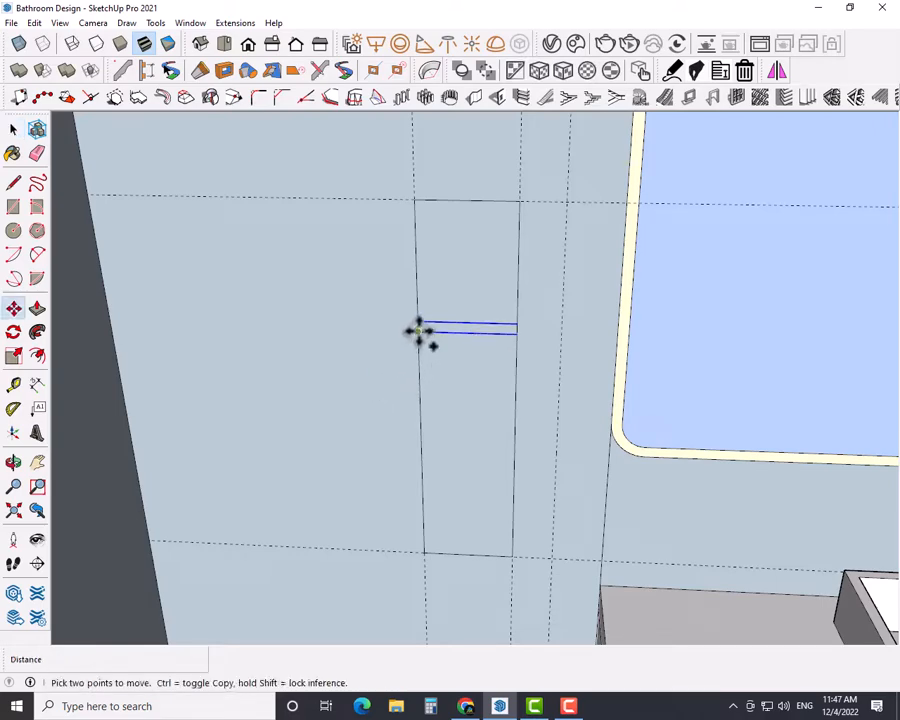
left_click(418, 332)
key("ctrl")
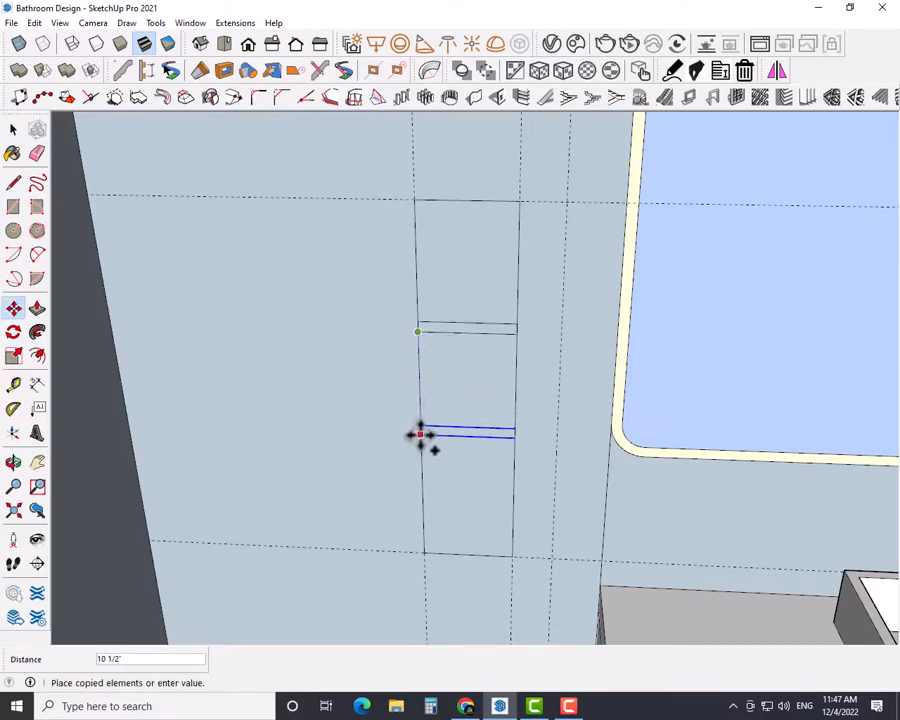
type("1")
key("Return")
key("space")
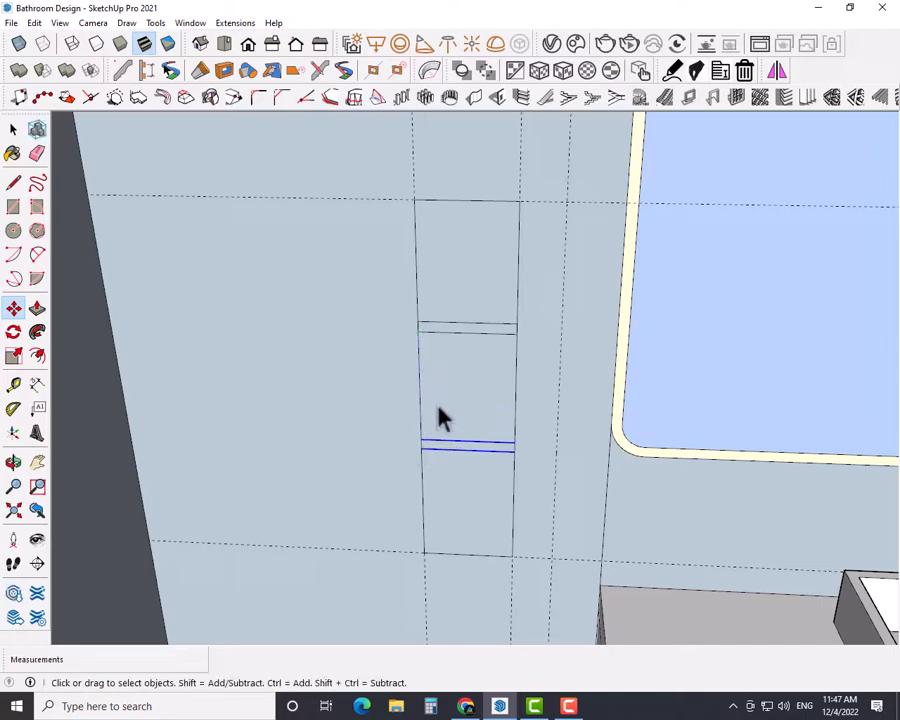
Step: Recess the three compartments of the upright rectangle 8" into the vanity wall with Push/Pull, keeping the dividers flush
left_click(447, 410)
key("p")
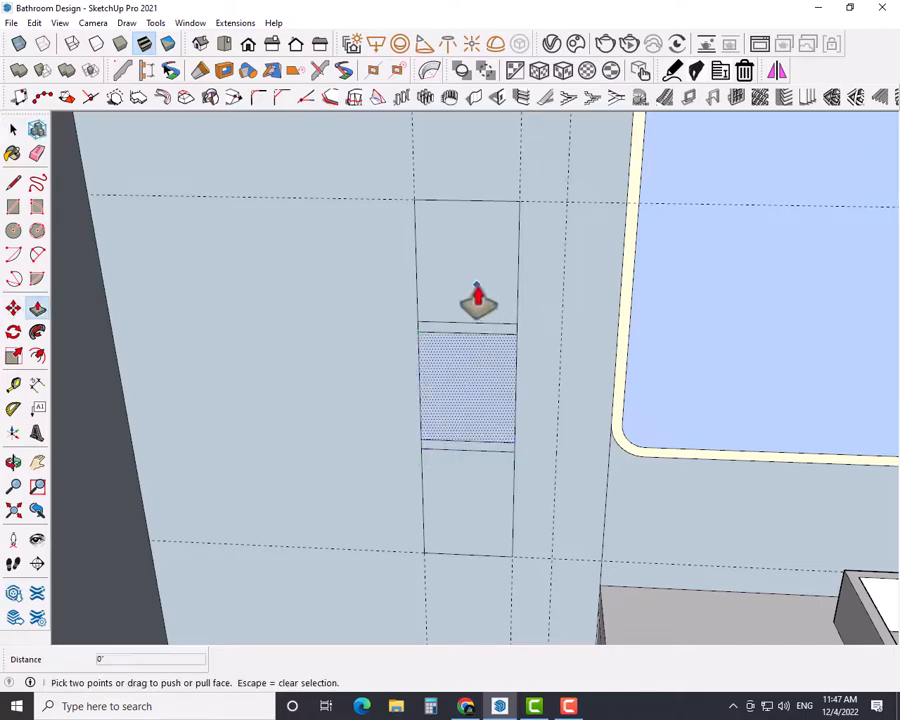
key("space")
left_click(478, 297)
key("p")
left_click(469, 290)
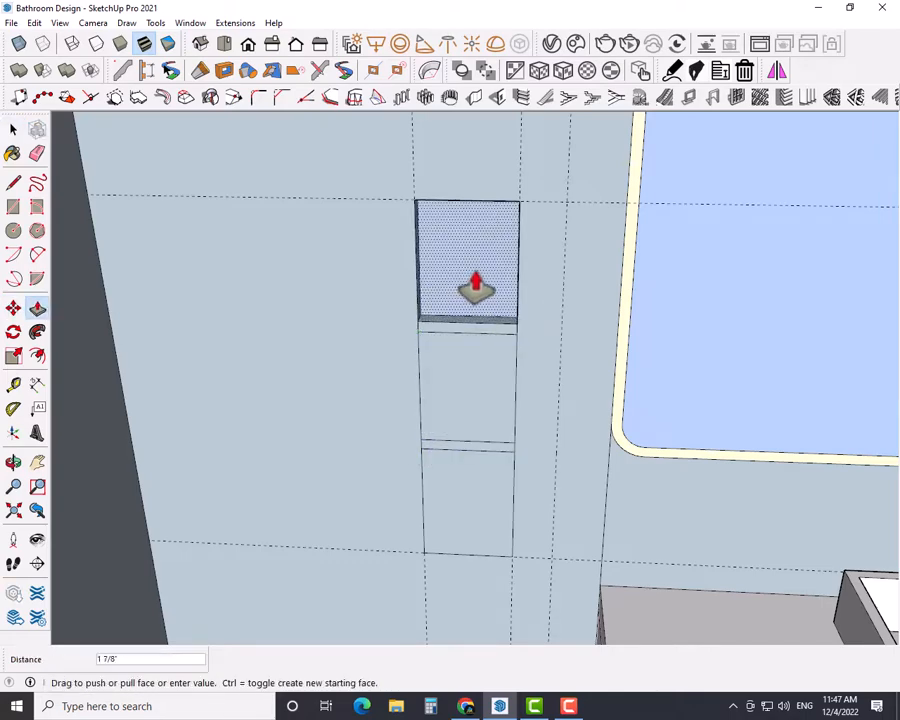
type("8")
key("Return")
double_click(500, 410)
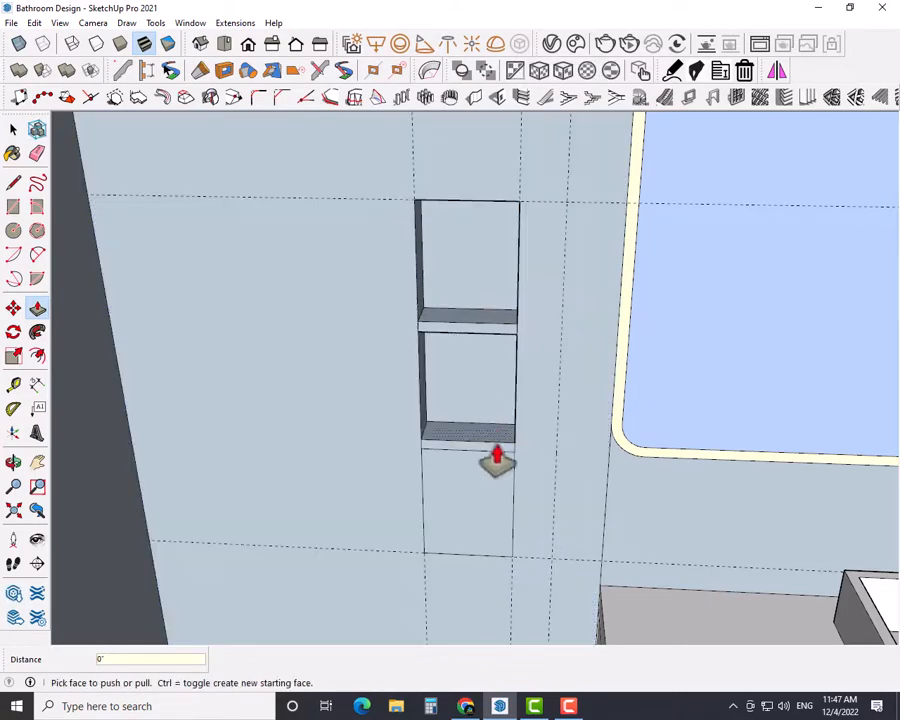
double_click(490, 485)
key("alt+space")
left_click(424, 454)
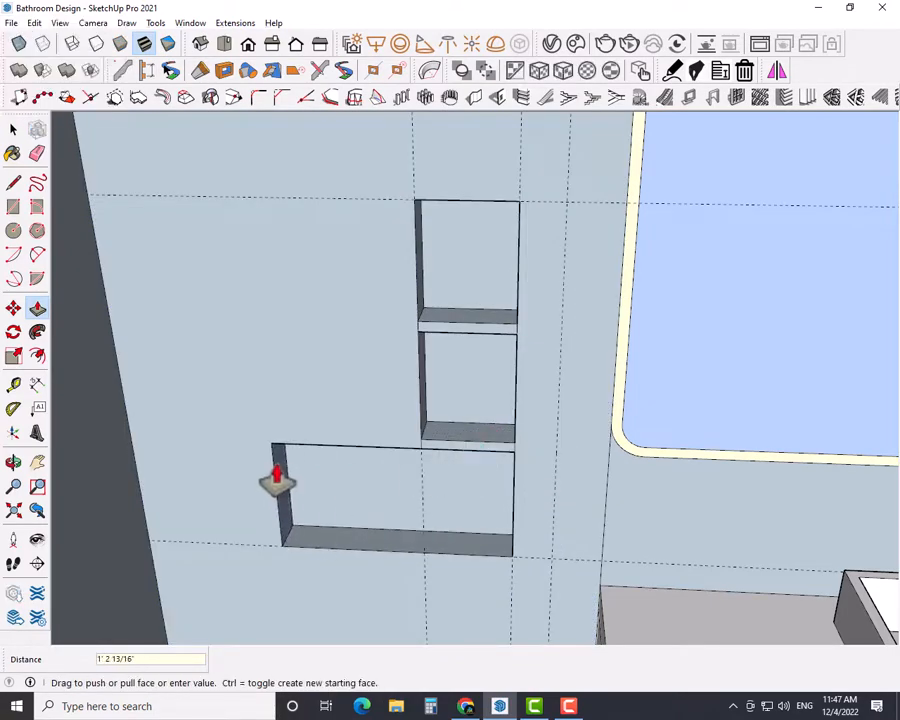
key("space")
Step: Search the 3D Warehouse for "shower"
scroll(327, 428, "down", 3)
middle_click_drag(327, 428, 376, 371, "shift")
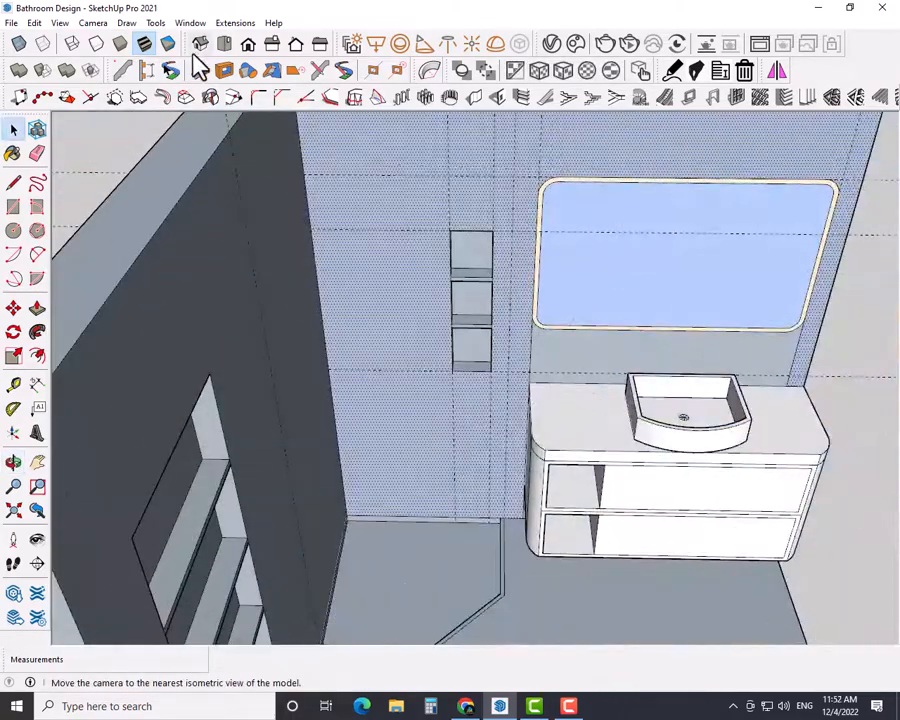
left_click(190, 22)
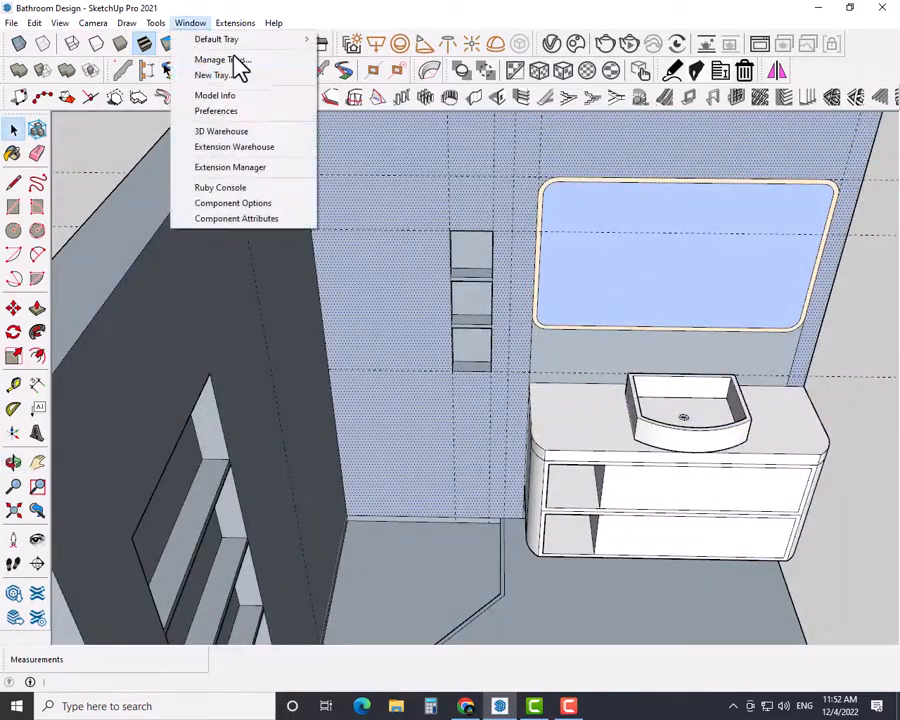
left_click(241, 132)
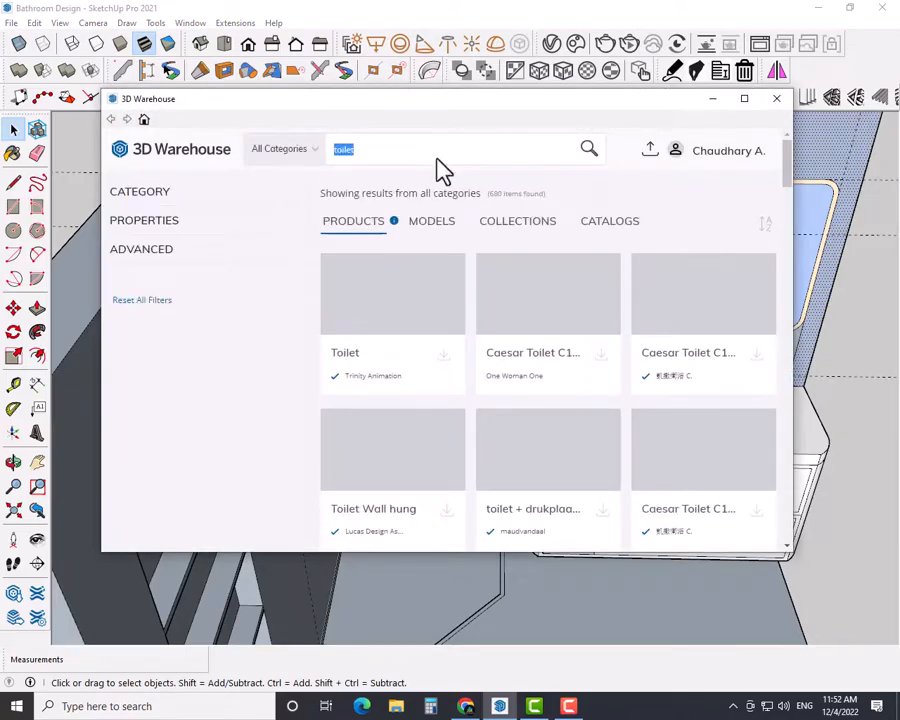
type("shower")
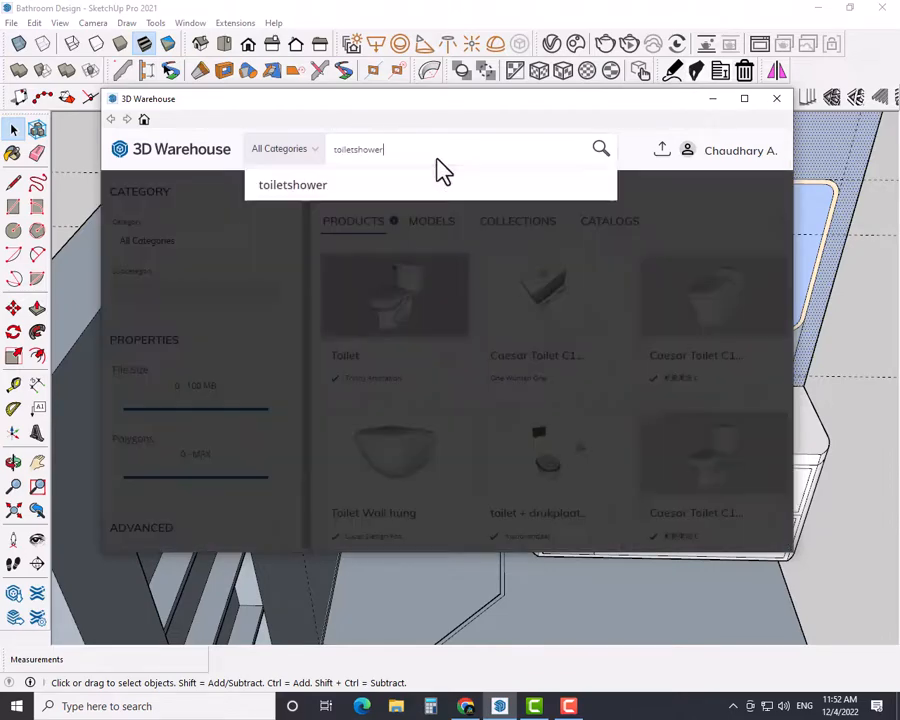
key("BackSpace")
key("BackSpace")
key("BackSpace")
key("BackSpace")
key("BackSpace")
key("BackSpace")
key("BackSpace")
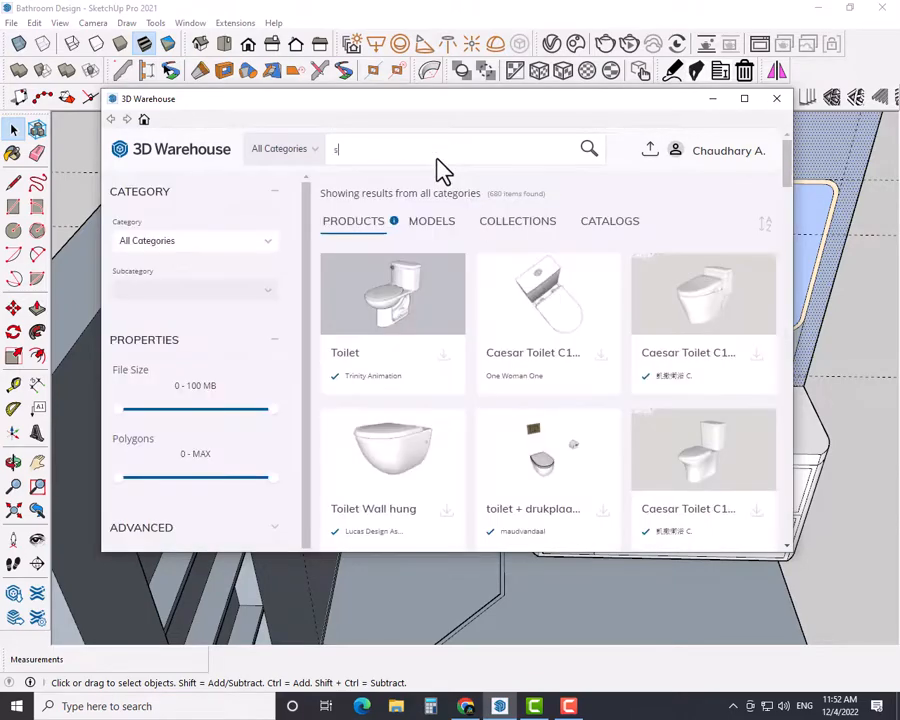
type("shower")
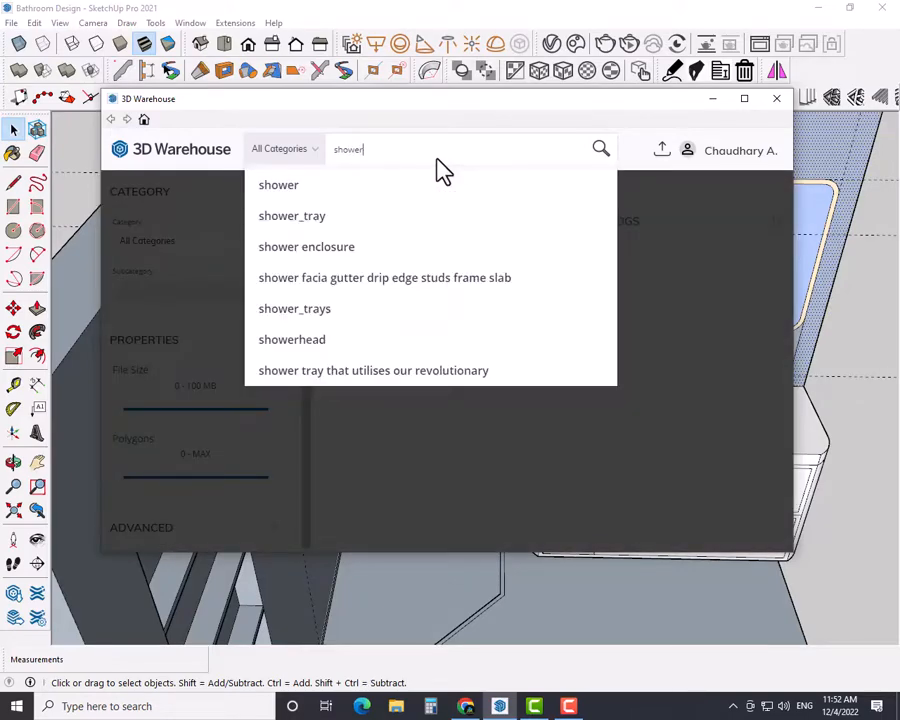
key("Return")
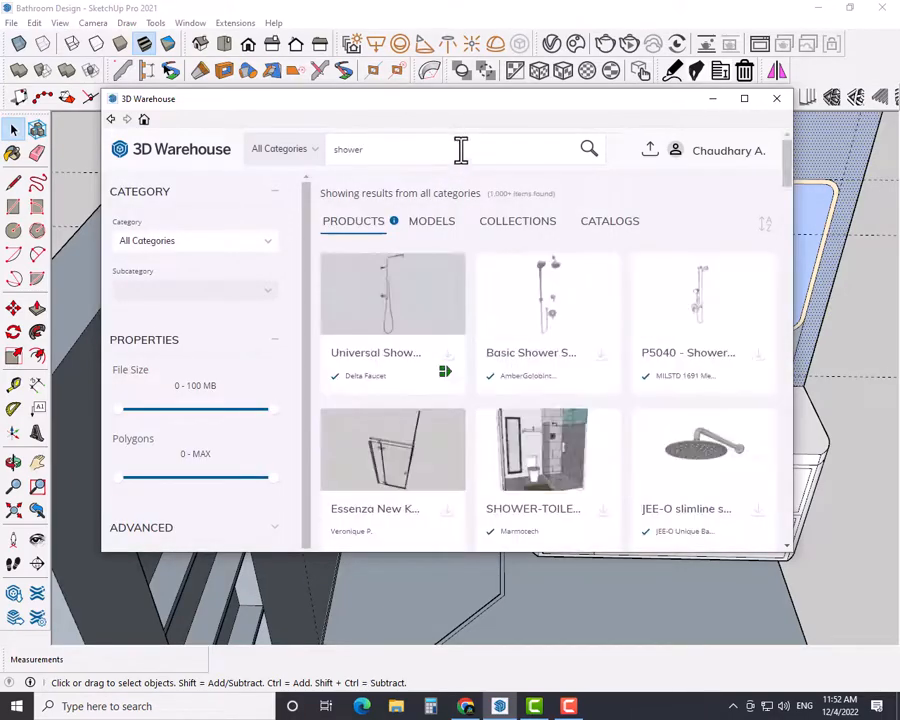
Step: Load a wall-mounted shower panel model from the search results, place it outside the room and scale it down
scroll(470, 333, "down", 2)
scroll(492, 342, "down", 3)
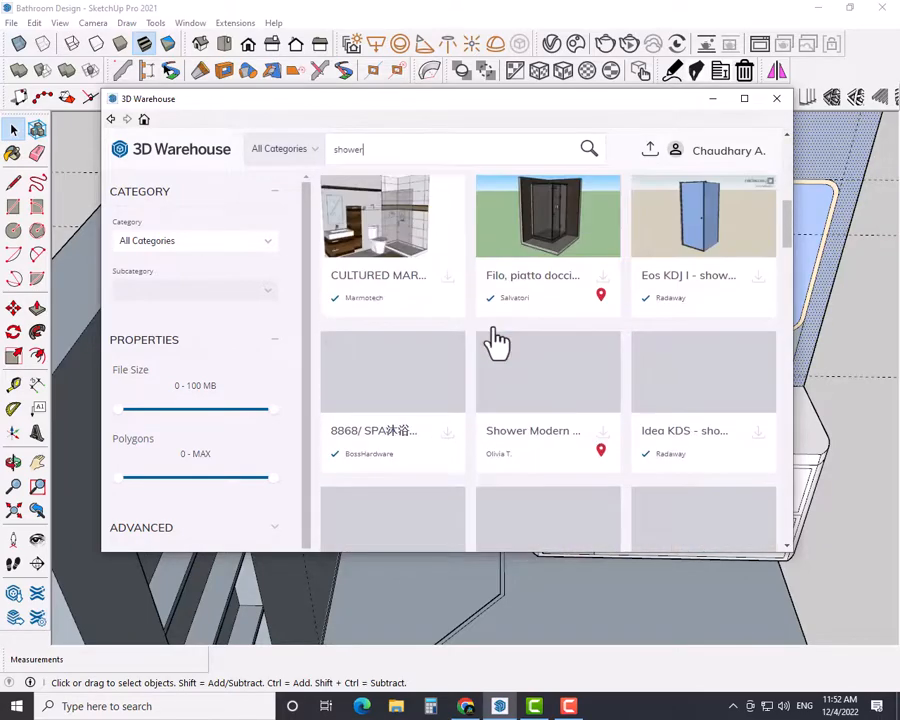
scroll(497, 342, "down", 2)
left_click(447, 446)
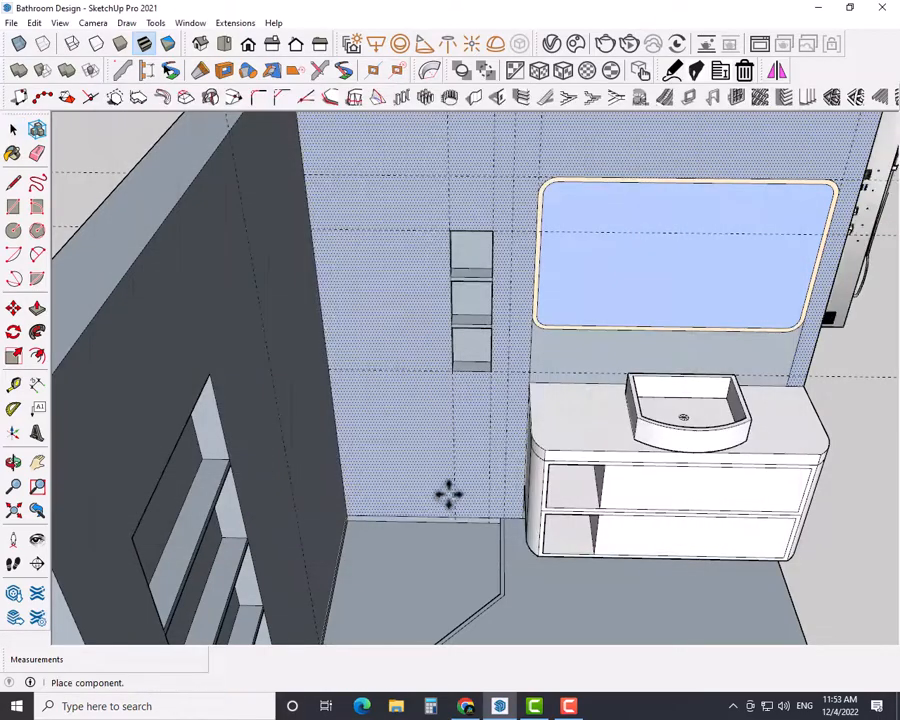
scroll(586, 486, "down", 3)
key("s")
left_click_drag(806, 258, 699, 328)
key("space")
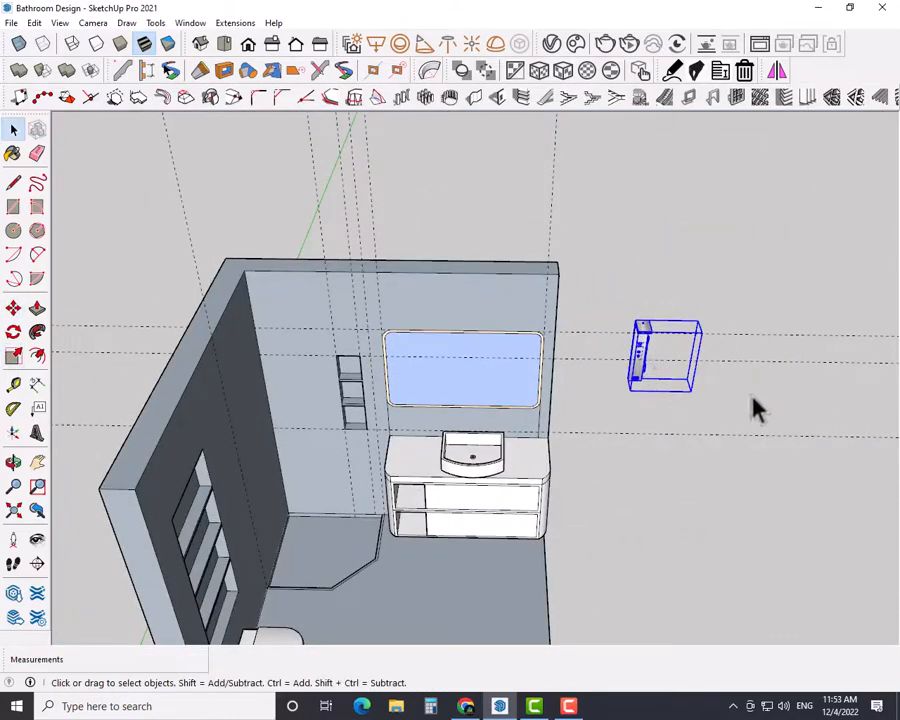
Step: Explode the imported shower panel and regroup its parts into a single object
right_click(637, 365)
left_click(690, 374)
scroll(638, 358, "up", 3)
right_click(634, 365)
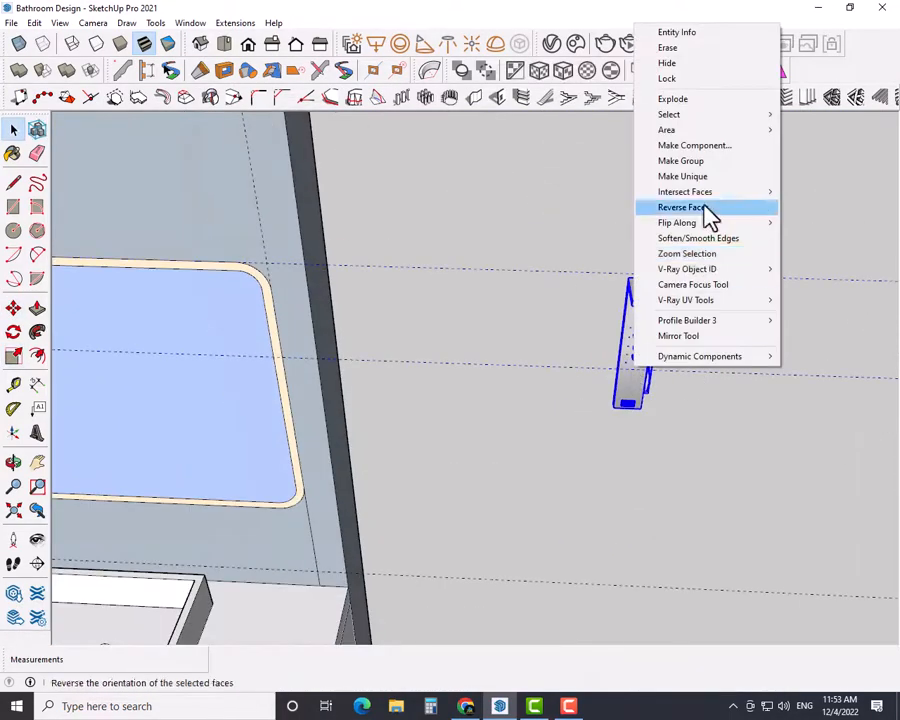
left_click(682, 98)
key("m")
key("space")
left_click(617, 435)
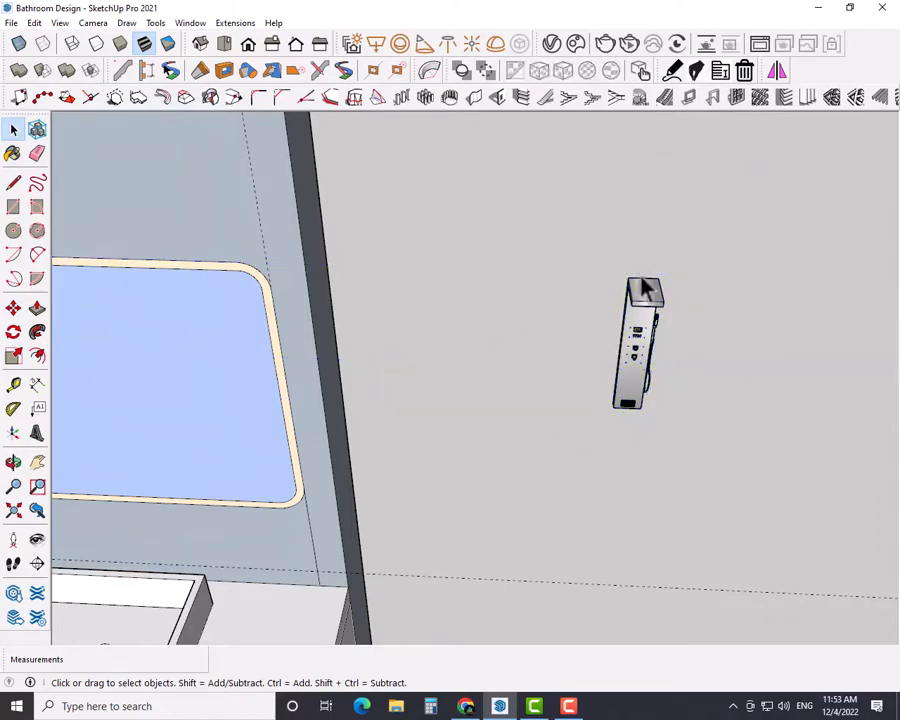
triple_click(641, 281)
right_click(629, 361)
left_click(675, 140)
Step: Move the shower panel by its lower corner onto the vanity wall, between the room corner and the divided niche
key("m")
left_click(616, 426)
scroll(458, 478, "down", 2)
middle_click_drag(384, 486, 676, 480, "shift")
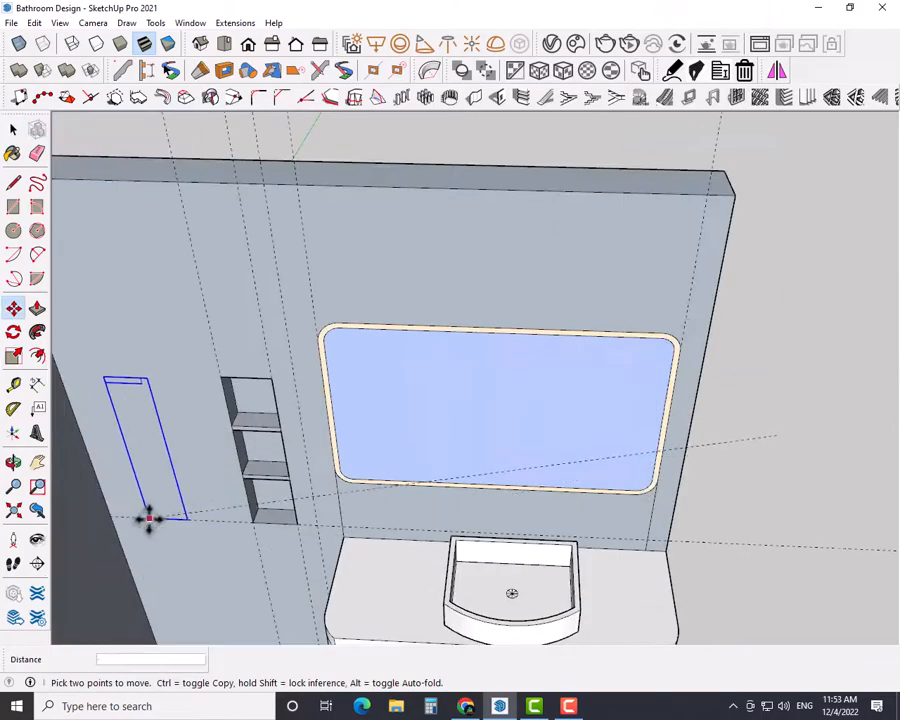
middle_click_drag(420, 430, 269, 402)
scroll(269, 402, "up", 2)
left_click(233, 428)
key("space")
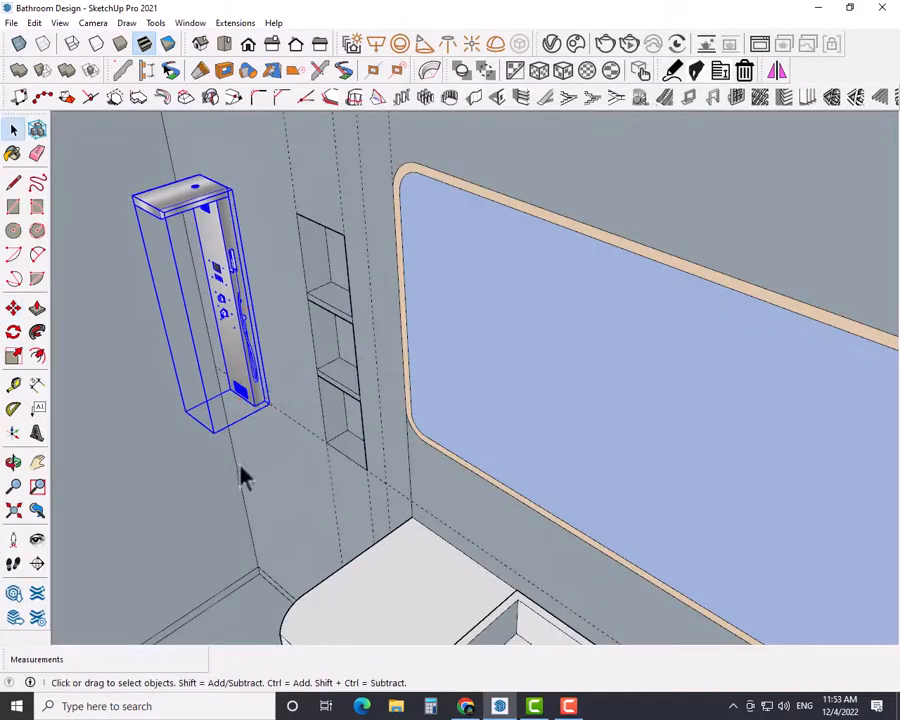
Step: Raise the shower panel along the wall so it hangs above the guide at the niche's lower edge
scroll(239, 466, "down", 3)
middle_click_drag(160, 445, 352, 554)
scroll(248, 300, "up", 3)
key("m")
left_click(230, 248)
left_click(226, 168)
key("space")
Step: Shift the shower panel slightly toward the divided niche and lower it a little on the wall
scroll(203, 416, "down", 5)
scroll(352, 436, "down", 1)
left_click(295, 334)
key("m")
left_click(291, 337)
left_click(301, 336)
key("space")
scroll(292, 320, "up", 3)
left_click(298, 342)
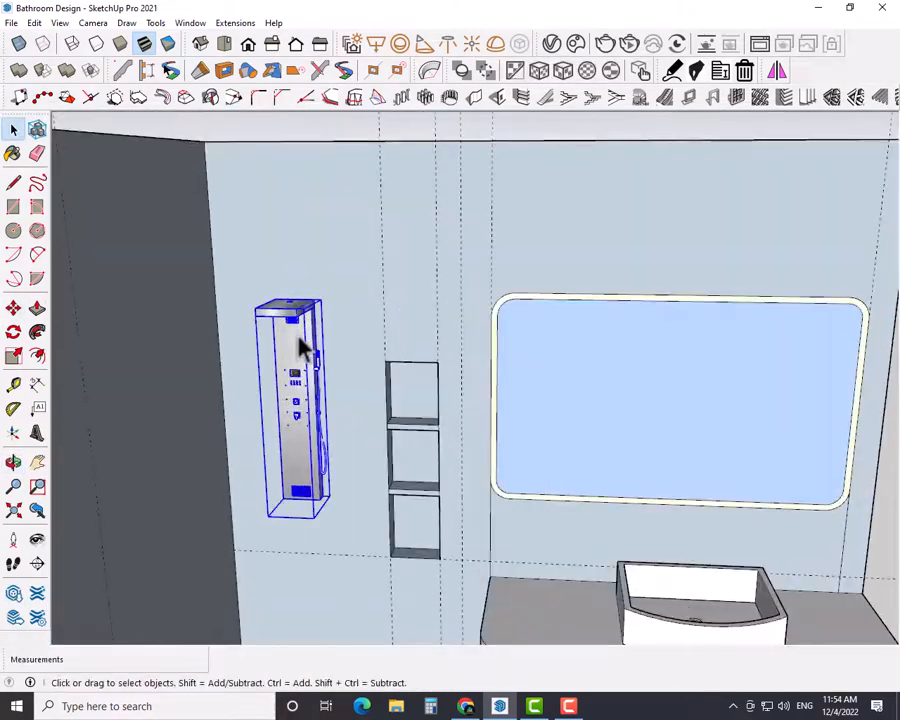
key("m")
left_click(288, 324)
left_click(289, 331)
key("space")
Step: Place a guide parallel to and just in front of the vanity wall's base edge, at the shower floor's end beside the vanity
middle_click_drag(405, 365, 463, 367)
middle_click_drag(458, 498, 428, 553)
scroll(426, 590, "up", 5)
middle_click_drag(392, 421, 336, 527)
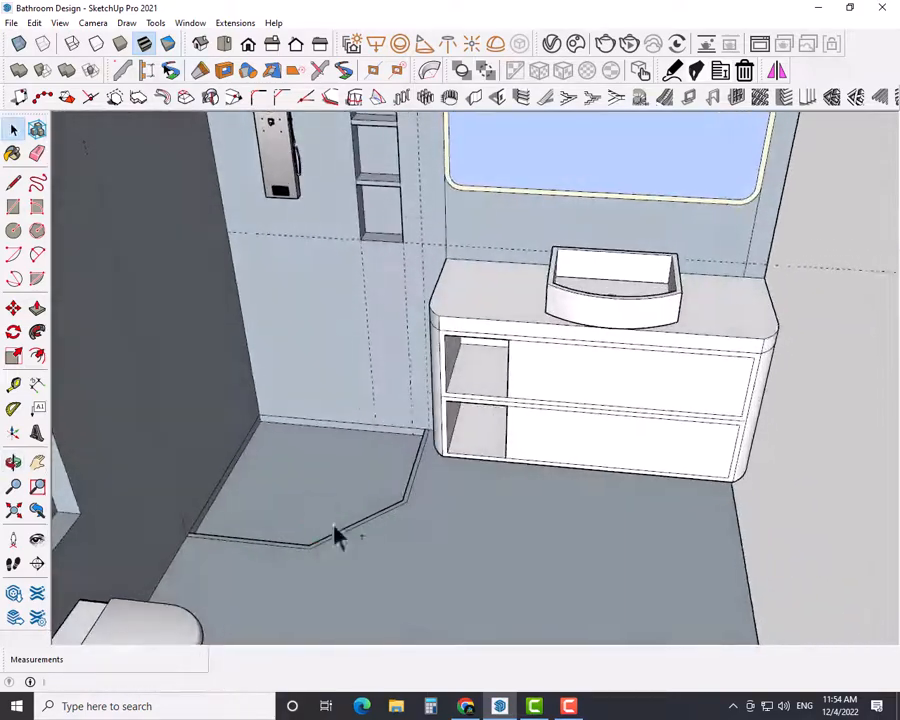
scroll(420, 442, "up", 5)
middle_click_drag(422, 442, 462, 422)
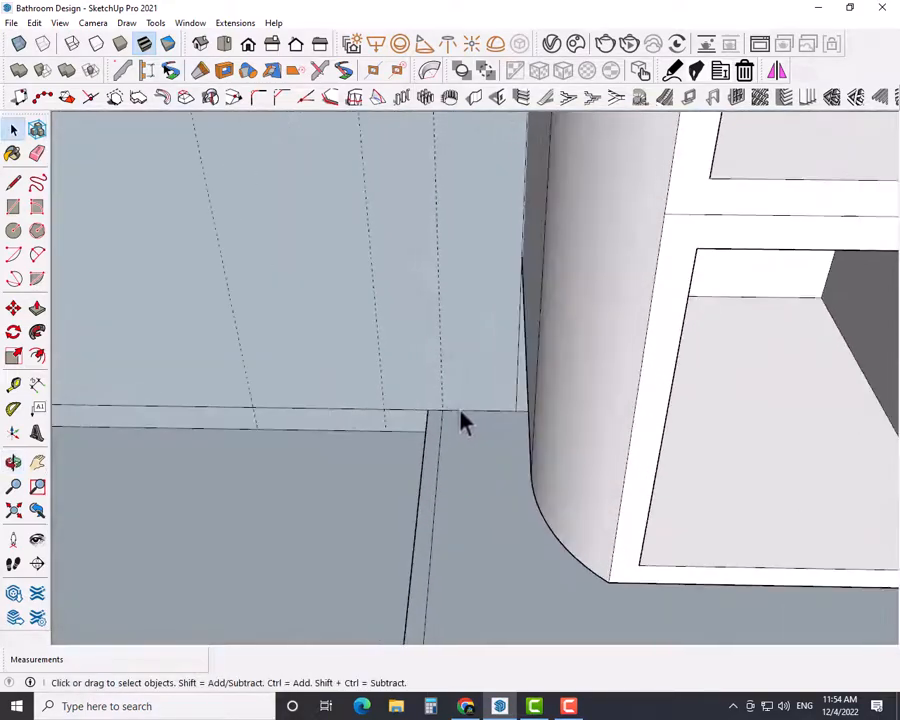
key("t")
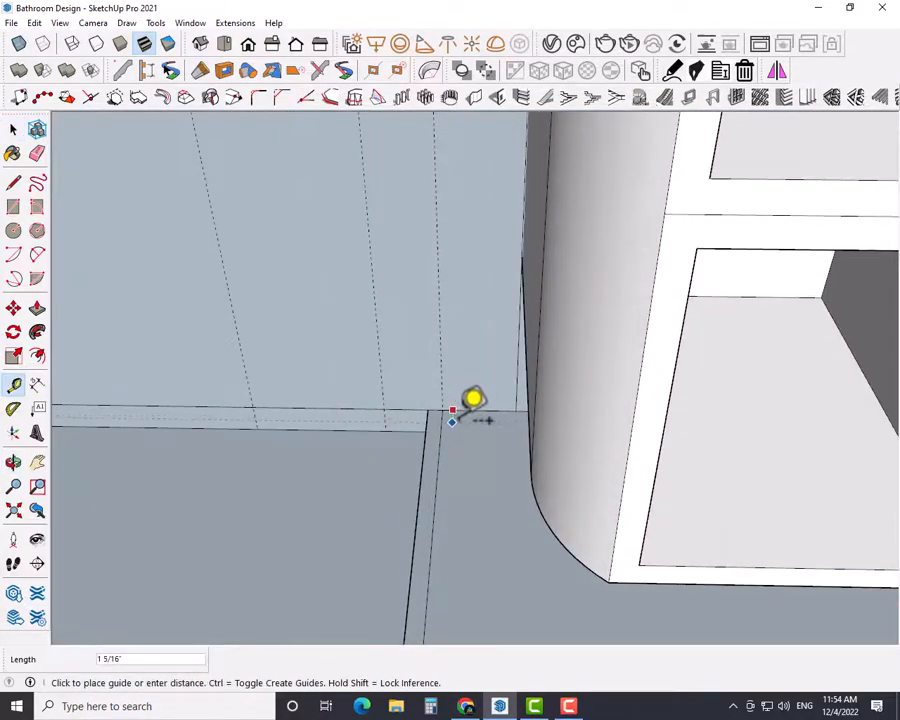
key("Return")
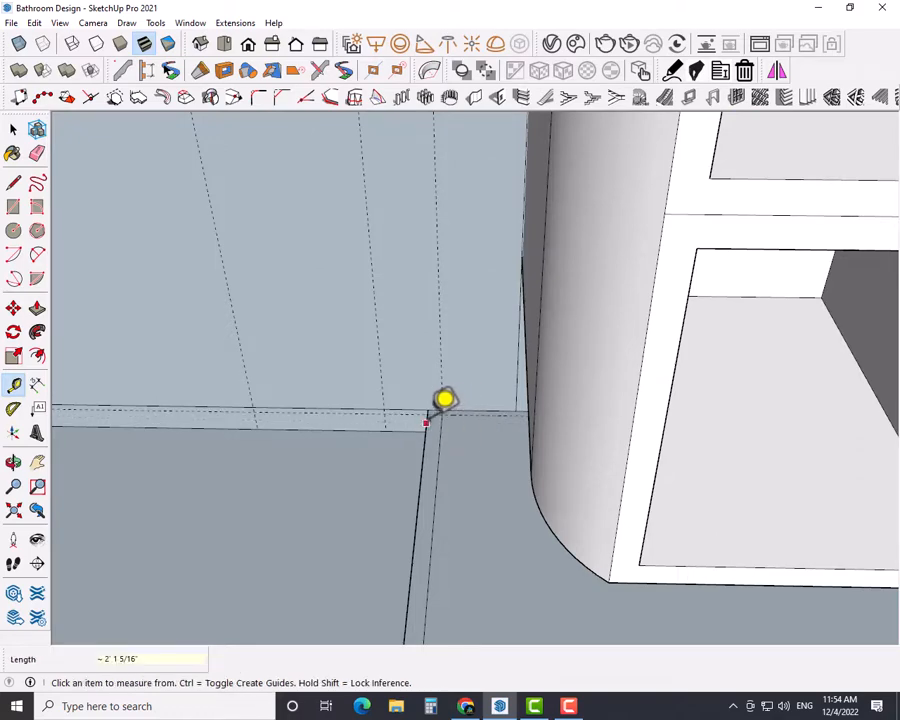
Step: Draw a line along the guide across the shower rim's end at the vanity wall, and erase the guide
key("space")
scroll(430, 420, "up", 3)
key("l")
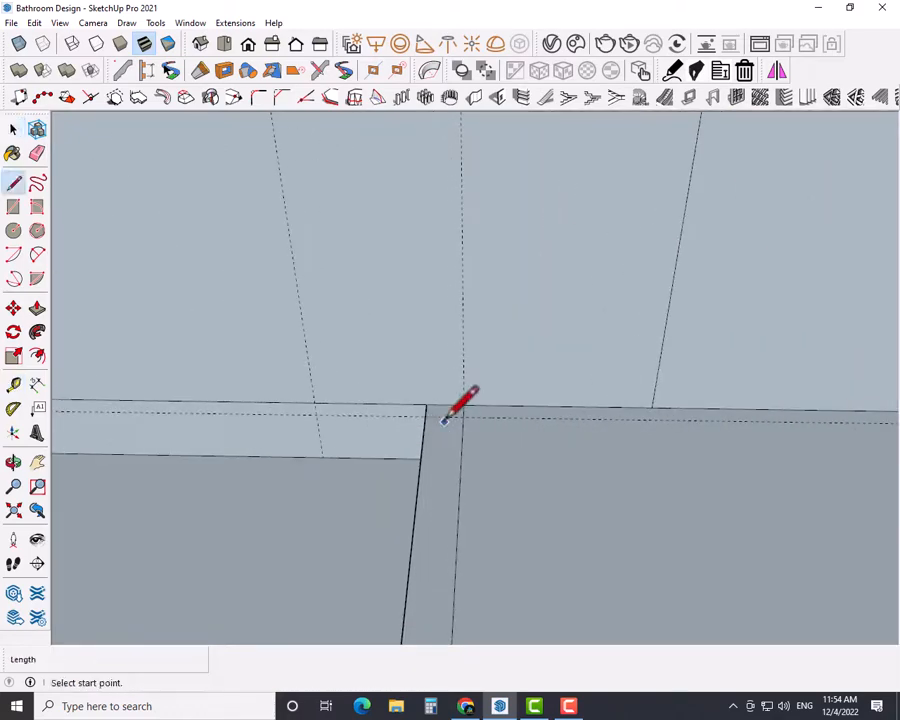
left_click(426, 415)
scroll(468, 420, "down", 3)
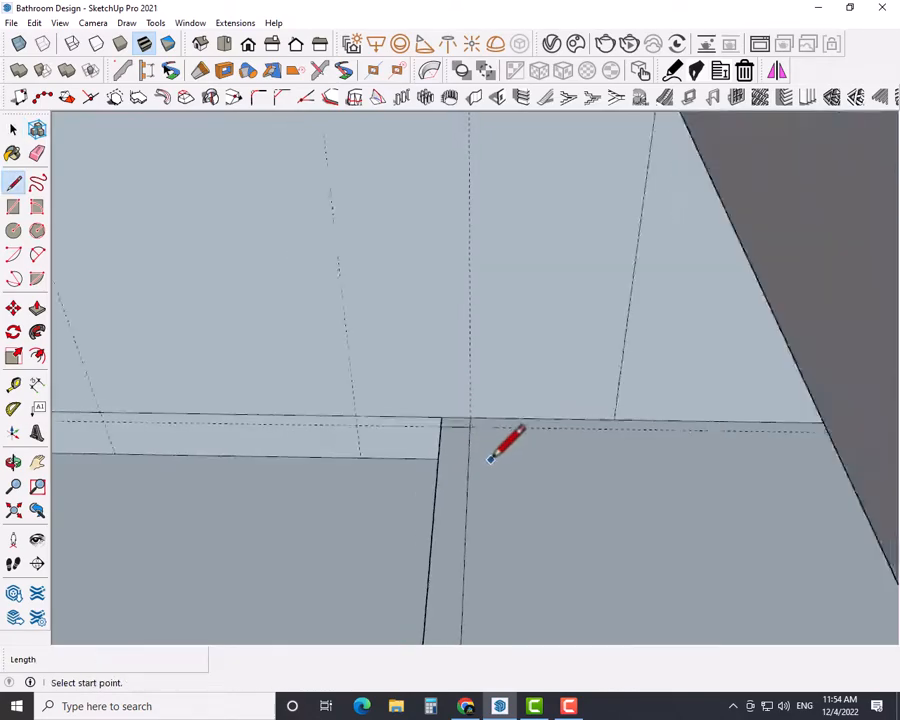
key("e")
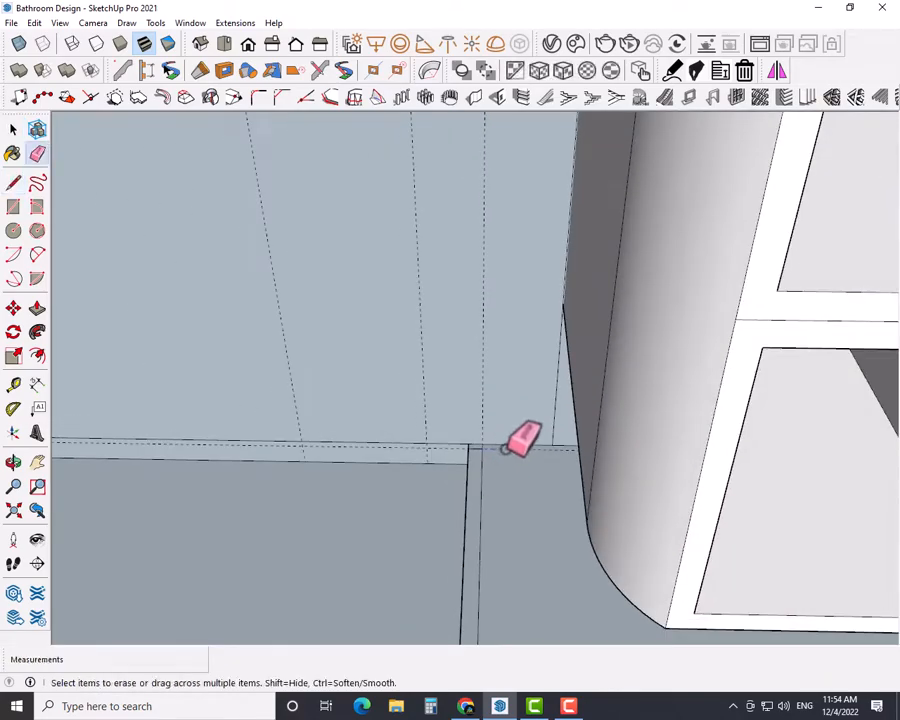
key("space")
scroll(500, 506, "down", 6)
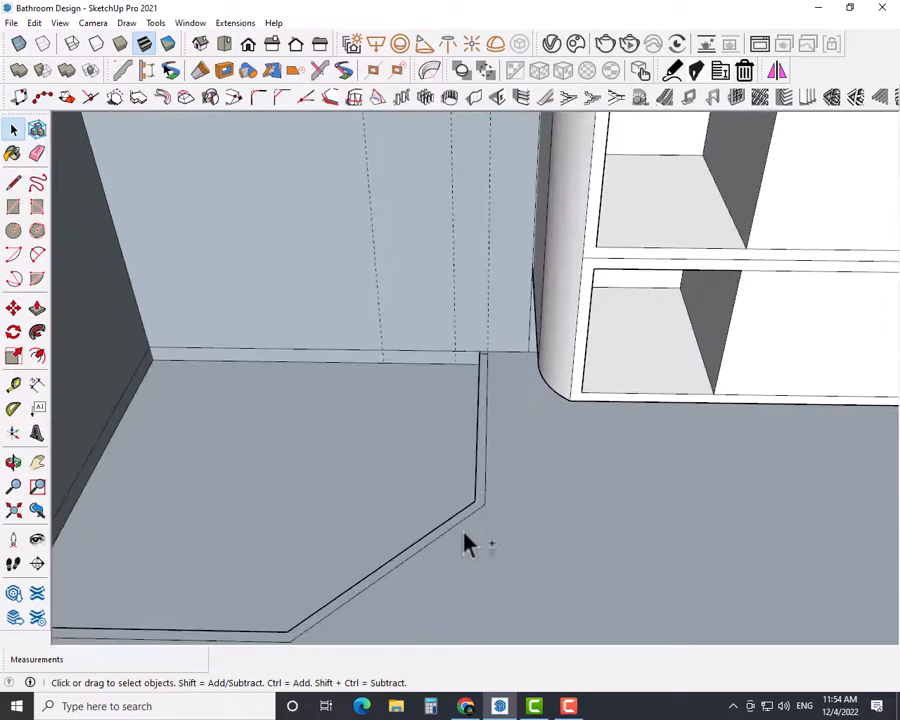
Step: Outline a narrow post base on the rim corner nearest the vanity with a corner-to-corner line and a parallel line beside it
scroll(465, 543, "up", 4)
key("l")
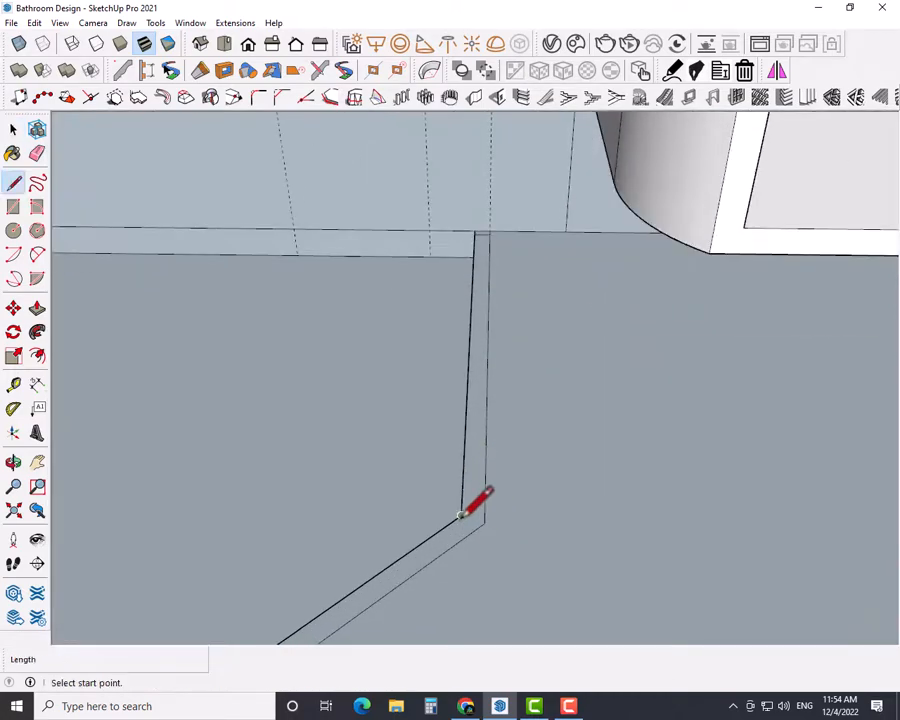
left_click(484, 522)
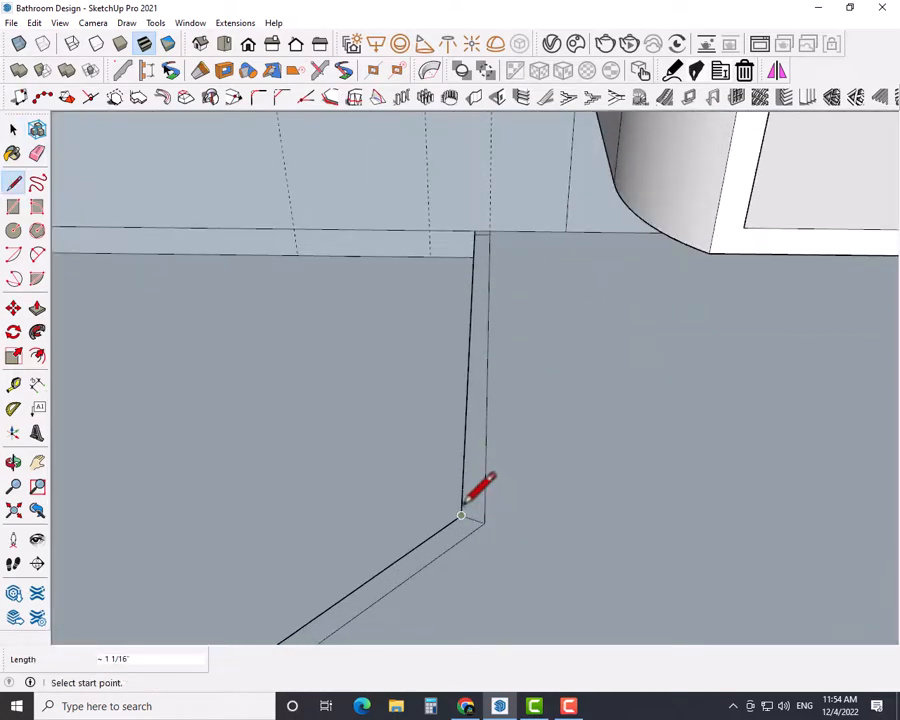
scroll(461, 506, "up", 2)
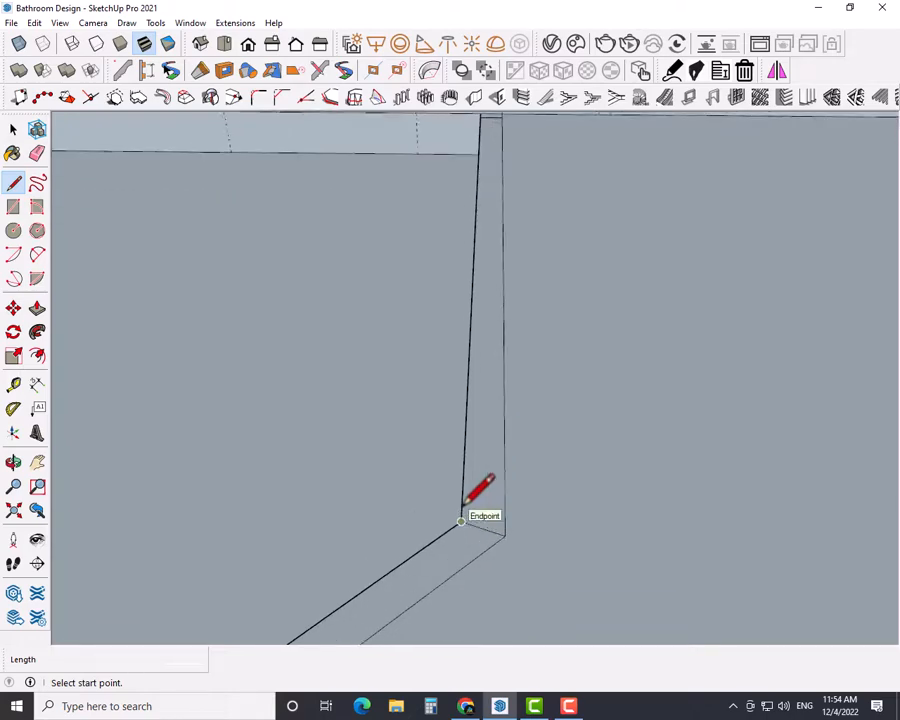
left_click(461, 512)
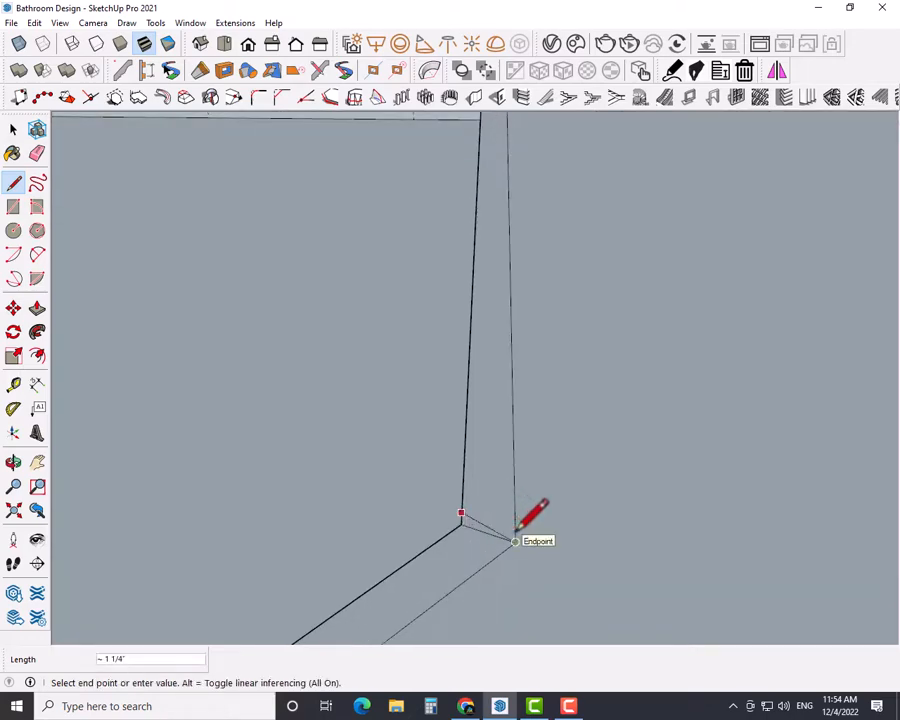
key("space")
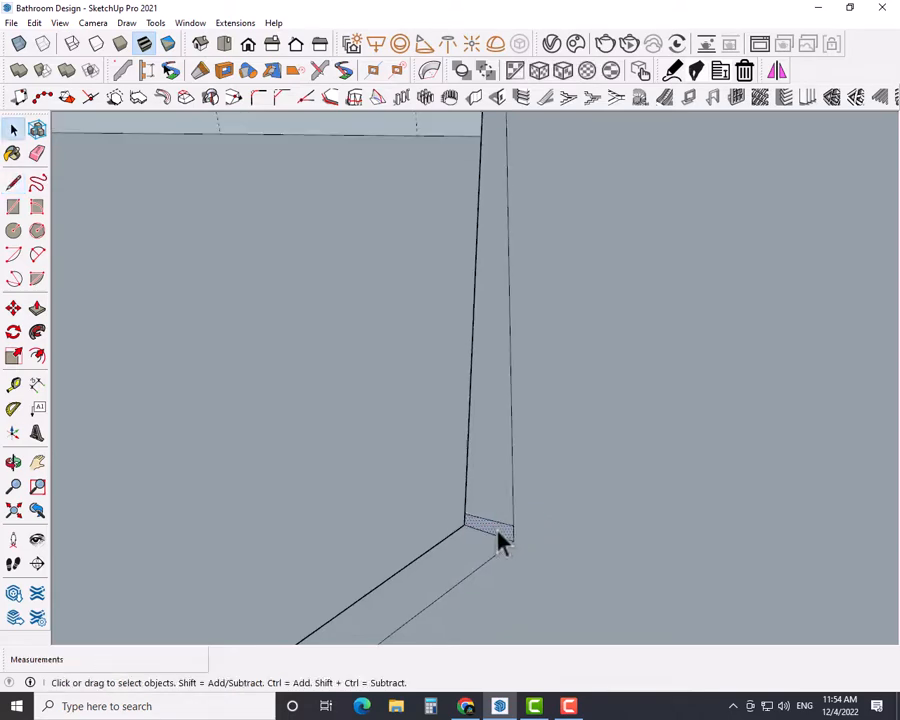
Step: Outline a matching narrow post base on the rim's other front corner with a corner-to-corner line and a parallel line beside it
middle_click_drag(498, 538, 703, 390)
scroll(418, 571, "down", 2)
middle_click_drag(418, 571, 510, 494, "shift")
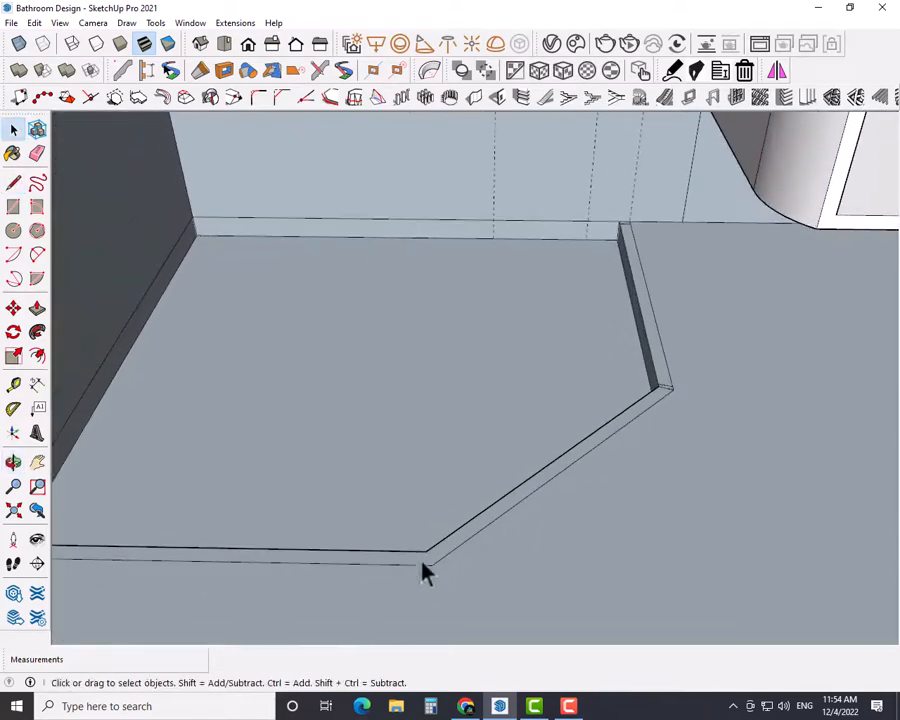
scroll(426, 554, "up", 3)
key("l")
left_click(437, 540)
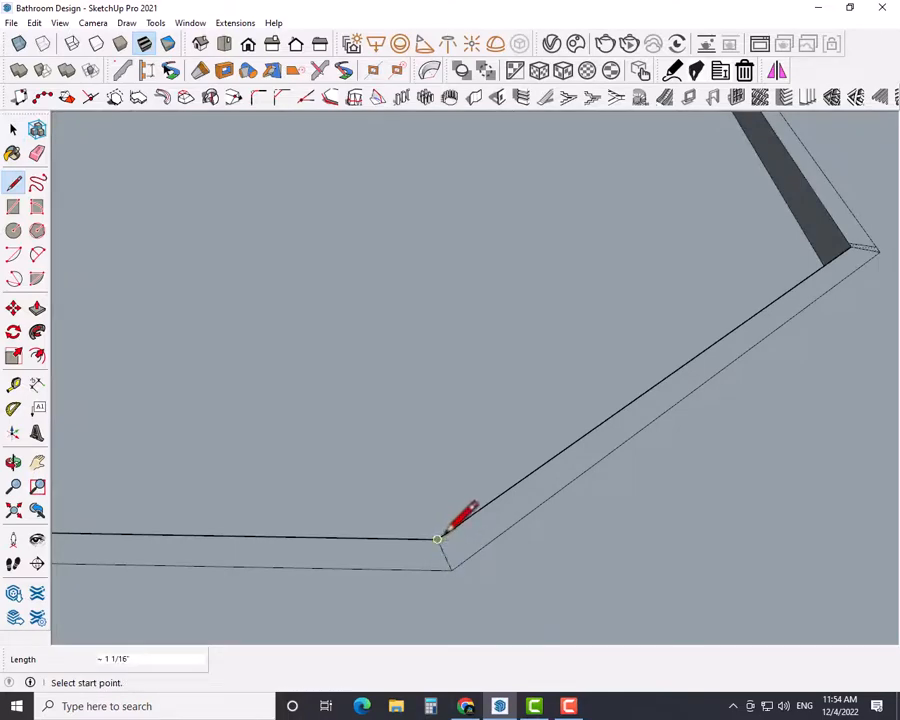
scroll(445, 531, "up", 3)
left_click(444, 532)
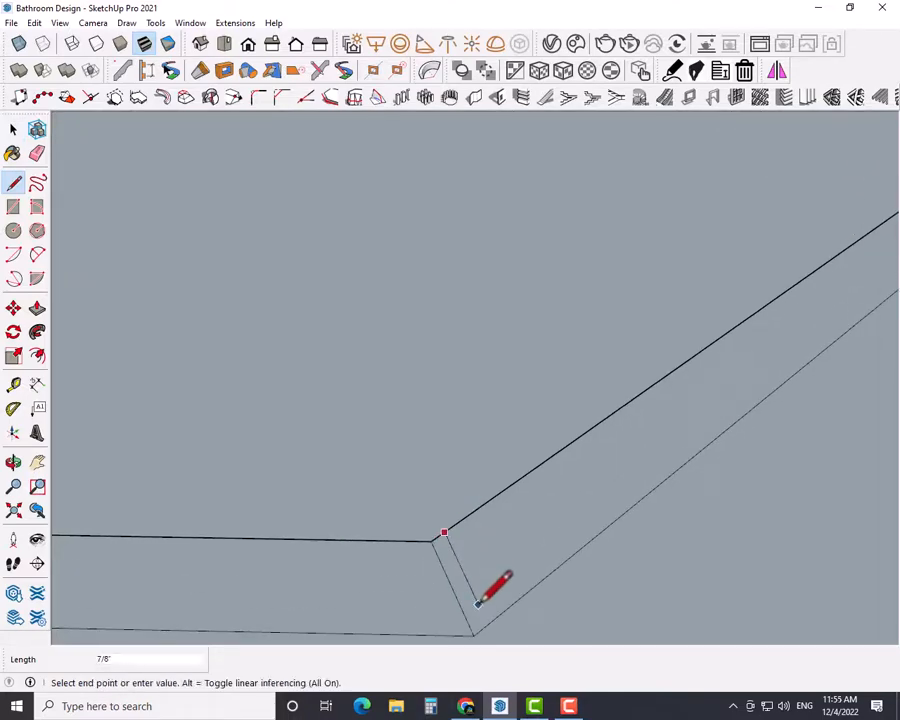
key("space")
scroll(534, 599, "down", 5)
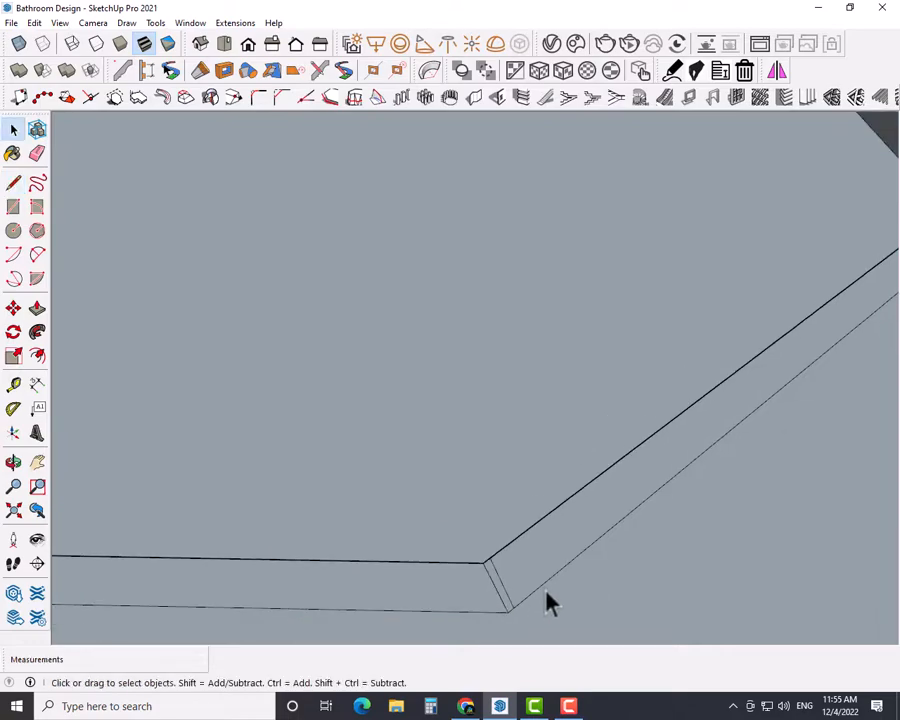
Step: Place a guide parallel to and just in front of the shelf-niche wall's base edge, at the shower rim's end
scroll(530, 559, "down", 3)
middle_click_drag(627, 499, 352, 522)
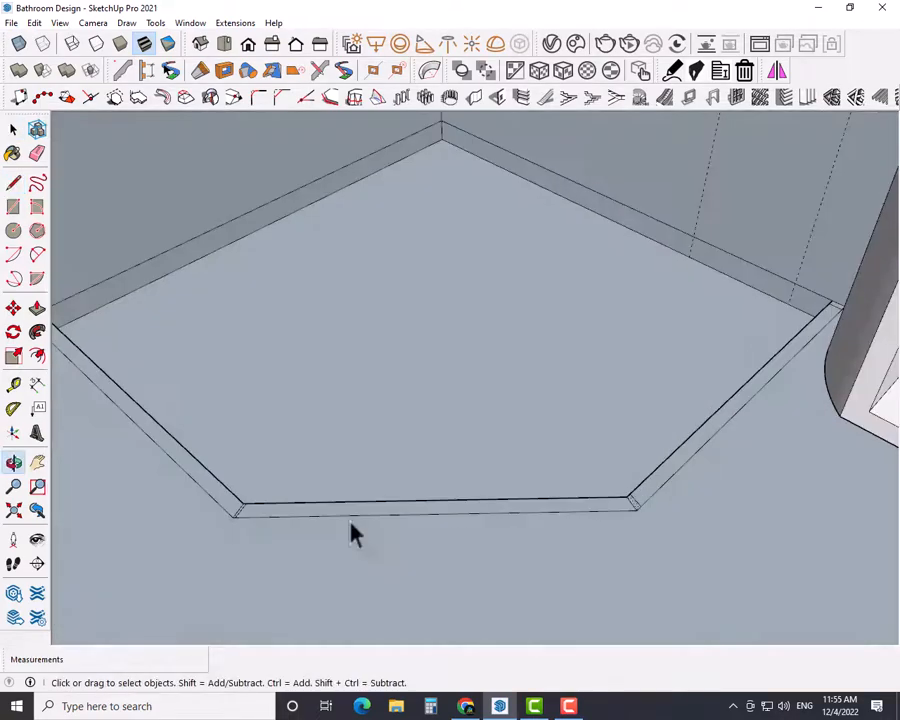
middle_click_drag(282, 458, 559, 518, "shift")
scroll(185, 414, "down", 1)
scroll(250, 404, "up", 2)
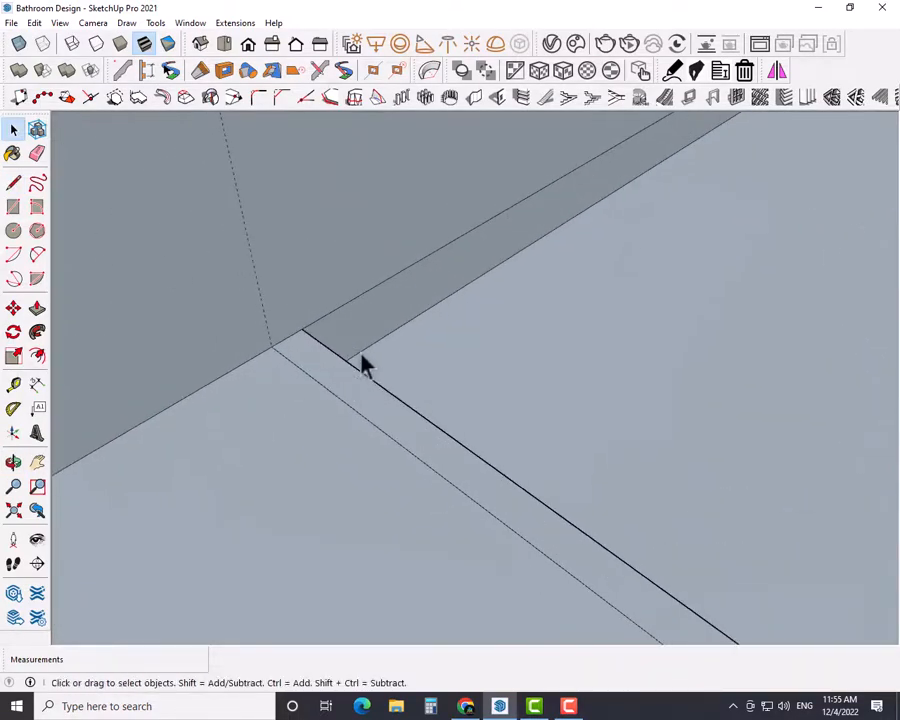
key("t")
left_click(290, 338)
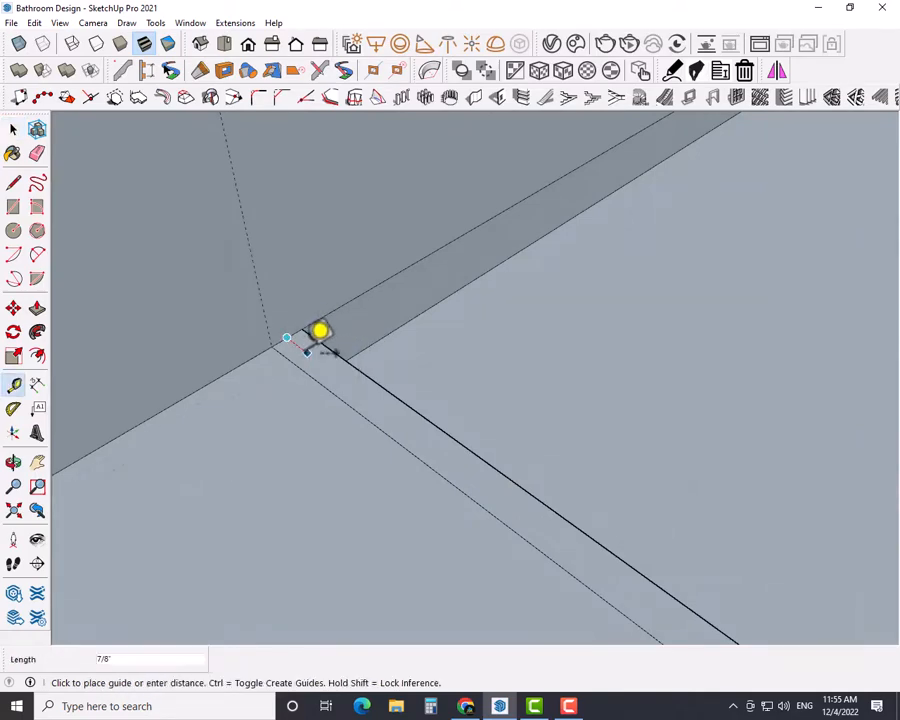
key("Return")
key("space")
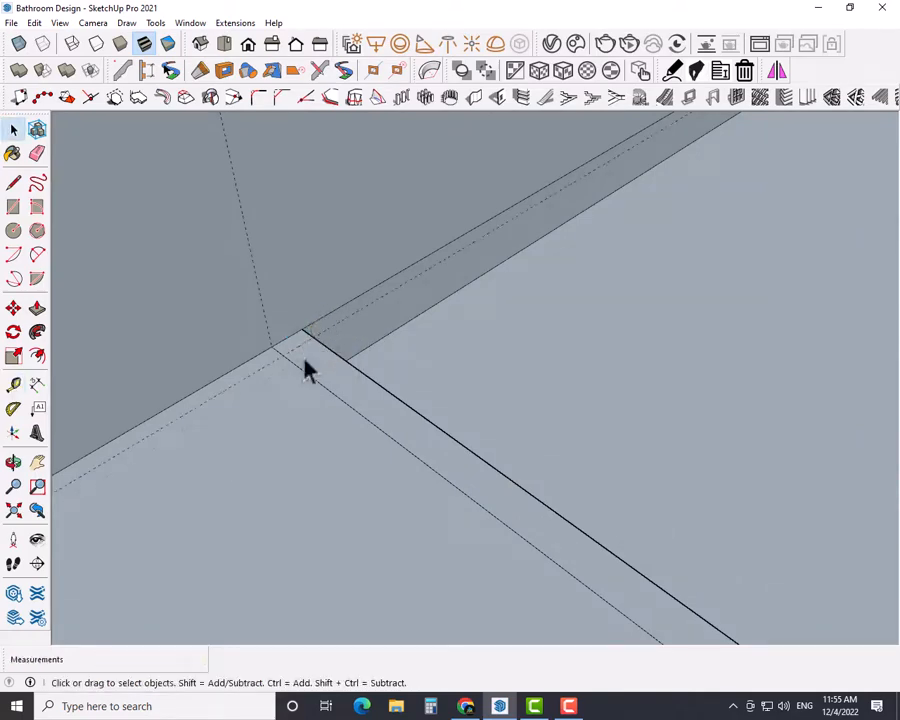
Step: Draw a line along the guide across the rim's end at the shelf-niche wall, and erase the guide
key("l")
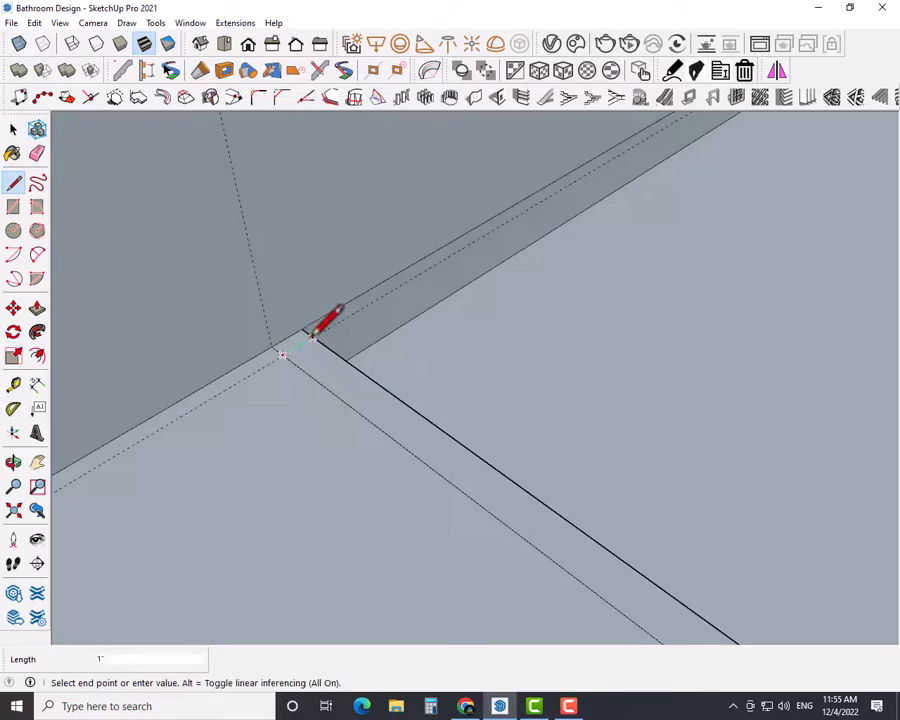
key("space")
key("e")
key("space")
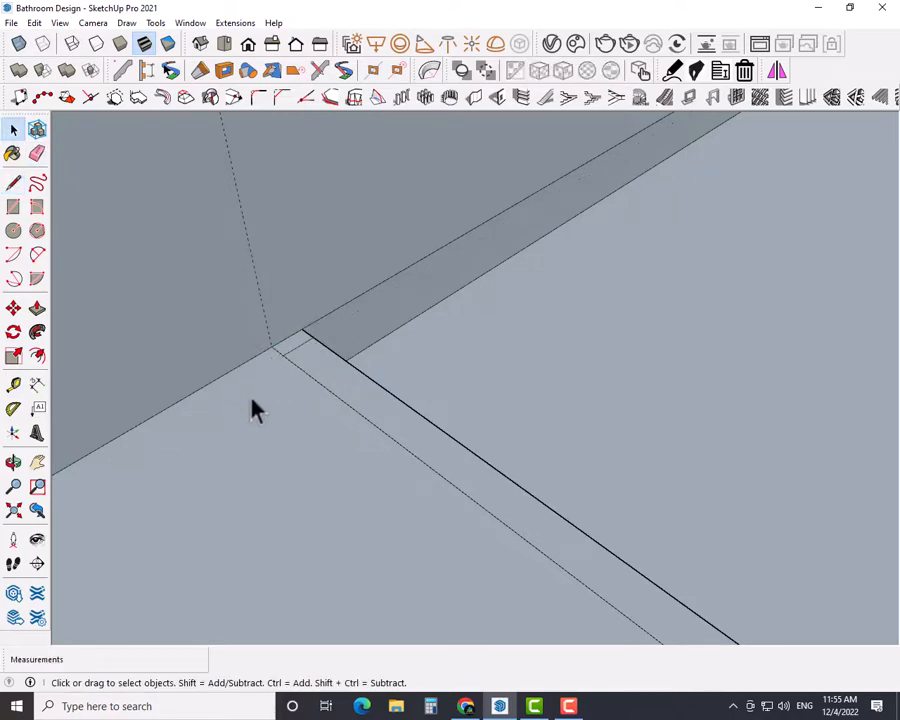
Step: Push/Pull the small rim face at the shelf-niche wall up 8' to form a slim wall post
scroll(340, 450, "down", 5)
scroll(367, 480, "down", 2)
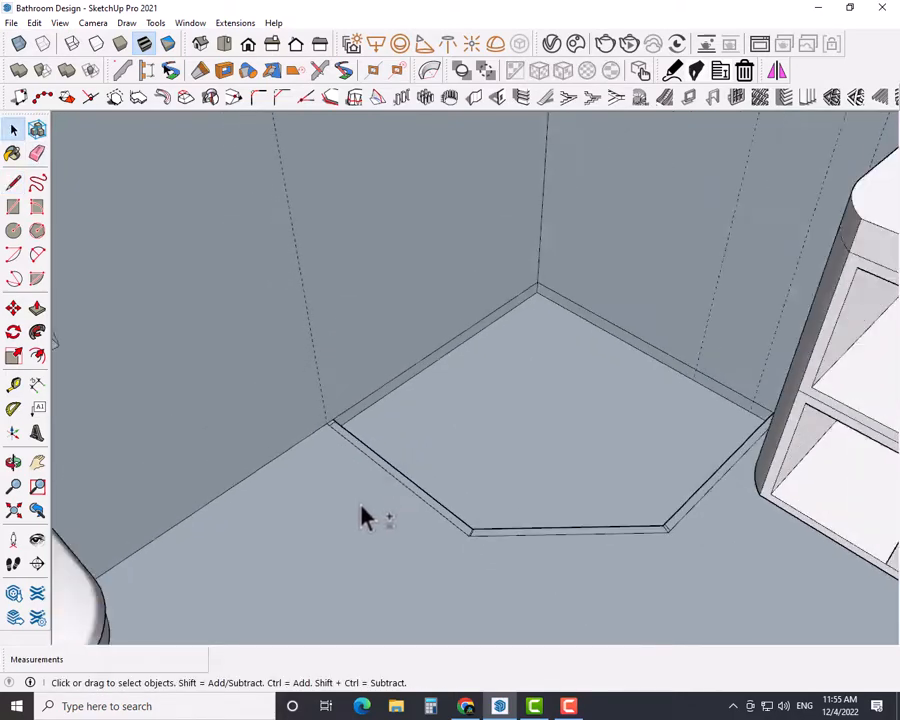
key("p")
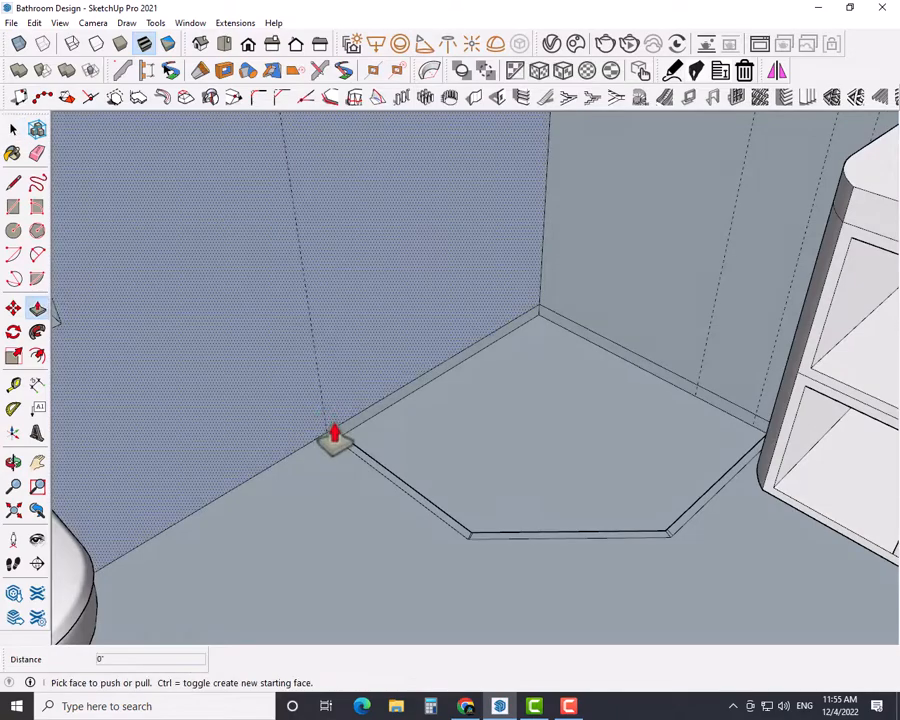
scroll(332, 432, "up", 3)
left_click(322, 465)
scroll(300, 335, "down", 1)
middle_click_drag(297, 330, 305, 367)
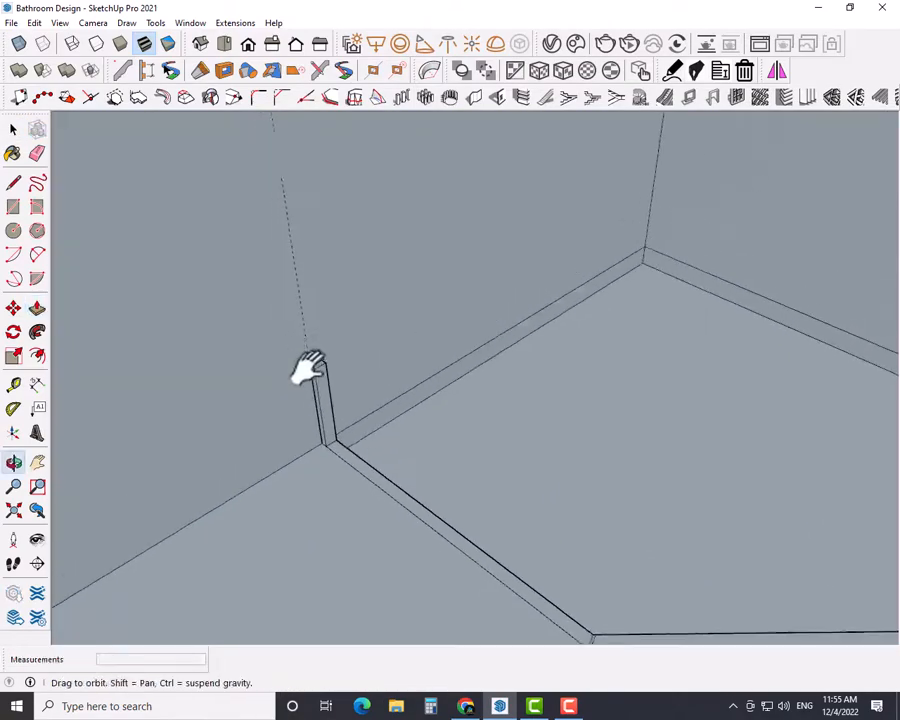
scroll(390, 486, "down", 6)
middle_click_drag(360, 305, 367, 410)
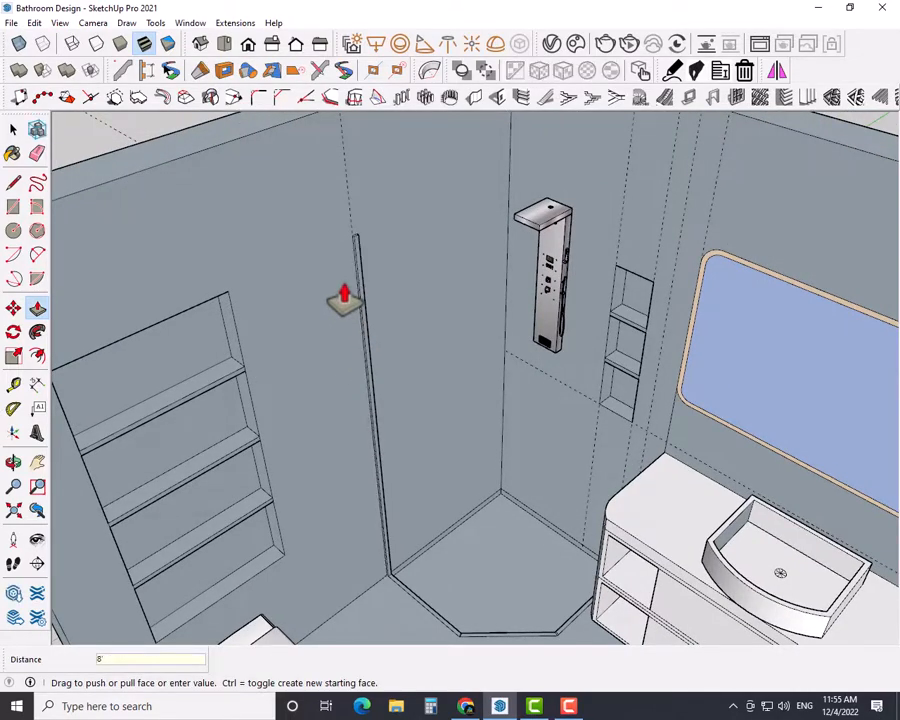
Step: Raise the small rim face at the vanity wall by the same 8' to form the opposite wall post
scroll(541, 564, "down", 2)
middle_click_drag(541, 564, 603, 482)
scroll(589, 575, "up", 3)
scroll(630, 505, "up", 3)
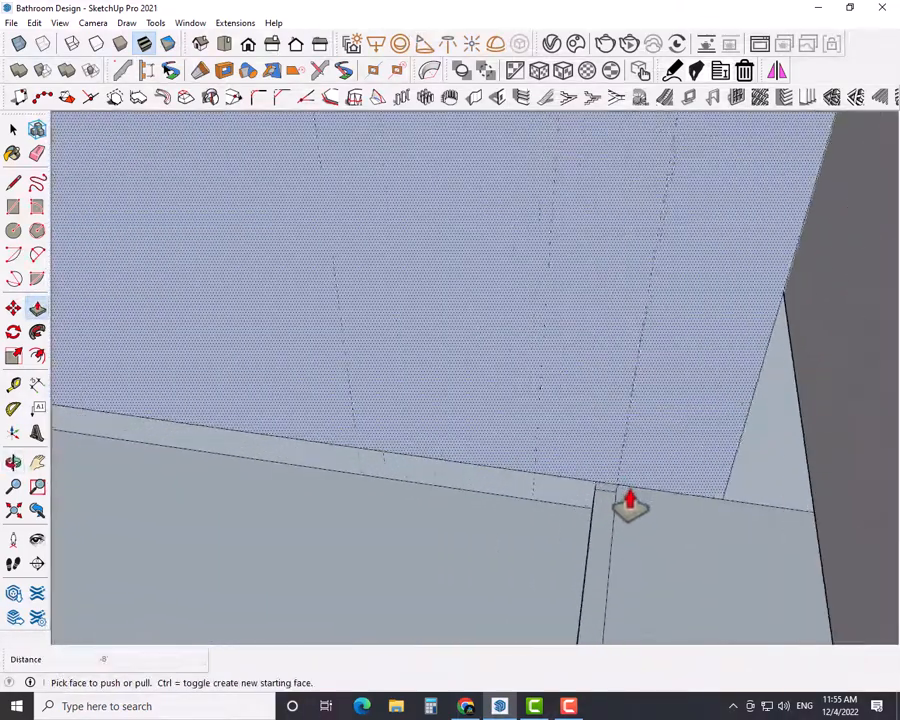
left_click(609, 496)
left_click(602, 566)
Step: Raise the narrow post base on the rim corner nearest the vanity by the same 8'
scroll(602, 566, "down", 1)
middle_click_drag(602, 566, 608, 335, "shift")
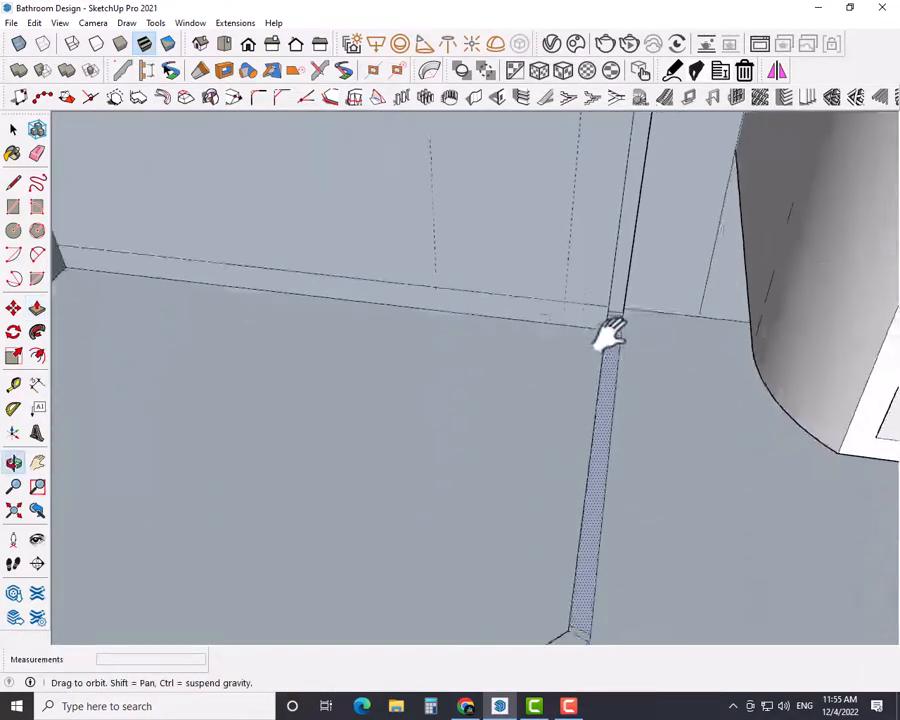
scroll(606, 330, "down", 2)
scroll(587, 480, "up", 4)
left_click(621, 488)
left_click(623, 486)
scroll(504, 540, "down", 2)
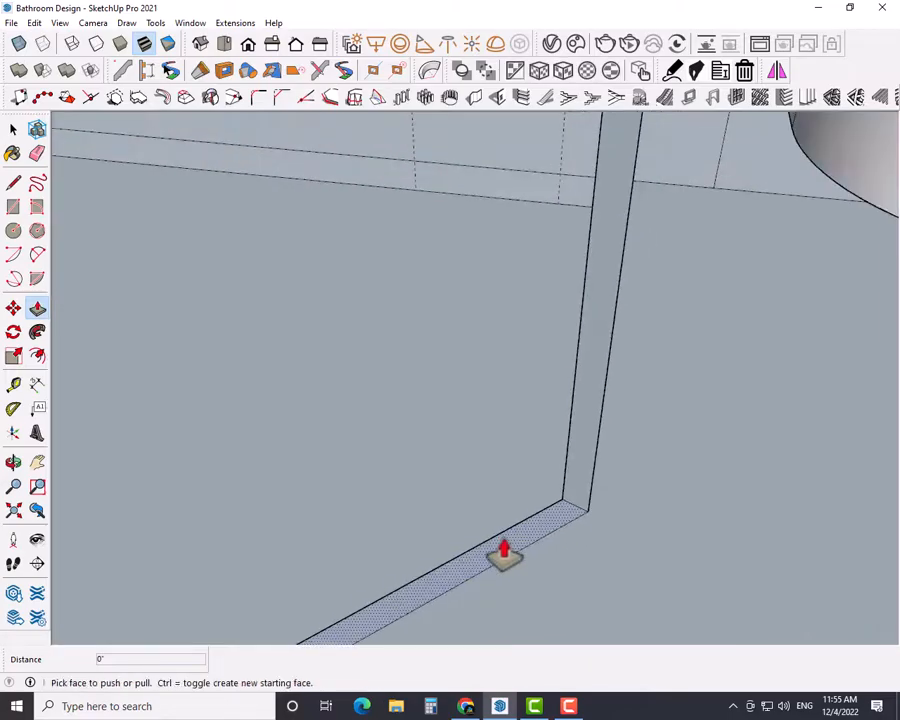
Step: Raise the narrow post base on the front corner nearest the shelf-niche wall by the same 8'
scroll(416, 546, "down", 3)
scroll(390, 540, "down", 2)
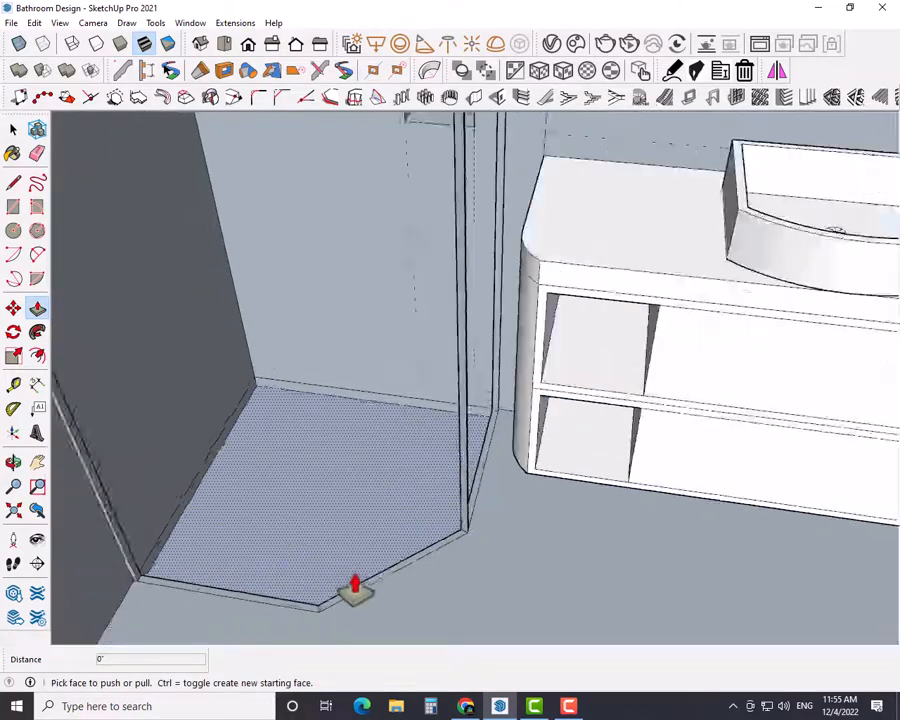
middle_click_drag(355, 590, 410, 538, "shift")
scroll(366, 582, "up", 10)
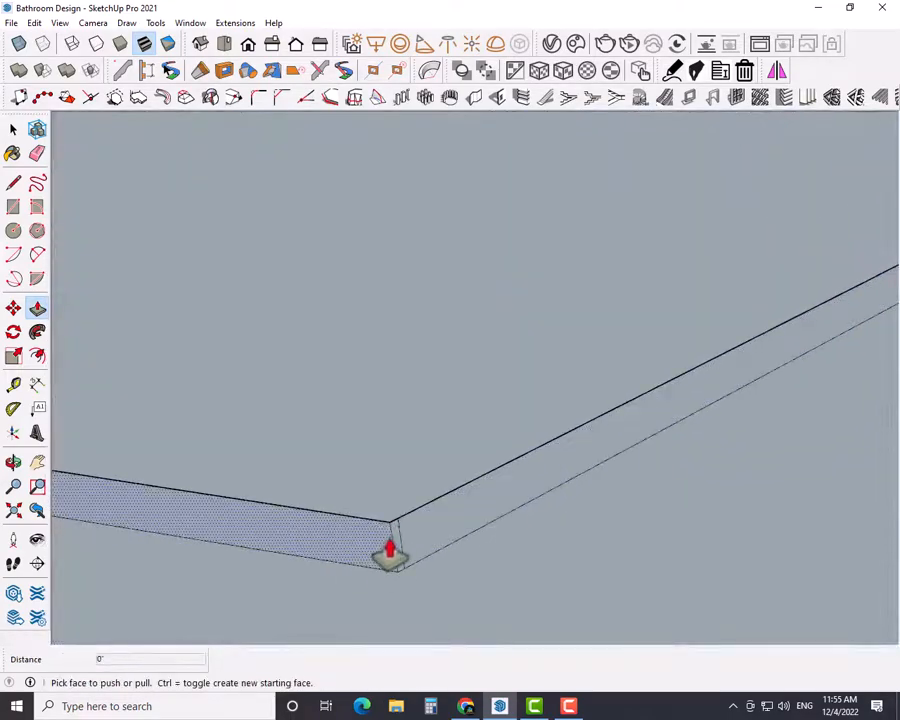
double_click(397, 545)
key("space")
scroll(482, 524, "down", 7)
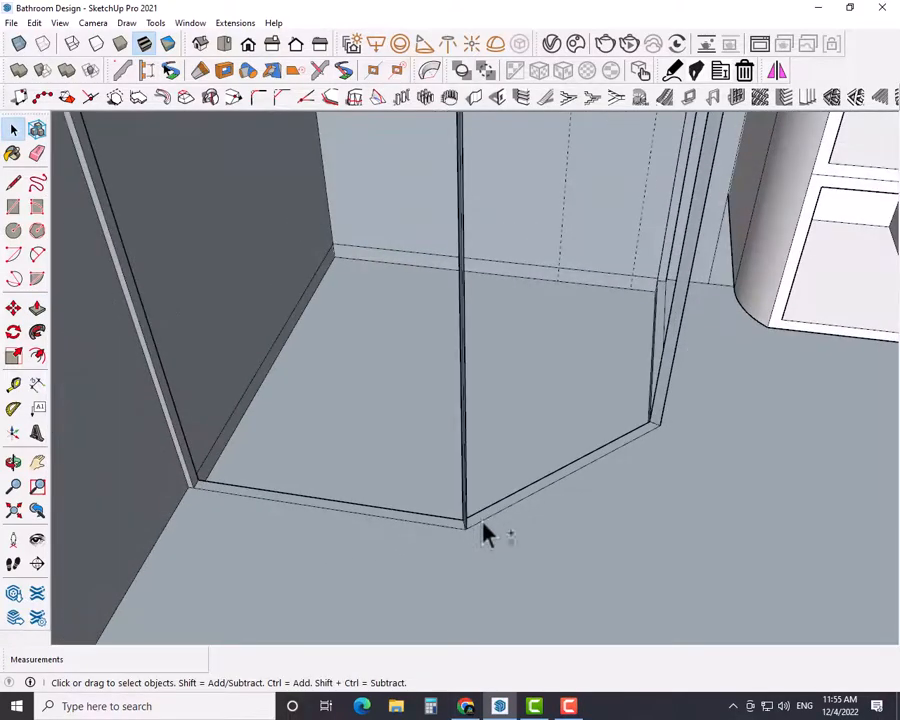
Step: Push/Pull the rim strip on the shelf-niche side and the angled front strip up 8' as enclosure panels between the posts
scroll(620, 486, "up", 1)
scroll(669, 485, "down", 7)
middle_click(671, 485)
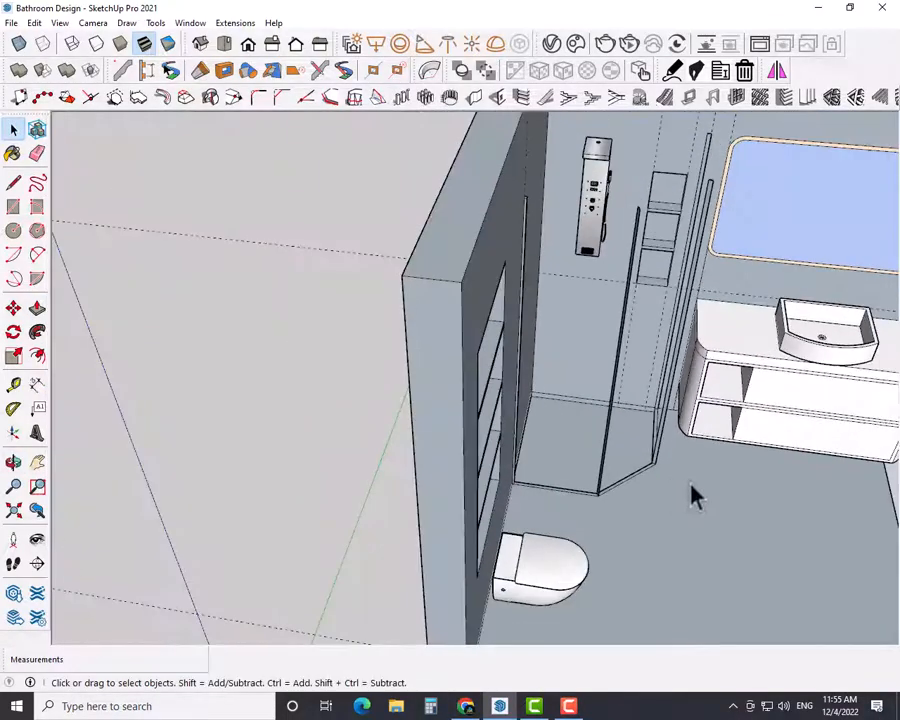
middle_click_drag(697, 497, 560, 402)
scroll(606, 482, "up", 5)
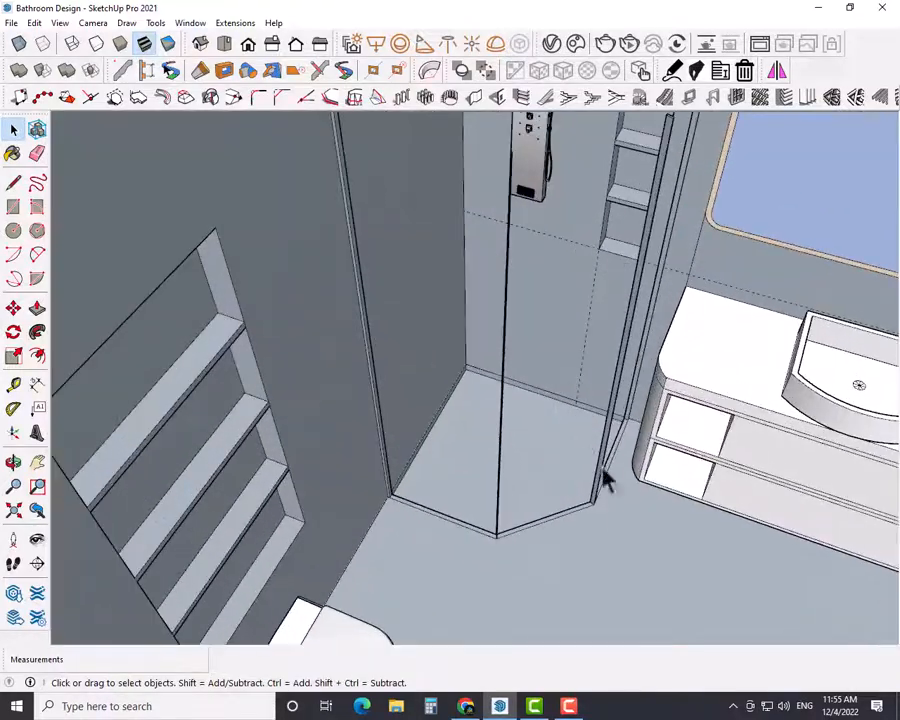
middle_click_drag(574, 500, 547, 503)
scroll(554, 537, "up", 6)
left_click(449, 519)
scroll(449, 519, "down", 3)
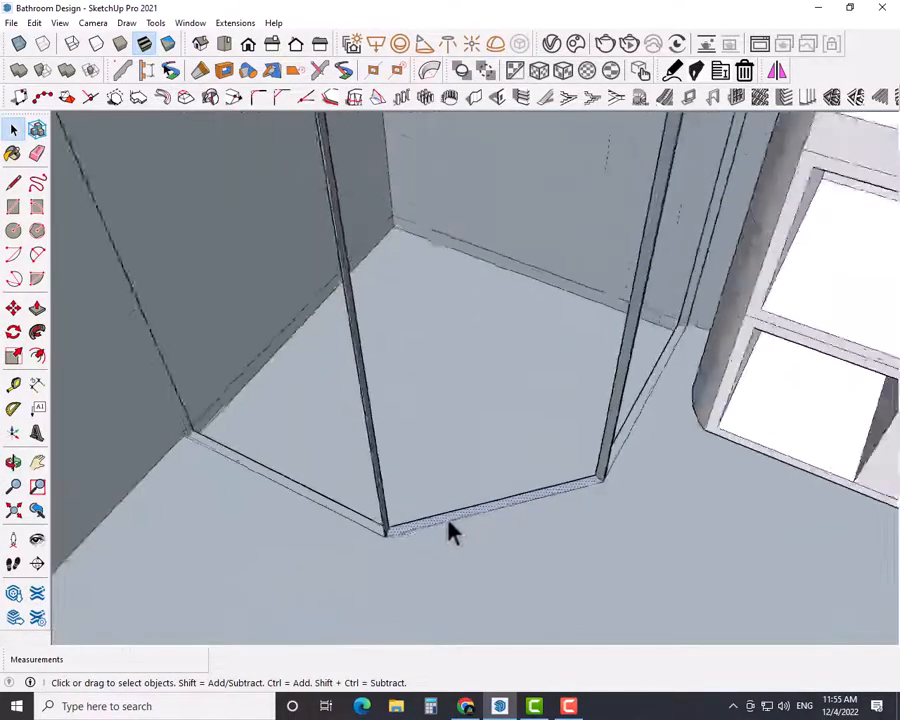
scroll(449, 521, "down", 1)
middle_click_drag(449, 521, 530, 514, "shift")
scroll(457, 511, "up", 4)
left_click(429, 521)
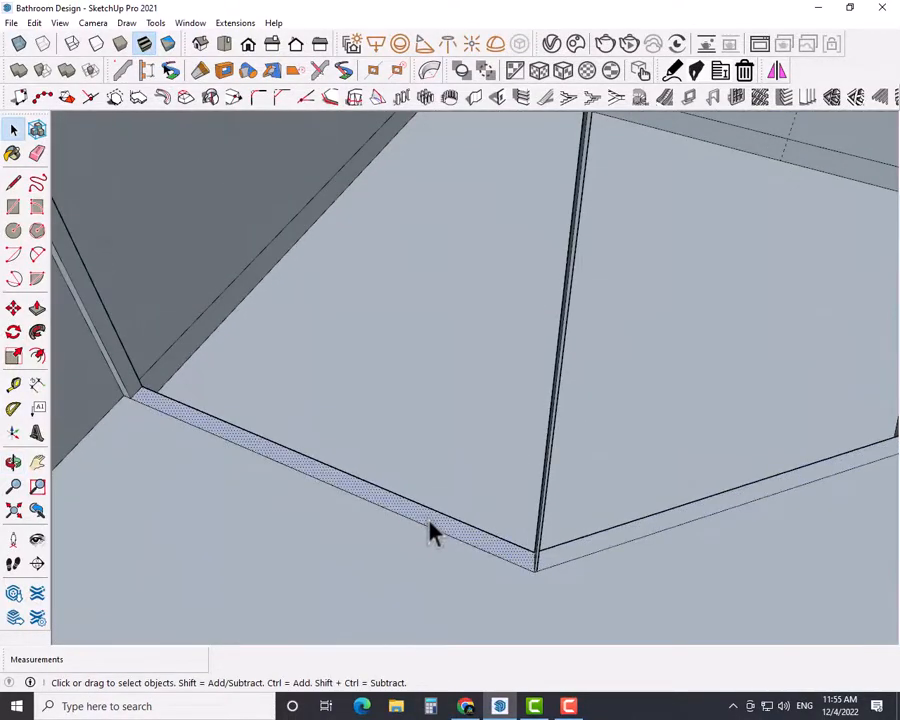
key("p")
double_click(430, 521)
double_click(627, 536)
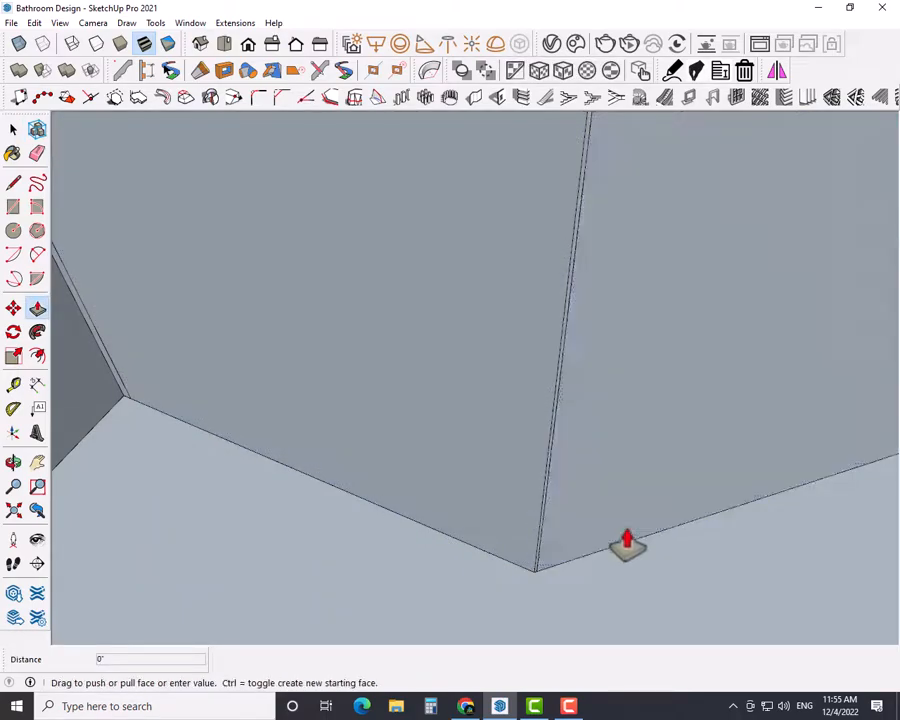
Step: Raise the remaining rim strip on the vanity side by the same 8' as the third shower enclosure panel
scroll(765, 542, "down", 4)
middle_click_drag(765, 542, 420, 574, "shift")
scroll(518, 532, "up", 2)
scroll(532, 492, "up", 3)
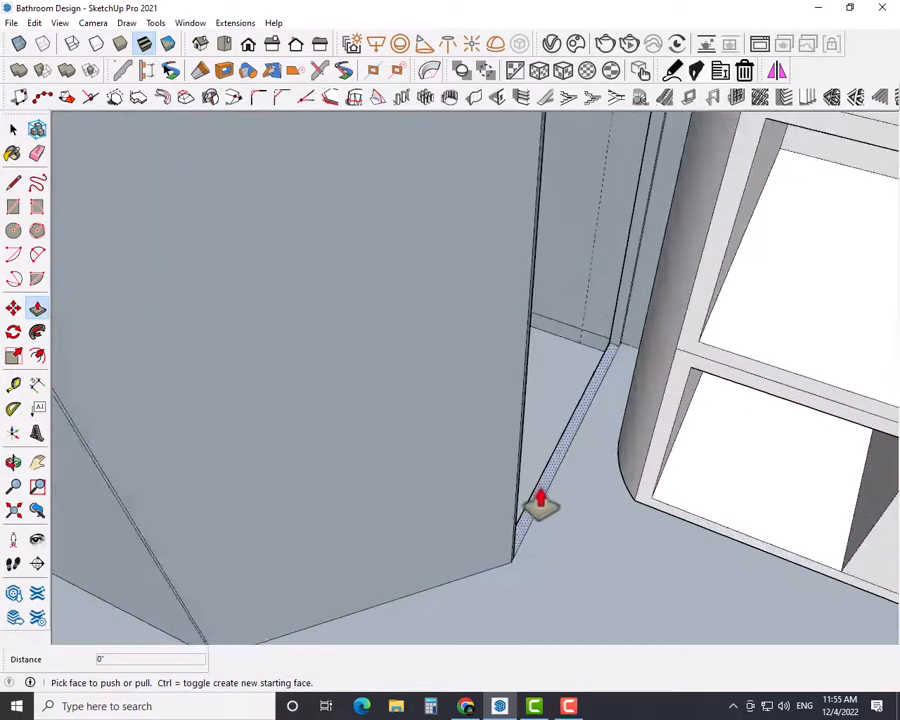
scroll(540, 503, "down", 2)
key("space")
scroll(532, 500, "down", 2)
middle_click_drag(532, 500, 540, 405)
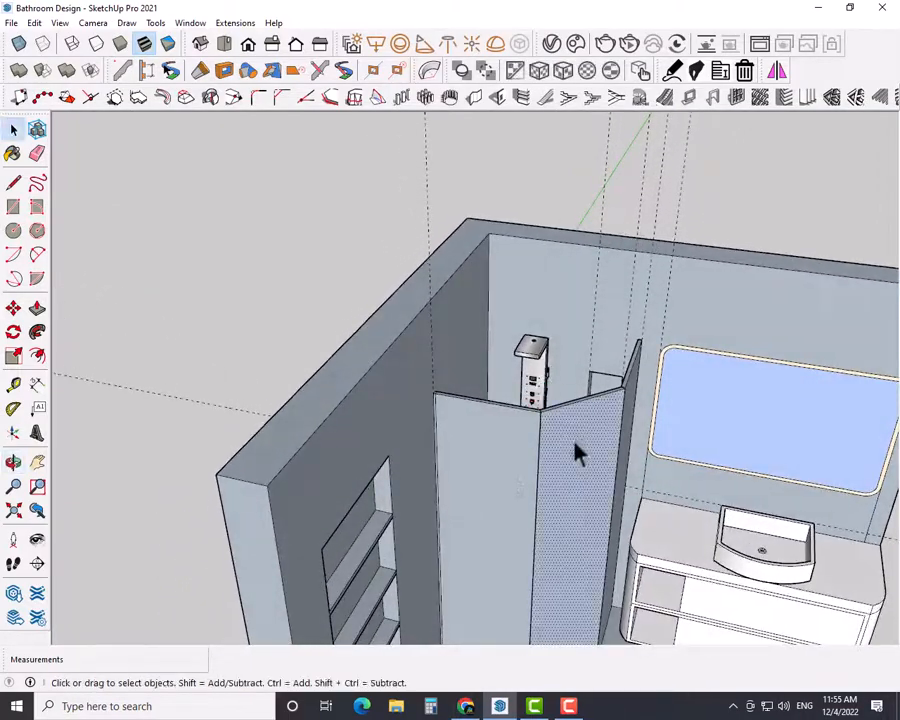
scroll(613, 388, "down", 3)
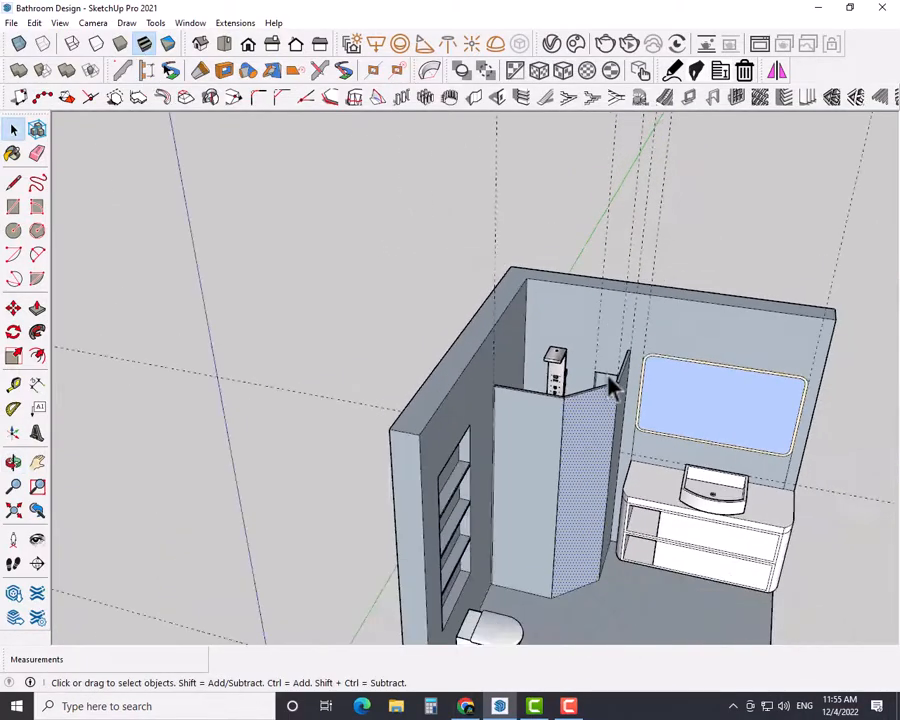
scroll(130, 150, "down", 3)
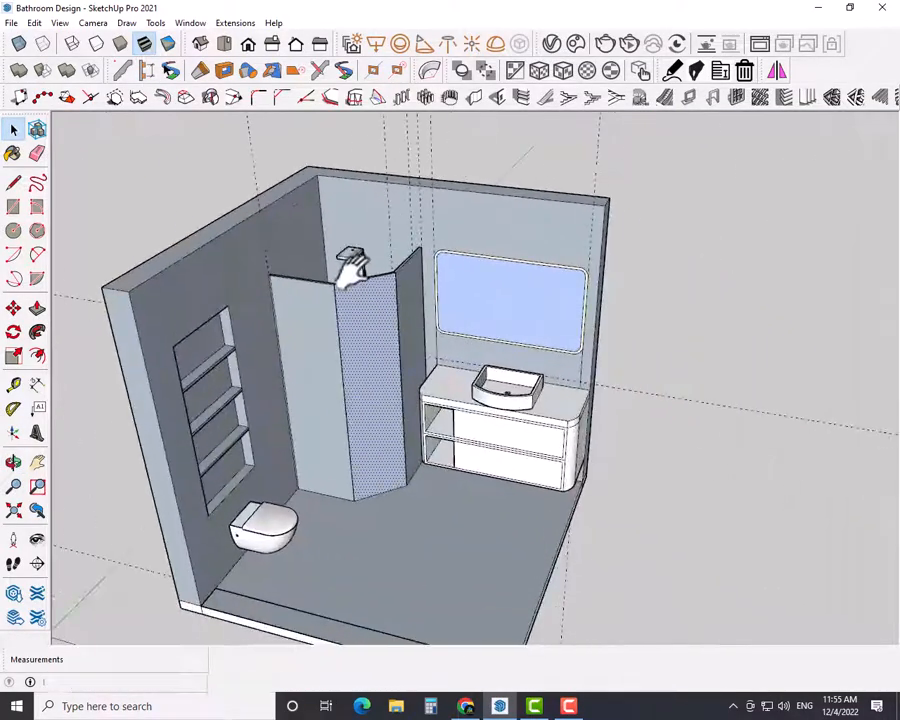
Step: Paint the outer faces of the three shower enclosure panels with Translucent Glass Blue from Glass and Mirrors
left_click(191, 23)
mouse_move(235, 22)
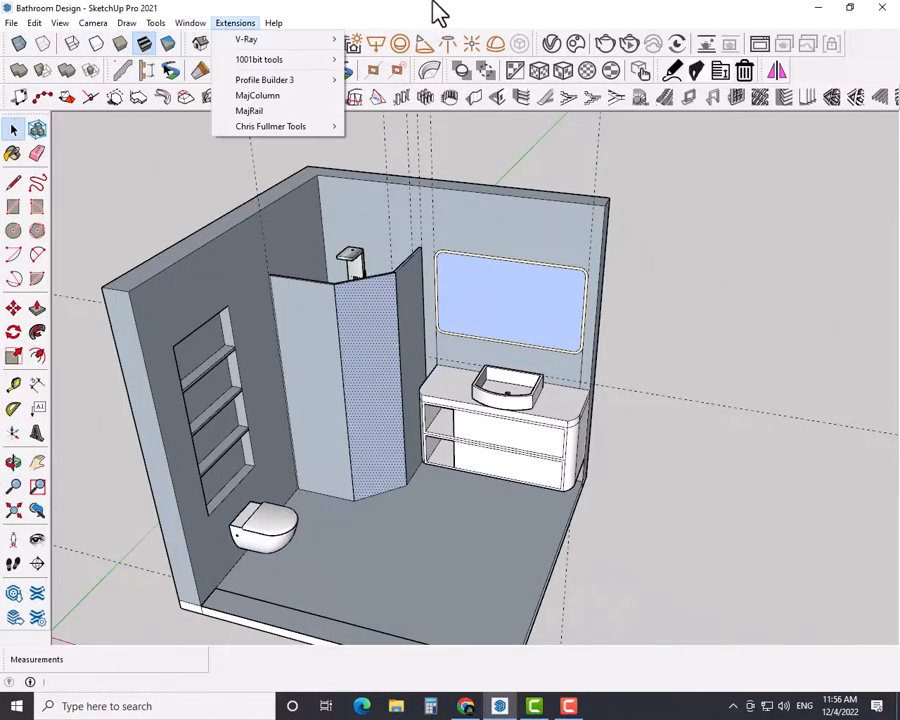
left_click(433, 3)
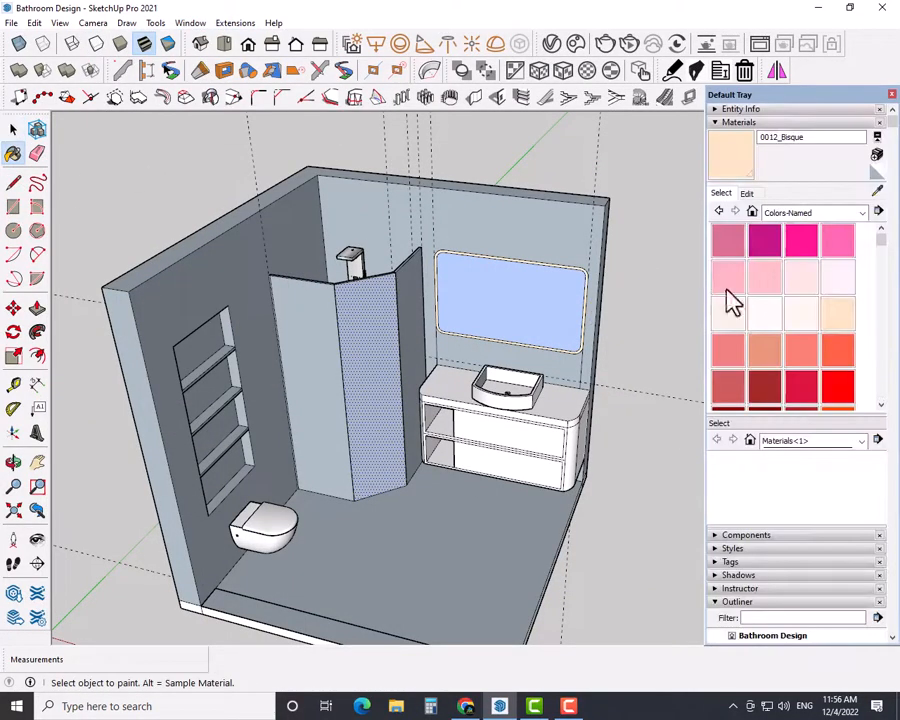
left_click(862, 212)
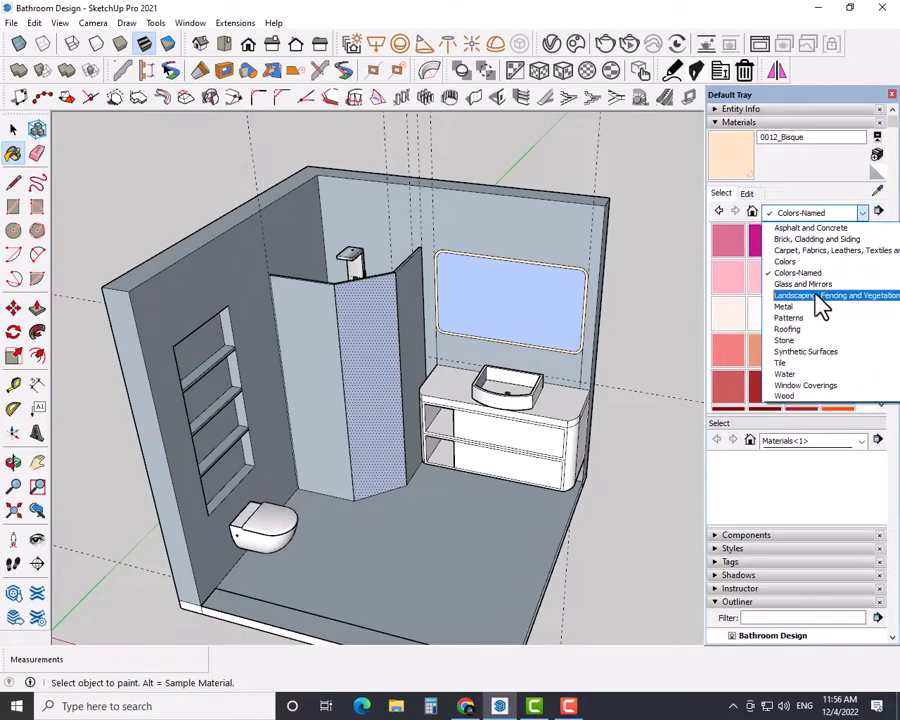
left_click(812, 284)
left_click(838, 240)
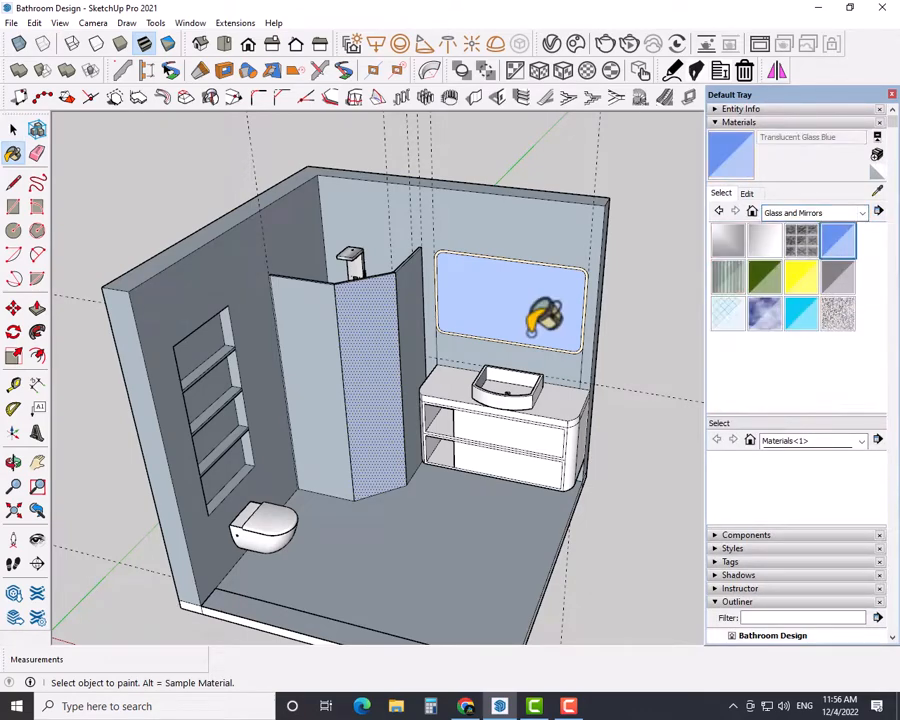
left_click(368, 322)
key("space")
left_click(485, 171)
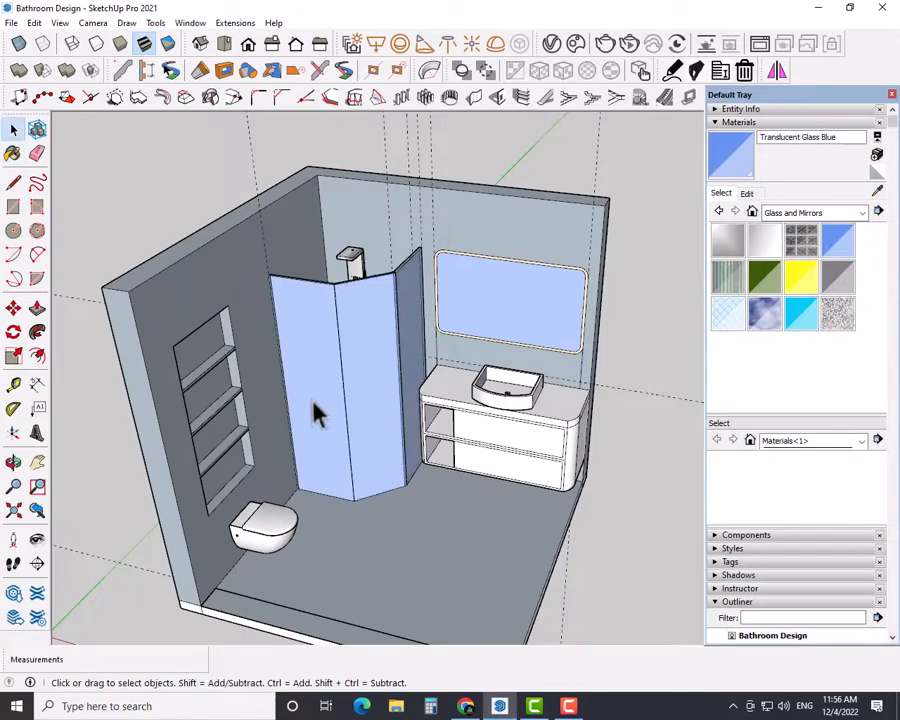
Step: Paint the inner faces of the shower enclosure panels with the same translucent blue glass and delete all construction guides
middle_click_drag(315, 413, 573, 445)
left_click(745, 162)
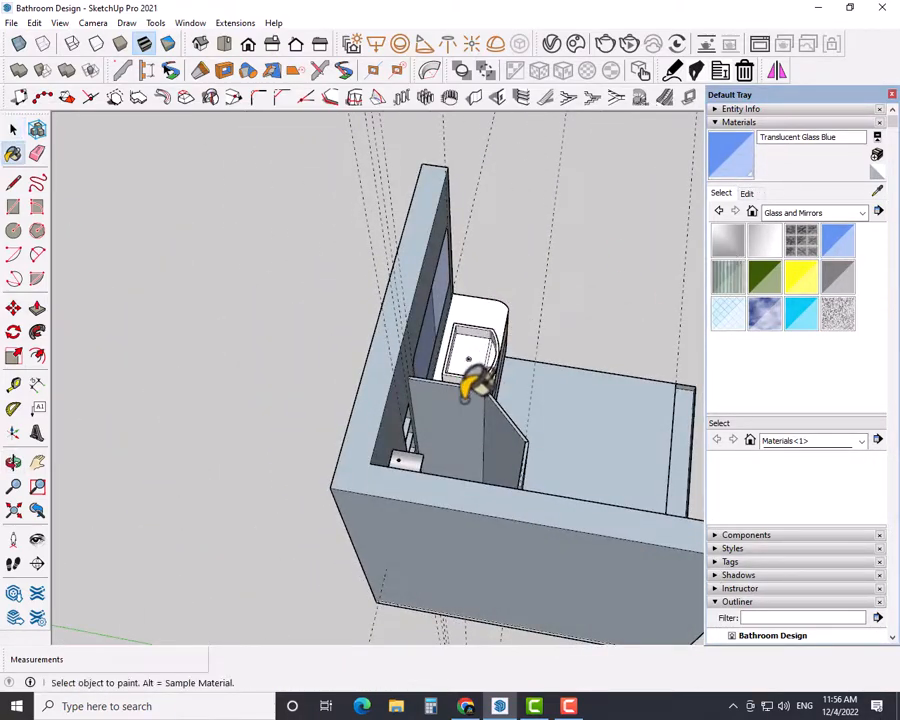
left_click(505, 415)
mouse_move(512, 422)
middle_mouse_down()
mouse_move(585, 497)
mouse_move(641, 410)
middle_mouse_up()
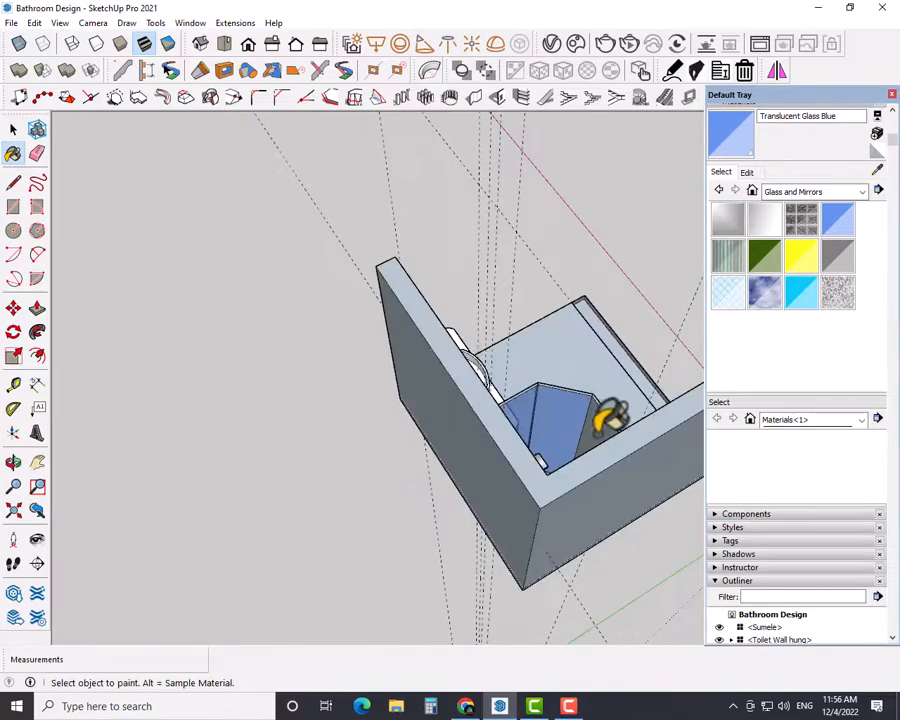
key("space")
mouse_move(647, 361)
middle_mouse_down()
mouse_move(532, 382)
mouse_move(335, 320)
middle_mouse_up()
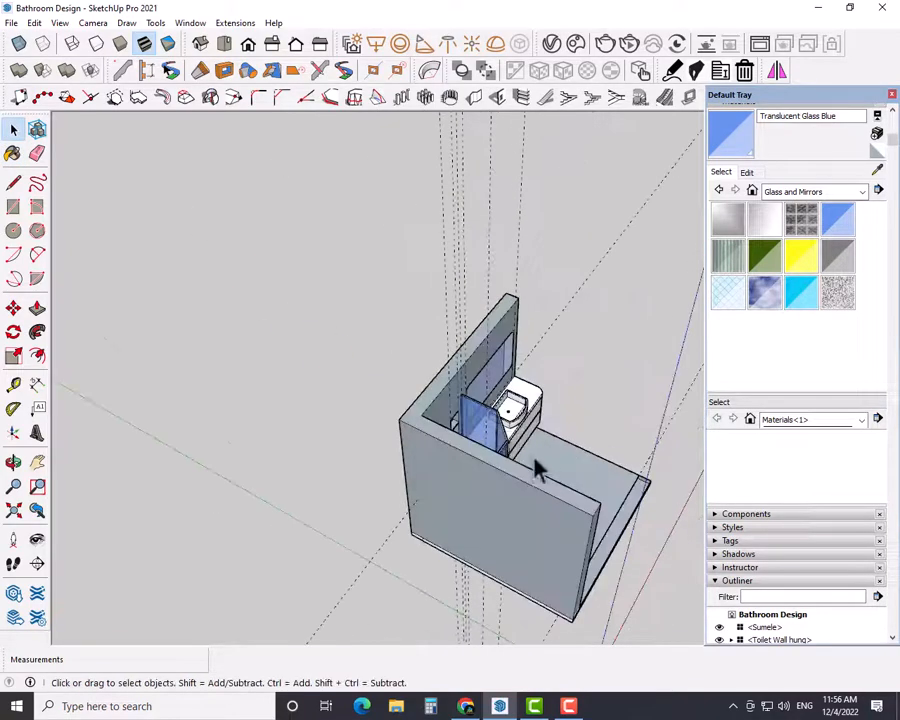
middle_click_drag(537, 470, 416, 428)
scroll(425, 440, "down", 1)
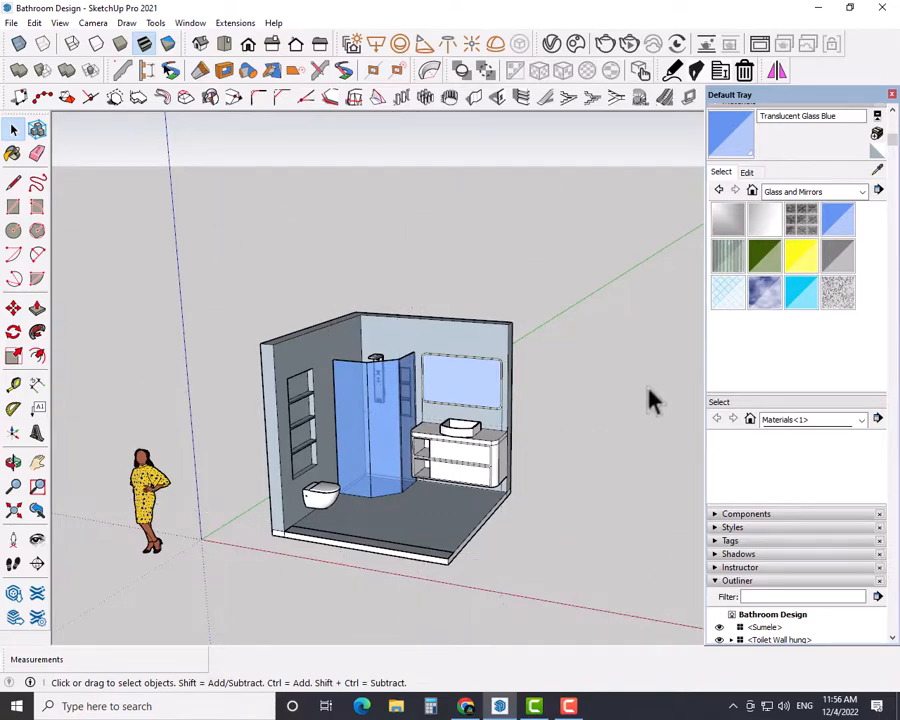
Step: Try 0079_Teal from Colors-Named on the vanity's upper drawer front, and finish both drawer fronts in 0078_DarkSlateGray
scroll(546, 392, "up", 4)
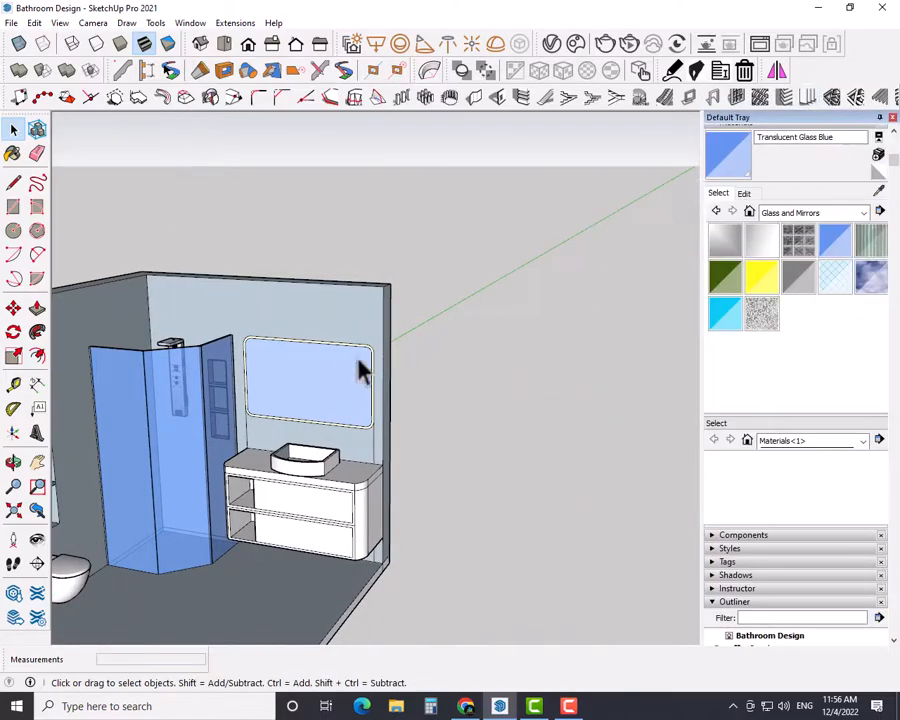
middle_click_drag(357, 367, 382, 297)
scroll(430, 381, "up", 3)
middle_click_drag(481, 391, 416, 446)
scroll(350, 522, "down", 3)
scroll(422, 452, "up", 5)
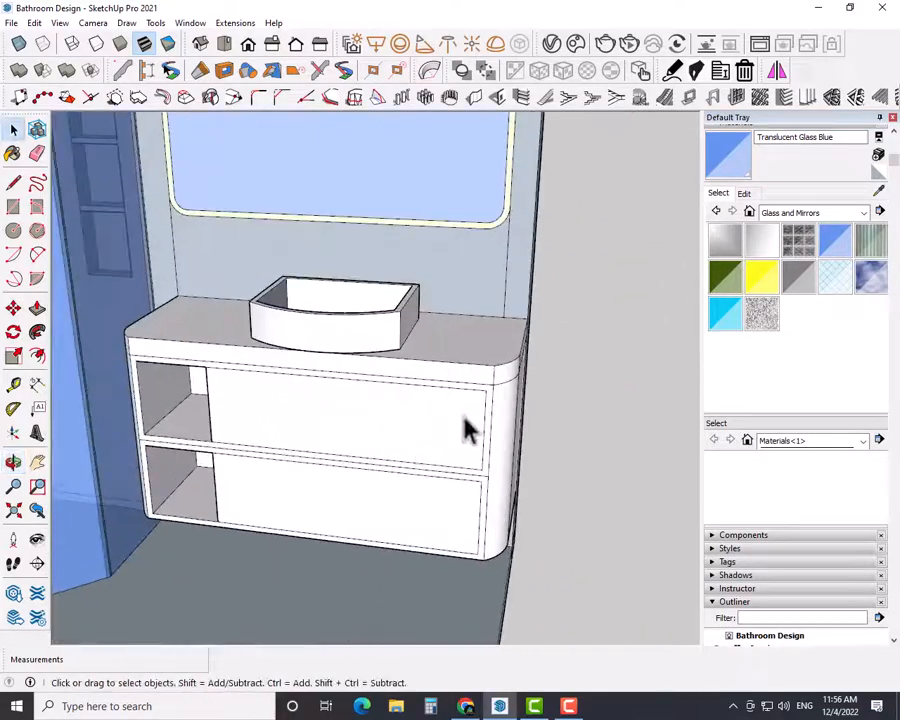
left_click(864, 213)
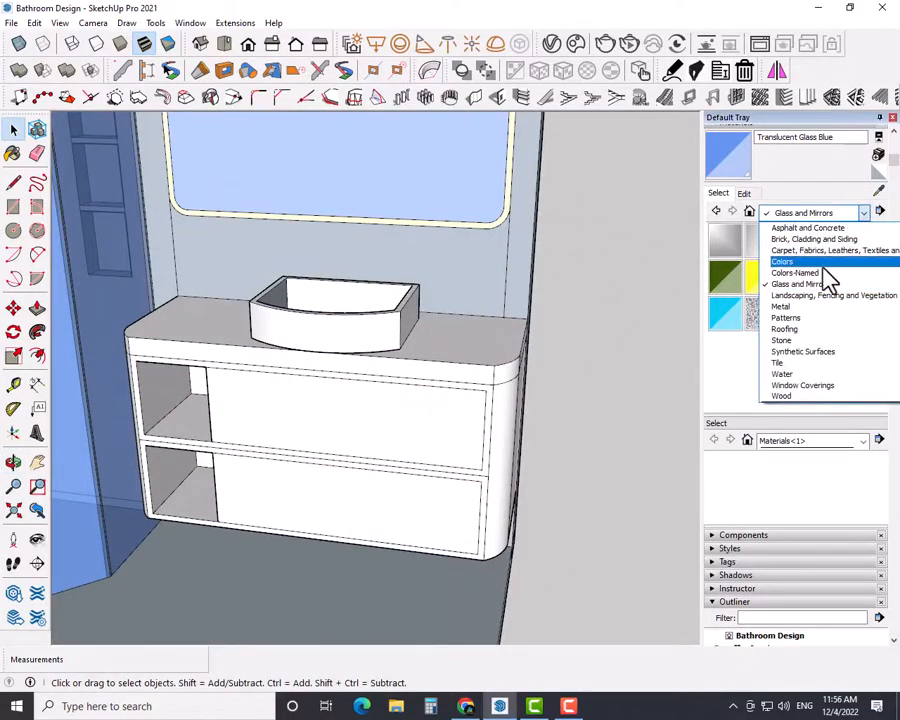
left_click(818, 276)
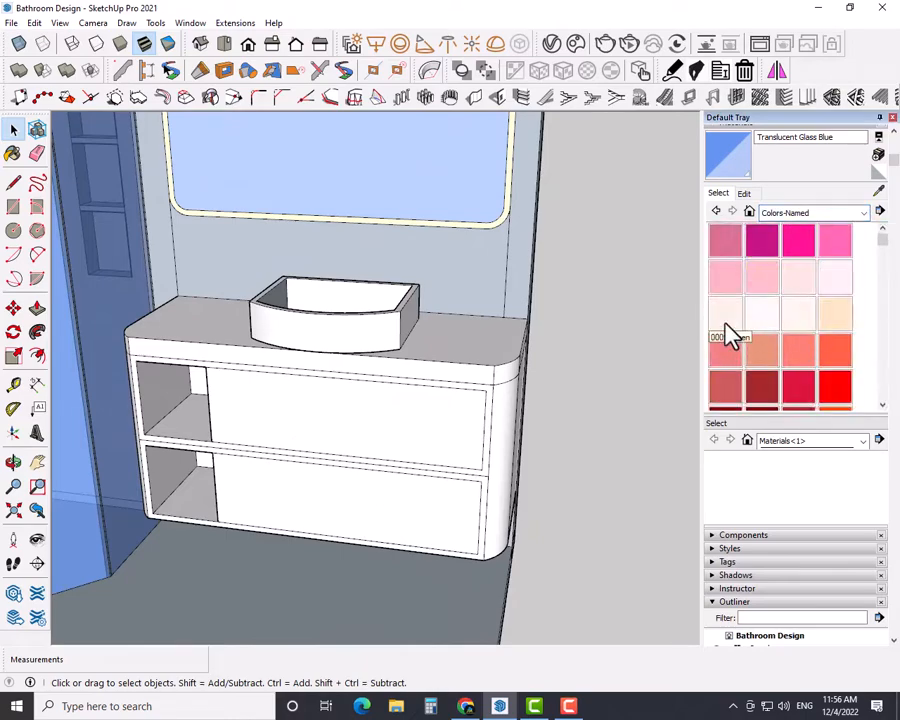
scroll(735, 340, "down", 12)
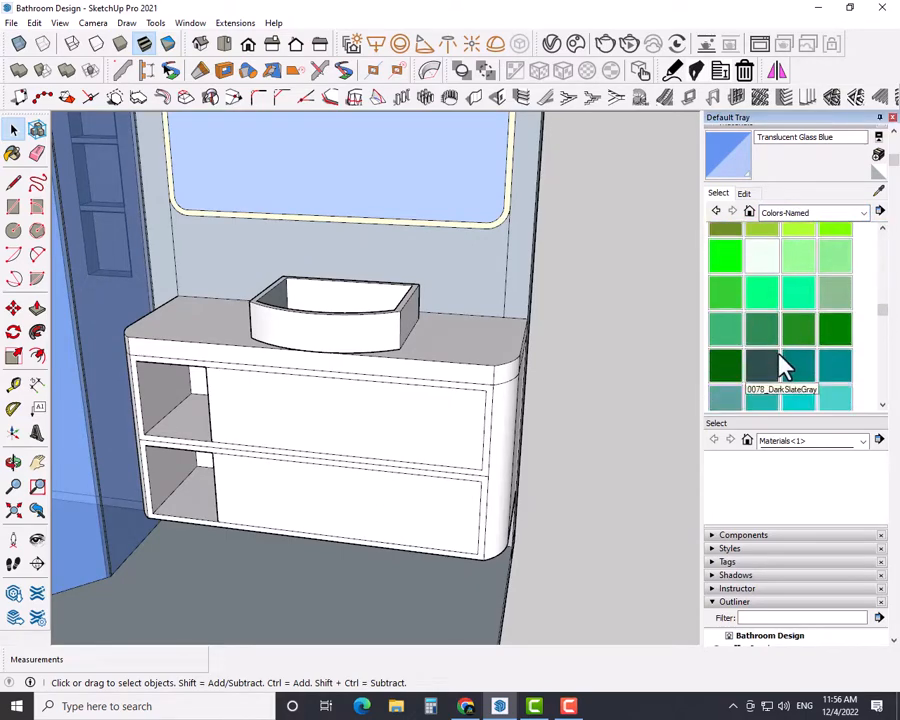
left_click(799, 370)
left_click(424, 432)
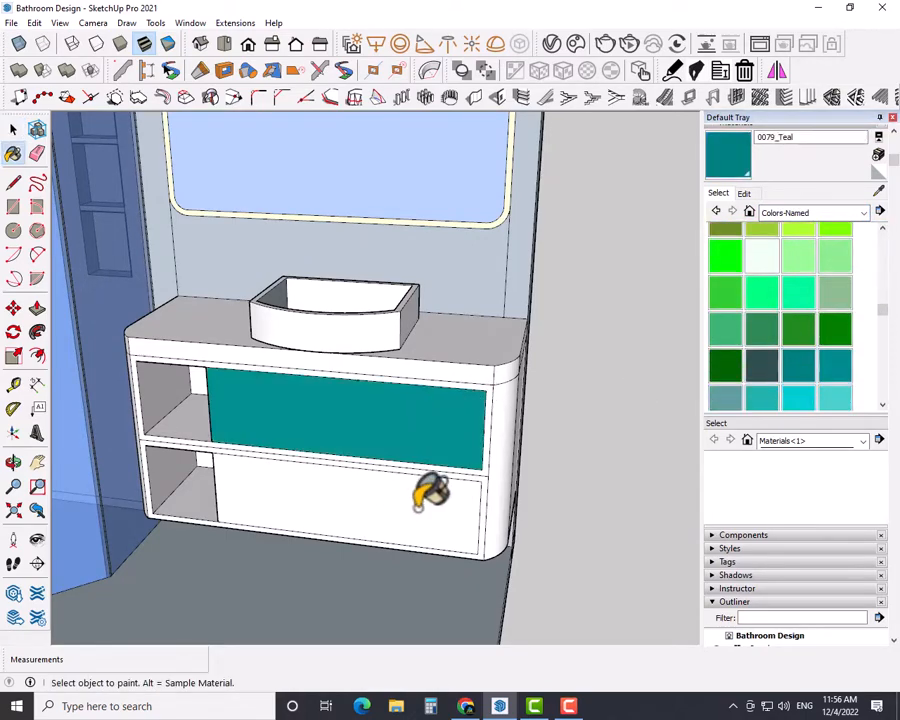
left_click(760, 370)
left_click(445, 425)
left_click(435, 492)
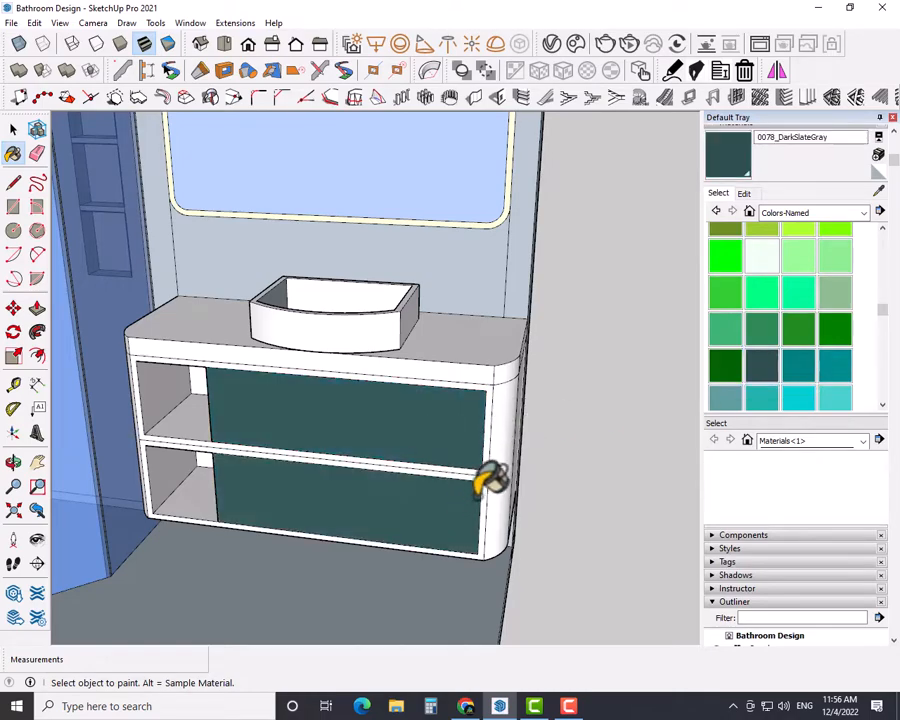
Step: Paint the vanity's rounded ends and the back faces of its open shelves with 0078_DarkSlateGray
left_click(505, 410)
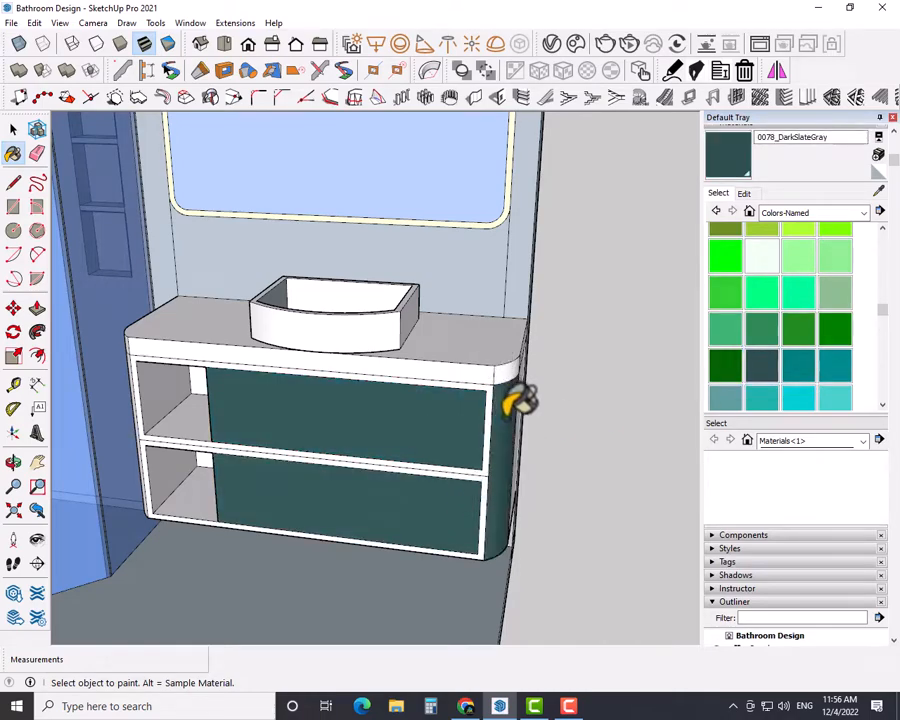
mouse_move(290, 478)
middle_mouse_down()
mouse_move(532, 466)
mouse_move(225, 474)
middle_mouse_up()
left_click(232, 470)
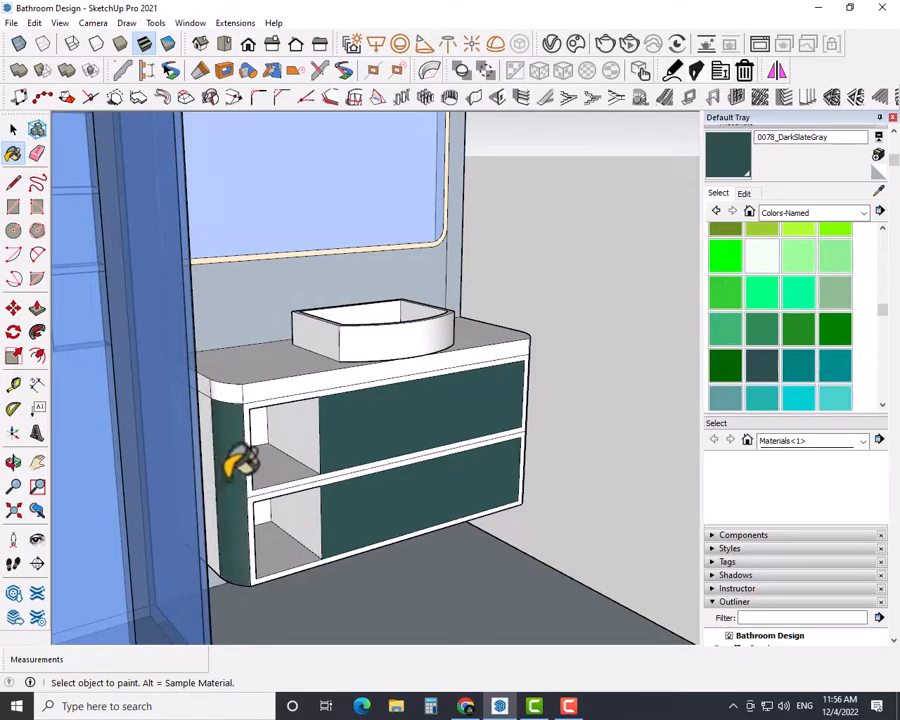
middle_click_drag(310, 490, 430, 495)
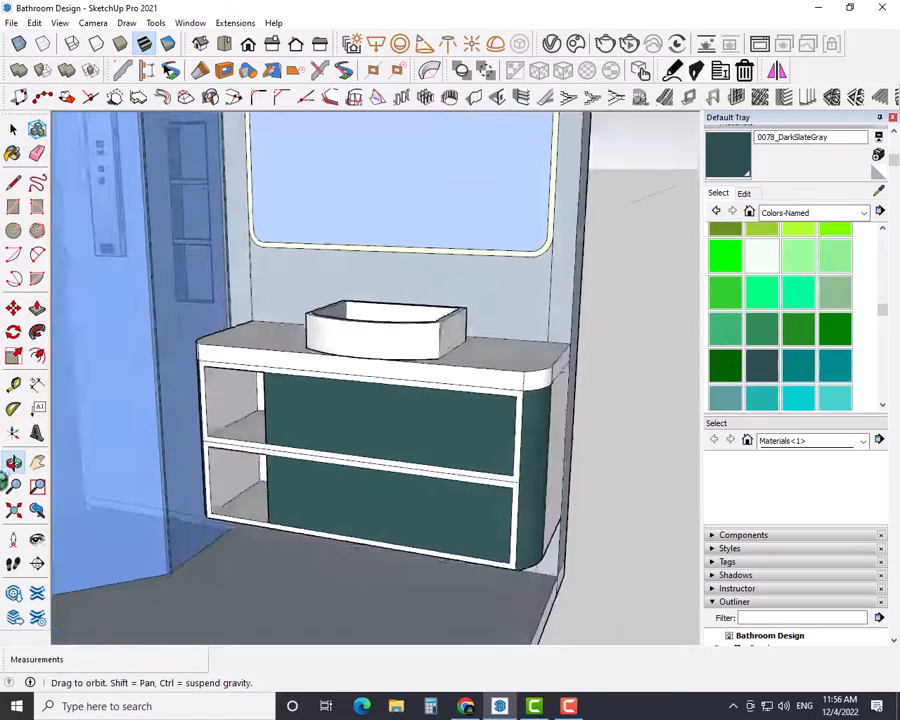
middle_click_drag(240, 548, 494, 460, "shift")
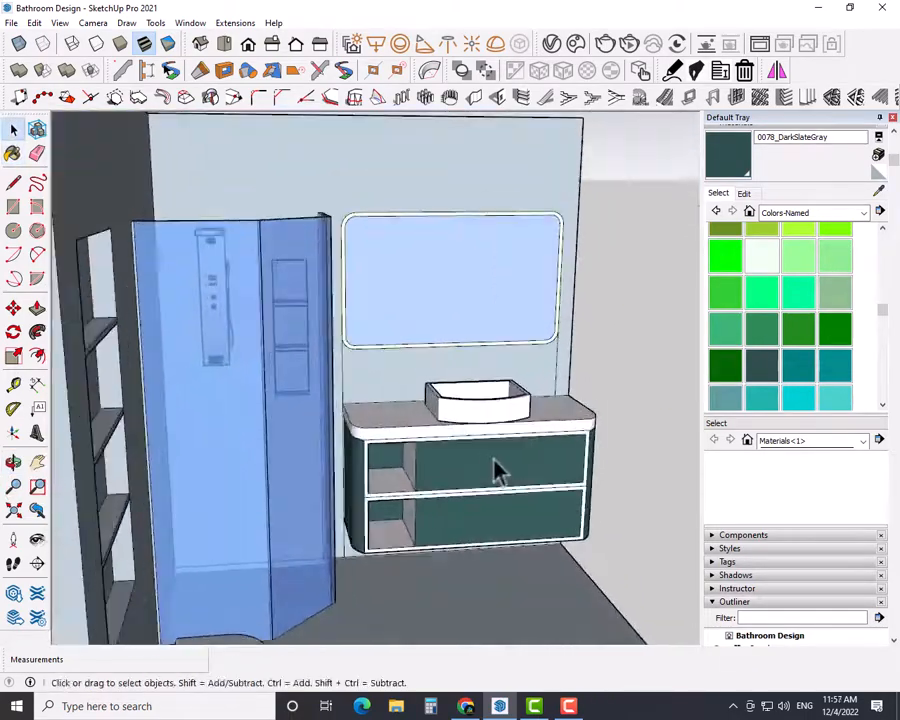
Step: Place a horizontal guide on the wall 2" above the countertop's back edge and another 6" above that guide
middle_click_drag(428, 496, 341, 568, "shift")
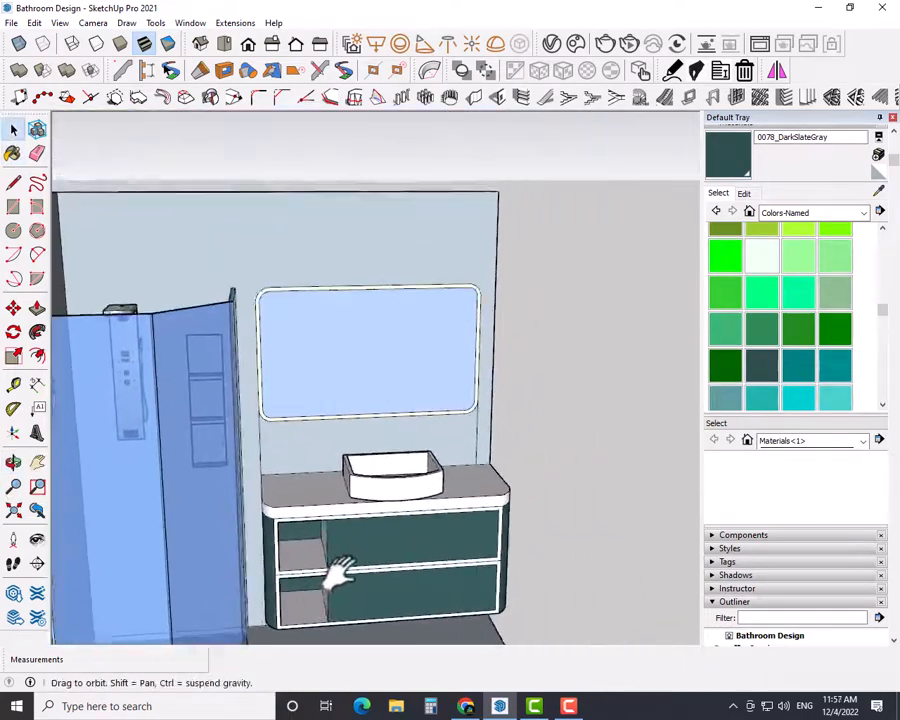
scroll(368, 462, "up", 6)
middle_click_drag(370, 475, 304, 444)
key("t")
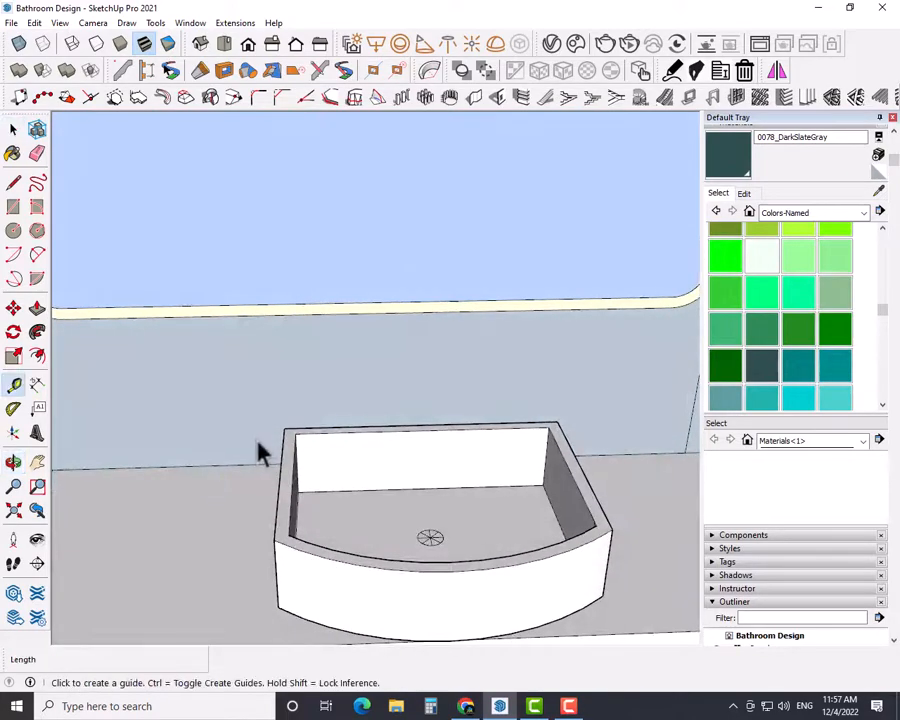
left_click(227, 464)
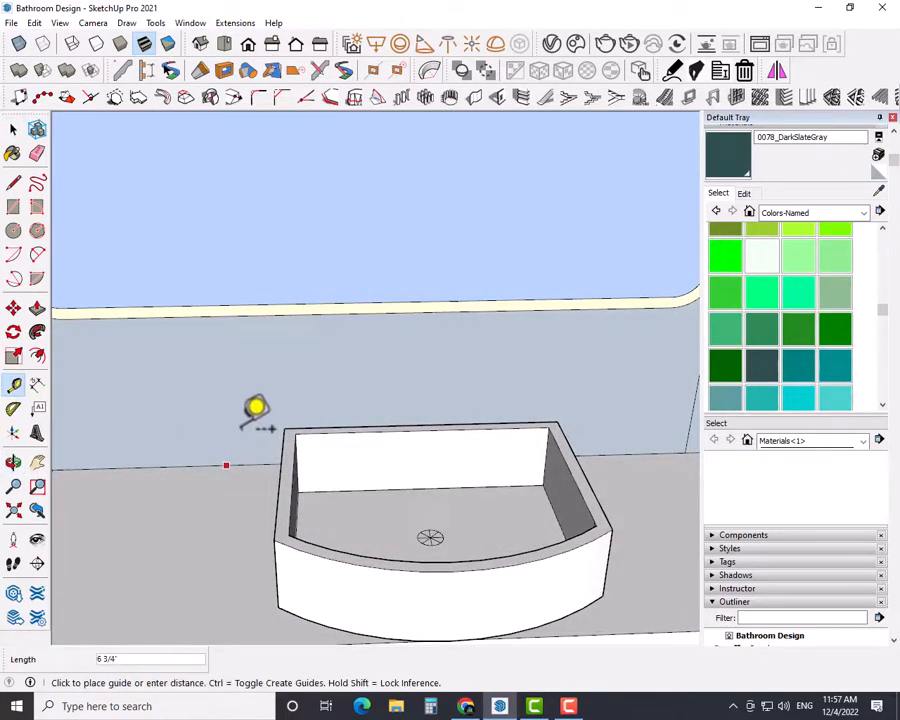
type("2")
key("Return")
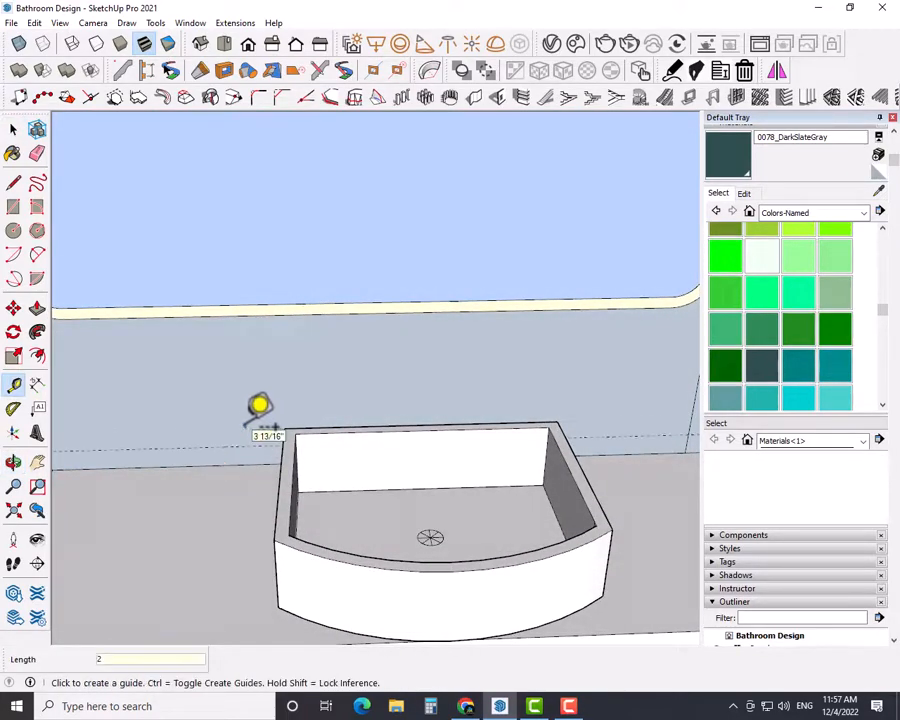
left_click(236, 446)
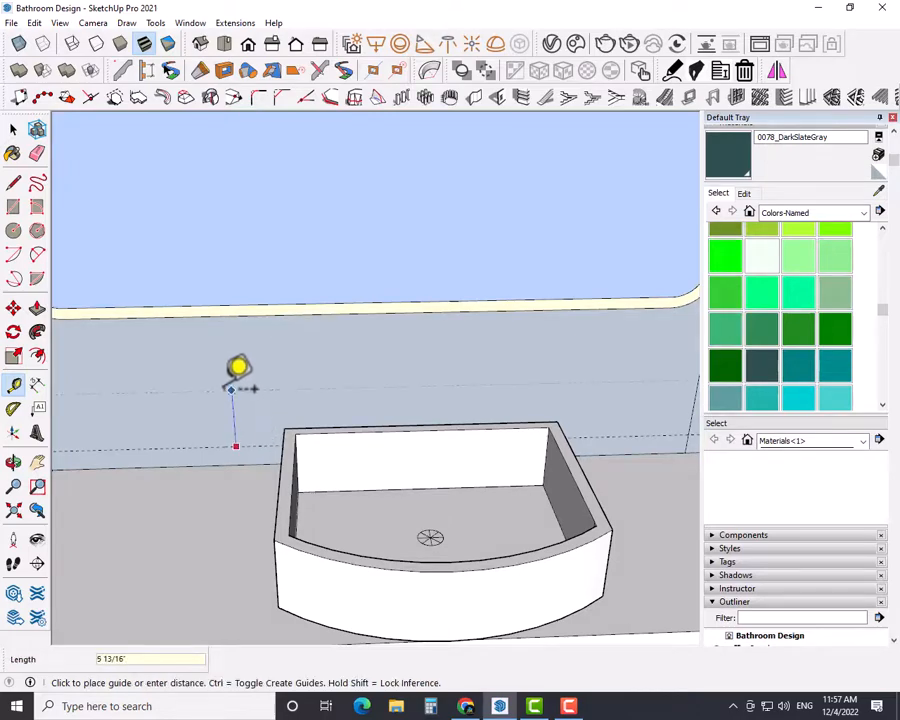
type("6")
key("Return")
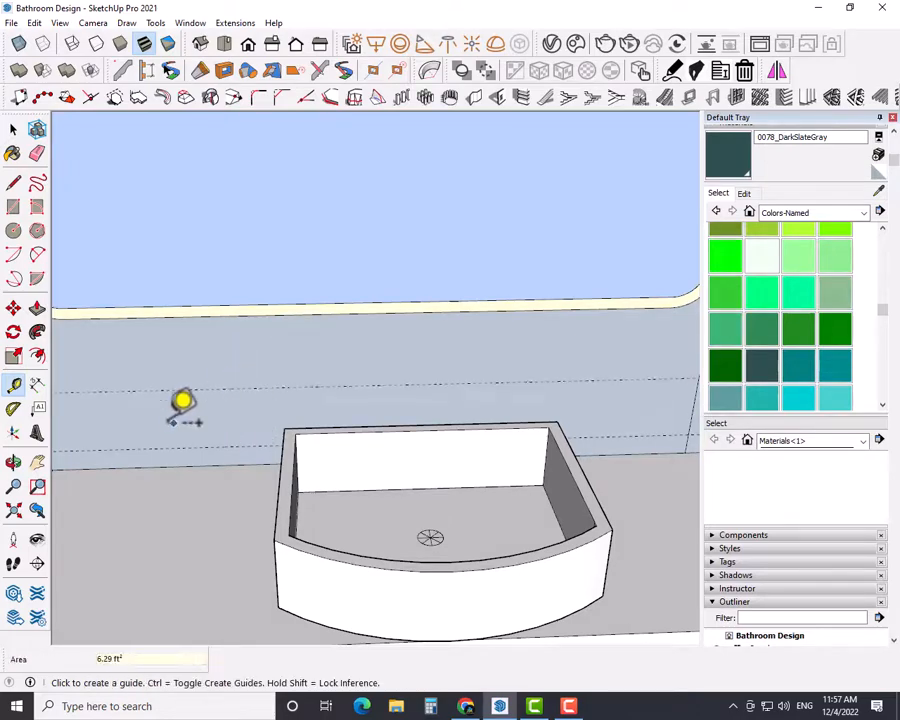
Step: Place a vertical guide about 1' in from the wall line on the shower side and one 4" in from the opposite line
scroll(172, 415, "down", 5)
left_click(146, 396)
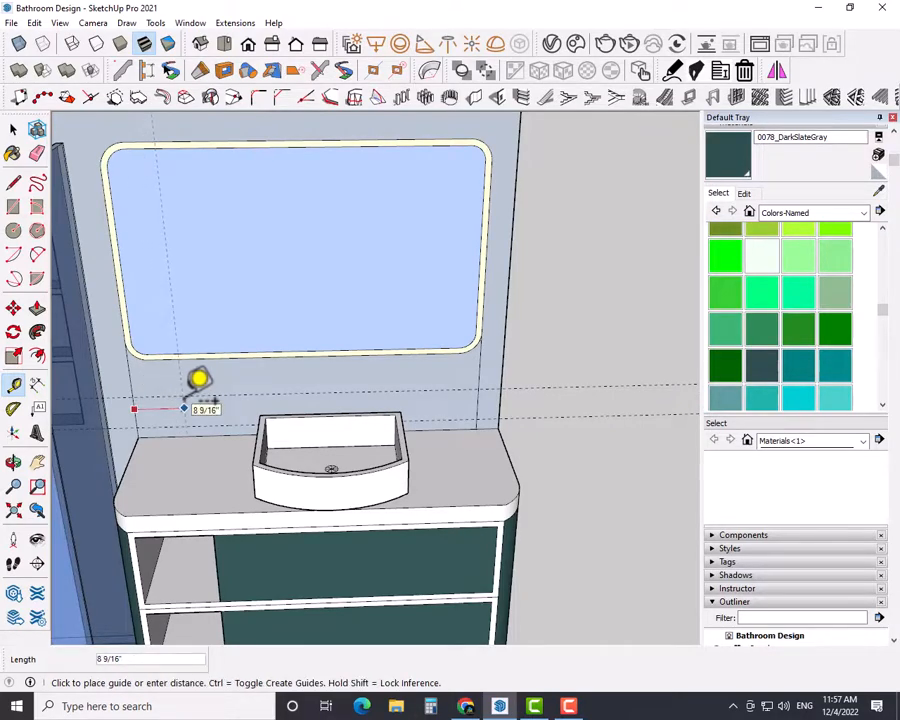
type("7")
key("Return")
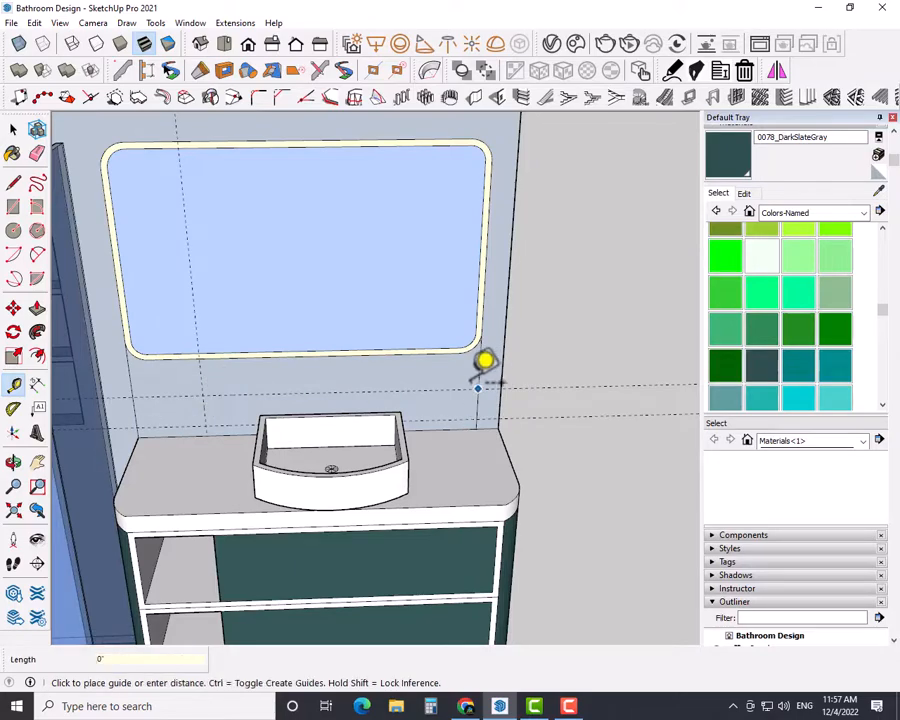
key("Escape")
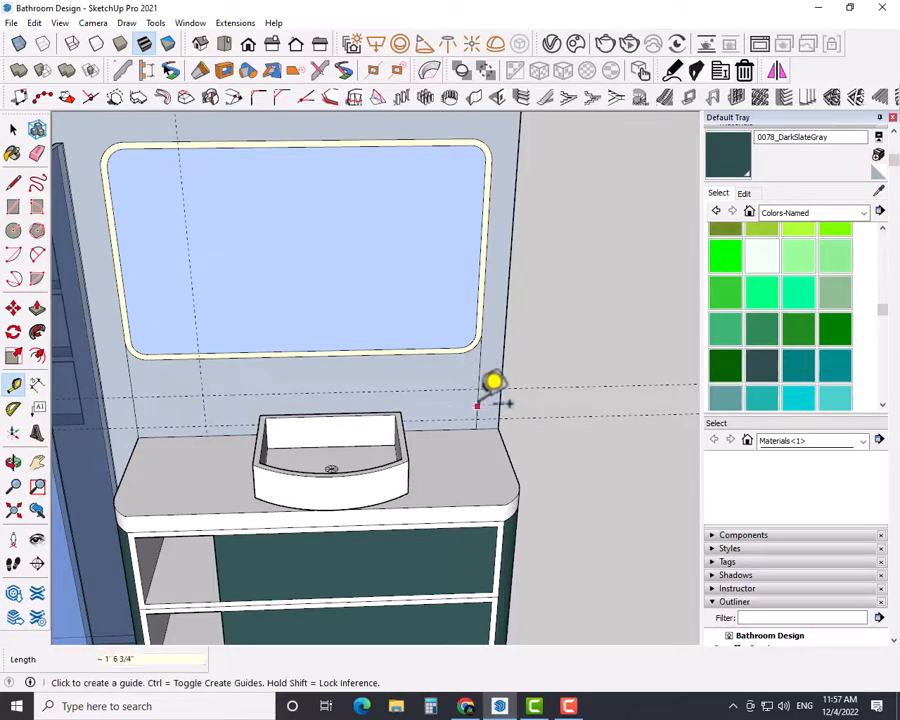
left_click(477, 405)
type("4")
key("Return")
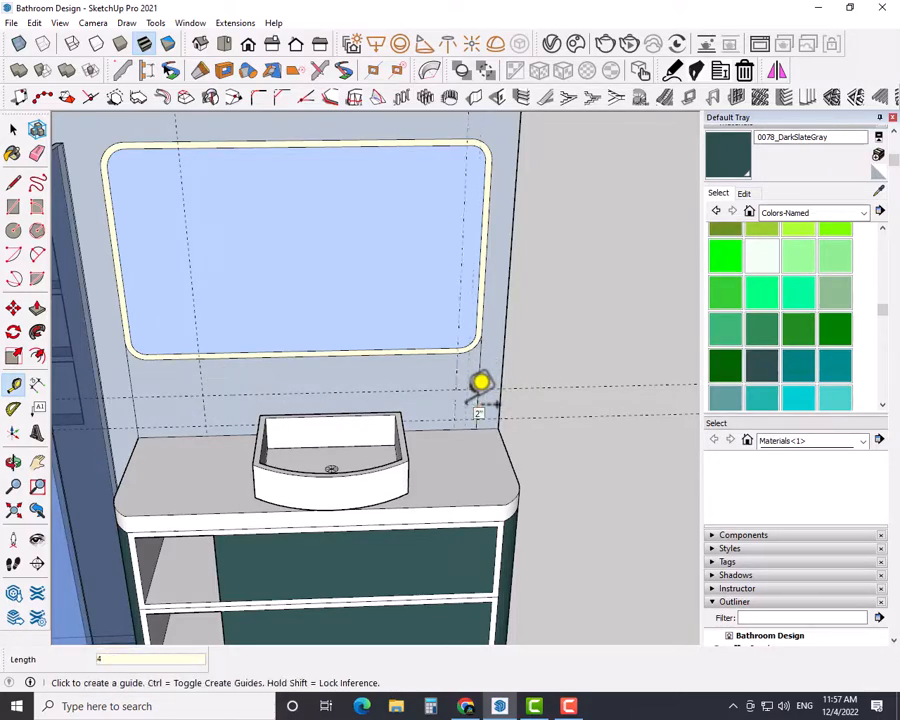
Step: Draw a 3' 8" by 6" rectangle between the guides on the wall behind the basin
key("r")
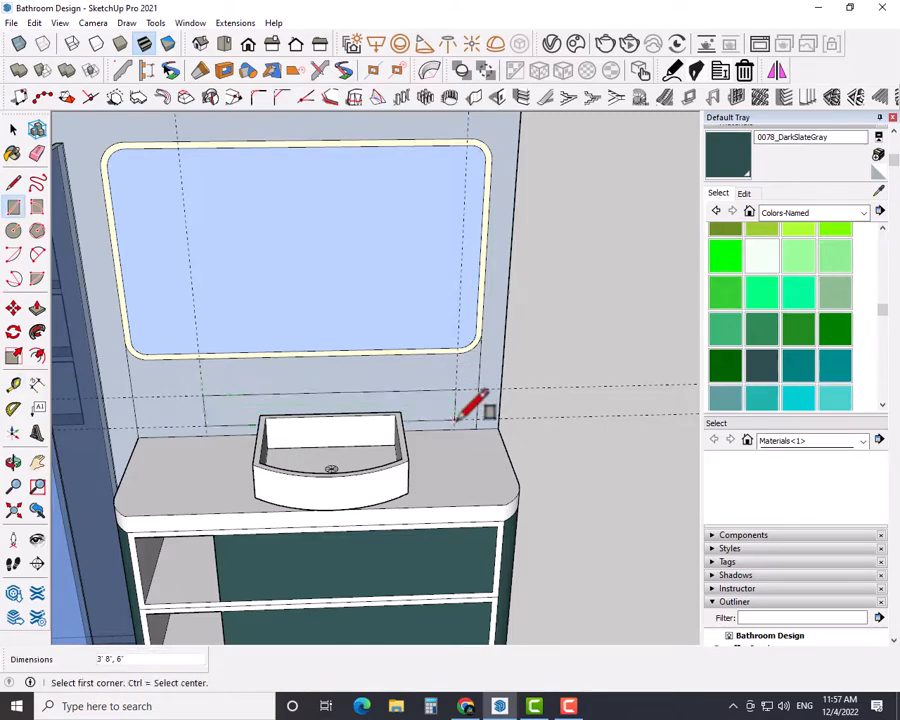
Step: Push the rectangle behind the basin 4" into the wall to form a niche, and erase the construction guides
key("space")
key("p")
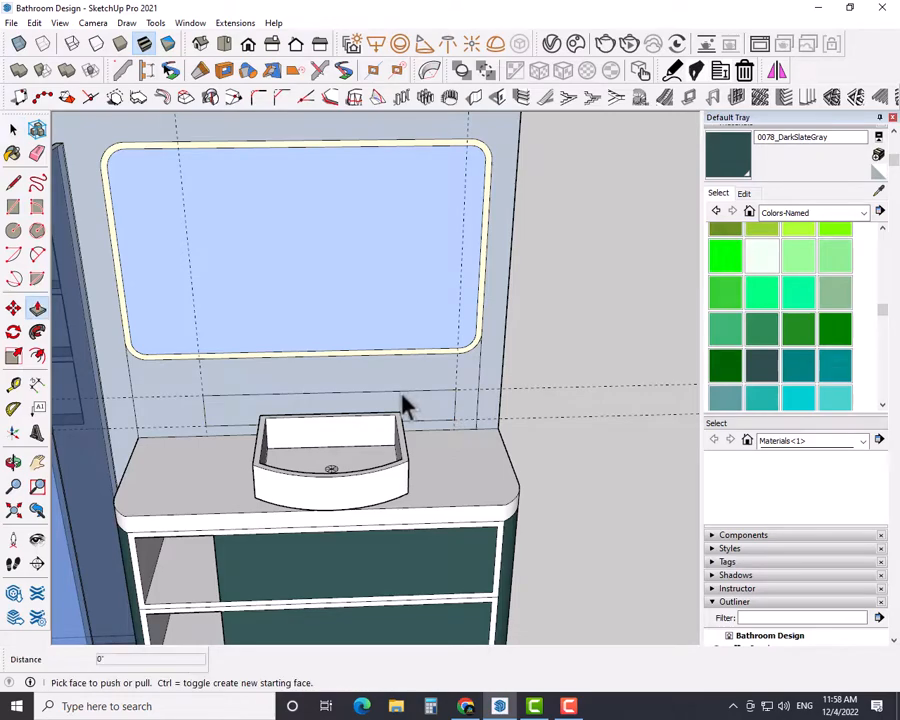
left_click(430, 415)
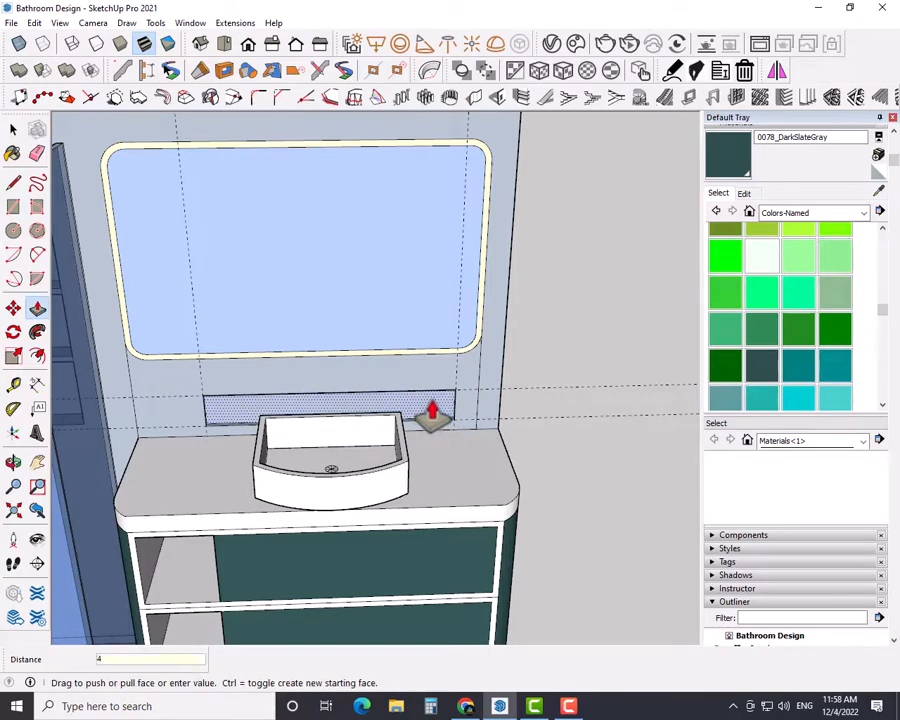
key("Return")
key("e")
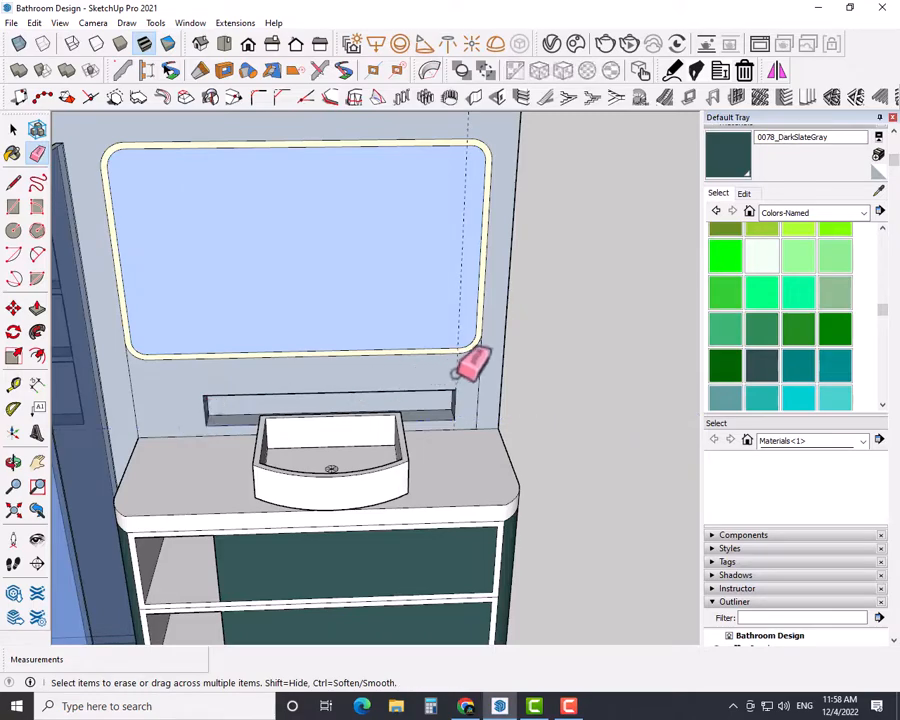
middle_click_drag(470, 380, 374, 263)
Step: Raise the top face of the niche behind the basin by 1" with Push/Pull
scroll(446, 418, "up", 5)
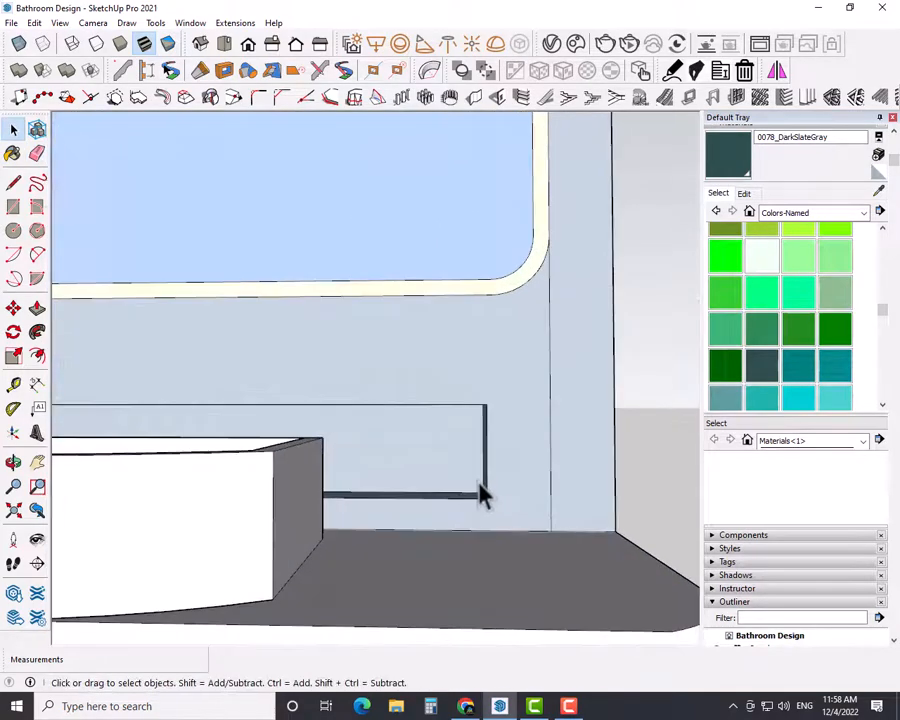
middle_click_drag(478, 492, 455, 450)
key("p")
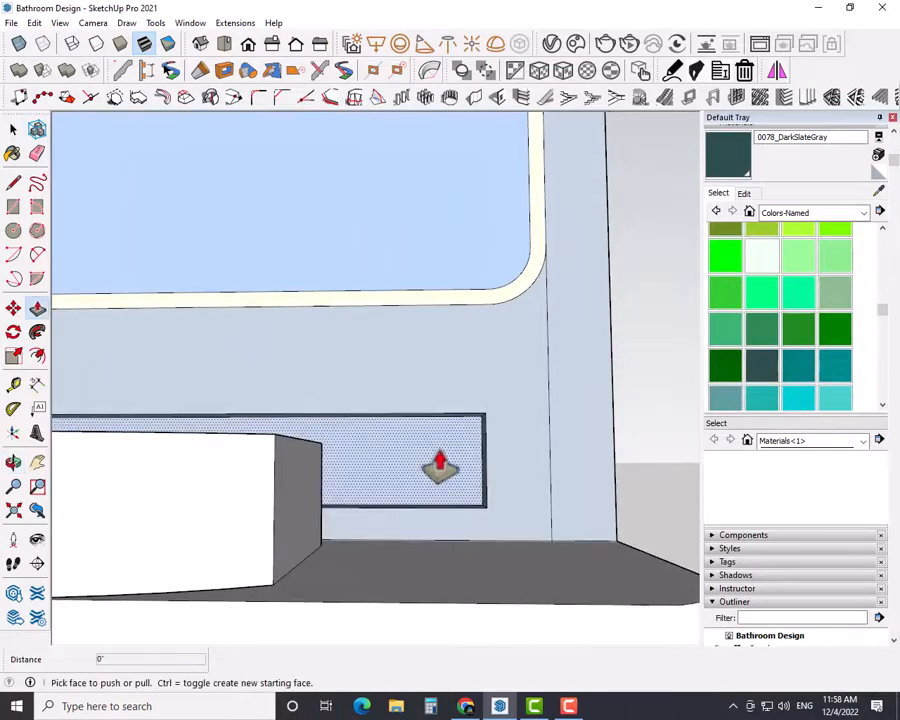
left_click(433, 424)
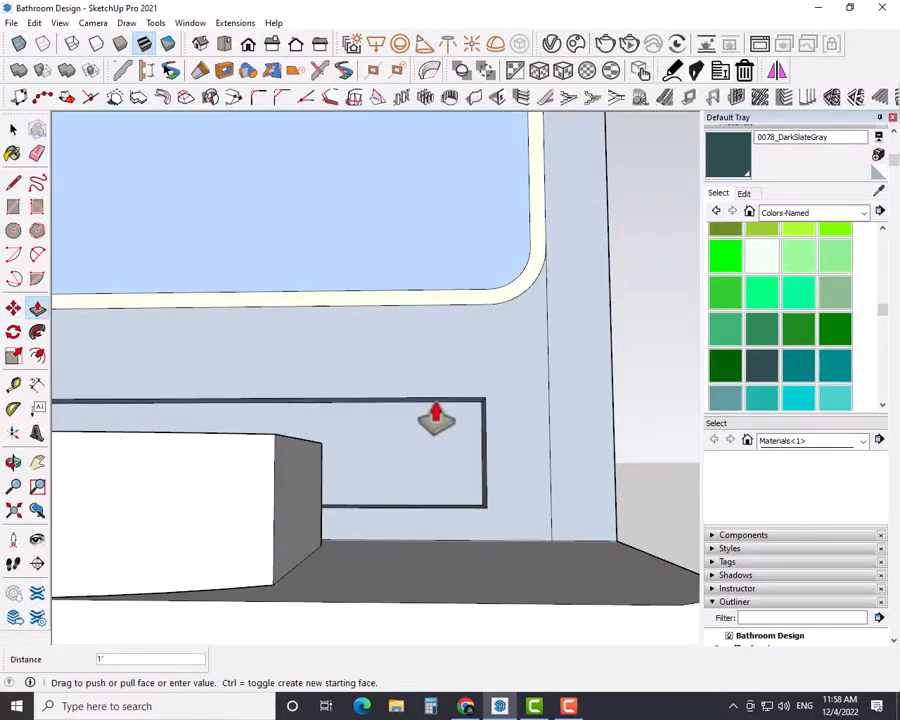
left_click(434, 420)
key("space")
Step: Examine the niche above the vanity and the rest of the bathroom, including the toilet, shelves and shower enclosure
middle_click_drag(431, 422, 584, 560)
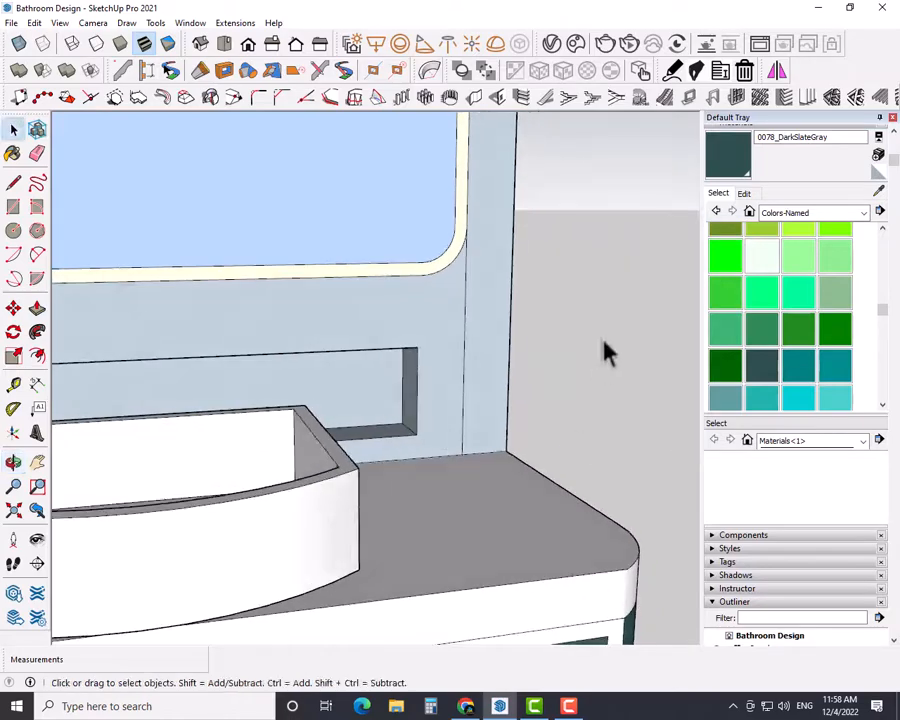
scroll(336, 520, "down", 4)
middle_click_drag(337, 530, 359, 538)
left_click(352, 453)
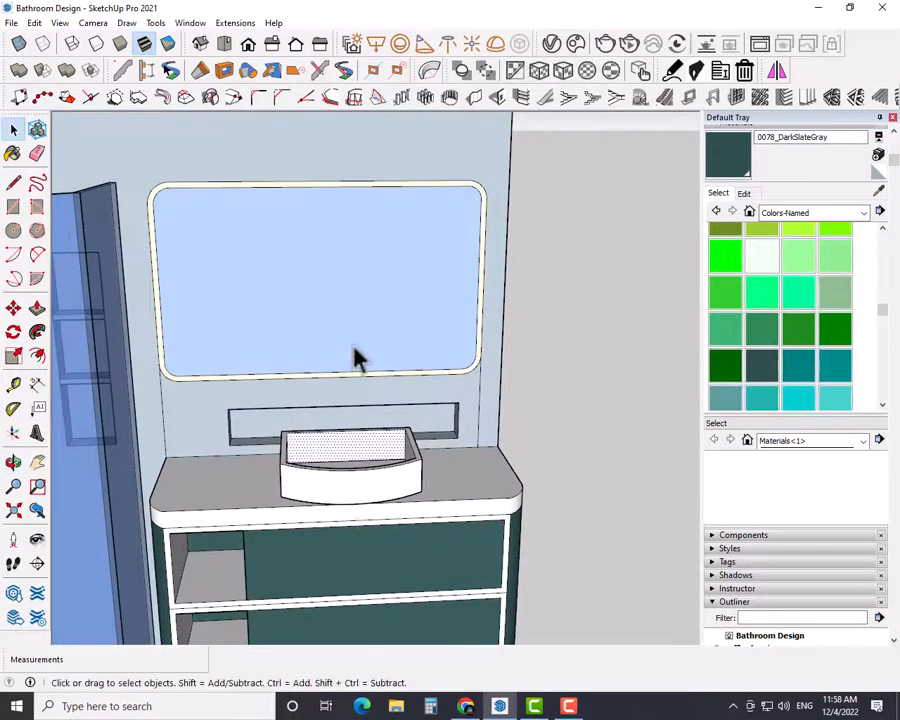
left_click(601, 369)
scroll(270, 460, "down", 5)
middle_click_drag(245, 502, 76, 480)
scroll(185, 462, "up", 3)
middle_click_drag(232, 440, 130, 432)
scroll(243, 496, "up", 3)
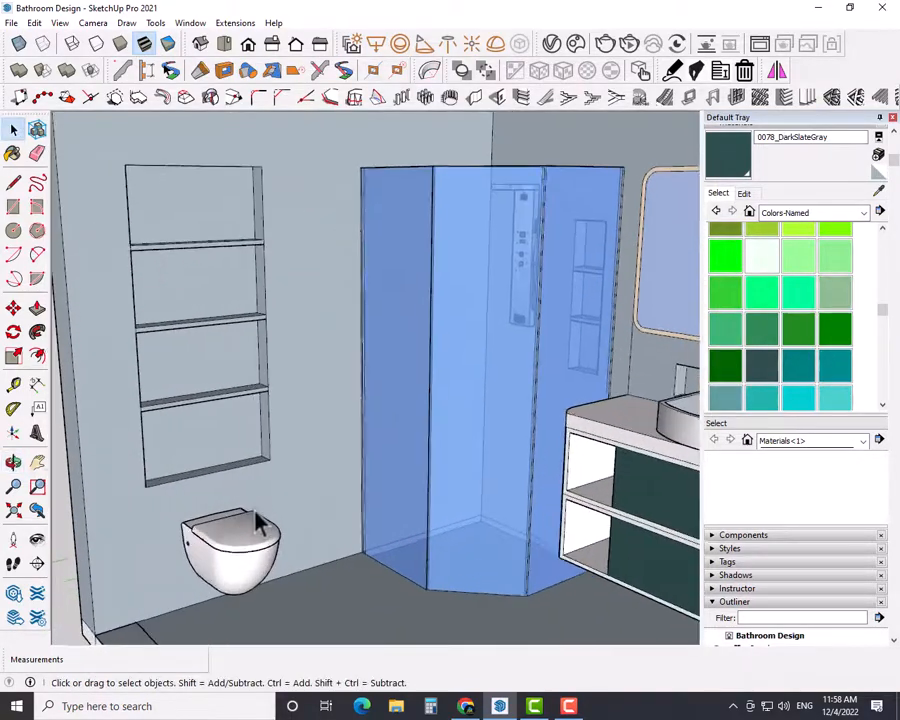
scroll(257, 526, "down", 6)
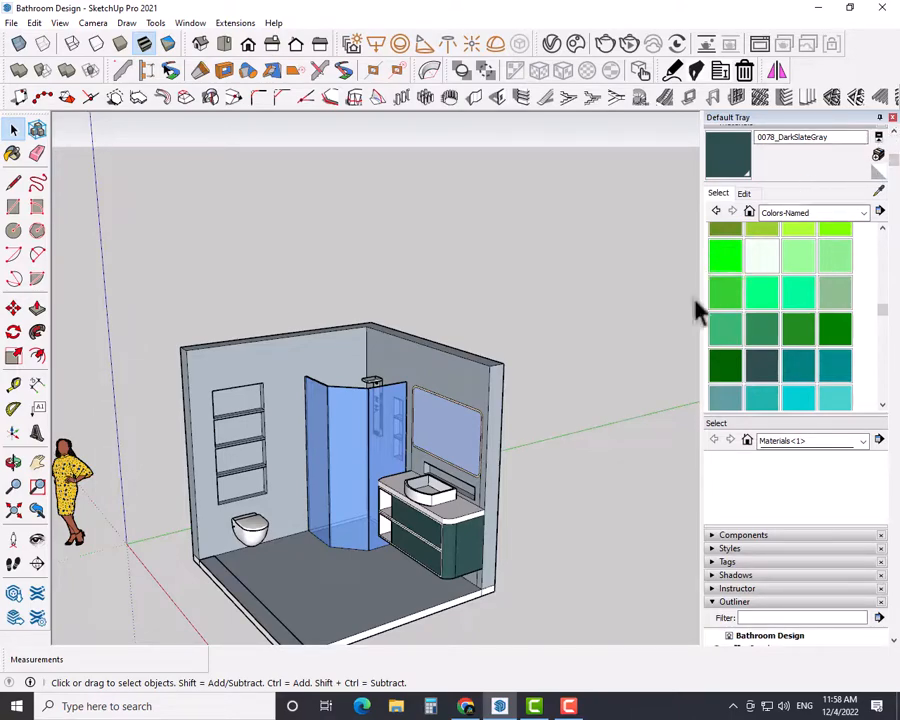
Step: Paint the inner faces of the toilet wall and the mirror wall with Stone Vein Gray from the Stone collection
left_click(307, 372)
scroll(358, 576, "down", 1)
middle_click_drag(358, 576, 640, 500)
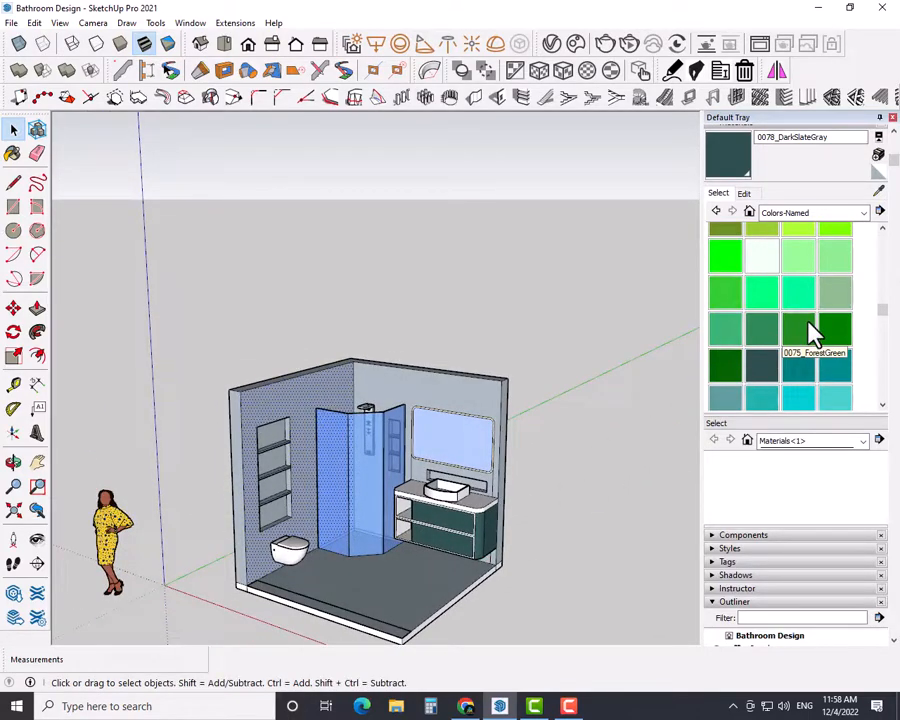
scroll(812, 333, "down", 1)
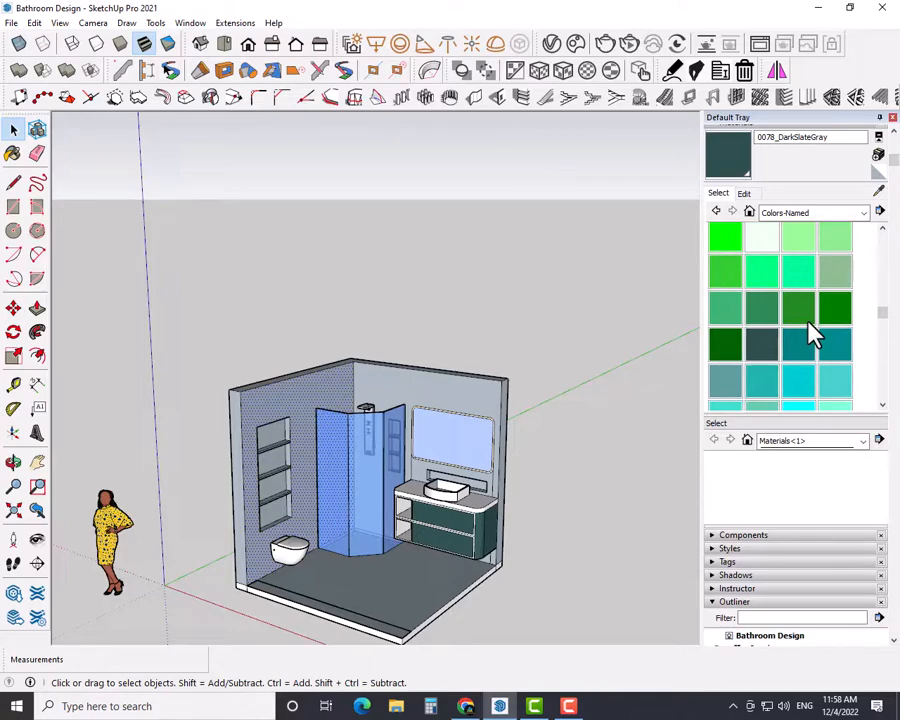
left_click(863, 213)
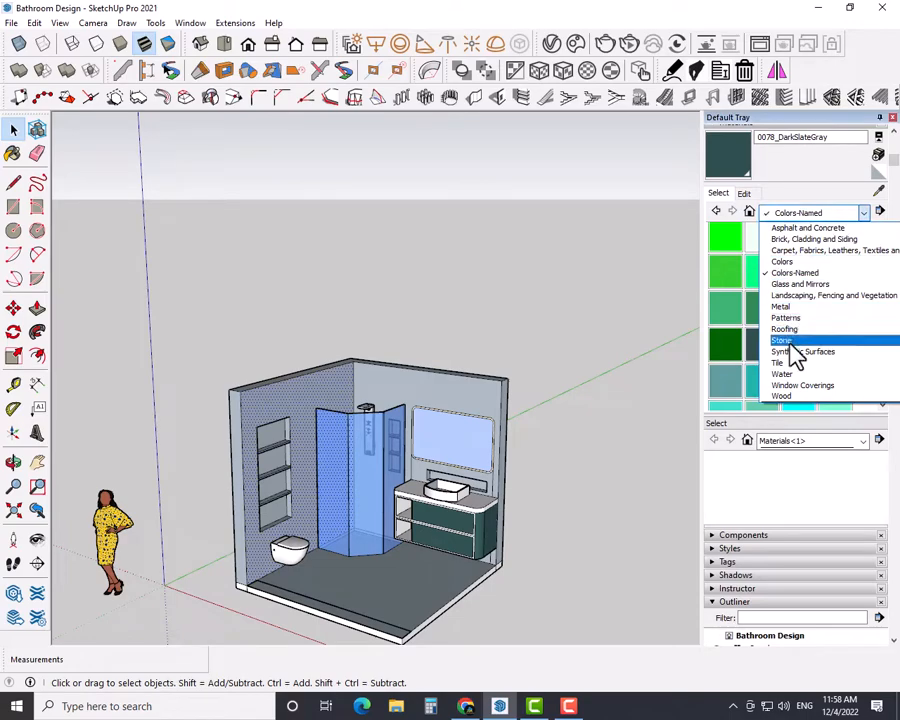
left_click(796, 341)
left_click(797, 279)
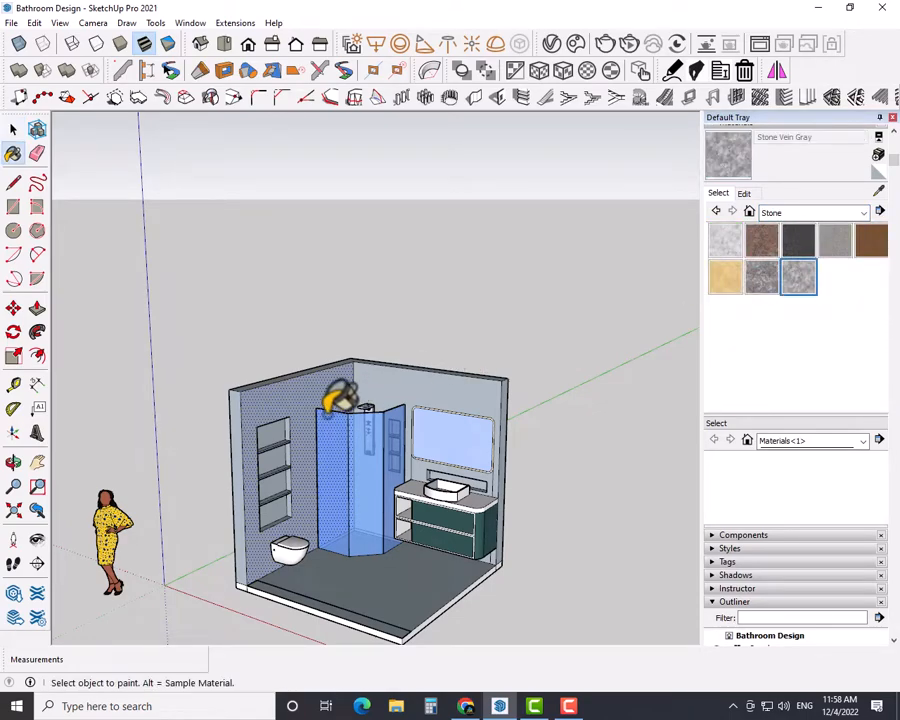
left_click(404, 378)
key("space")
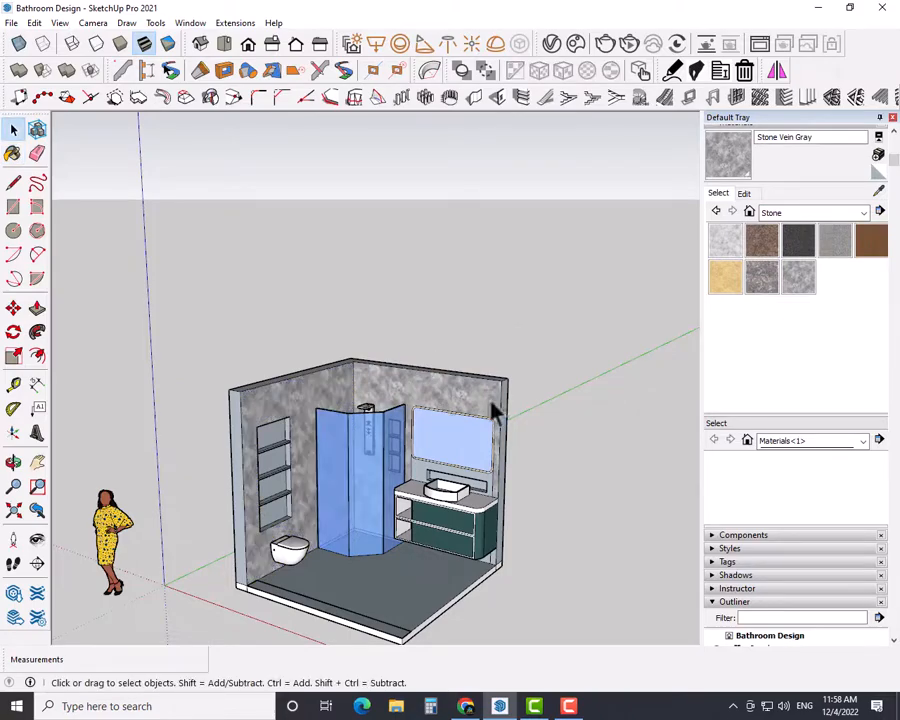
Step: Paint the bathroom floor with Stone Brushed Khaki
scroll(491, 401, "down", 1)
scroll(402, 384, "up", 3)
middle_click_drag(406, 428, 336, 292)
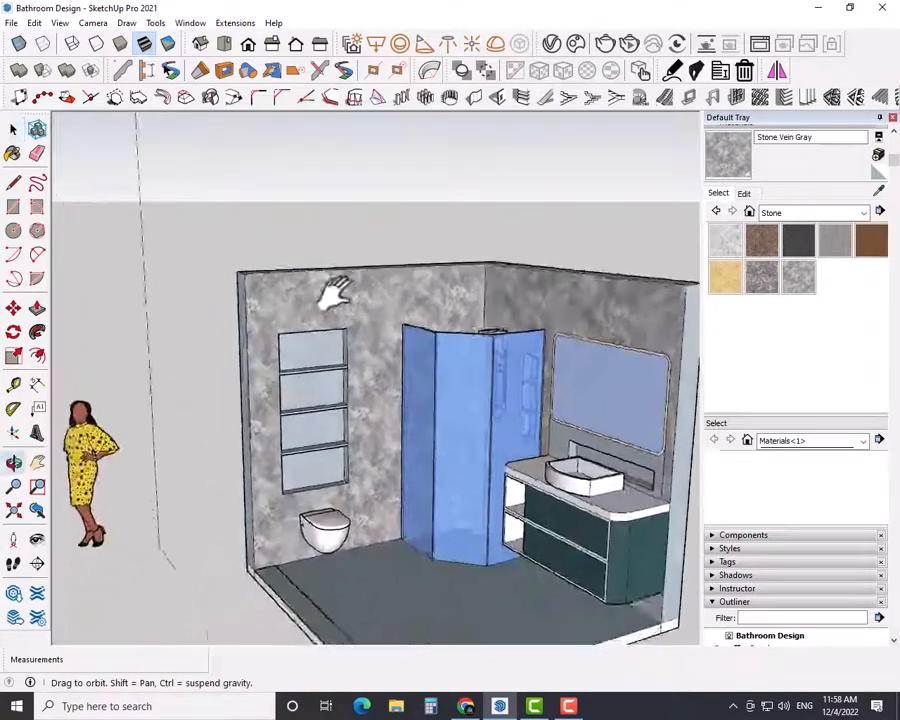
scroll(197, 372, "down", 2)
scroll(310, 356, "up", 4)
middle_click_drag(310, 356, 524, 322)
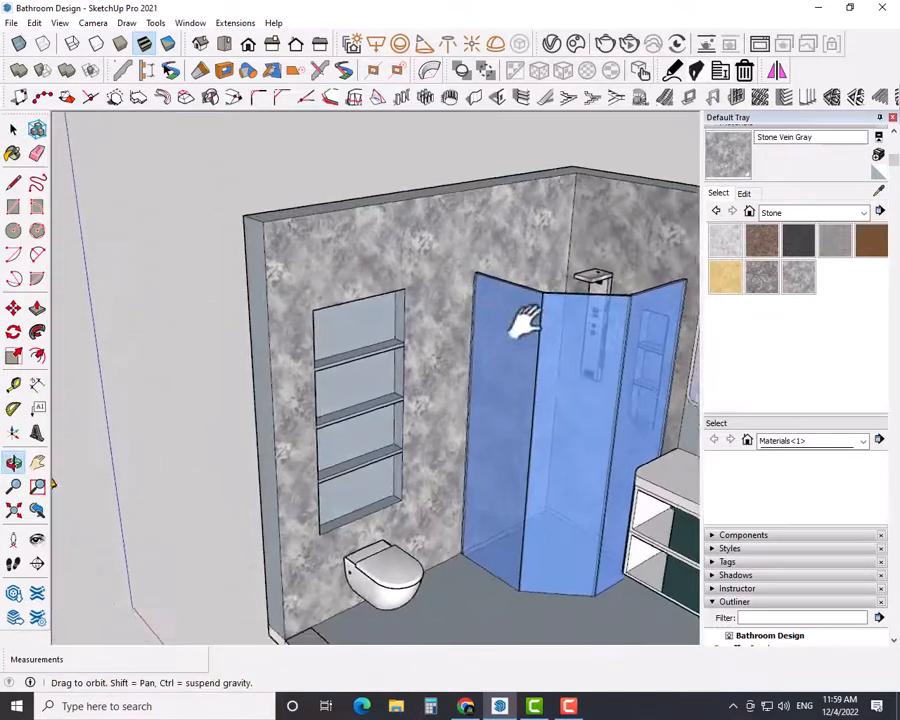
scroll(490, 300, "down", 4)
middle_click_drag(478, 363, 432, 539)
left_click(432, 539)
left_click(725, 278)
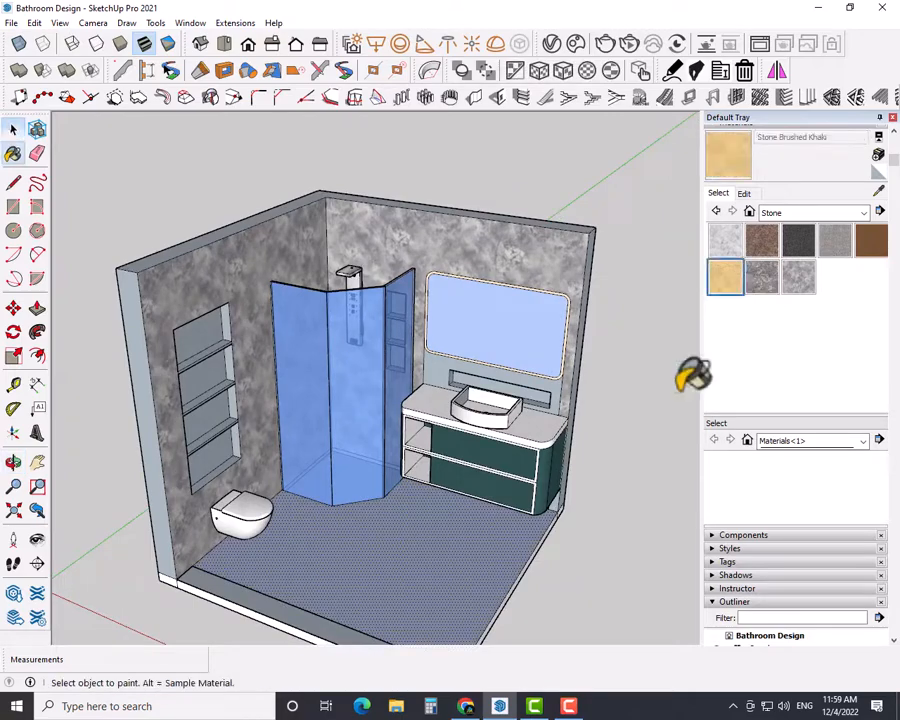
left_click(488, 560)
key("space")
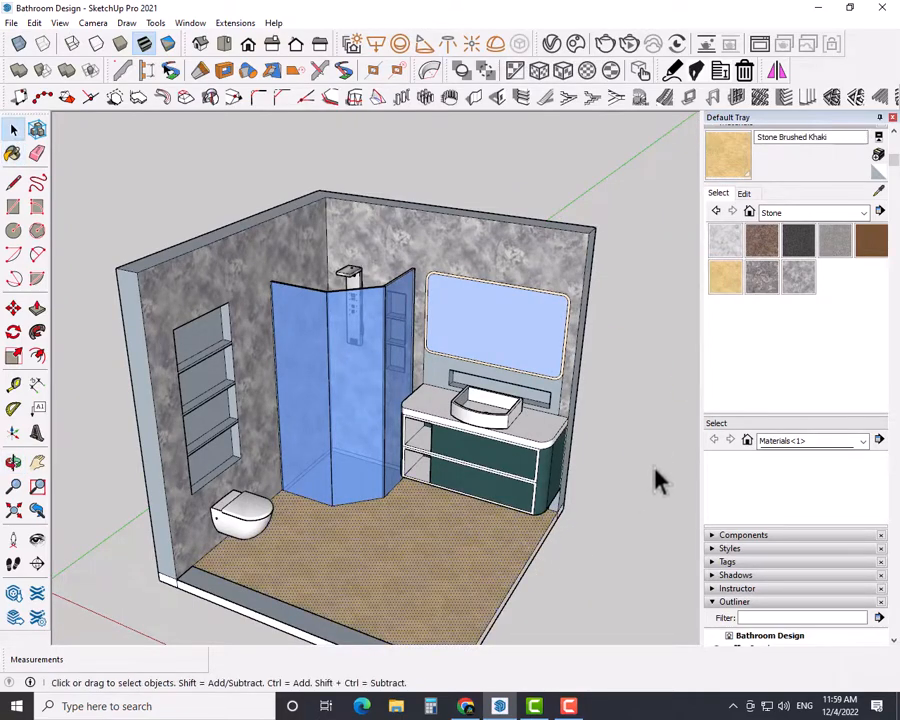
Step: Paint the bathroom floor with Granite Brown
left_click(762, 242)
left_click(472, 552)
key("space")
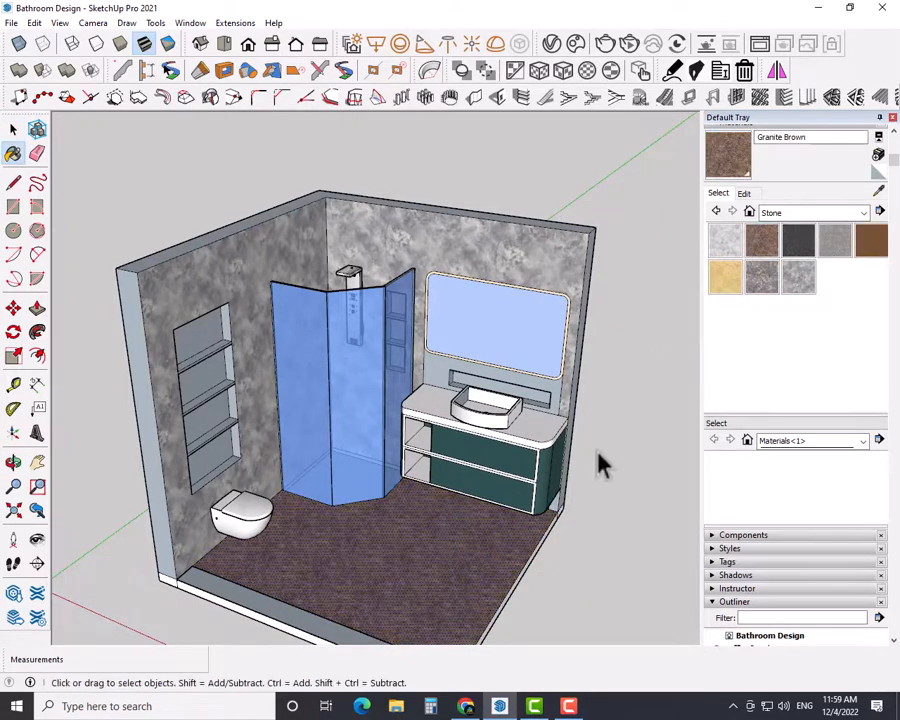
Step: Unhide the wall group opposite the vanity through the Outliner
scroll(600, 460, "down", 3)
middle_click_drag(576, 514, 295, 603)
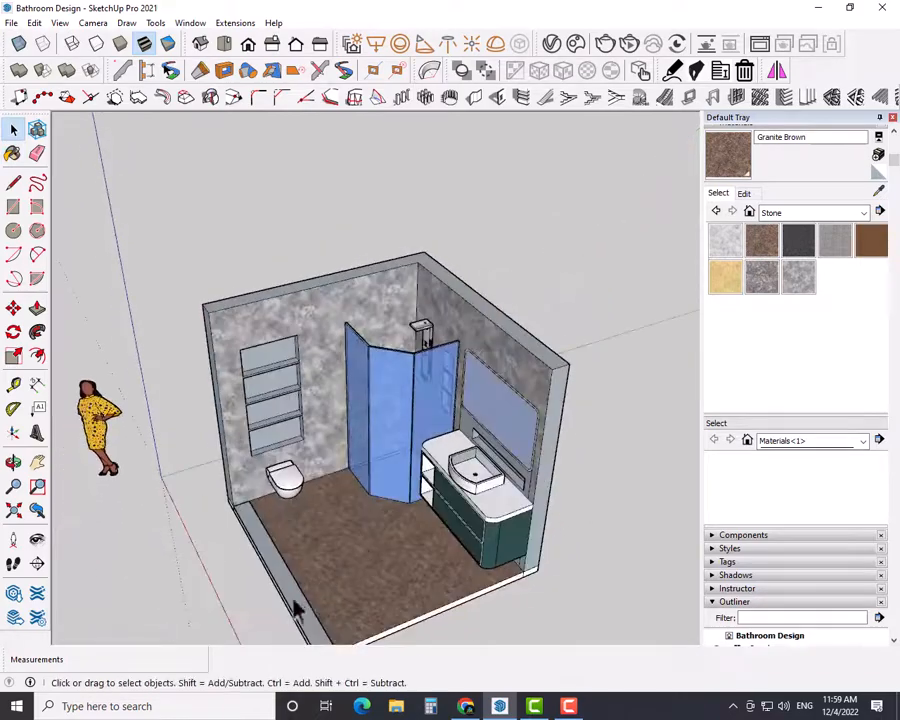
scroll(295, 604, "up", 5)
scroll(295, 604, "down", 5)
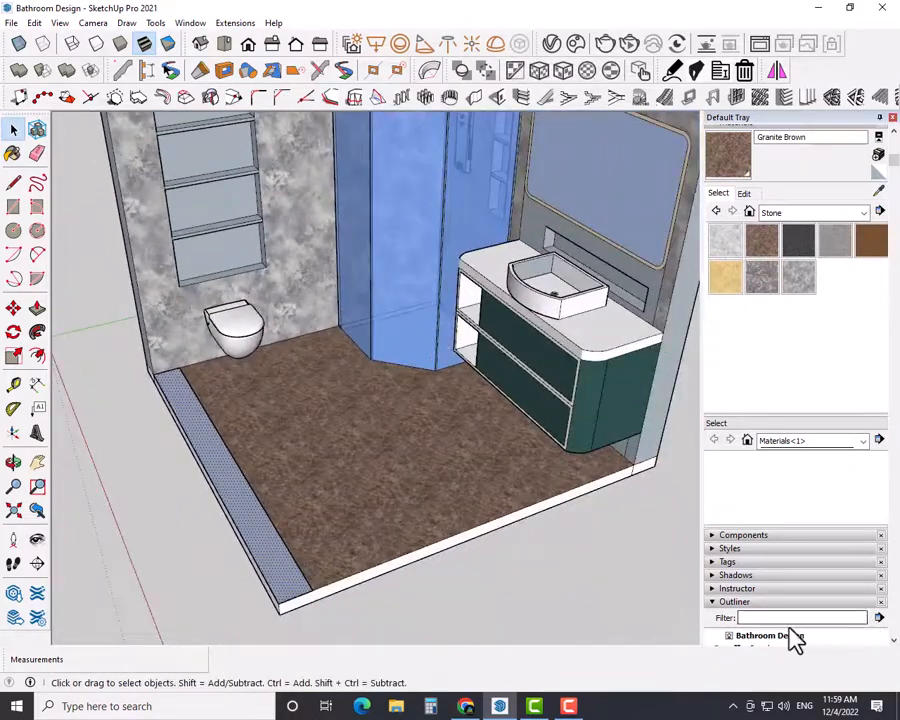
left_click(711, 602)
scroll(727, 600, "down", 3)
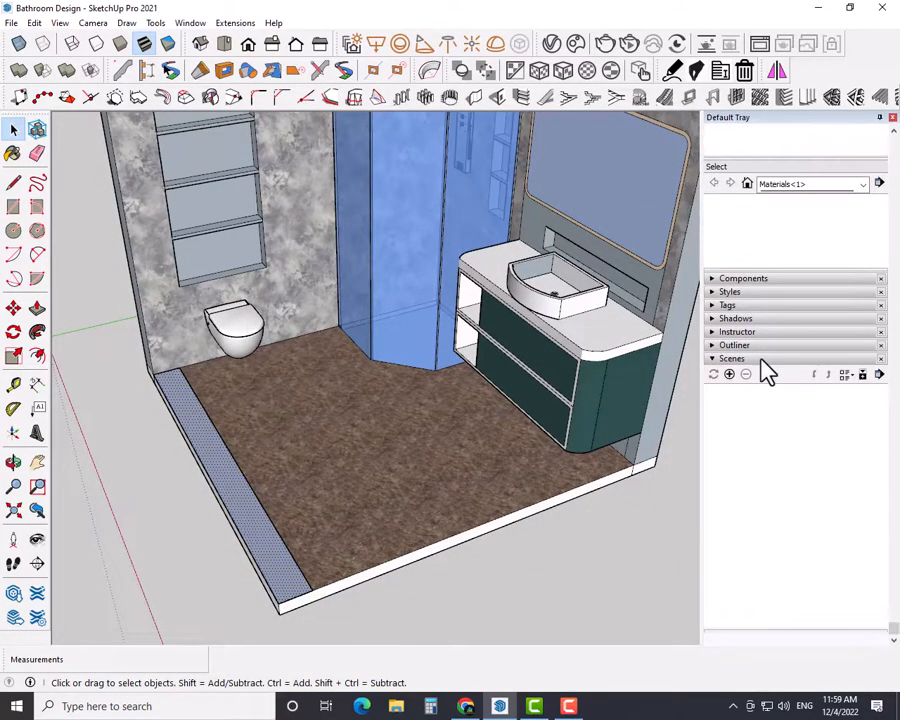
left_click(718, 349)
left_click(716, 417)
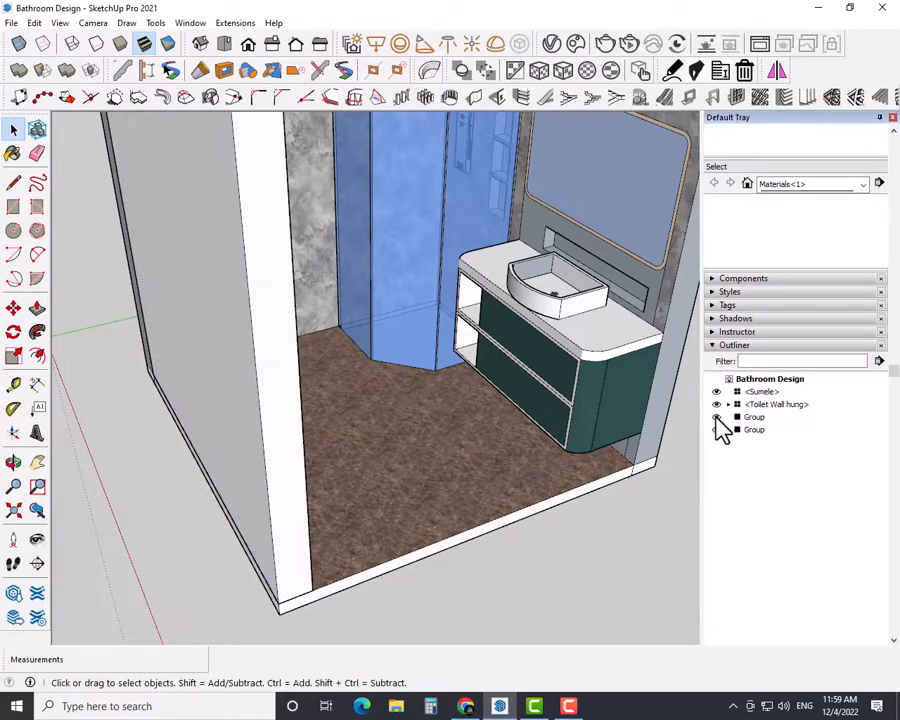
Step: Sample Stone Vein Gray from the painted wall and try to apply it to the unhidden wall group as a whole
middle_click_drag(609, 557, 380, 333)
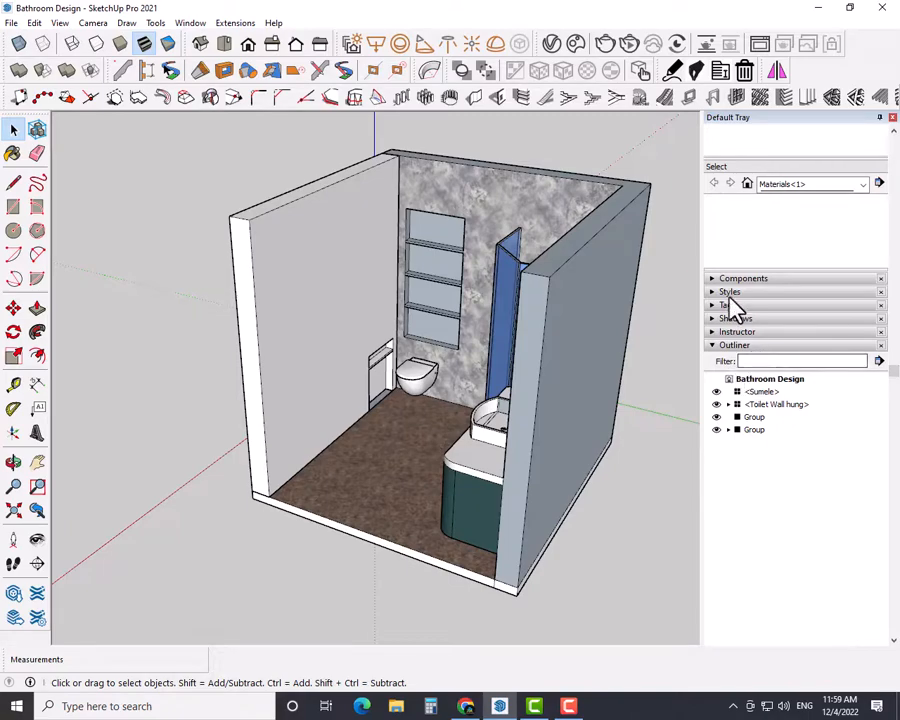
scroll(770, 300, "up", 5)
left_click(881, 206)
left_click(536, 203)
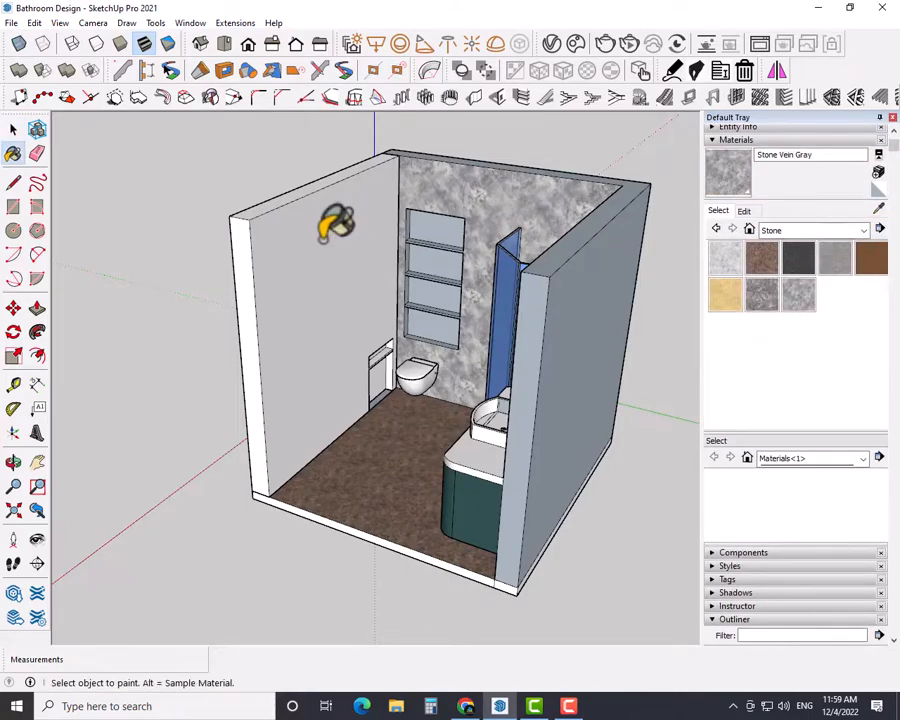
left_click(331, 225)
key("space")
Step: Open the wall group opposite the vanity and paint its inner face with Stone Vein Gray
mouse_move(267, 394)
middle_mouse_down()
mouse_move(262, 376)
mouse_move(276, 362)
mouse_move(349, 337)
middle_mouse_up()
double_click(291, 297)
left_click(294, 296)
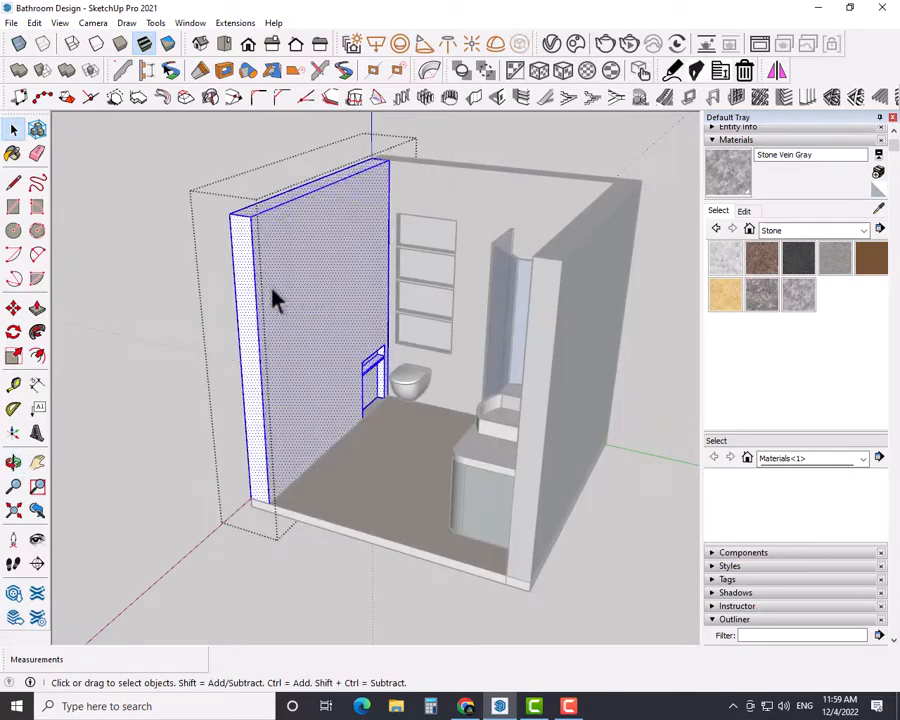
left_click(277, 300)
left_click(749, 195)
left_click(352, 262)
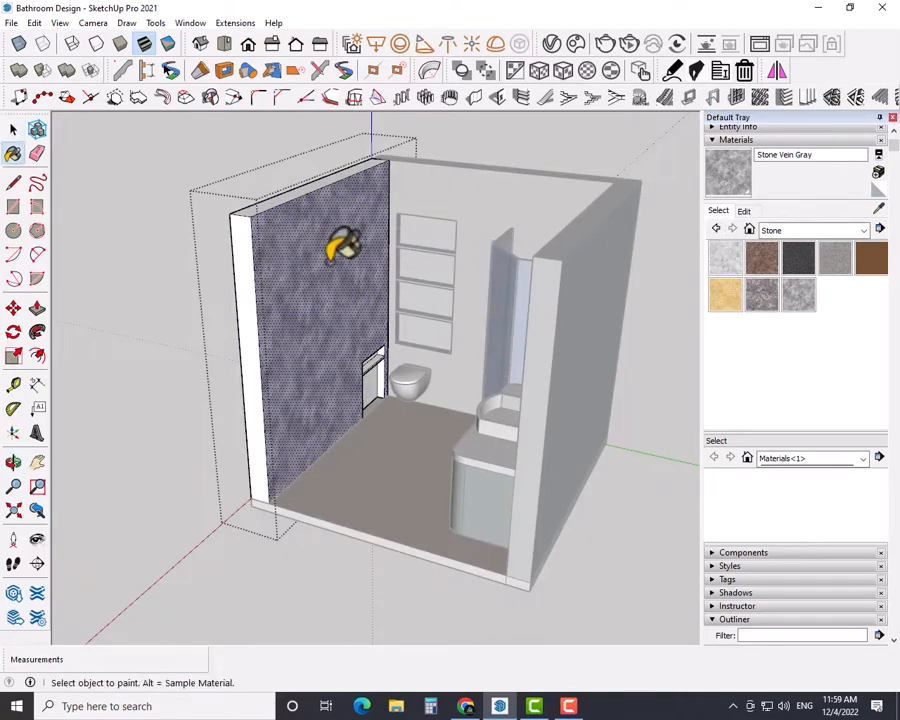
key("space")
left_click(146, 299)
Step: Hide the wall group opposite the vanity again through the Outliner
middle_click_drag(290, 345, 503, 400)
scroll(516, 444, "up", 5)
scroll(520, 425, "down", 3)
middle_click_drag(542, 446, 585, 410)
middle_click_drag(490, 432, 211, 458)
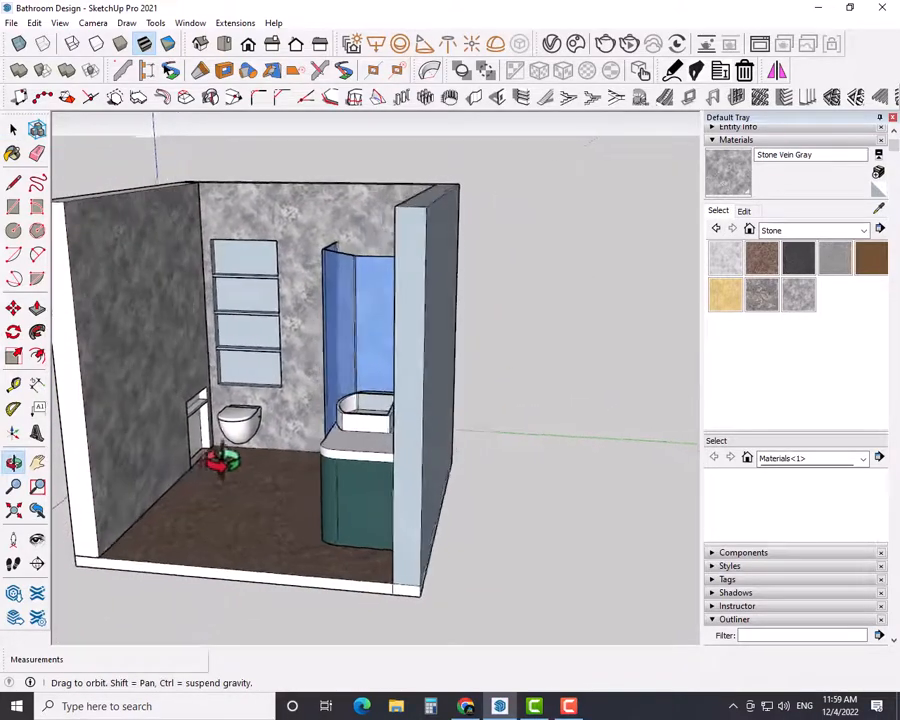
mouse_move(322, 490)
middle_mouse_down()
mouse_move(217, 482)
mouse_move(150, 425)
middle_mouse_up()
left_click(147, 420)
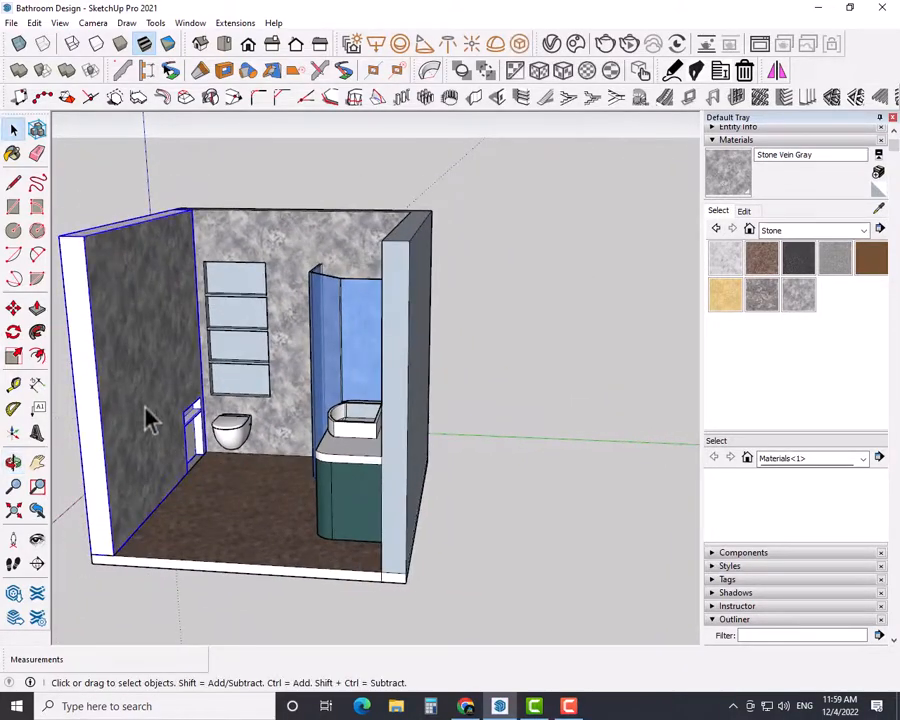
scroll(757, 476, "down", 5)
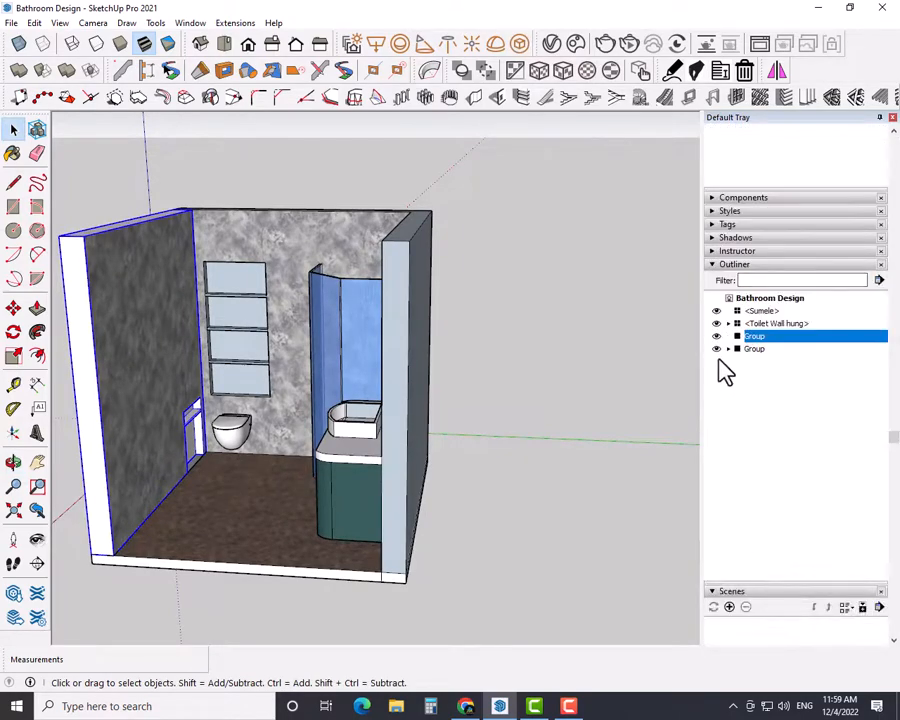
left_click(716, 338)
Step: Search 3D Warehouse for "towel" and load the Rolled Towels product with three stacked rolls directly into the model
middle_click_drag(185, 537, 353, 487)
scroll(380, 530, "up", 2)
mouse_move(380, 530)
middle_mouse_down()
mouse_move(360, 564)
mouse_move(330, 584)
mouse_move(392, 526)
middle_mouse_up()
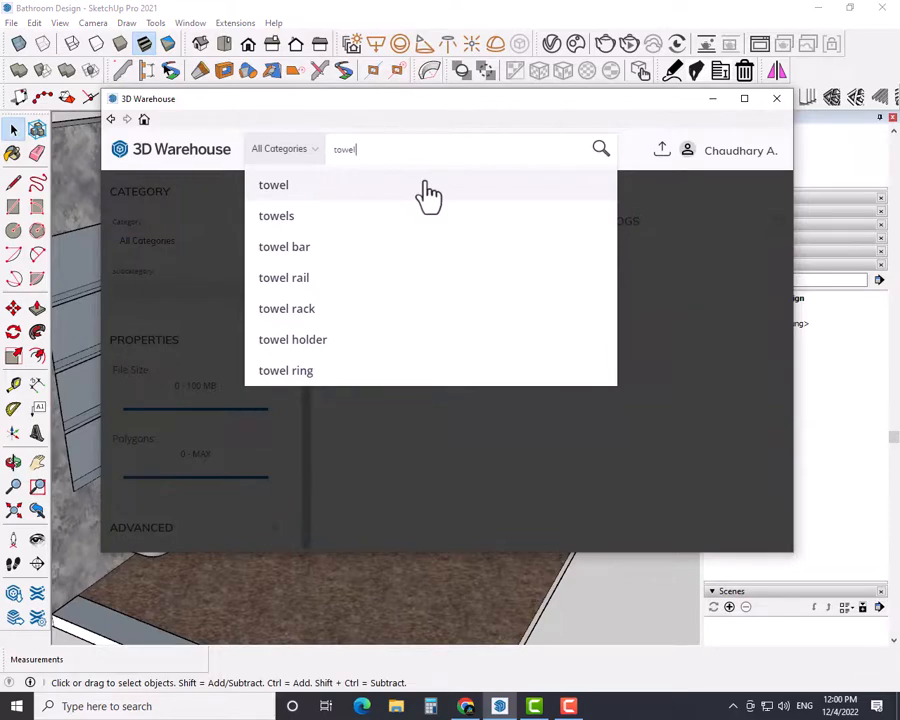
left_click(428, 195)
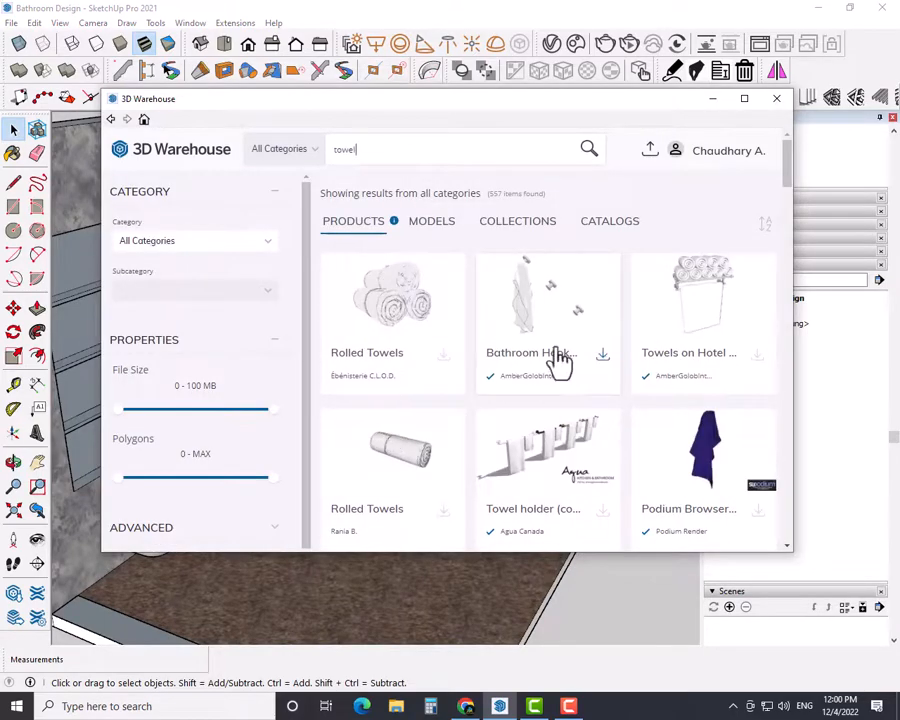
scroll(418, 361, "down", 2)
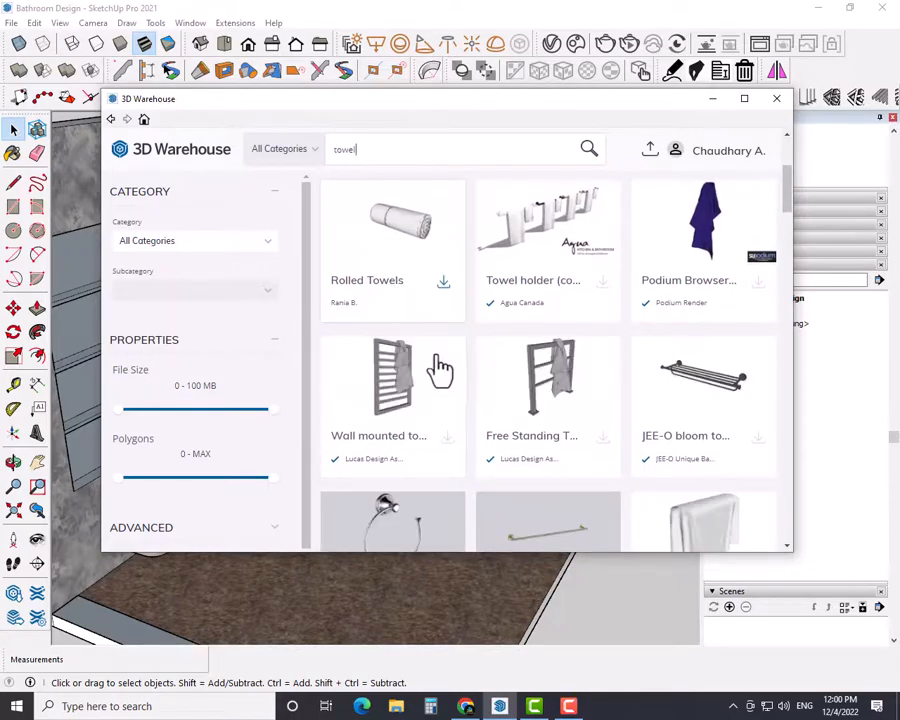
scroll(436, 360, "up", 3)
left_click(444, 355)
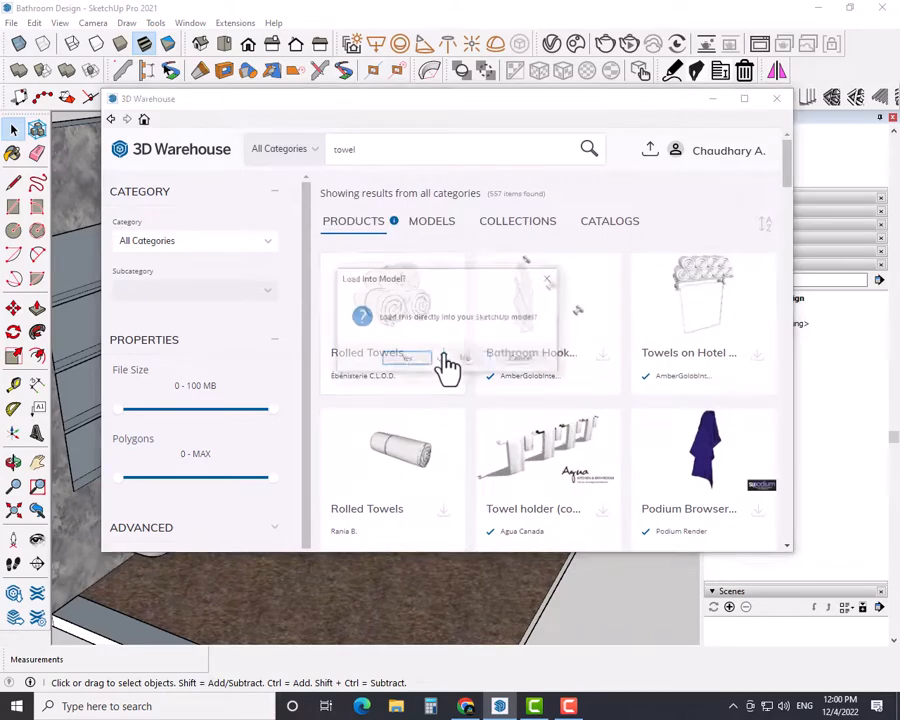
left_click(402, 360)
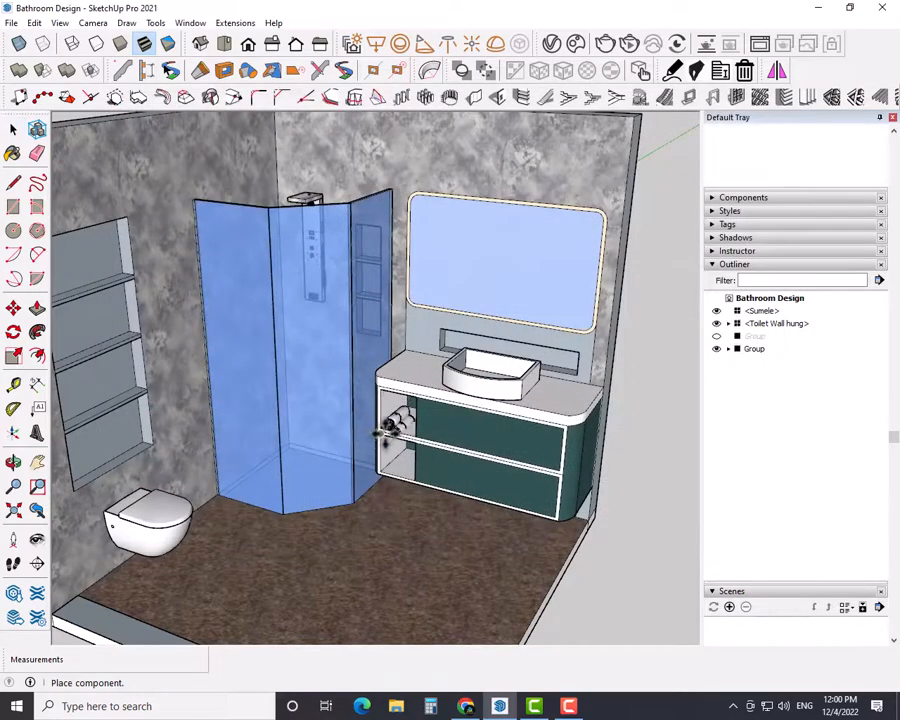
Step: Place the rolled towels on the upper open shelf of the vanity, beside the shower
mouse_move(390, 430)
middle_mouse_down()
mouse_move(412, 430)
mouse_move(398, 425)
middle_mouse_up()
scroll(398, 425, "up", 5)
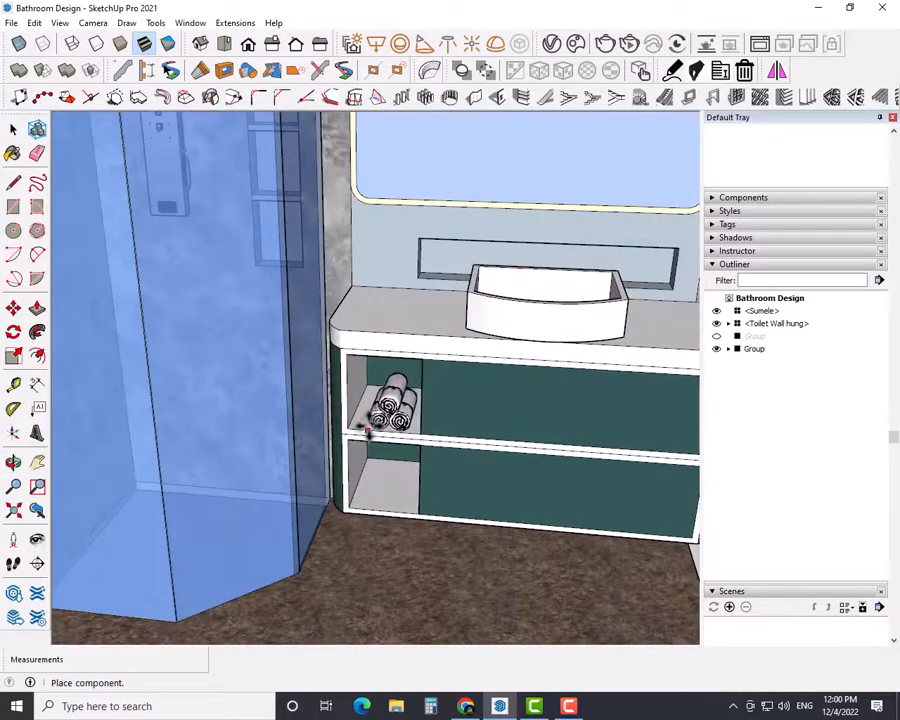
left_click(369, 424)
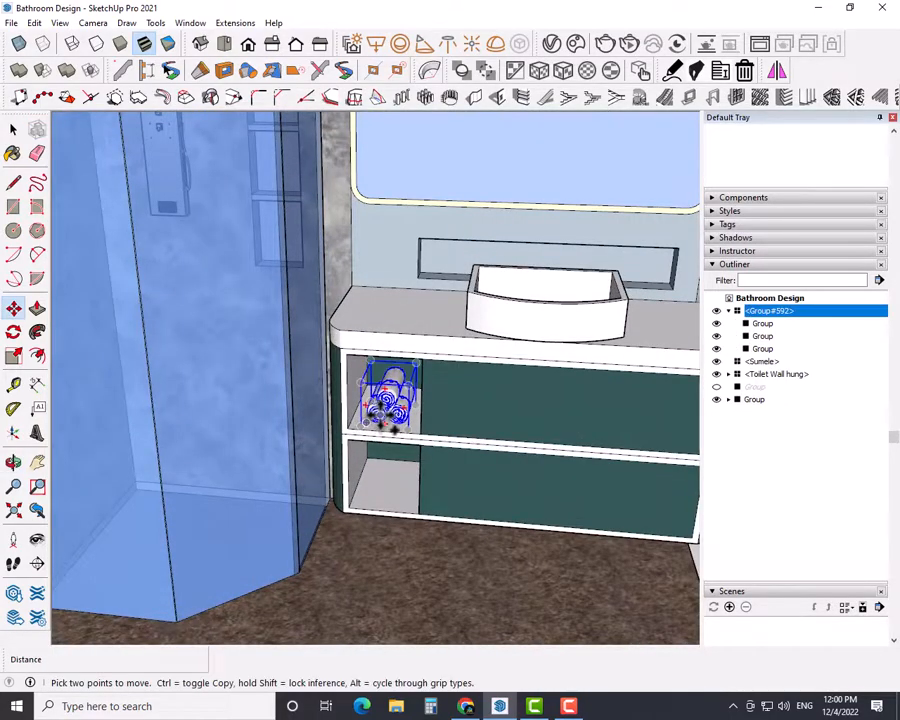
Step: Copy the rolled towels straight down about 1' 2 11/16" onto the vanity's lower open shelf
key("ctrl")
left_click(390, 425)
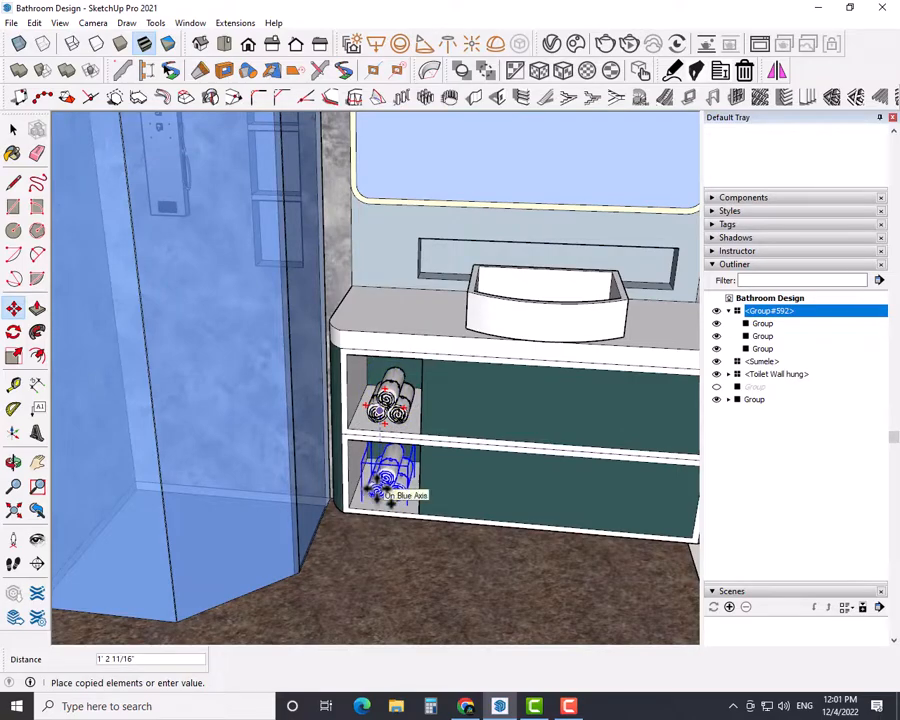
left_click(377, 489)
key("space")
Step: Examine the bathroom from several angles, checking the shelved towels, vanity, corner shower and wall niches
scroll(476, 466, "down", 4)
middle_click_drag(448, 466, 368, 459, "shift")
scroll(417, 410, "up", 1)
middle_click_drag(442, 438, 378, 443)
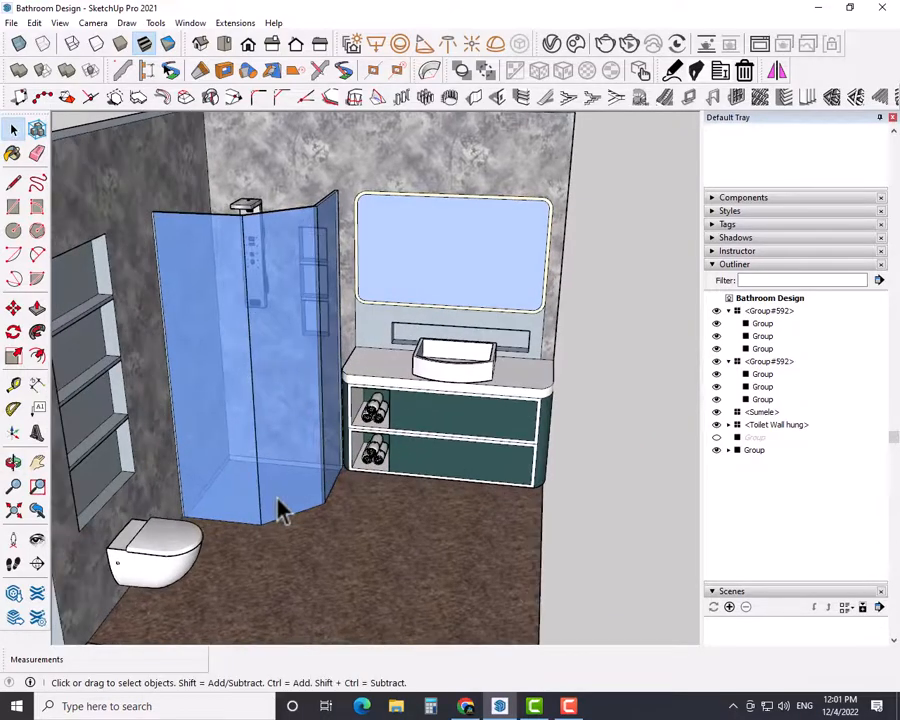
middle_click_drag(281, 506, 310, 475)
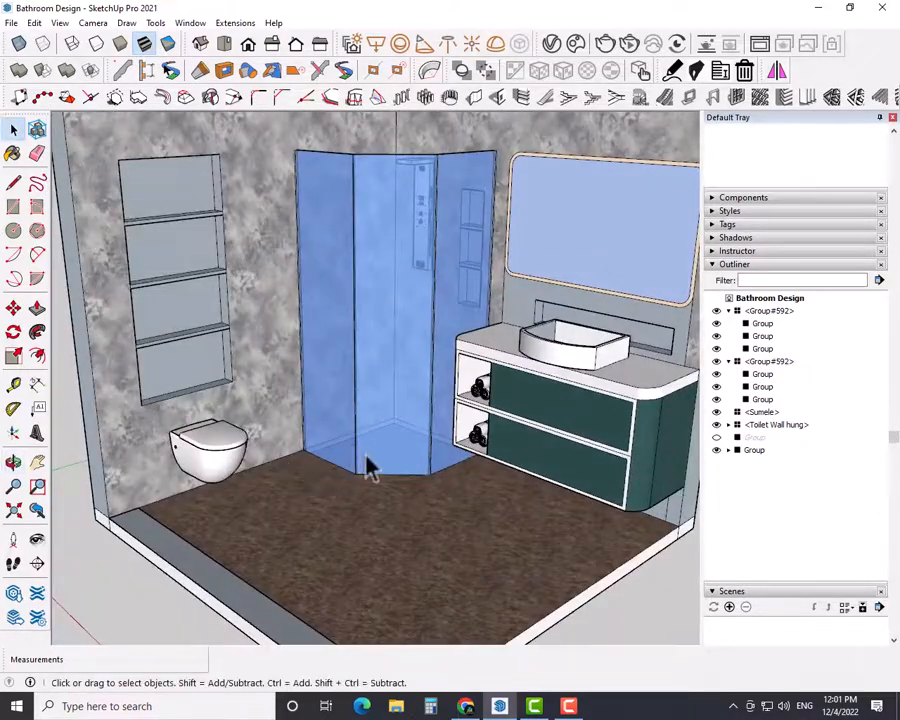
scroll(408, 461, "down", 3)
middle_click_drag(408, 461, 496, 453)
scroll(478, 392, "up", 4)
middle_click_drag(389, 398, 308, 437, "shift")
middle_click_drag(308, 437, 380, 385)
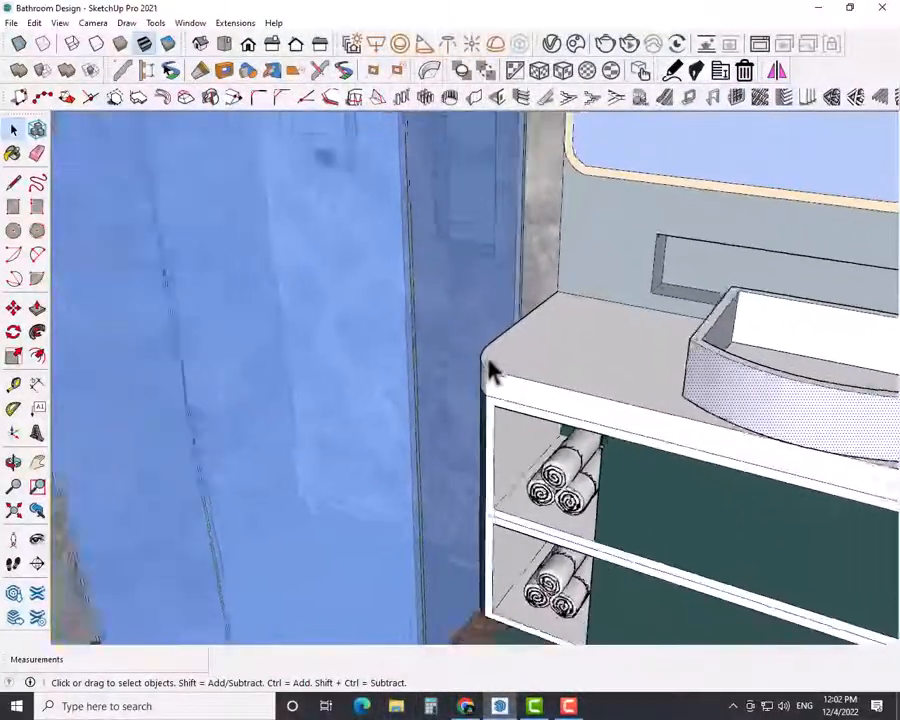
scroll(488, 367, "down", 5)
middle_click_drag(489, 362, 340, 290)
scroll(388, 356, "down", 2)
middle_click_drag(512, 435, 690, 450)
scroll(620, 470, "down", 3)
middle_click_drag(512, 484, 336, 484, "shift")
scroll(398, 492, "up", 4)
scroll(424, 480, "down", 3)
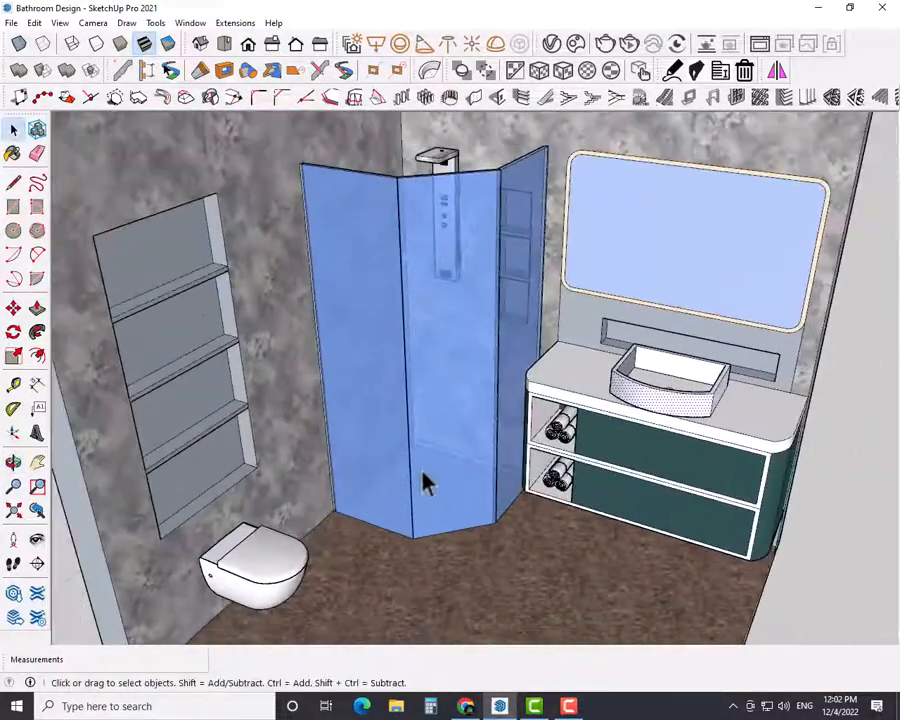